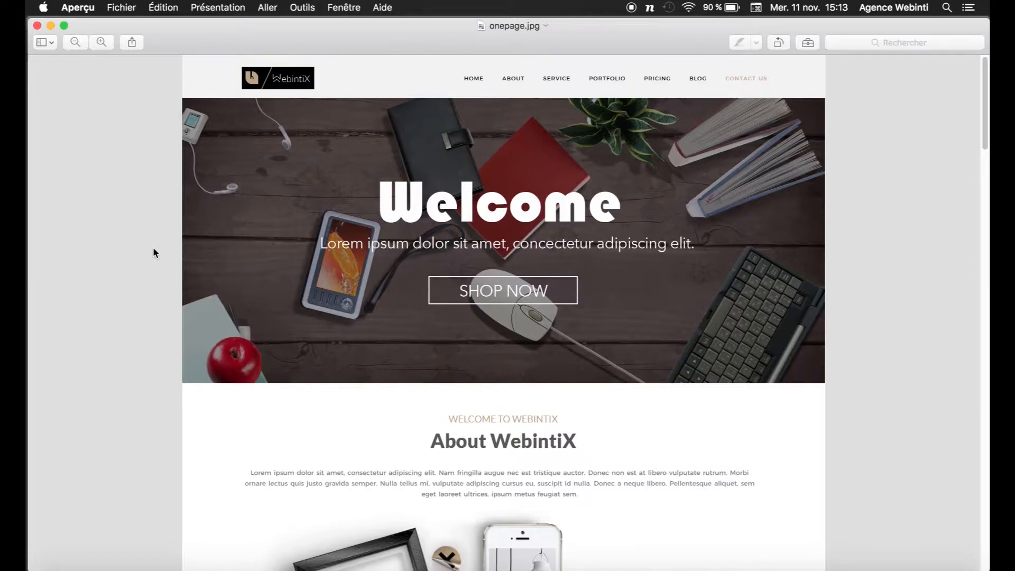
Step: Examine the welcome banner, About, team and services sections of the onepage.jpg mockup
{"action": "left_click_drag", "start_coordinate": [243, 44], "coordinate": [243, 38]}
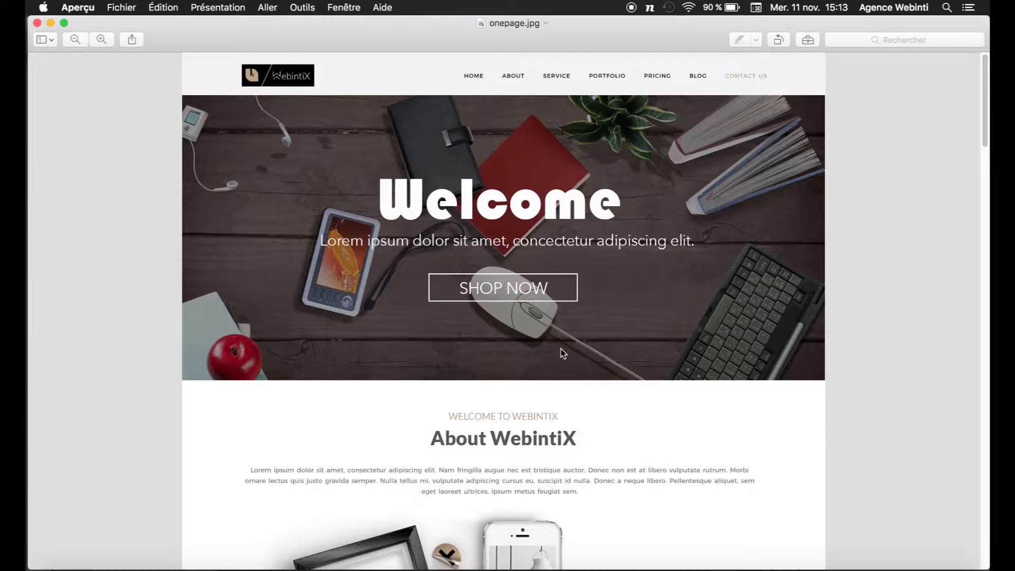
{"action": "scroll", "coordinate": [684, 272], "scroll_direction": "down", "scroll_amount": 3}
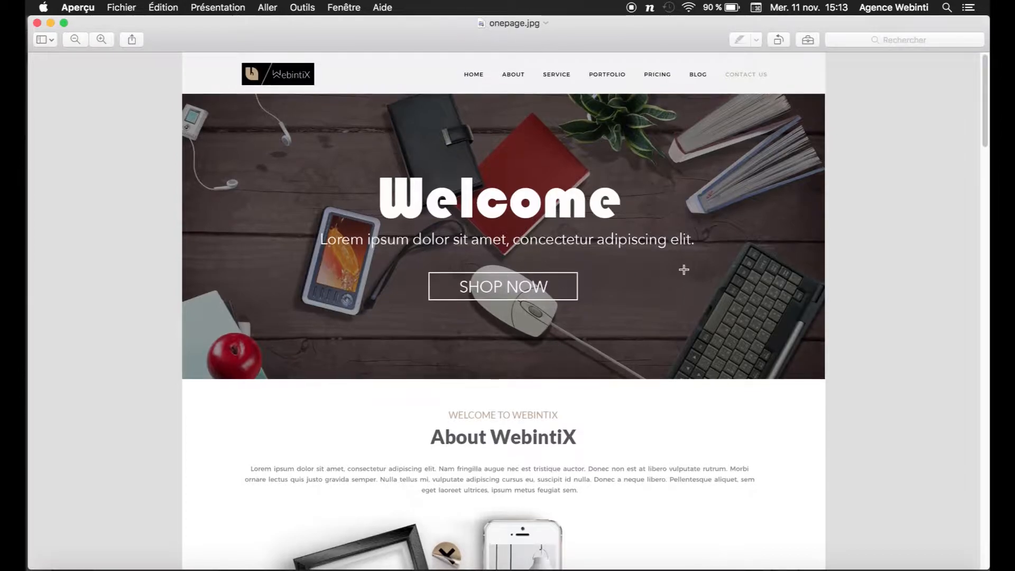
{"action": "scroll", "coordinate": [686, 273], "scroll_direction": "down", "scroll_amount": 6}
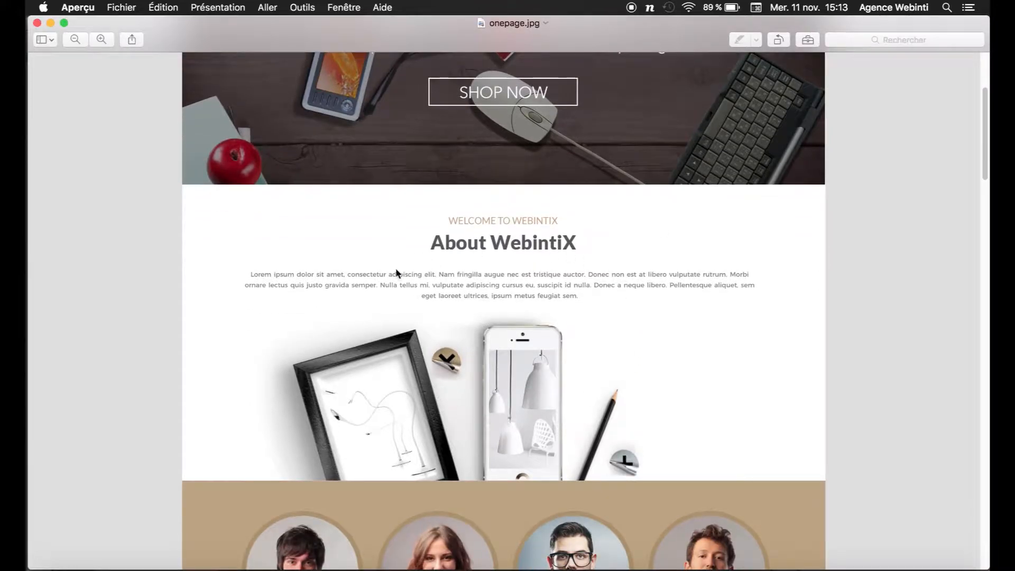
{"action": "scroll", "coordinate": [462, 330], "scroll_direction": "down", "scroll_amount": 1}
{"action": "scroll", "coordinate": [461, 331], "scroll_direction": "down", "scroll_amount": 10}
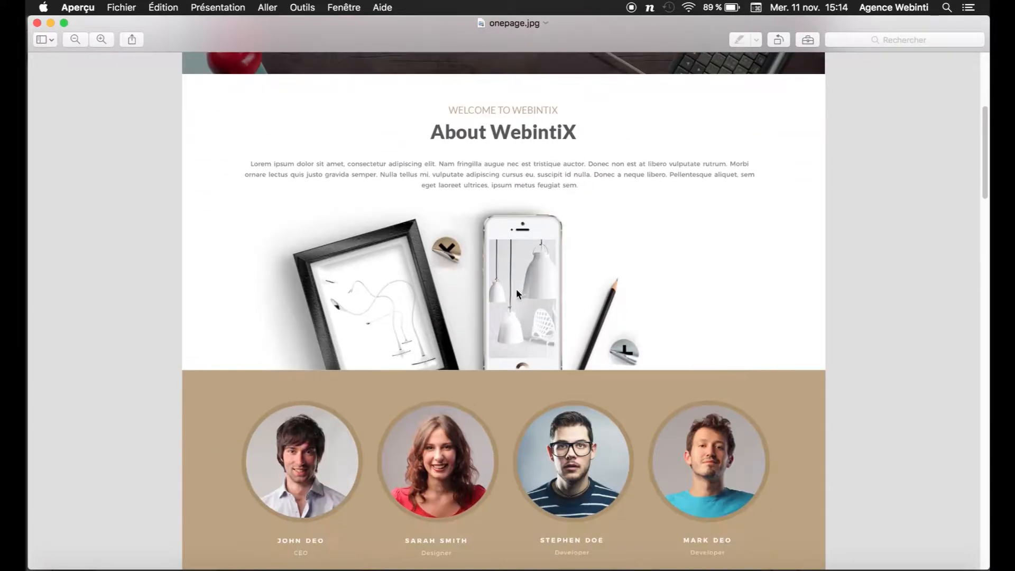
{"action": "scroll", "coordinate": [515, 395], "scroll_direction": "down", "scroll_amount": 10}
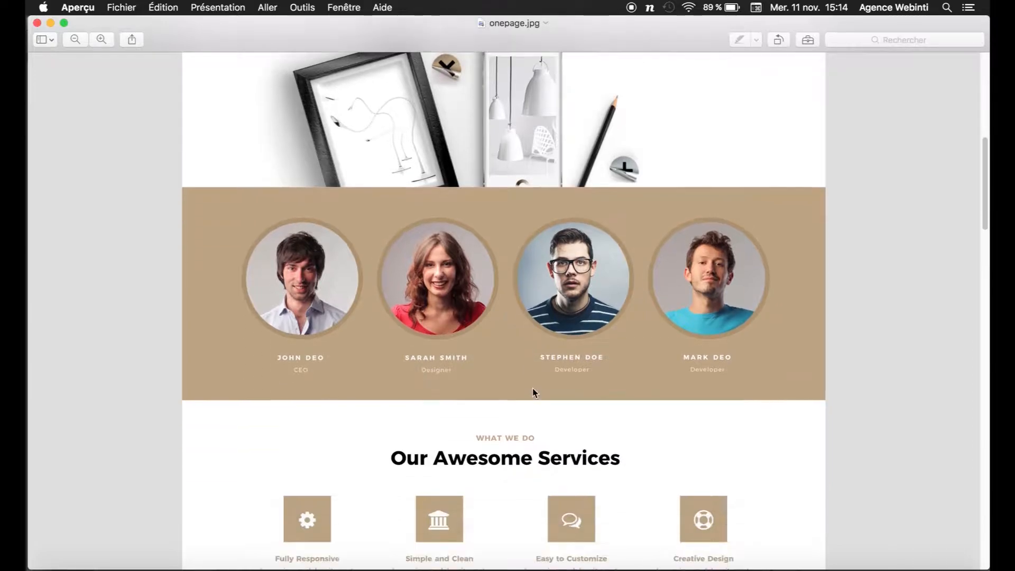
{"action": "scroll", "coordinate": [533, 353], "scroll_direction": "down", "scroll_amount": 4}
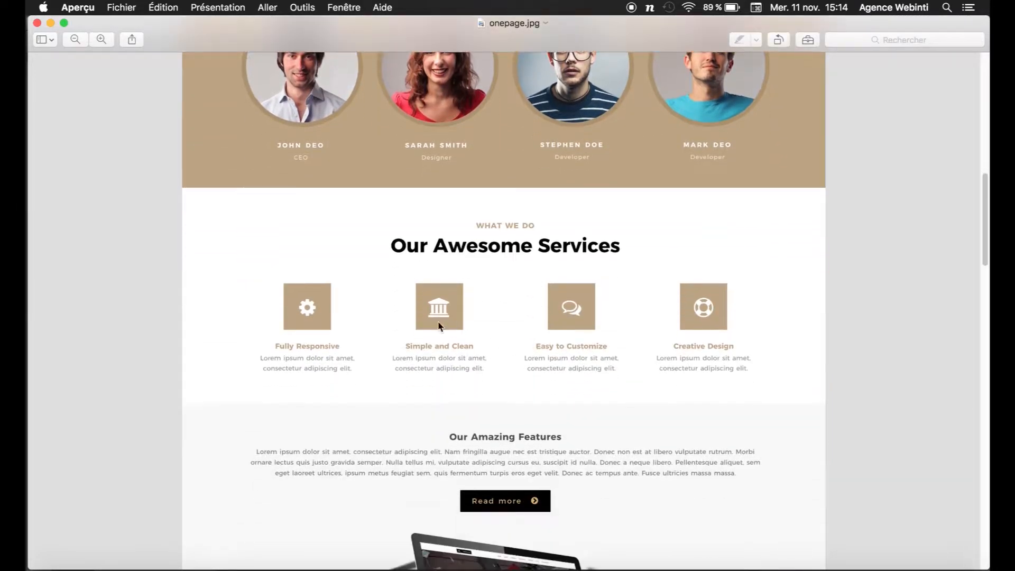
{"action": "scroll", "coordinate": [547, 317], "scroll_direction": "down", "scroll_amount": 14}
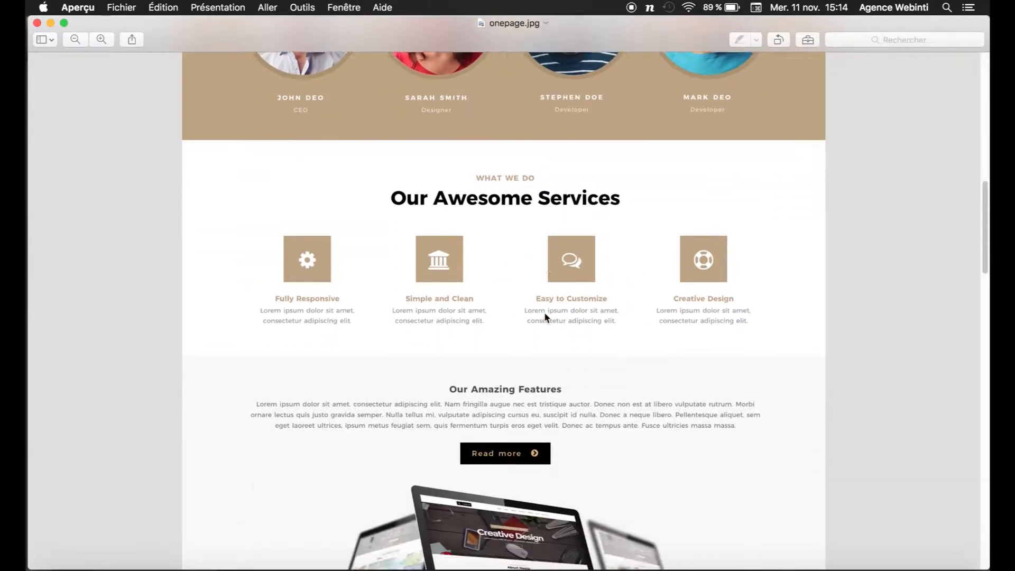
{"action": "scroll", "coordinate": [546, 317], "scroll_direction": "down", "scroll_amount": 2}
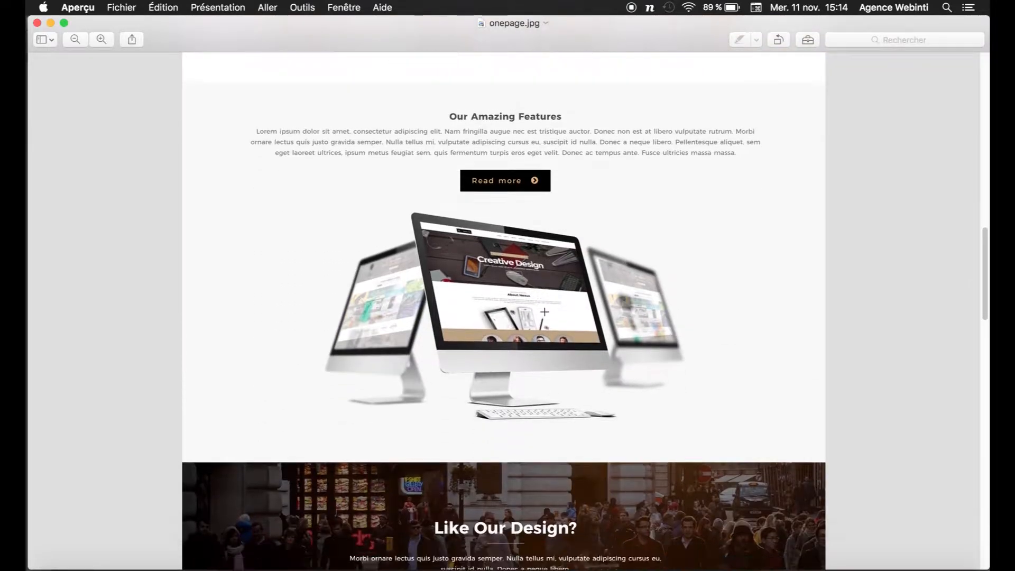
Step: Examine the mockup's "Like Our Design?" banner and the portfolio gallery with its category filters
{"action": "scroll", "coordinate": [487, 300], "scroll_direction": "down", "scroll_amount": 12}
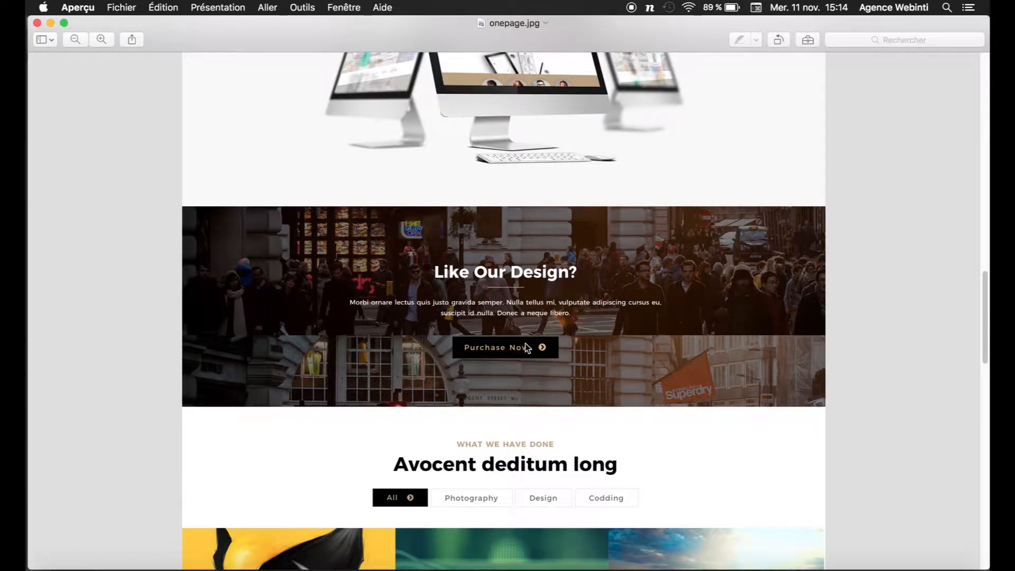
{"action": "scroll", "coordinate": [580, 336], "scroll_direction": "down", "scroll_amount": 3}
{"action": "scroll", "coordinate": [580, 335], "scroll_direction": "down", "scroll_amount": 8}
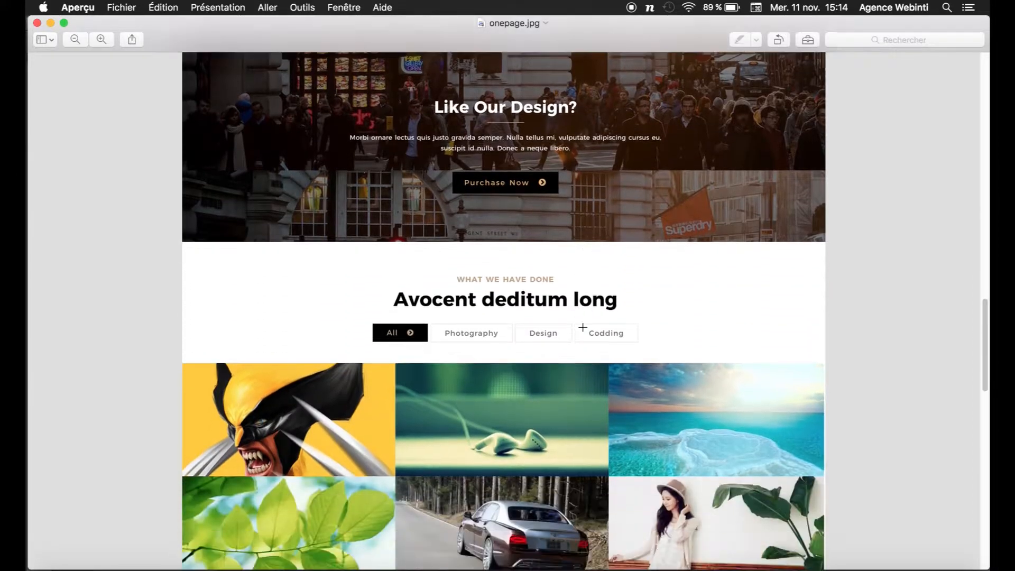
{"action": "scroll", "coordinate": [579, 325], "scroll_direction": "down", "scroll_amount": 5}
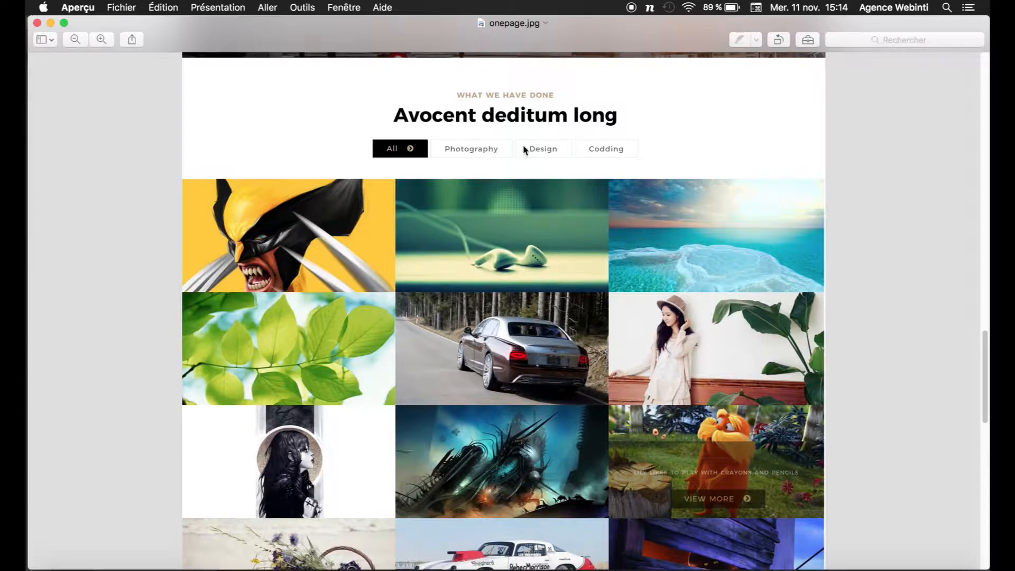
{"action": "scroll", "coordinate": [462, 197], "scroll_direction": "down", "scroll_amount": 6}
{"action": "scroll", "coordinate": [462, 197], "scroll_direction": "down", "scroll_amount": 8}
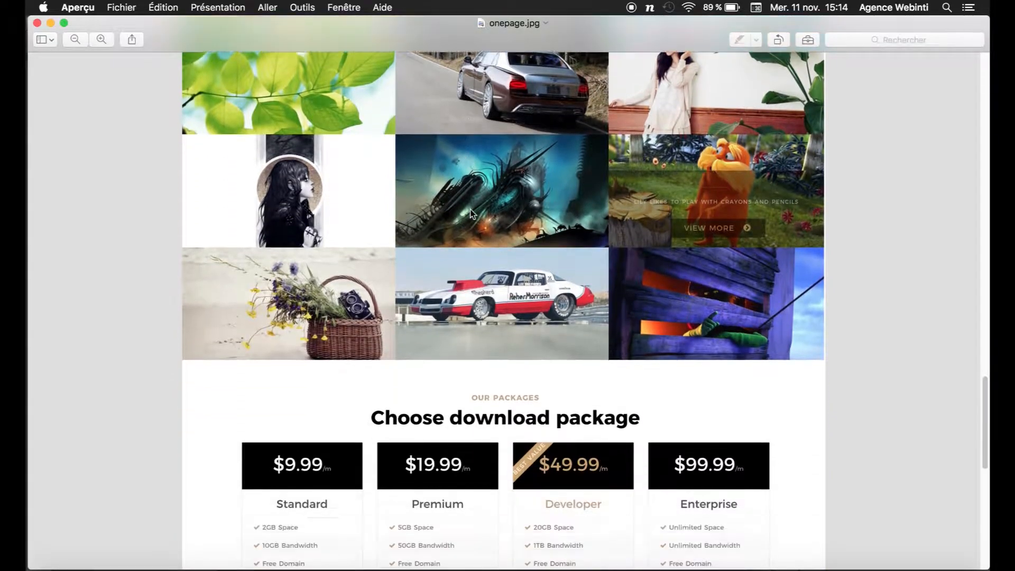
Step: Examine the mockup's download package pricing tables and the contact section with its form and map
{"action": "scroll", "coordinate": [472, 217], "scroll_direction": "down", "scroll_amount": 2}
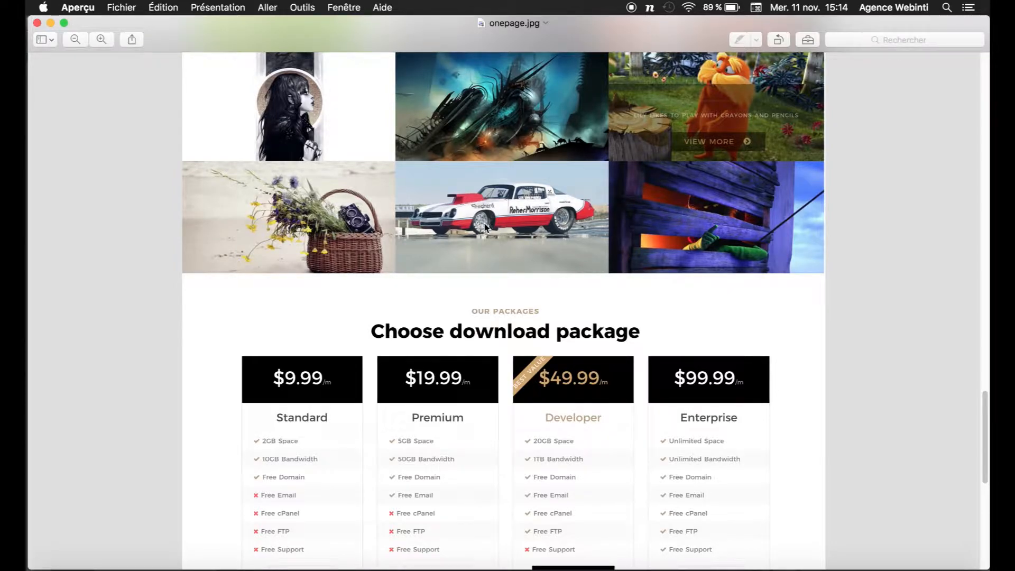
{"action": "scroll", "coordinate": [488, 230], "scroll_direction": "down", "scroll_amount": 1}
{"action": "scroll", "coordinate": [491, 235], "scroll_direction": "down", "scroll_amount": 3}
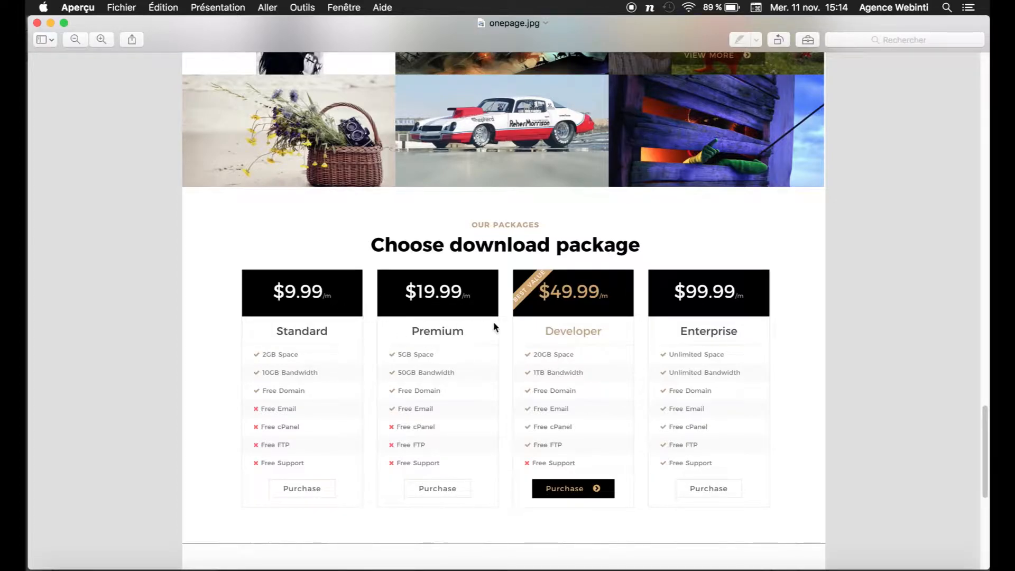
{"action": "scroll", "coordinate": [515, 337], "scroll_direction": "down", "scroll_amount": 2}
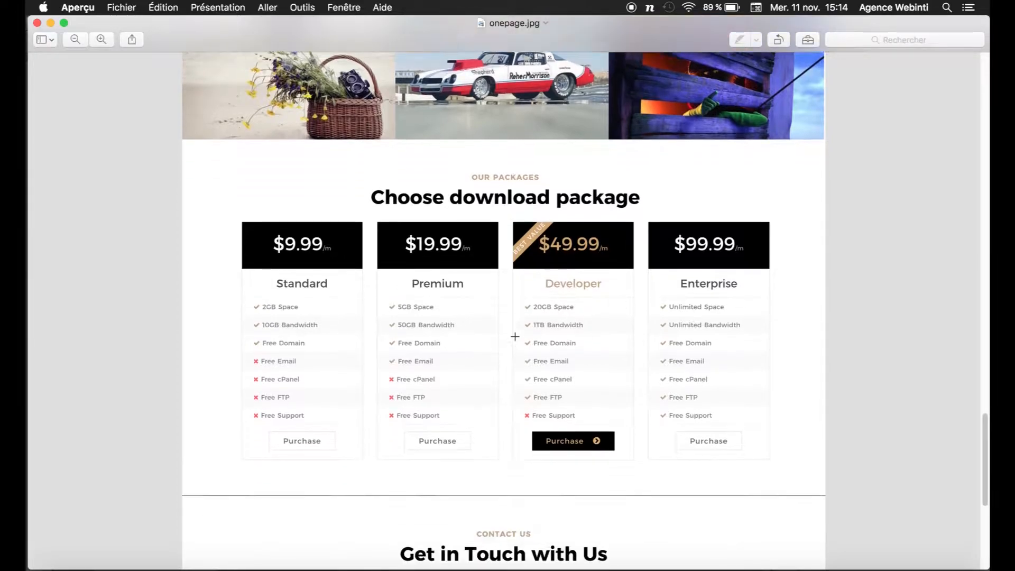
{"action": "scroll", "coordinate": [514, 337], "scroll_direction": "down", "scroll_amount": 3}
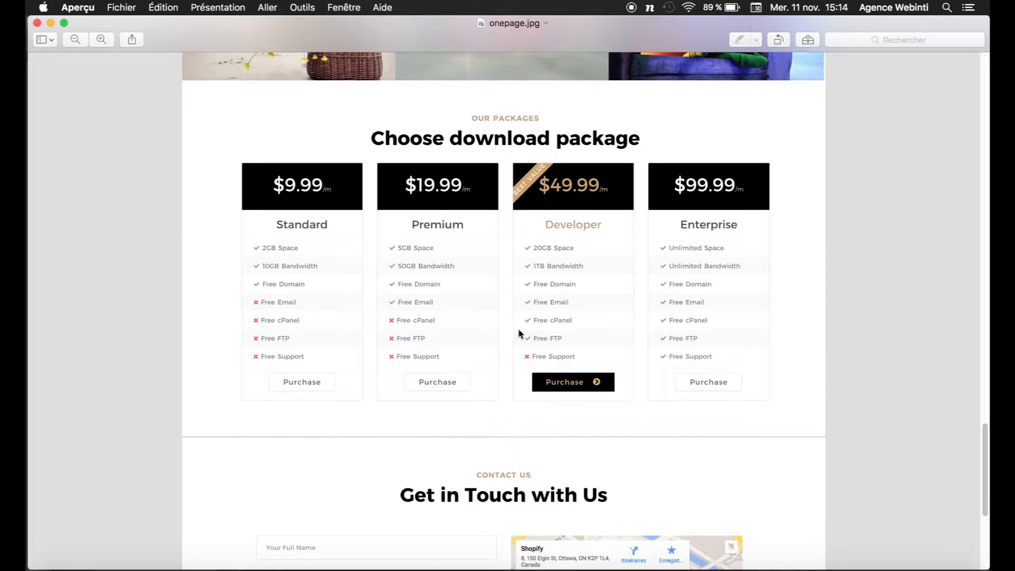
{"action": "scroll", "coordinate": [519, 330], "scroll_direction": "down", "scroll_amount": 4}
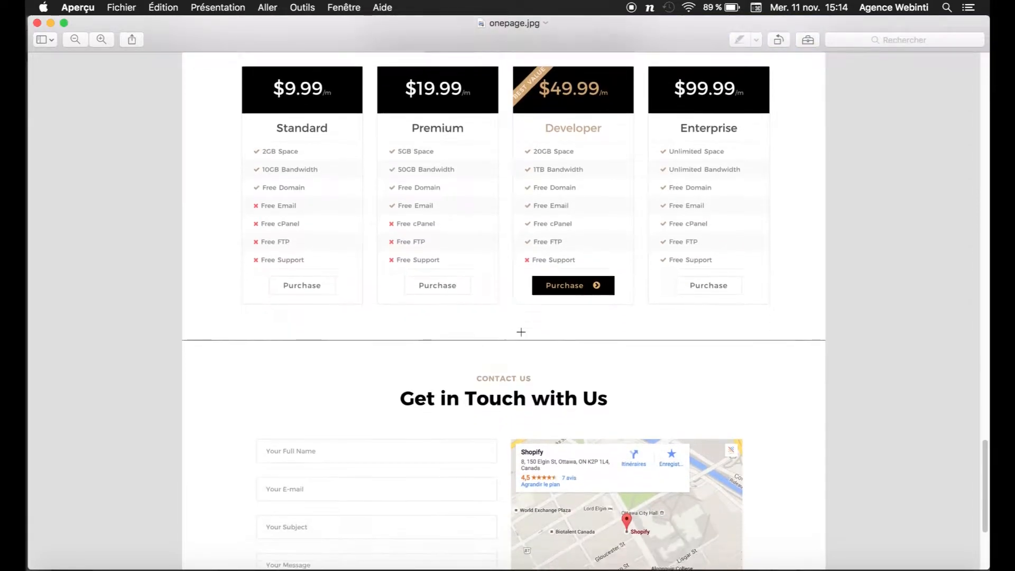
{"action": "scroll", "coordinate": [521, 332], "scroll_direction": "down", "scroll_amount": 1}
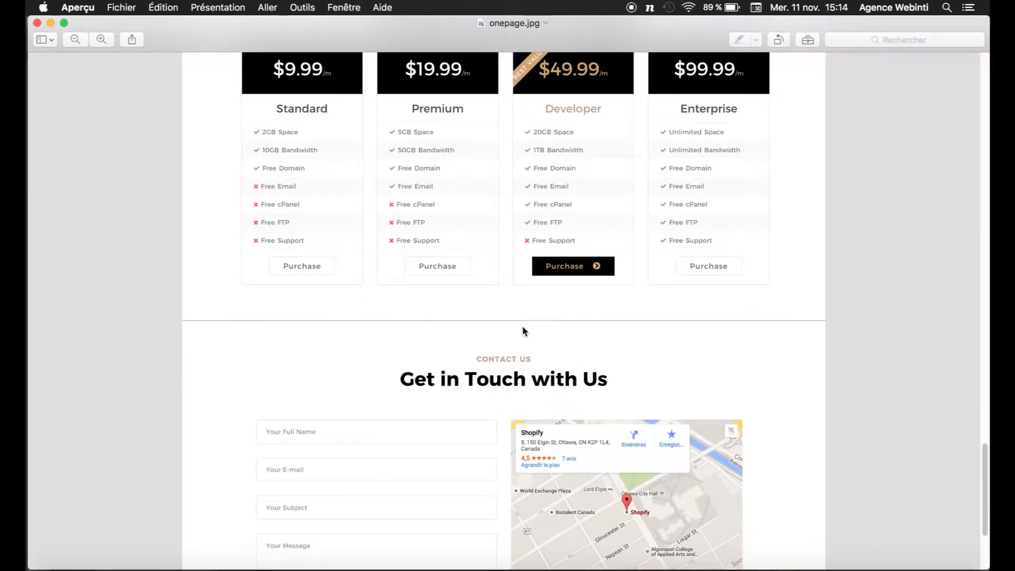
{"action": "scroll", "coordinate": [522, 328], "scroll_direction": "down", "scroll_amount": 1}
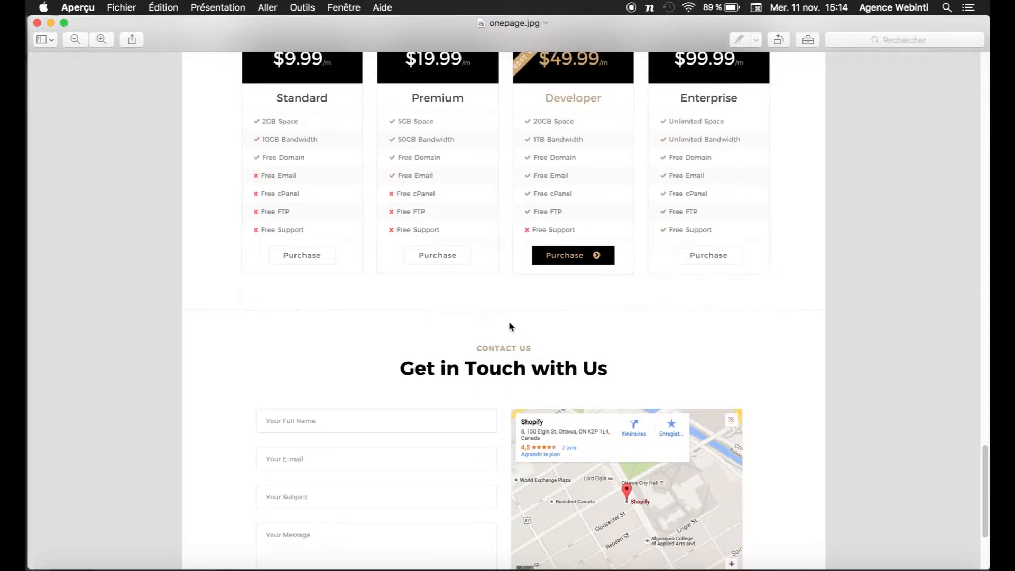
{"action": "scroll", "coordinate": [503, 320], "scroll_direction": "down", "scroll_amount": 3}
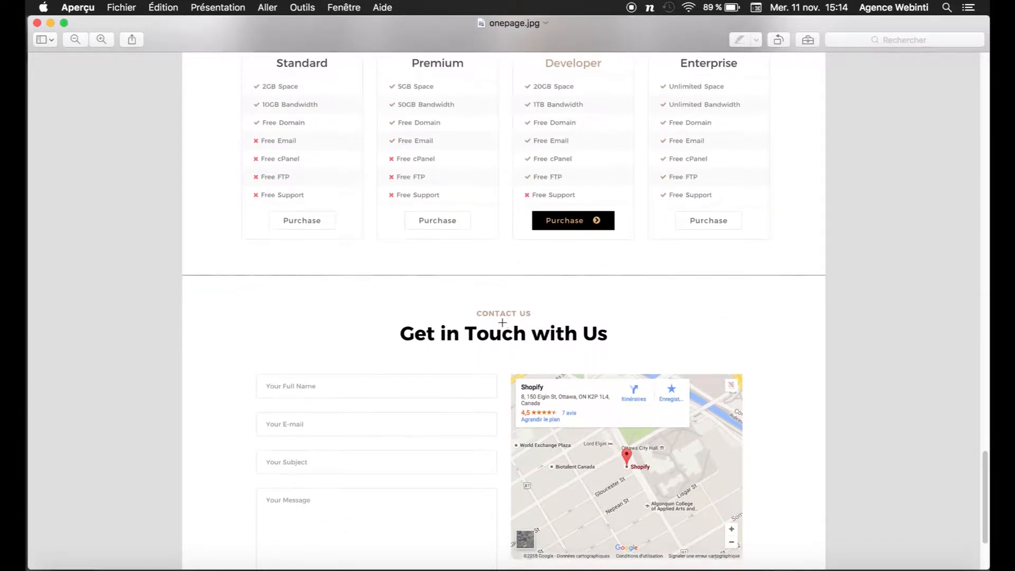
{"action": "scroll", "coordinate": [504, 324], "scroll_direction": "down", "scroll_amount": 4}
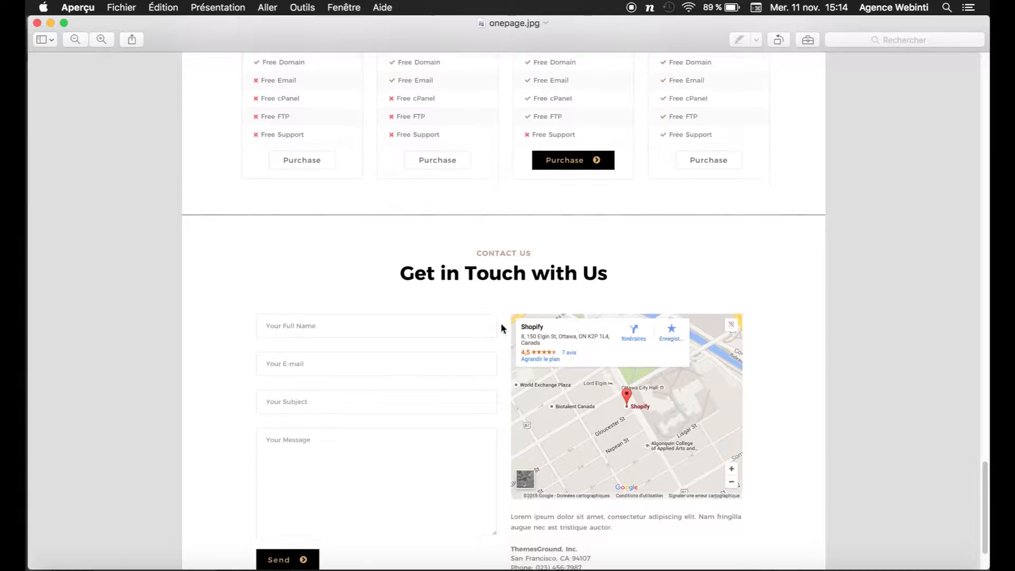
{"action": "scroll", "coordinate": [500, 327], "scroll_direction": "down", "scroll_amount": 4}
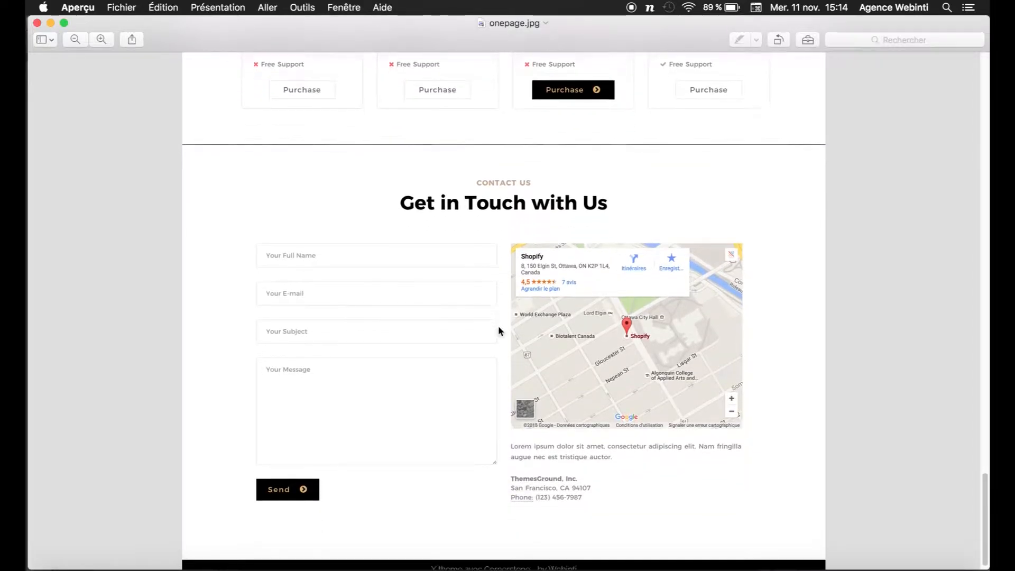
Step: Review the mockup's sections in reverse, back up to the welcome banner
{"action": "scroll", "coordinate": [497, 333], "scroll_direction": "up", "scroll_amount": 15}
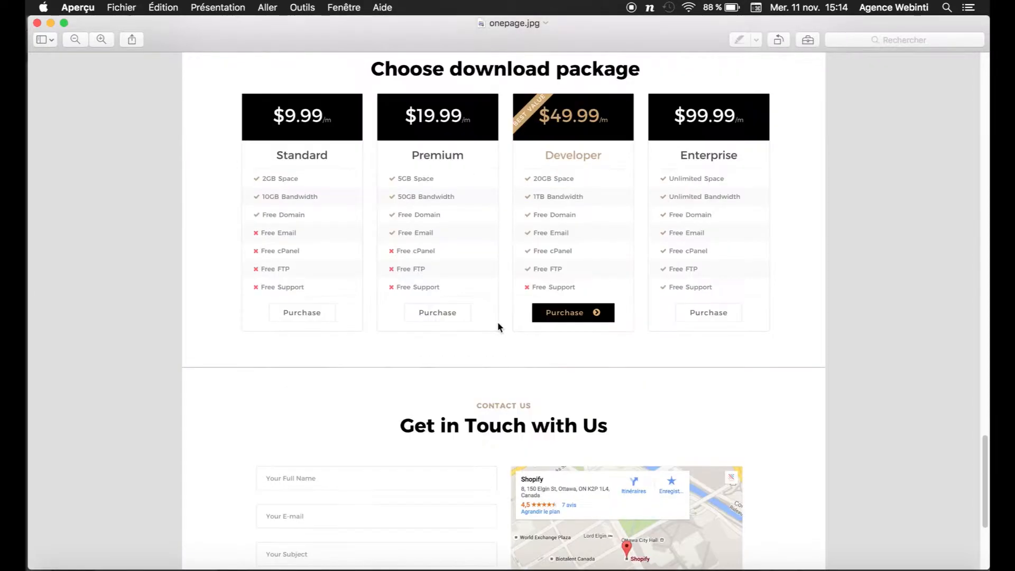
{"action": "scroll", "coordinate": [495, 319], "scroll_direction": "up", "scroll_amount": 20}
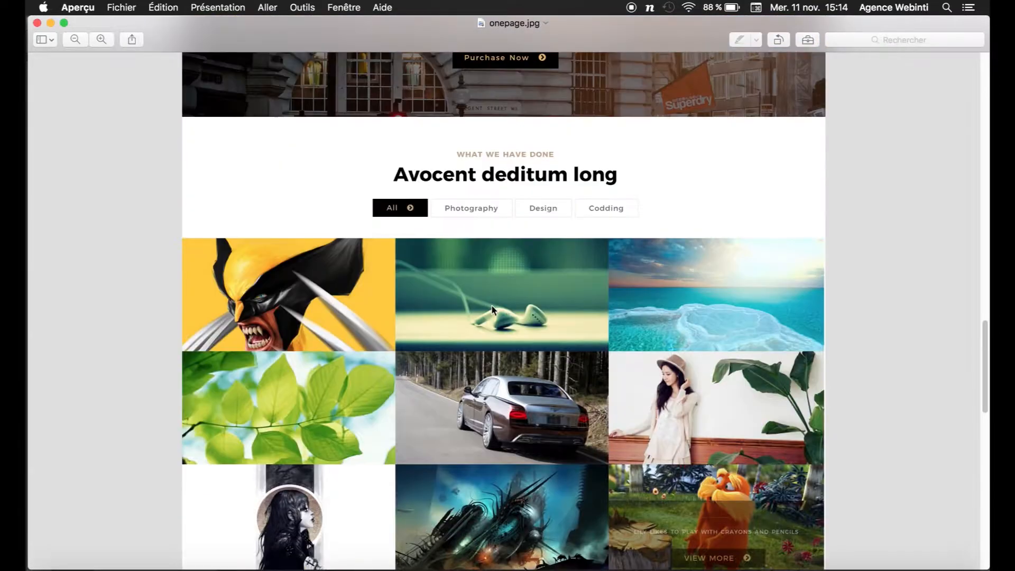
{"action": "scroll", "coordinate": [492, 306], "scroll_direction": "up", "scroll_amount": 20}
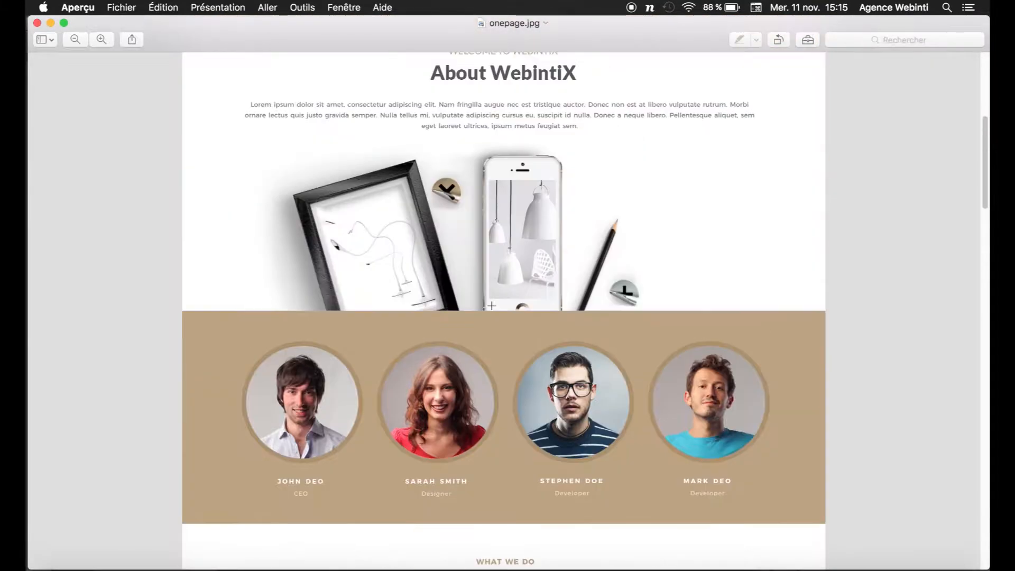
{"action": "scroll", "coordinate": [491, 307], "scroll_direction": "up", "scroll_amount": 3}
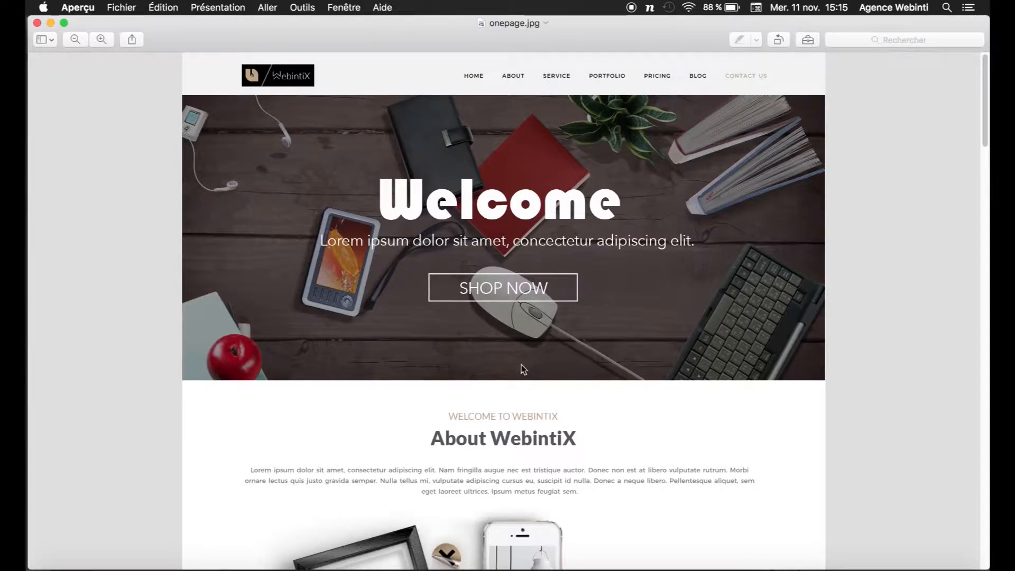
Step: Minimize the onepage.jpg mockup and switch to Chrome to view the X theme product page on theme.co
{"action": "left_click", "coordinate": [50, 23]}
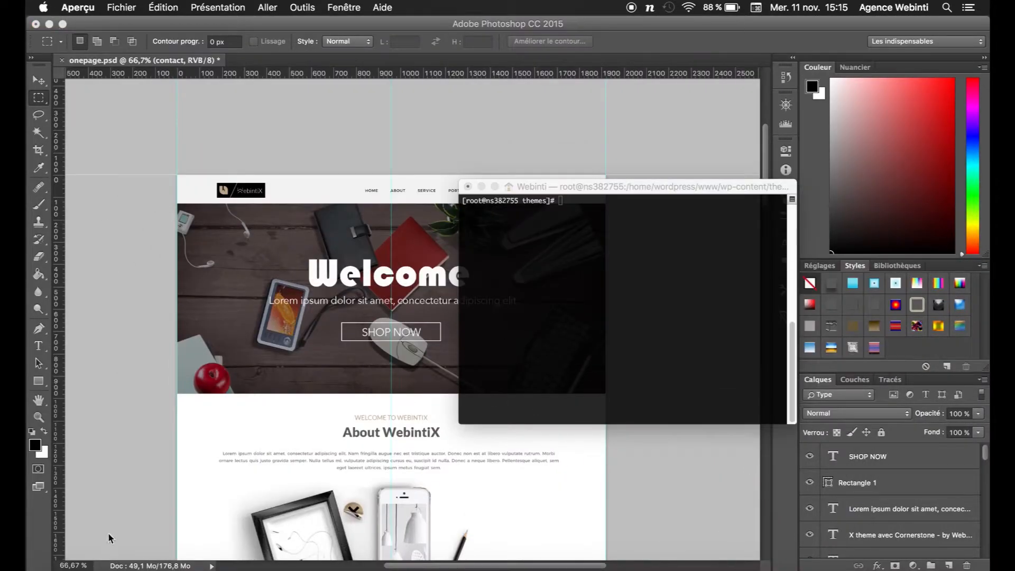
{"action": "left_click", "coordinate": [103, 549]}
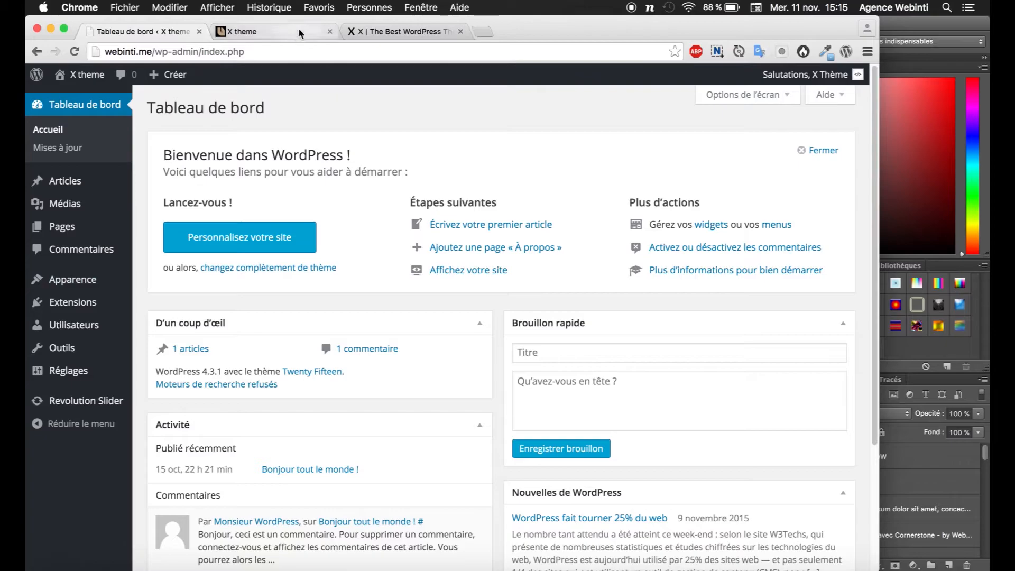
{"action": "left_click", "coordinate": [383, 32]}
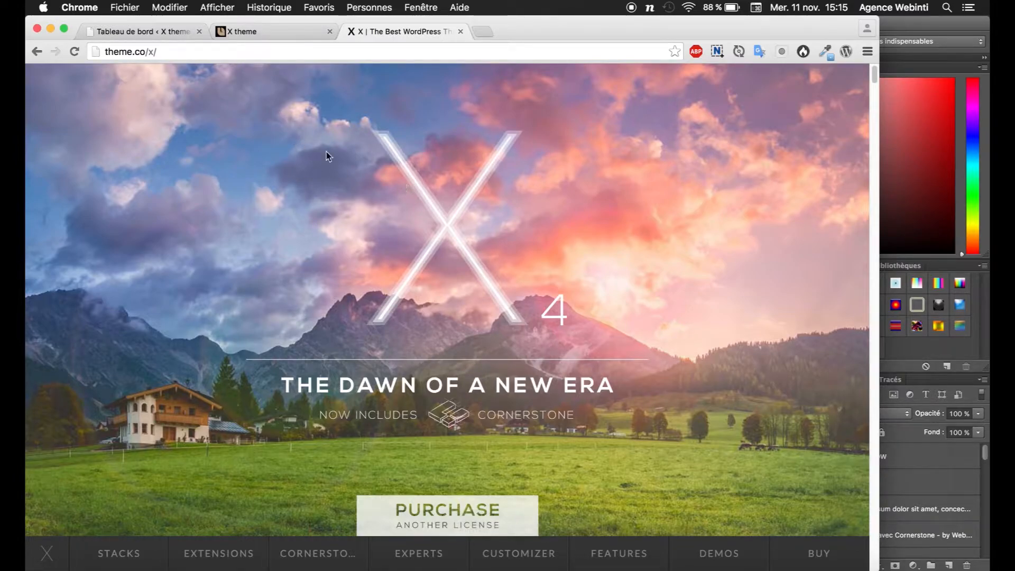
Step: Return to the WordPress dashboard and highlight the webinti.me domain in its address
{"action": "left_click", "coordinate": [134, 33]}
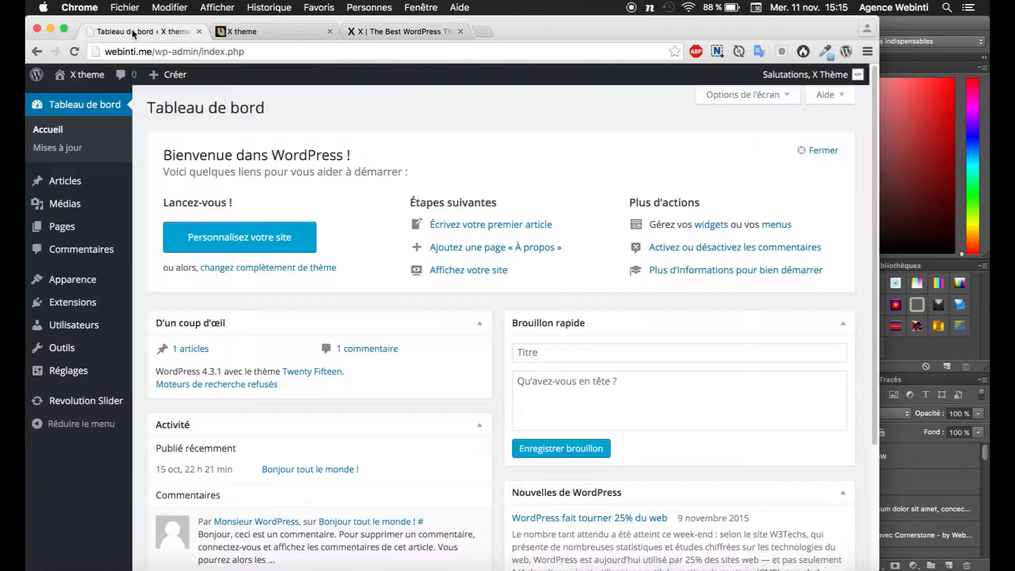
{"action": "left_click", "coordinate": [108, 52]}
{"action": "left_click_drag", "start_coordinate": [109, 52], "coordinate": [149, 58]}
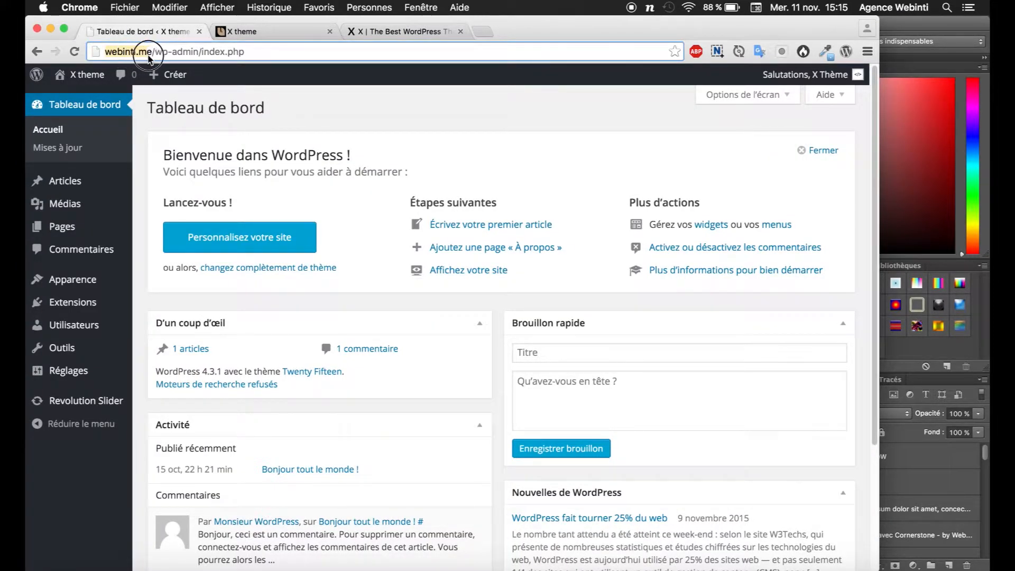
{"action": "left_click", "coordinate": [273, 52]}
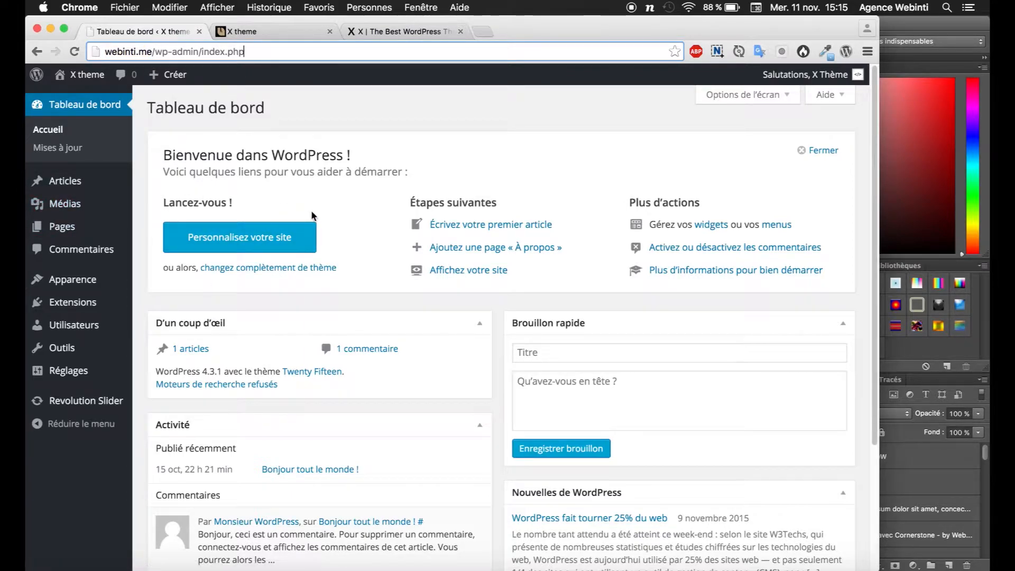
Step: Bring up the Terminal window and minimize it to clear the view of the WordPress dashboard
{"action": "left_click", "coordinate": [793, 542]}
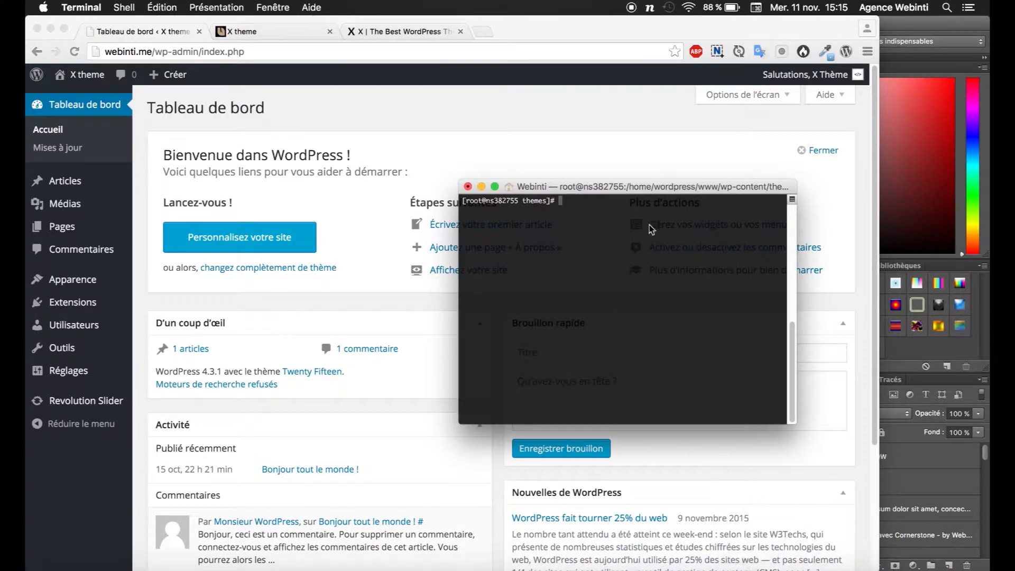
{"action": "left_click", "coordinate": [480, 189]}
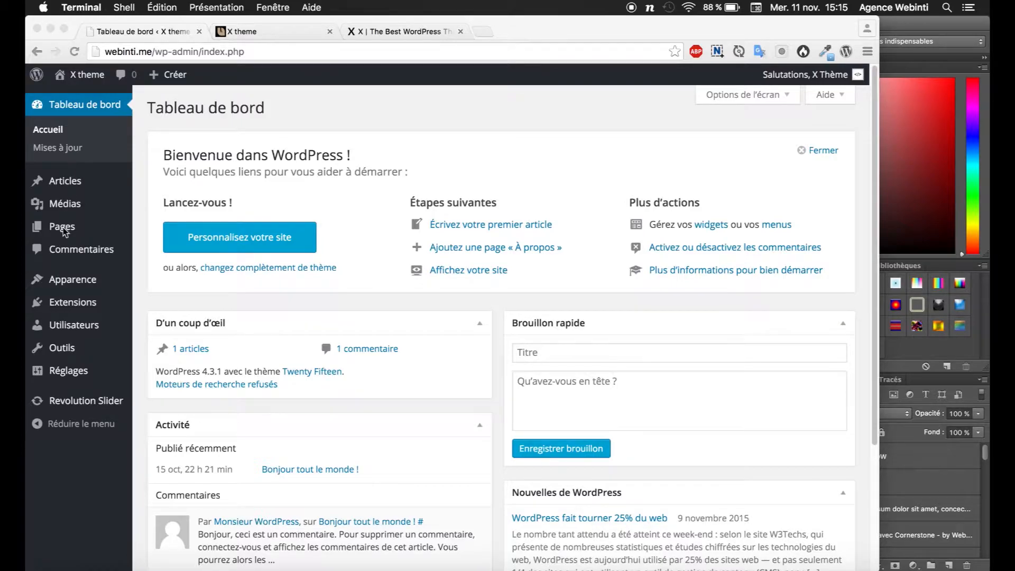
Step: Open the form for uploading a new theme as a .zip file from the WordPress theme management page
{"action": "mouse_move", "coordinate": [68, 280]}
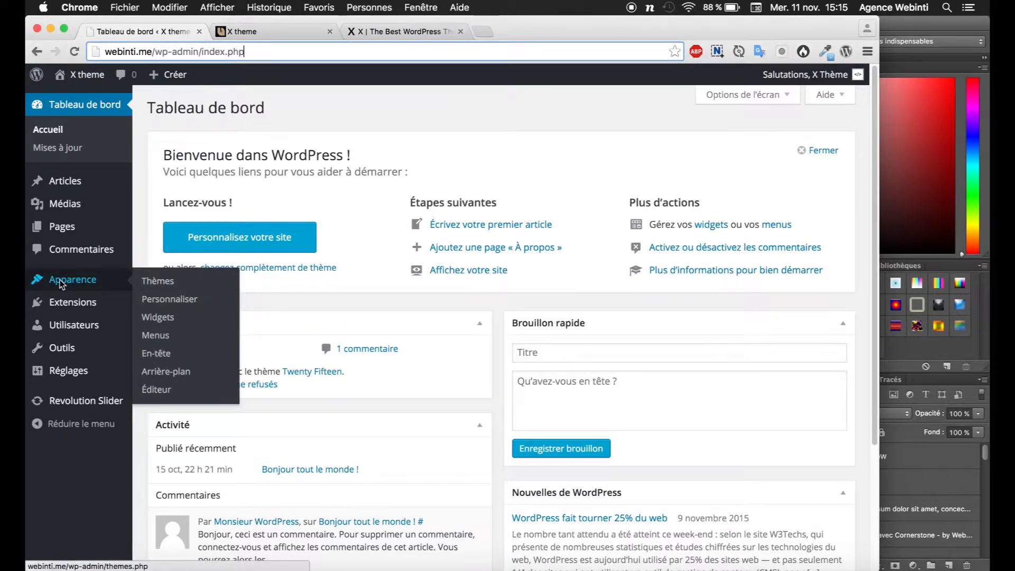
{"action": "left_click", "coordinate": [161, 281]}
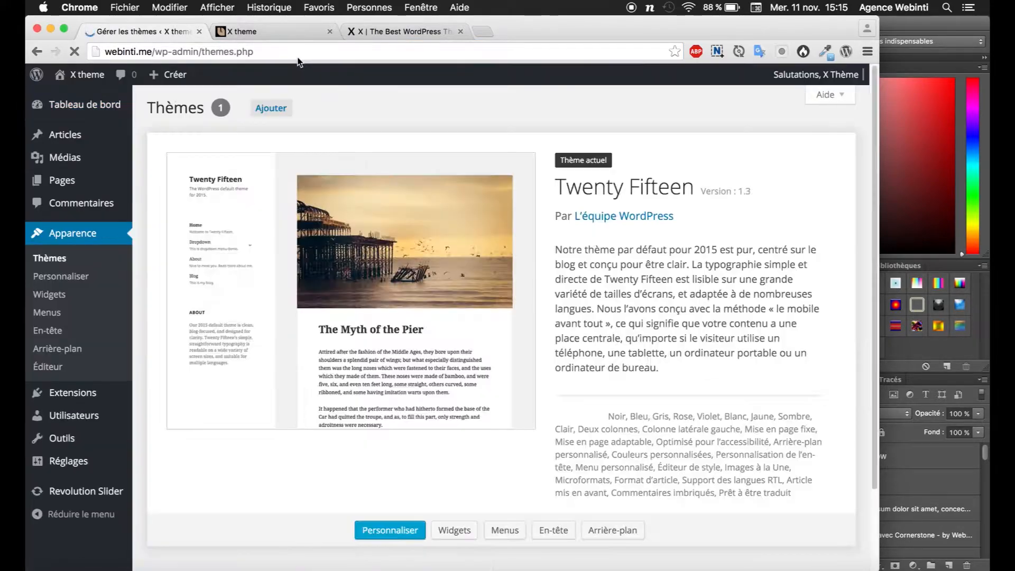
{"action": "left_click", "coordinate": [271, 108]}
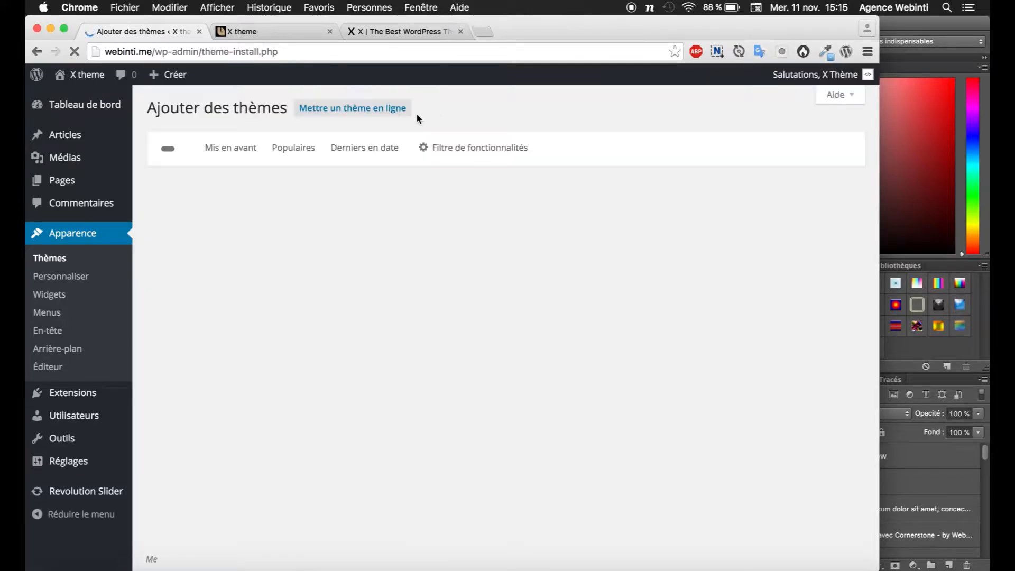
{"action": "left_click", "coordinate": [399, 109]}
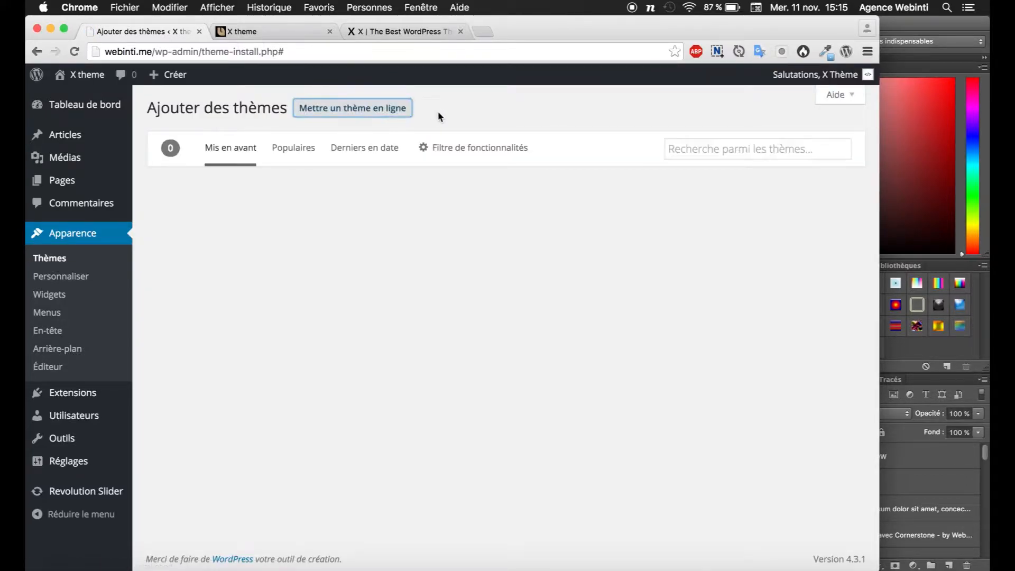
{"action": "left_click", "coordinate": [377, 111]}
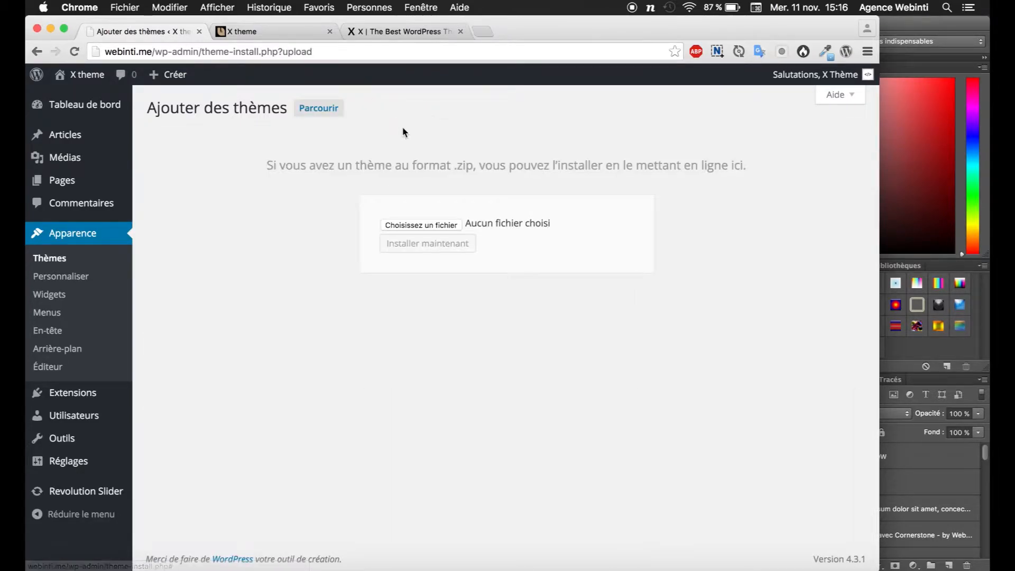
Step: Choose webintix.zip from the x_package folder in Téléchargements and start installing it as a theme
{"action": "left_click", "coordinate": [422, 225]}
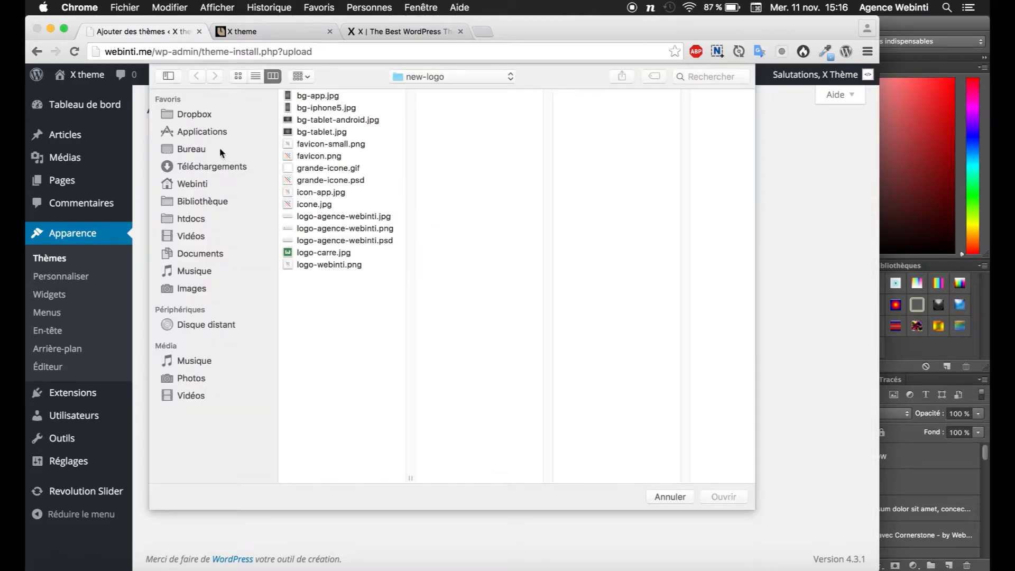
{"action": "left_click", "coordinate": [208, 167]}
{"action": "left_click", "coordinate": [334, 144]}
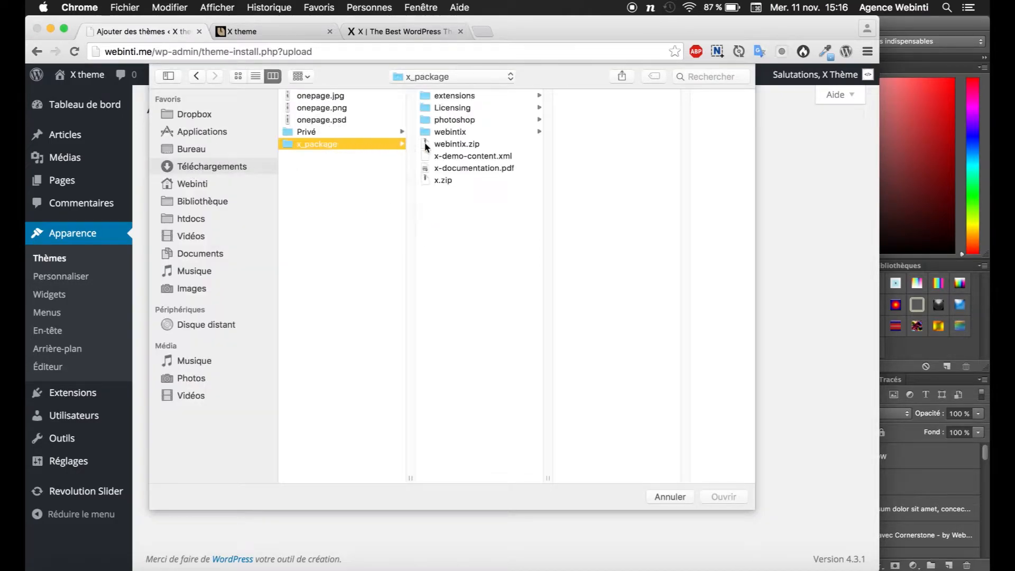
{"action": "left_click", "coordinate": [453, 145]}
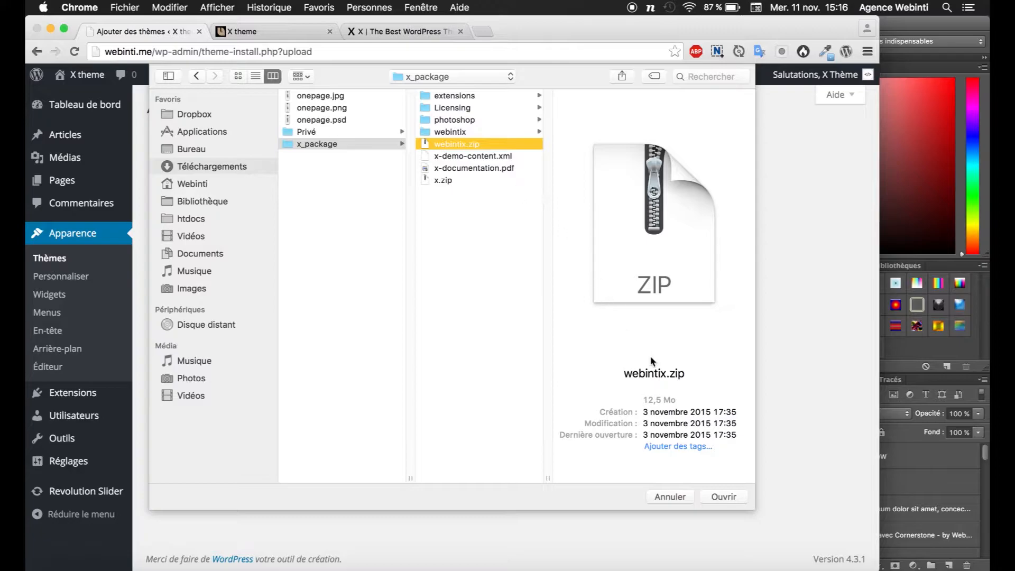
{"action": "left_click", "coordinate": [715, 496]}
{"action": "left_click", "coordinate": [411, 246]}
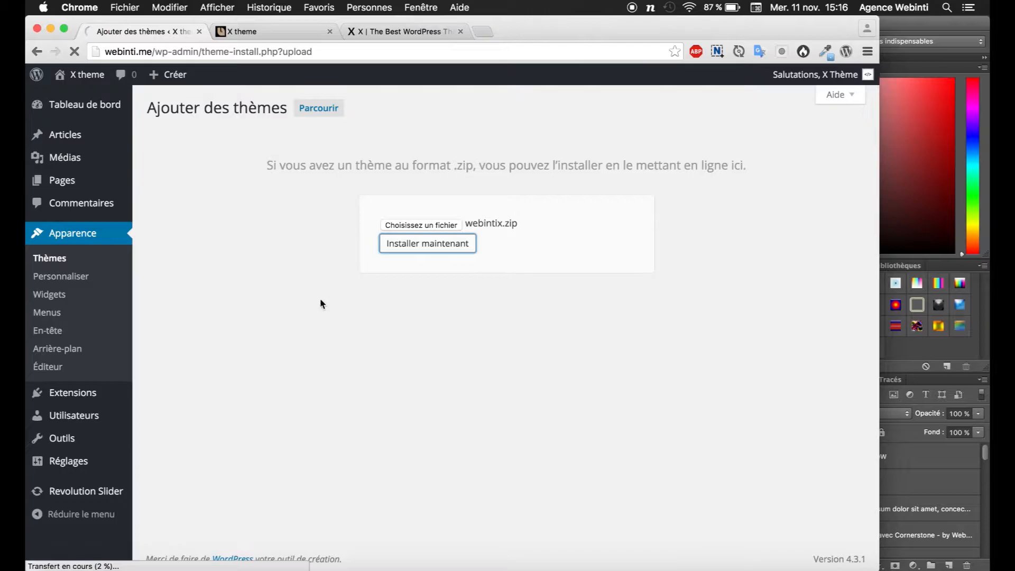
Step: Look over the webinti.me front page from its post and sidebar down to the footer and back
{"action": "left_click", "coordinate": [260, 32]}
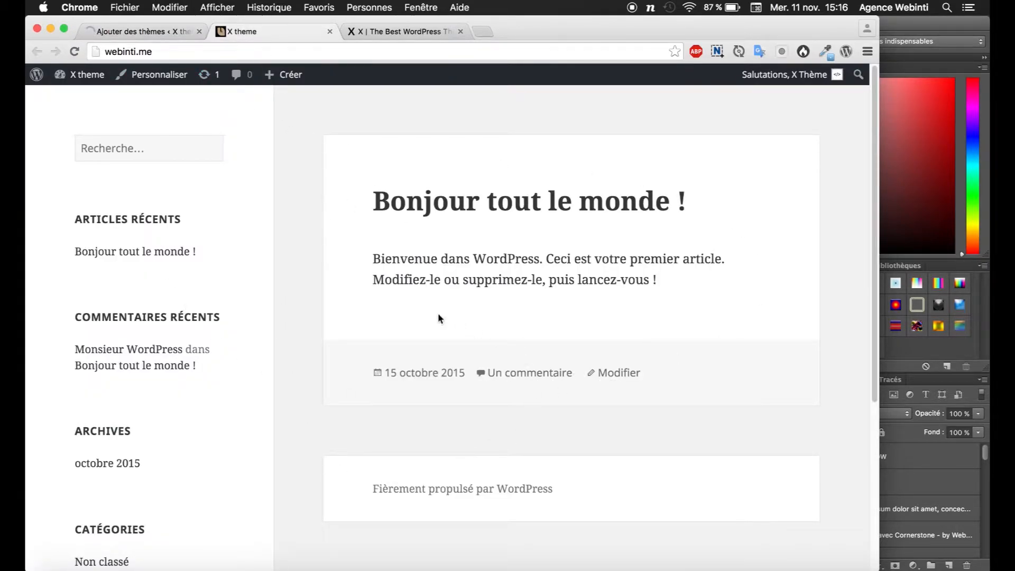
{"action": "scroll", "coordinate": [324, 313], "scroll_direction": "down", "scroll_amount": 5}
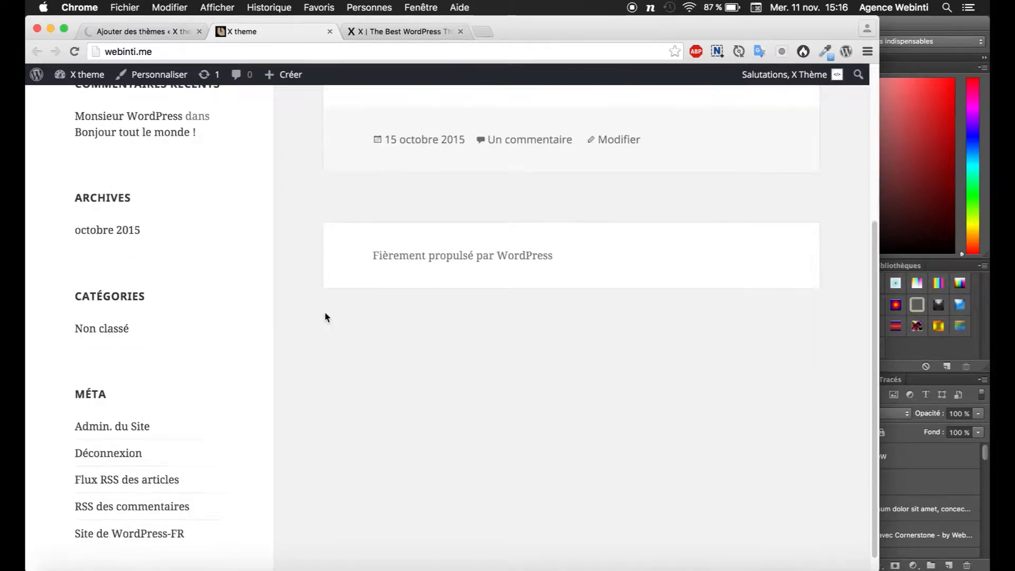
{"action": "scroll", "coordinate": [324, 316], "scroll_direction": "up", "scroll_amount": 5}
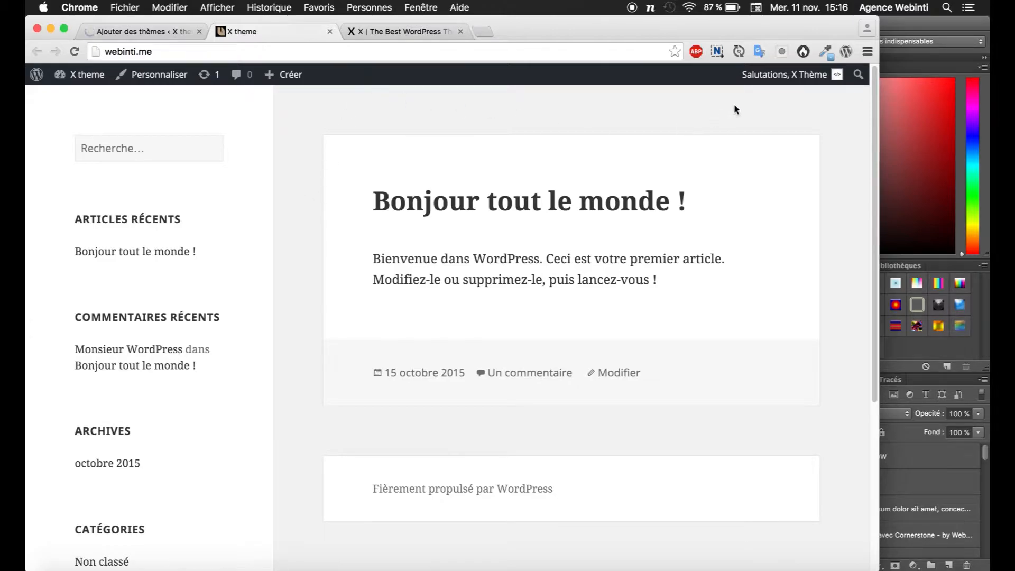
Step: Switch to Photoshop and review the onepage.psd mockup from the header to the portfolio grid, returning to the welcome banner
{"action": "left_click", "coordinate": [924, 38]}
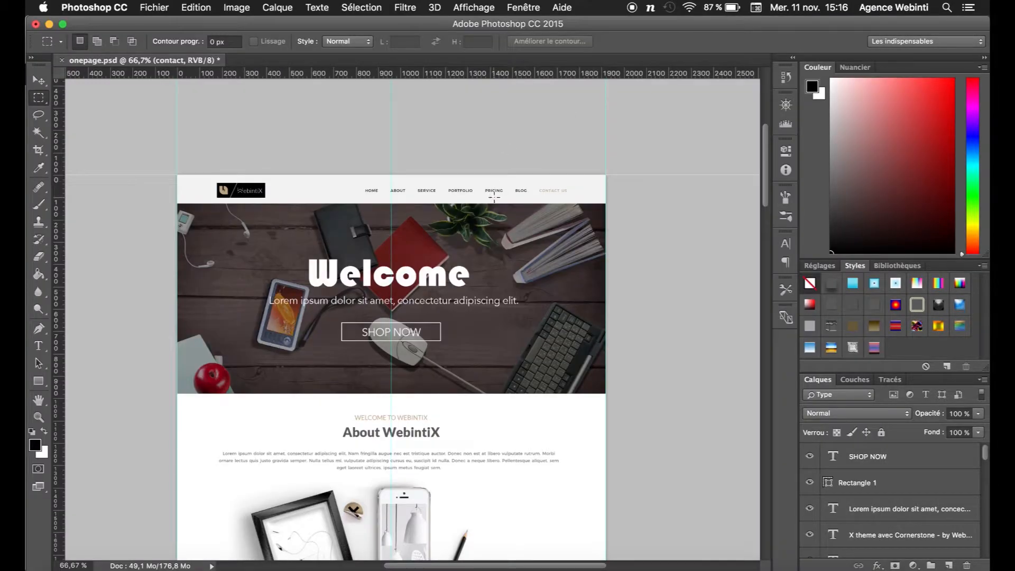
{"action": "scroll", "coordinate": [495, 194], "scroll_direction": "down", "scroll_amount": 3}
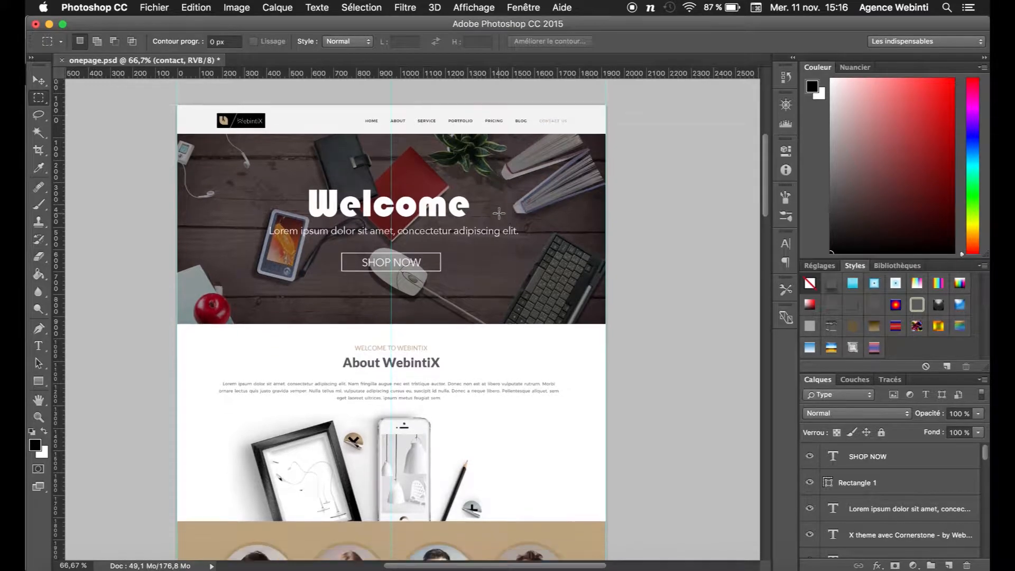
{"action": "scroll", "coordinate": [499, 213], "scroll_direction": "down", "scroll_amount": 7}
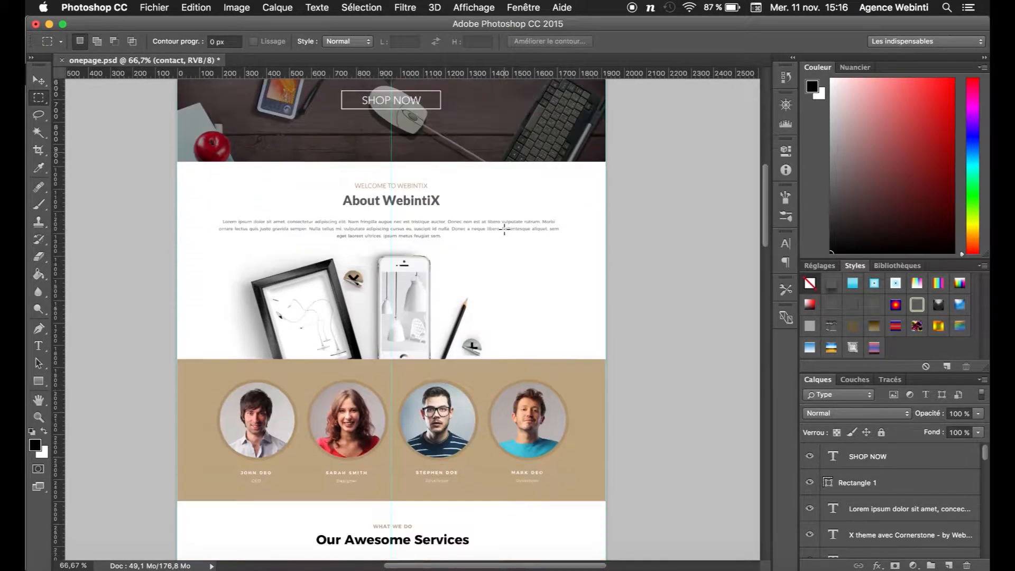
{"action": "scroll", "coordinate": [505, 229], "scroll_direction": "down", "scroll_amount": 4}
{"action": "scroll", "coordinate": [507, 227], "scroll_direction": "down", "scroll_amount": 3}
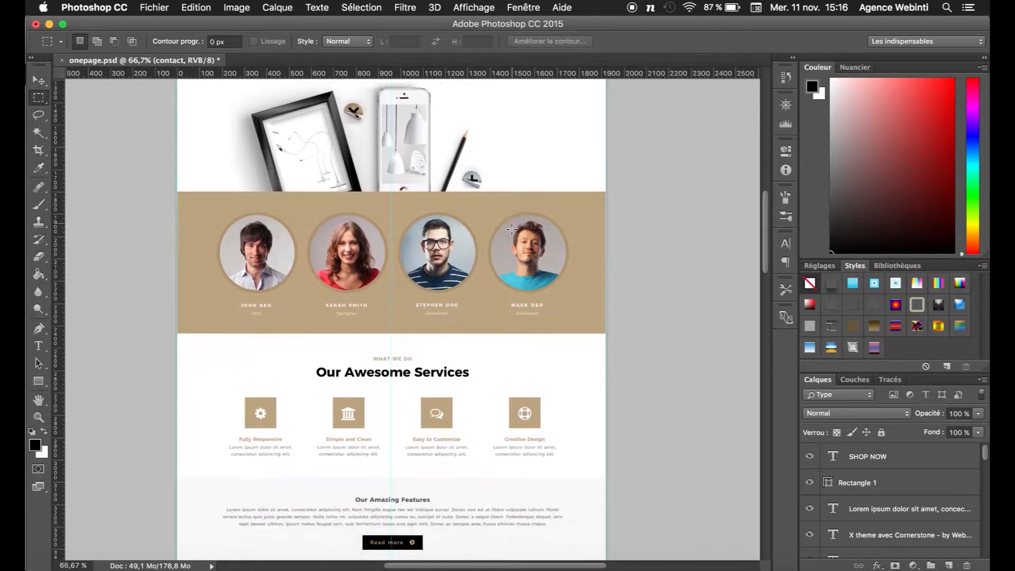
{"action": "scroll", "coordinate": [511, 229], "scroll_direction": "down", "scroll_amount": 1}
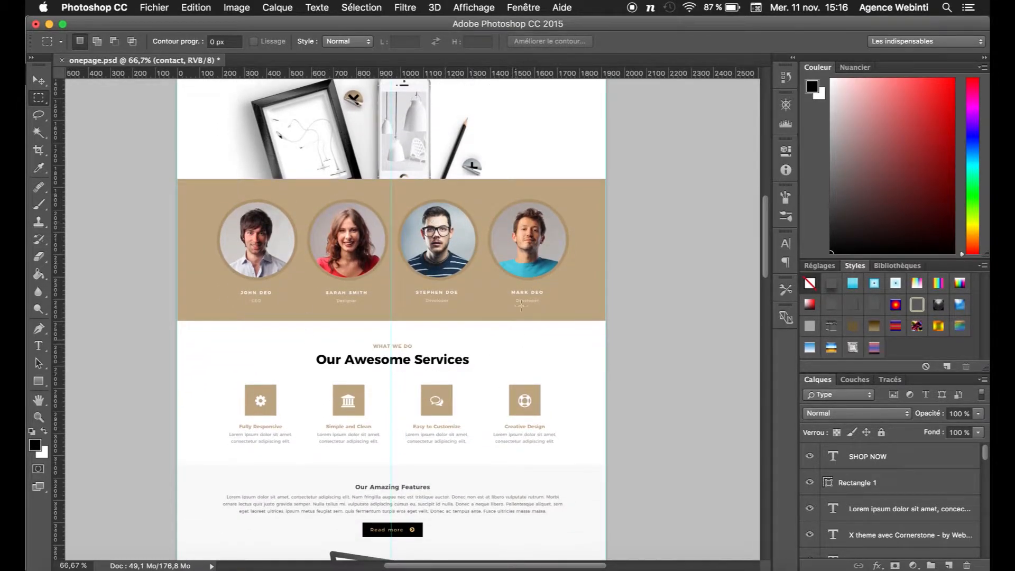
{"action": "scroll", "coordinate": [407, 318], "scroll_direction": "down", "scroll_amount": 8}
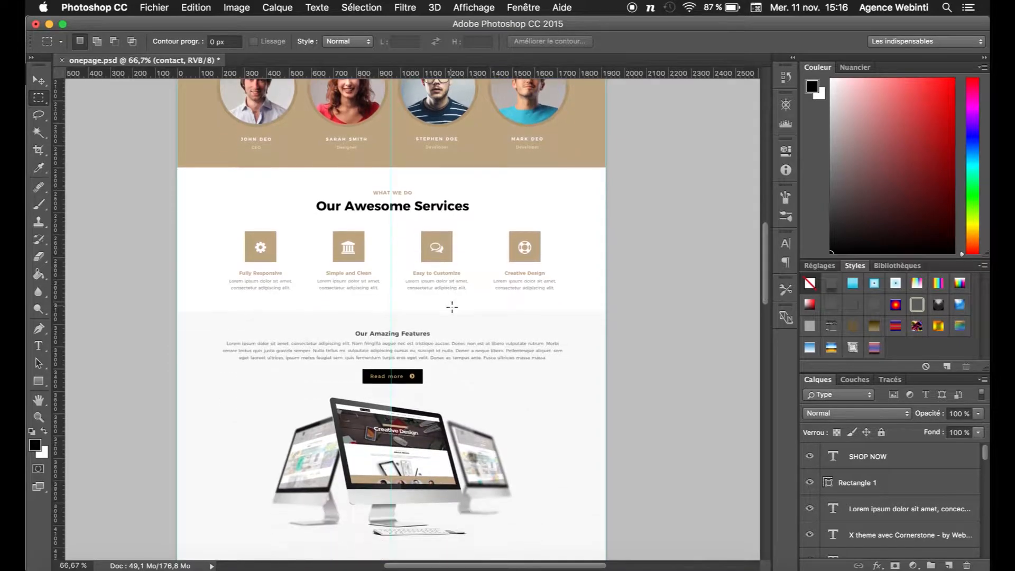
{"action": "scroll", "coordinate": [455, 307], "scroll_direction": "down", "scroll_amount": 3}
{"action": "scroll", "coordinate": [454, 312], "scroll_direction": "down", "scroll_amount": 15}
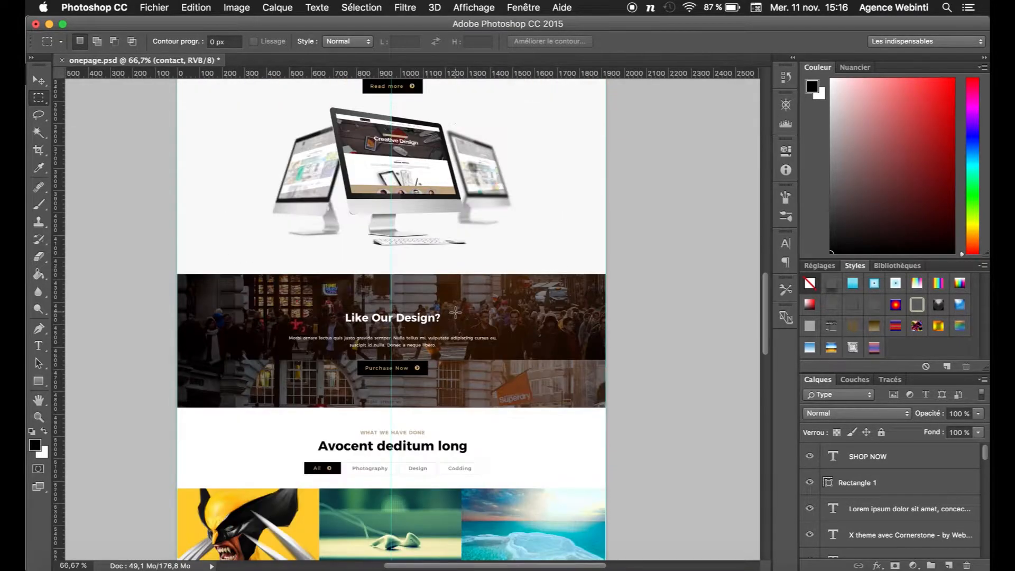
{"action": "scroll", "coordinate": [457, 318], "scroll_direction": "up", "scroll_amount": 20}
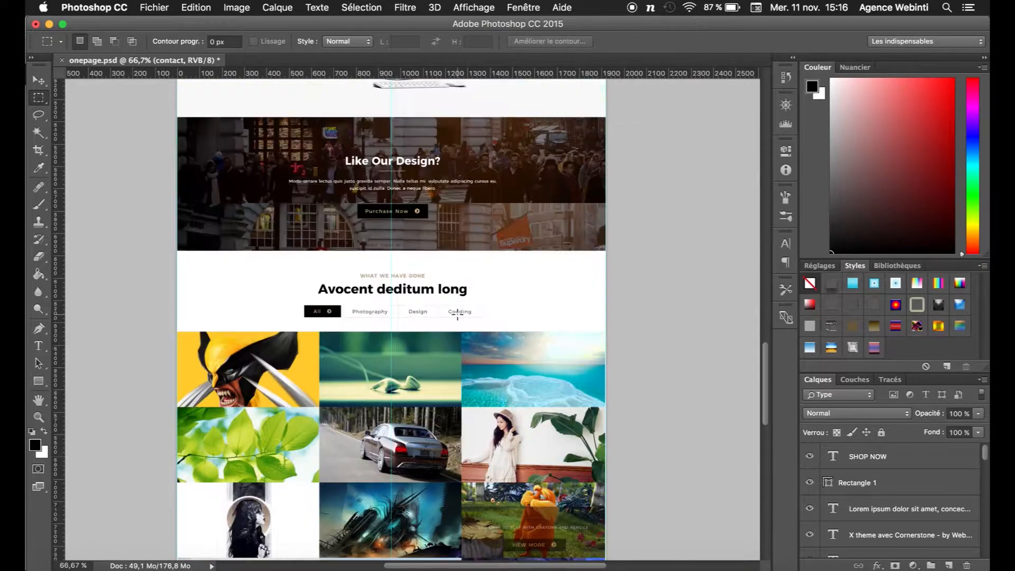
{"action": "scroll", "coordinate": [458, 307], "scroll_direction": "up", "scroll_amount": 8}
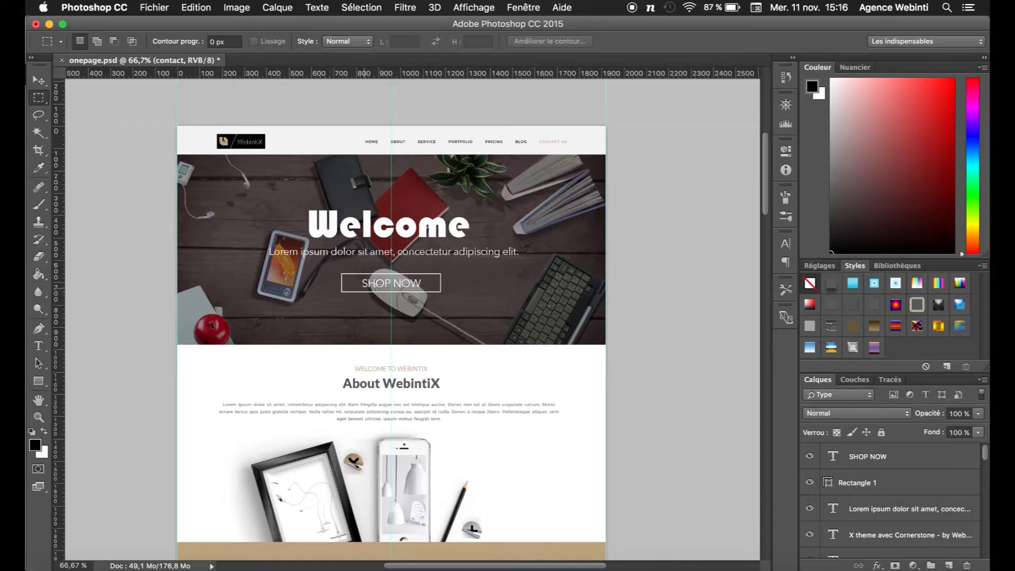
Step: Examine the mockup's About, team, services and features sections in sequence, down to the "Like Our Design?" banner
{"action": "scroll", "coordinate": [431, 293], "scroll_direction": "down", "scroll_amount": 5}
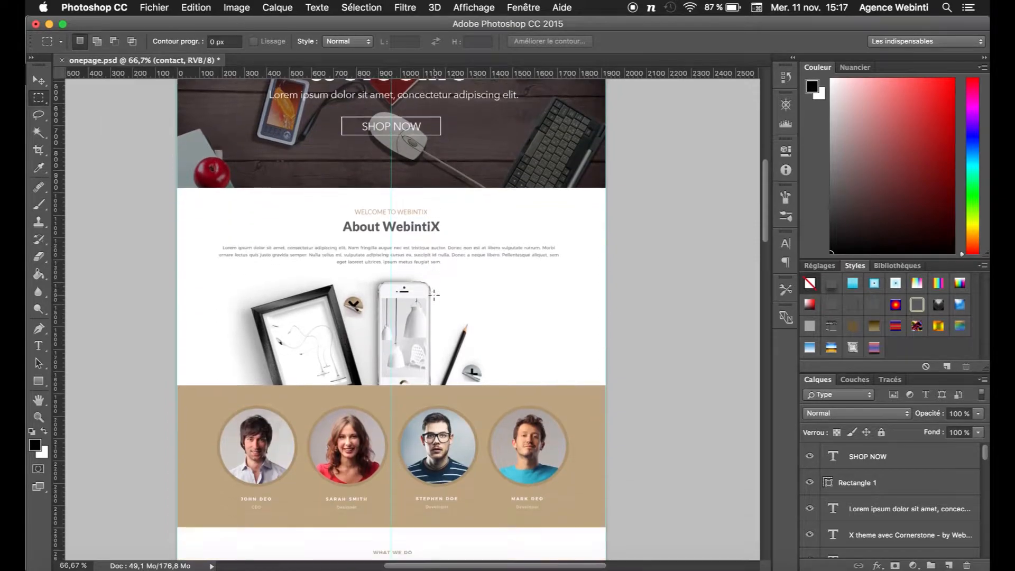
{"action": "scroll", "coordinate": [336, 209], "scroll_direction": "down", "scroll_amount": 1}
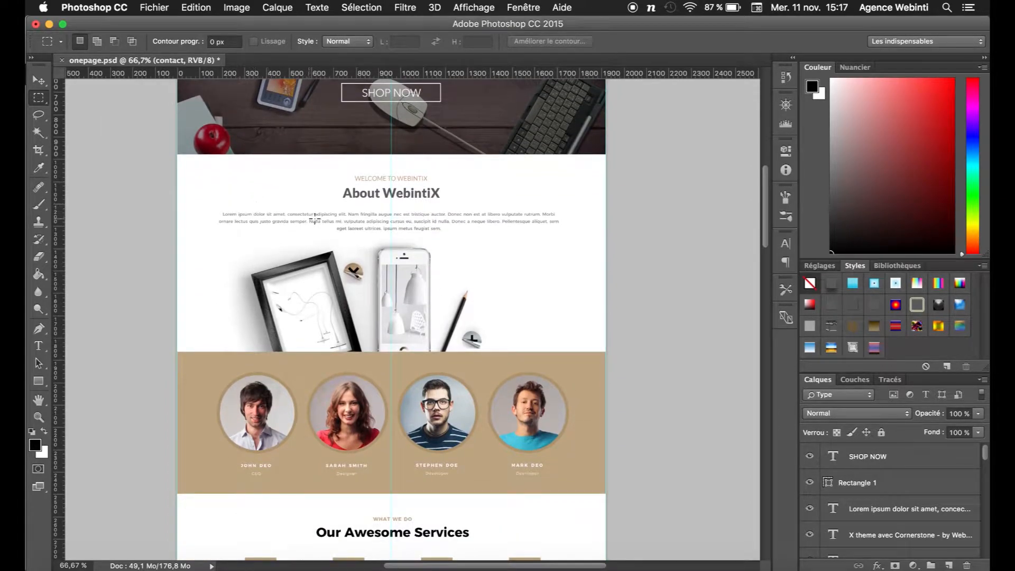
{"action": "scroll", "coordinate": [424, 220], "scroll_direction": "down", "scroll_amount": 4}
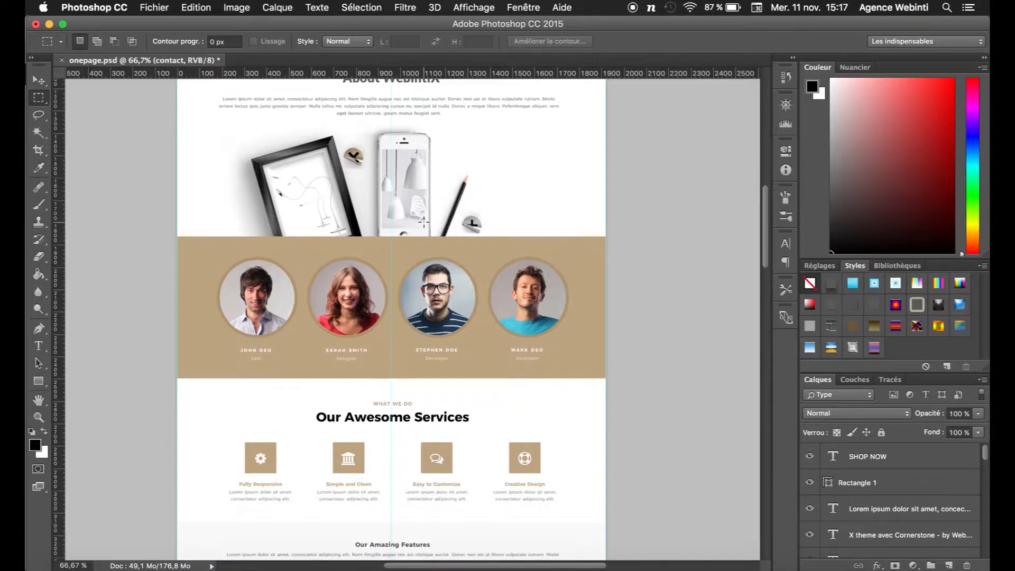
{"action": "scroll", "coordinate": [424, 225], "scroll_direction": "down", "scroll_amount": 5}
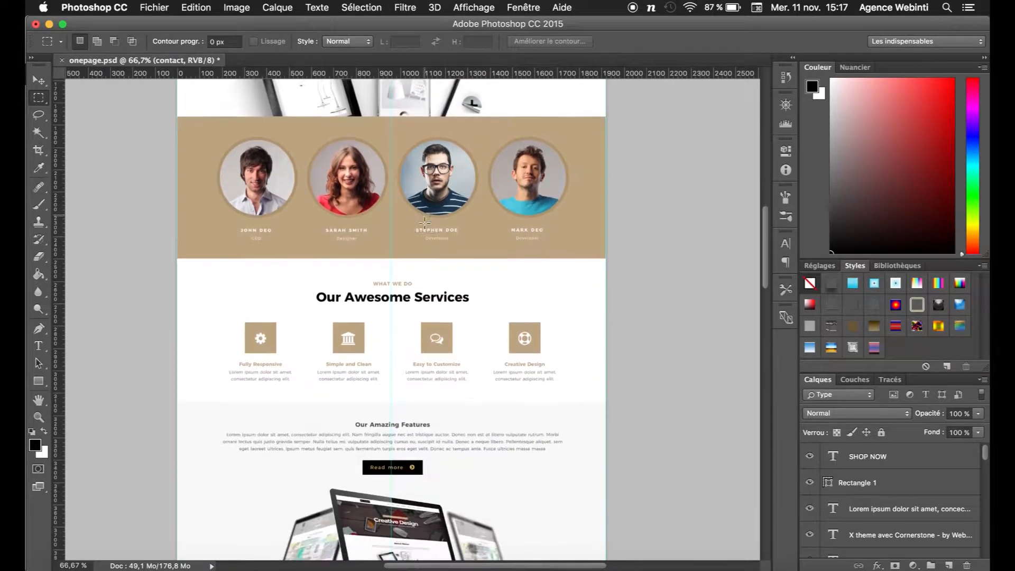
{"action": "scroll", "coordinate": [425, 229], "scroll_direction": "down", "scroll_amount": 4}
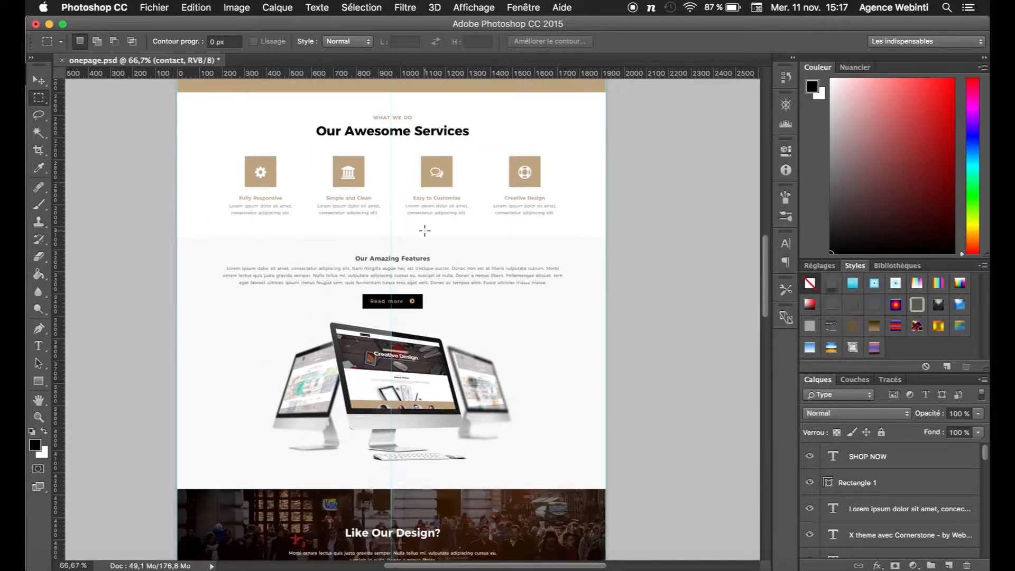
{"action": "scroll", "coordinate": [424, 234], "scroll_direction": "down", "scroll_amount": 2}
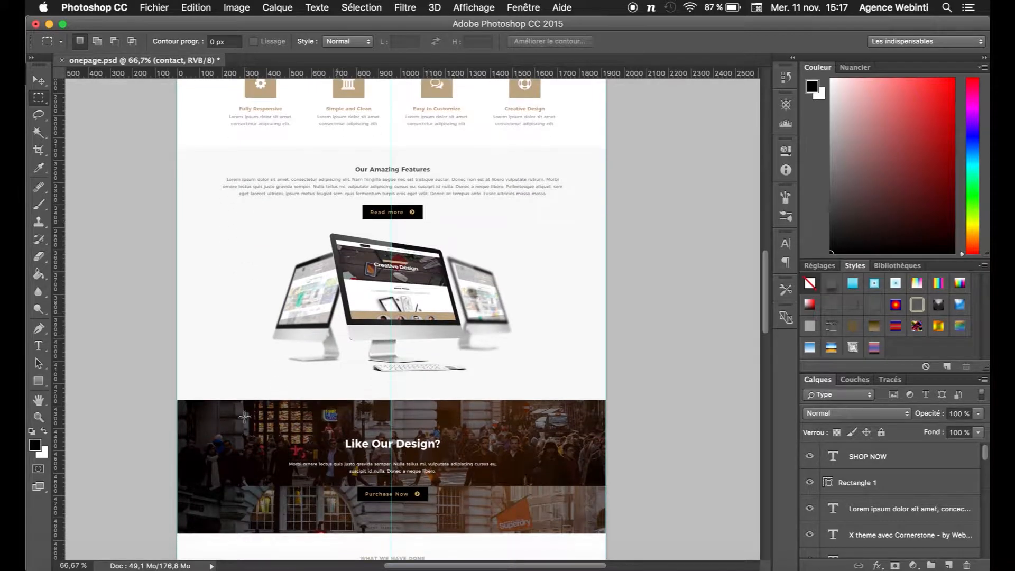
Step: Switch to Finder and preview the mockup's exported image files one by one in the WebintiX folder on the desktop
{"action": "left_click", "coordinate": [46, 529]}
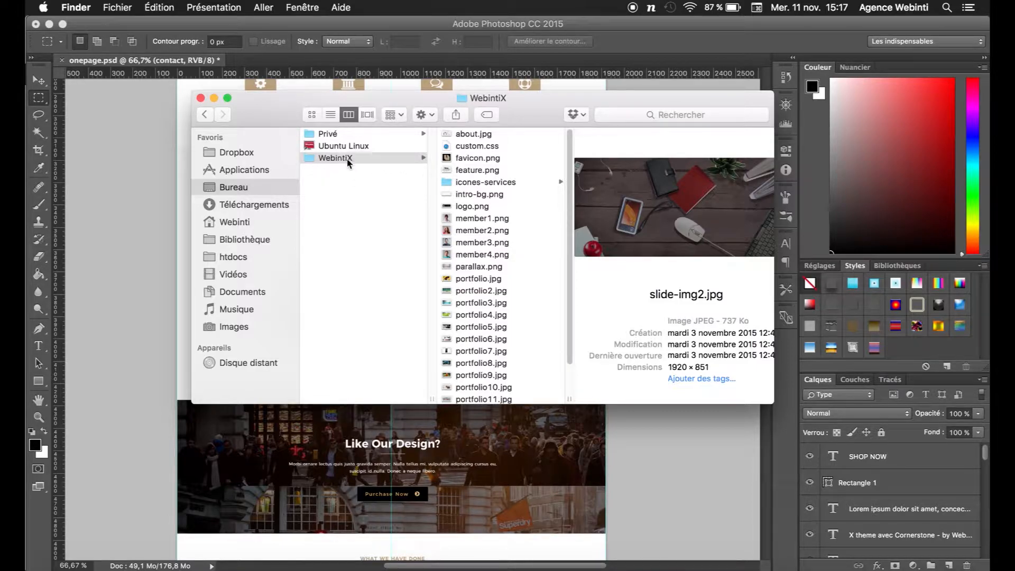
{"action": "scroll", "coordinate": [466, 175], "scroll_direction": "down", "scroll_amount": 2}
{"action": "left_click", "coordinate": [482, 205]}
{"action": "left_click", "coordinate": [481, 254]}
{"action": "left_click", "coordinate": [480, 291]}
{"action": "left_click", "coordinate": [479, 324]}
{"action": "left_click", "coordinate": [484, 350]}
{"action": "left_click", "coordinate": [481, 315]}
{"action": "left_click", "coordinate": [478, 267]}
{"action": "left_click", "coordinate": [476, 230]}
{"action": "left_click", "coordinate": [479, 206]}
{"action": "left_click", "coordinate": [479, 193]}
{"action": "left_click", "coordinate": [478, 181]}
{"action": "left_click", "coordinate": [479, 158]}
Step: Preview the four service icons in the icones-services folder, as well as feature.png and about.jpg in the WebintiX folder
{"action": "scroll", "coordinate": [476, 174], "scroll_direction": "up", "scroll_amount": 2}
{"action": "left_click", "coordinate": [529, 182]}
{"action": "left_click", "coordinate": [596, 135]}
{"action": "left_click", "coordinate": [538, 147]}
{"action": "left_click", "coordinate": [541, 158]}
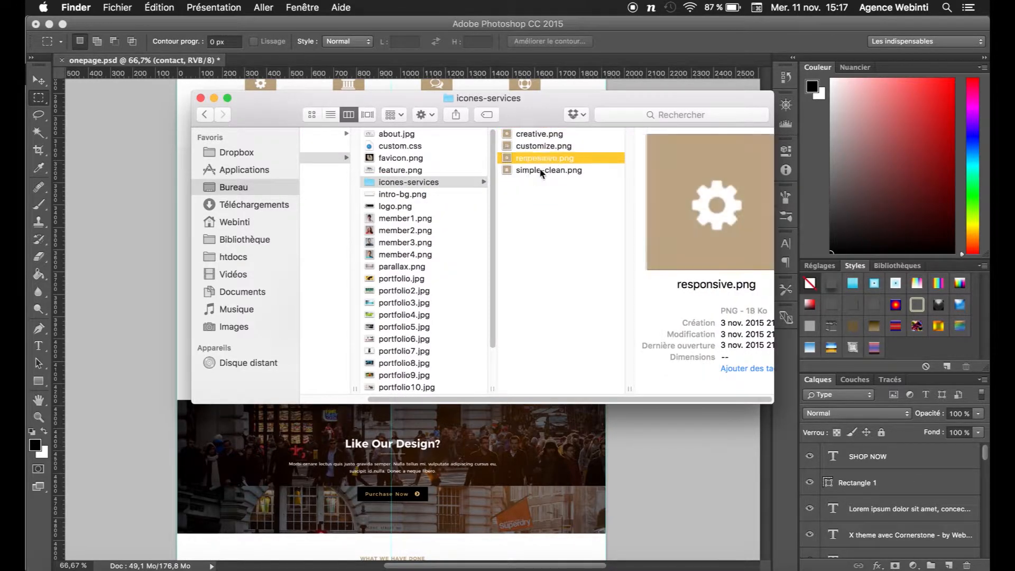
{"action": "left_click", "coordinate": [541, 170]}
{"action": "left_click", "coordinate": [429, 167]}
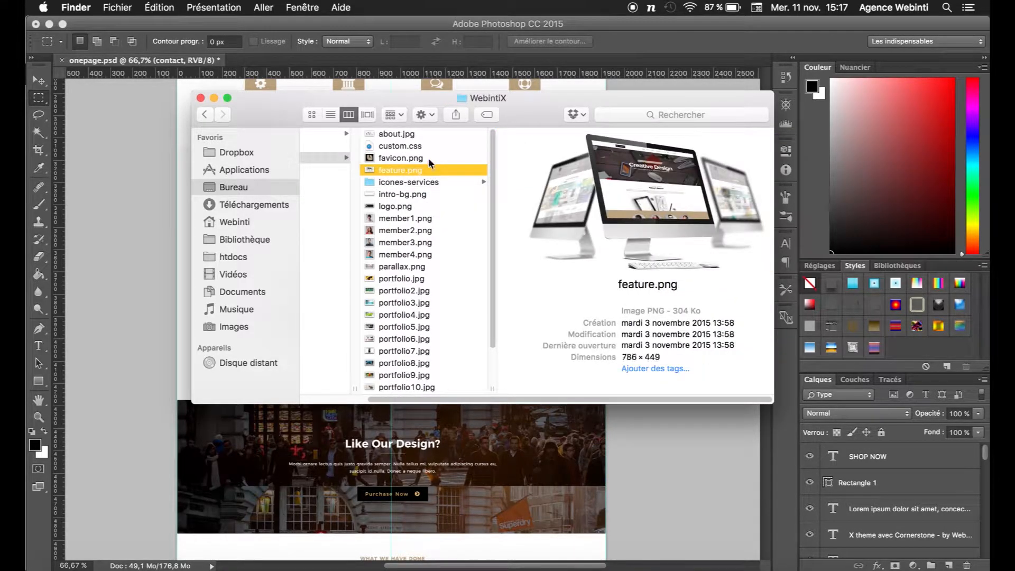
{"action": "left_click", "coordinate": [424, 135]}
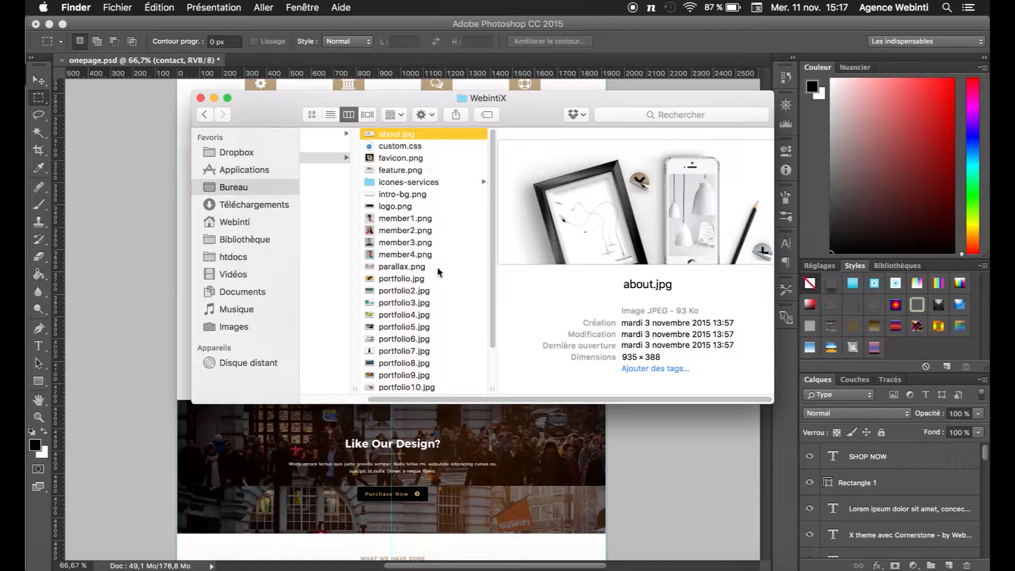
Step: Switch back to Chrome and refresh the WordPress themes page to bring up the newly installed X theme
{"action": "left_click", "coordinate": [141, 213]}
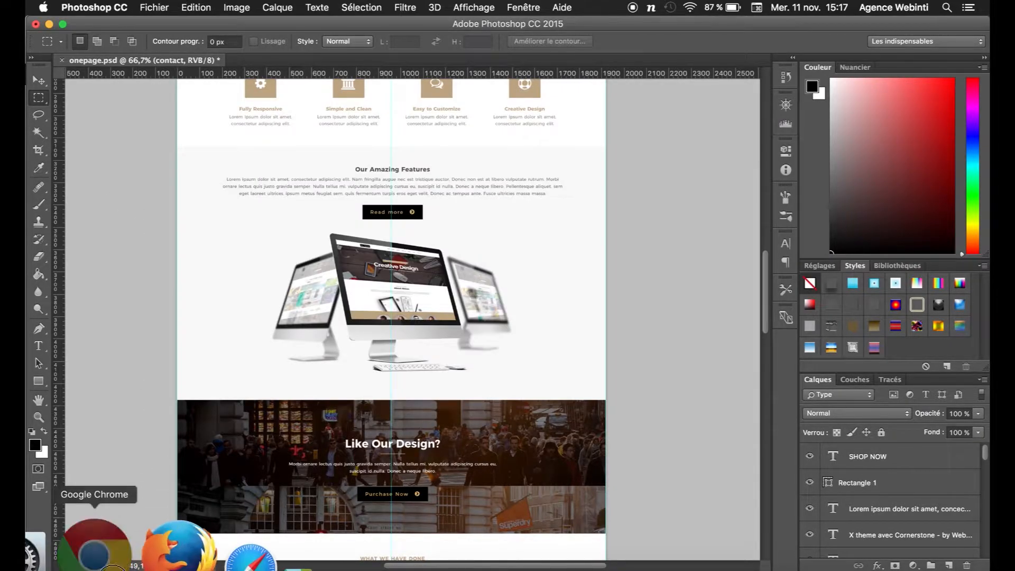
{"action": "left_click", "coordinate": [95, 549]}
{"action": "left_click", "coordinate": [155, 31]}
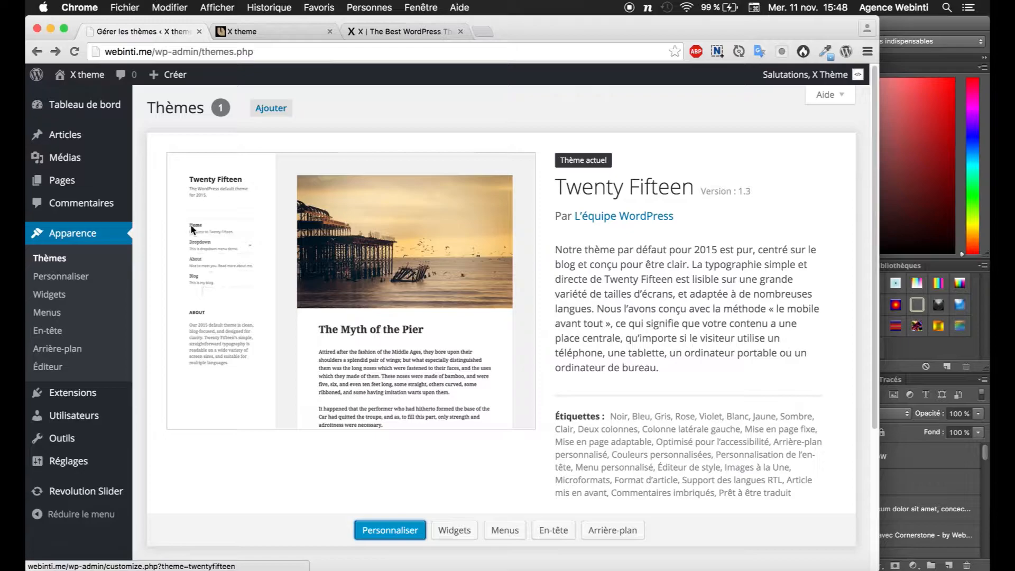
{"action": "left_click", "coordinate": [75, 51]}
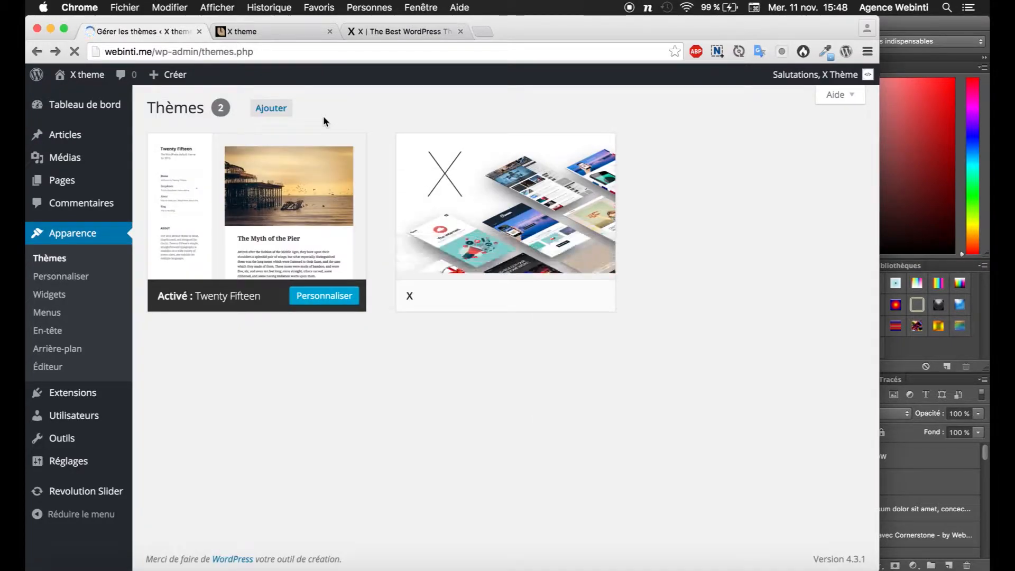
{"action": "mouse_move", "coordinate": [460, 178]}
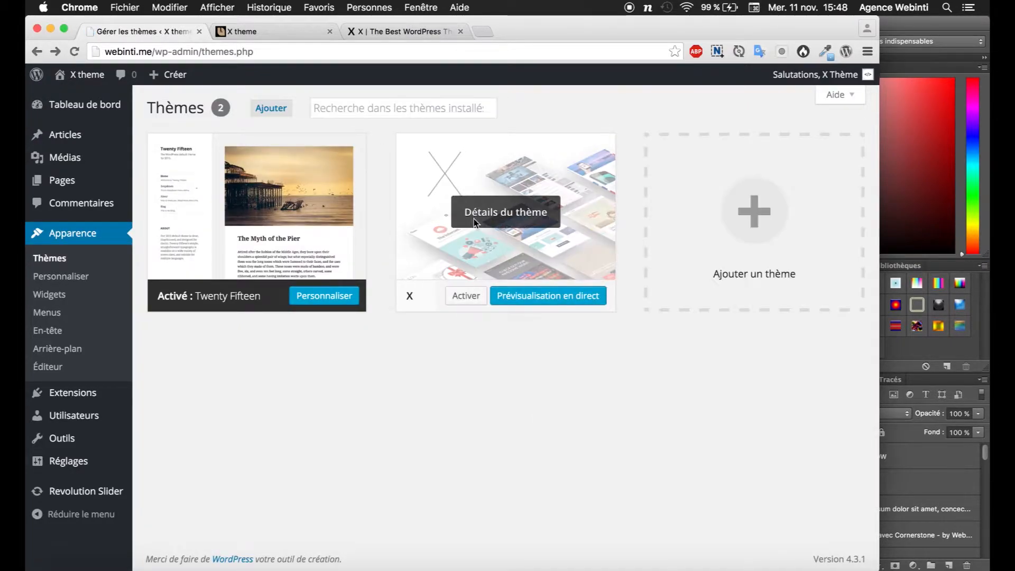
Step: Activate the X theme, close the browser tab showing the X theme website, and review the X Addons home page
{"action": "left_click", "coordinate": [463, 297]}
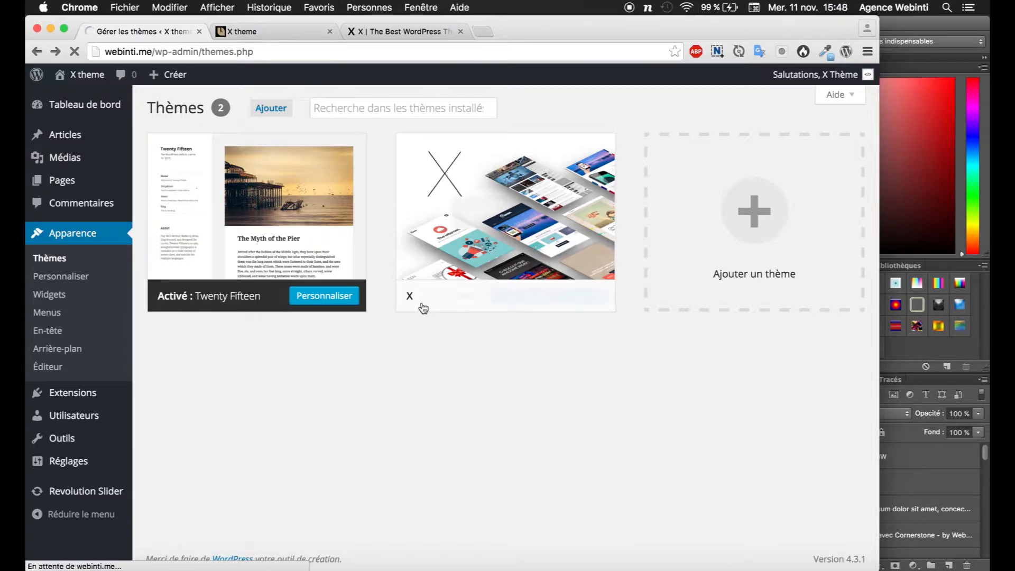
{"action": "left_click", "coordinate": [278, 35]}
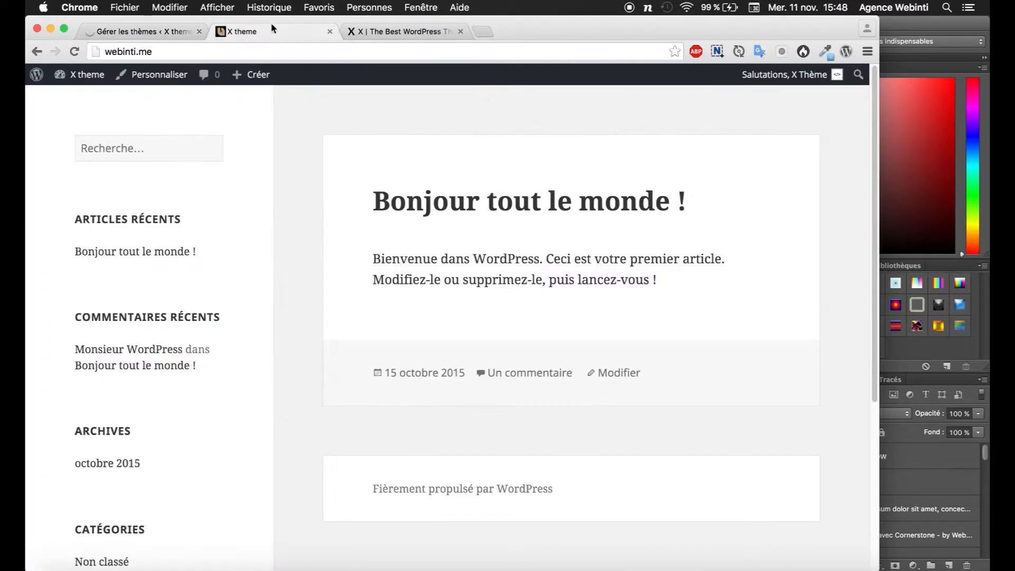
{"action": "left_click", "coordinate": [414, 34]}
{"action": "left_click", "coordinate": [460, 31]}
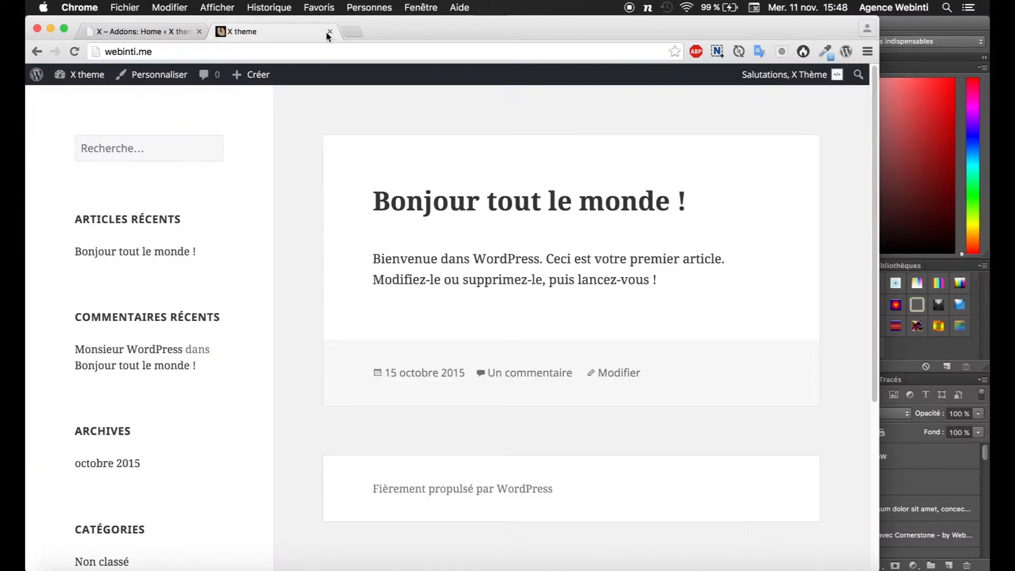
{"action": "left_click", "coordinate": [147, 35]}
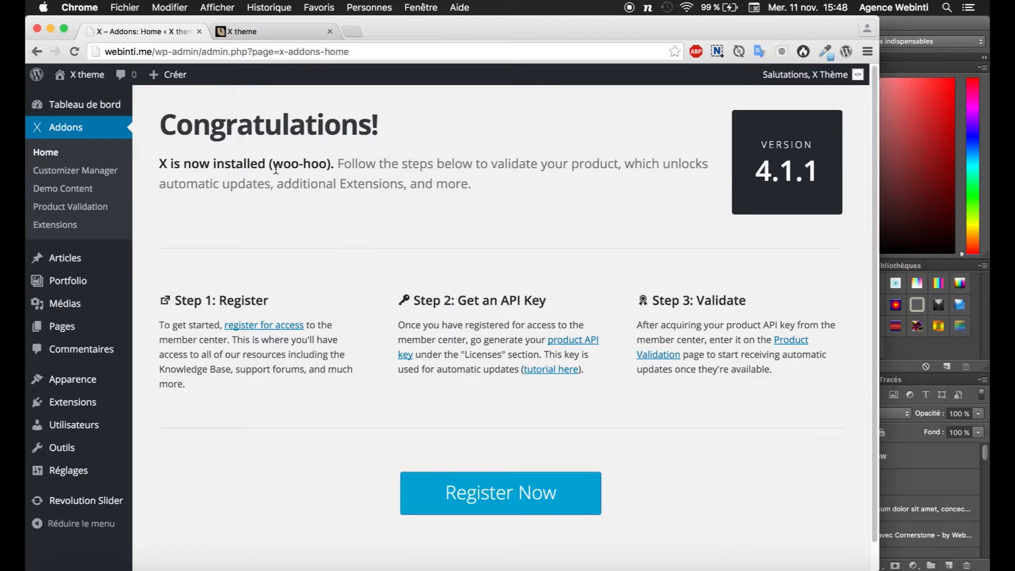
{"action": "scroll", "coordinate": [246, 182], "scroll_direction": "down", "scroll_amount": 1}
{"action": "scroll", "coordinate": [244, 182], "scroll_direction": "down", "scroll_amount": 1}
{"action": "scroll", "coordinate": [244, 181], "scroll_direction": "up", "scroll_amount": 1}
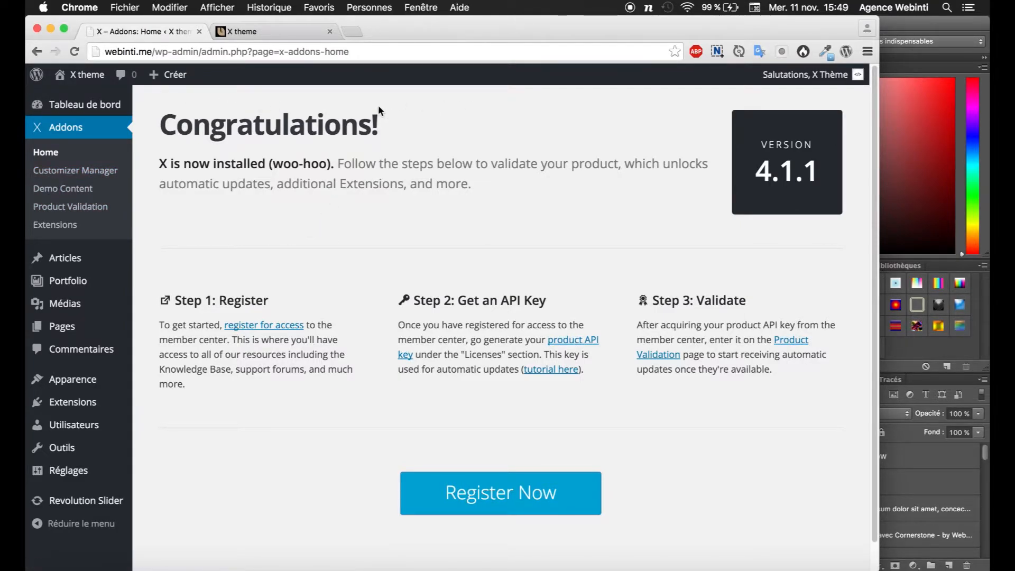
Step: Review the X theme's Extensions page, from Cornerstone down to Slider Revolution
{"action": "left_click", "coordinate": [59, 223]}
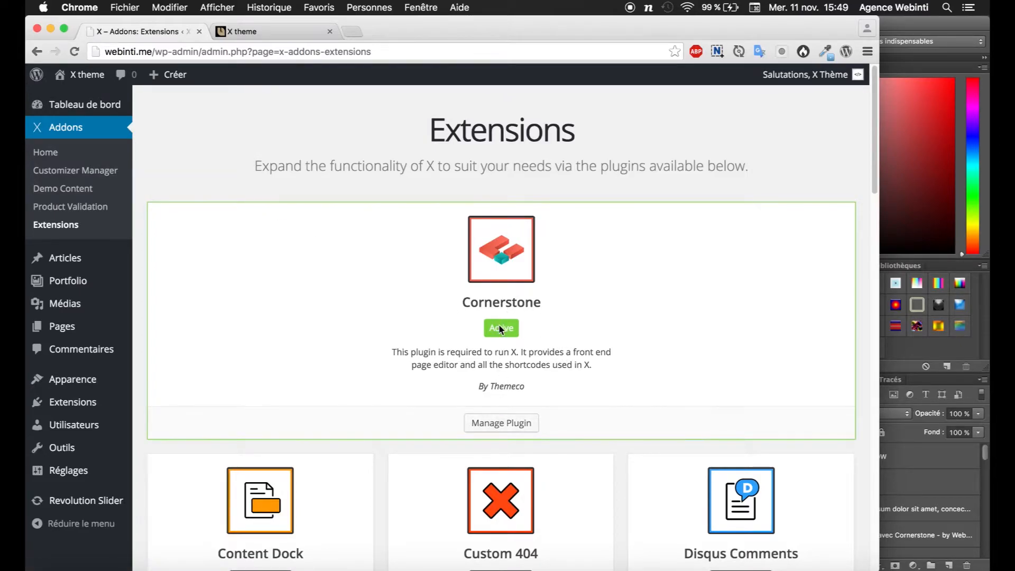
{"action": "scroll", "coordinate": [500, 329], "scroll_direction": "down", "scroll_amount": 10}
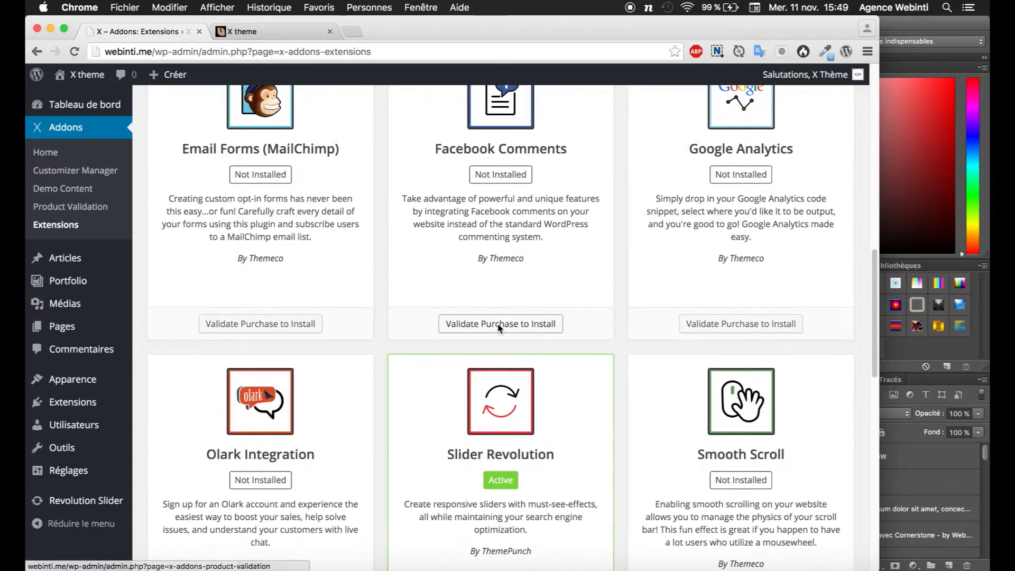
{"action": "scroll", "coordinate": [499, 328], "scroll_direction": "down", "scroll_amount": 3}
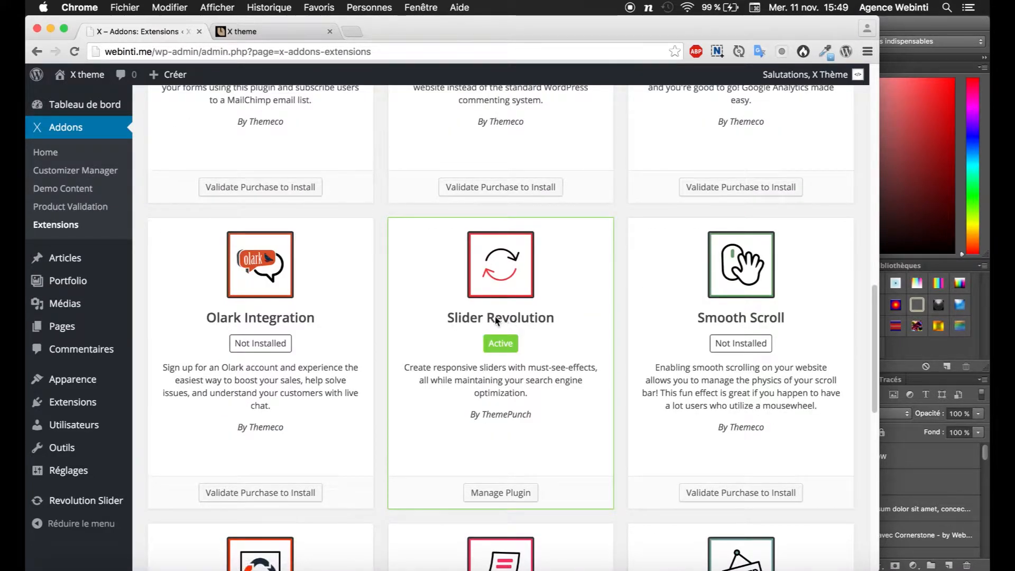
{"action": "scroll", "coordinate": [503, 473], "scroll_direction": "down", "scroll_amount": 1}
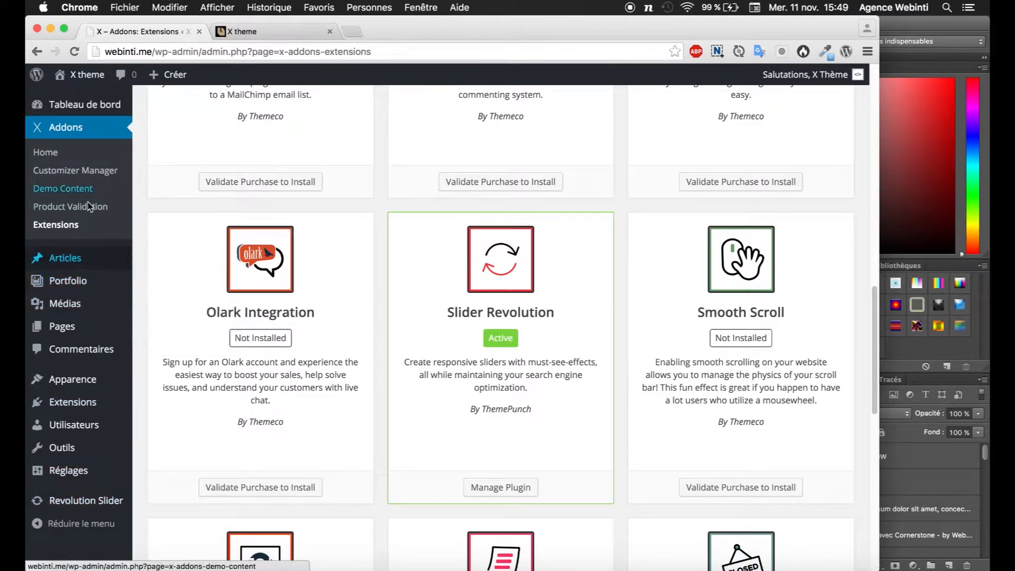
Step: Create a new WordPress page titled "Home", after the first menu entry of the Photoshop mockup, and publish it
{"action": "left_click", "coordinate": [68, 328]}
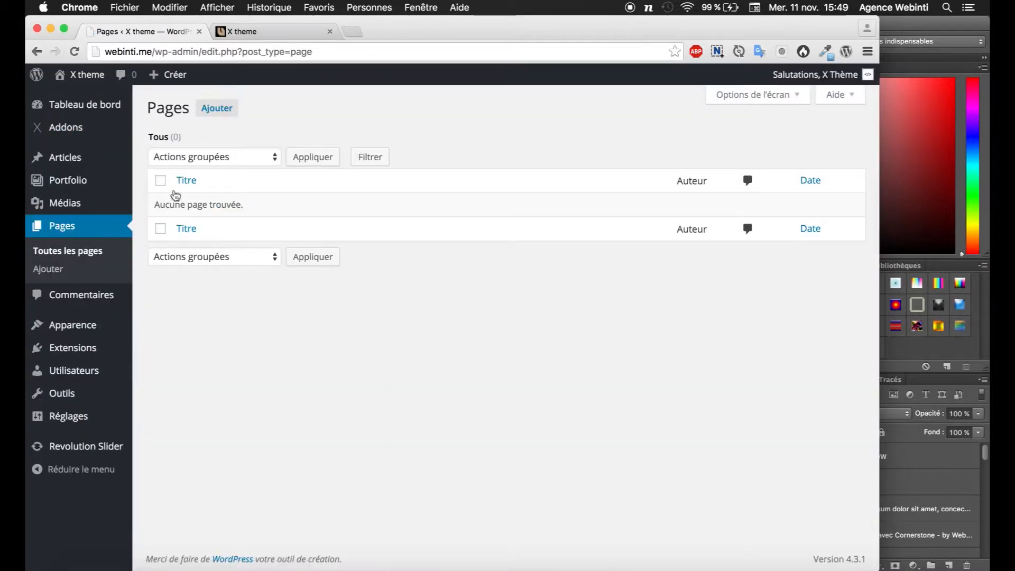
{"action": "left_click", "coordinate": [223, 113]}
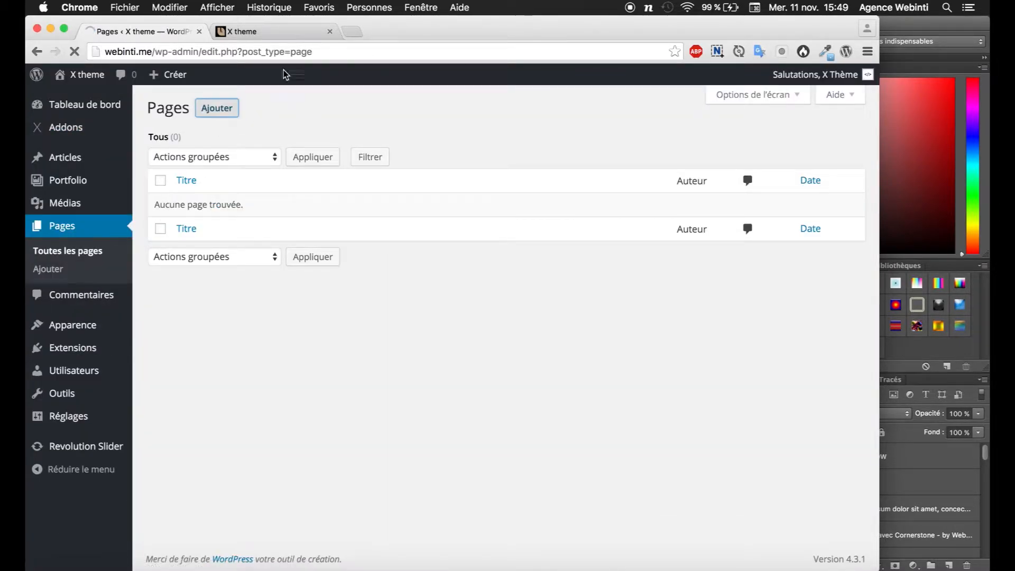
{"action": "left_click", "coordinate": [270, 31]}
{"action": "left_click", "coordinate": [142, 31]}
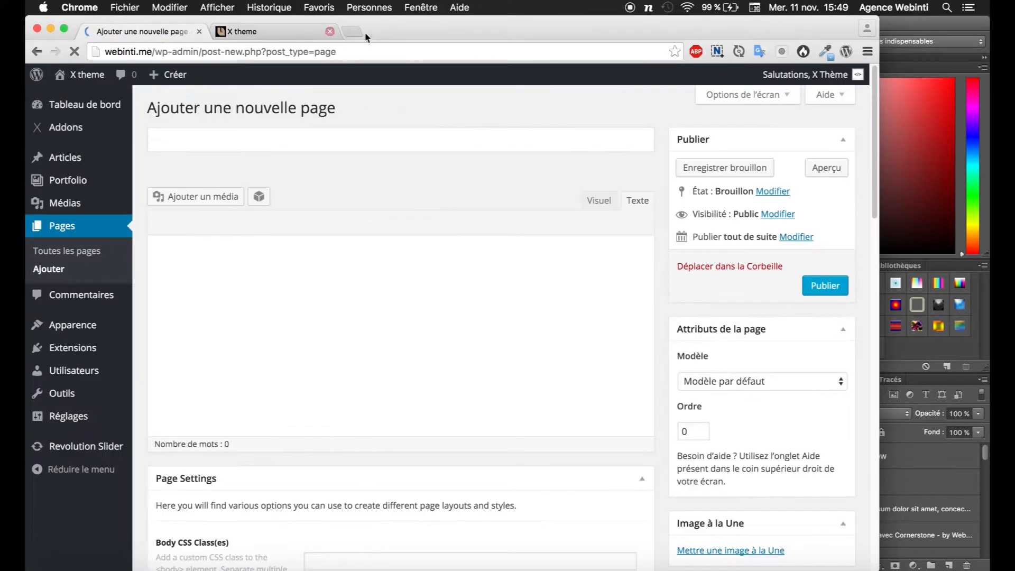
{"action": "left_click", "coordinate": [922, 27]}
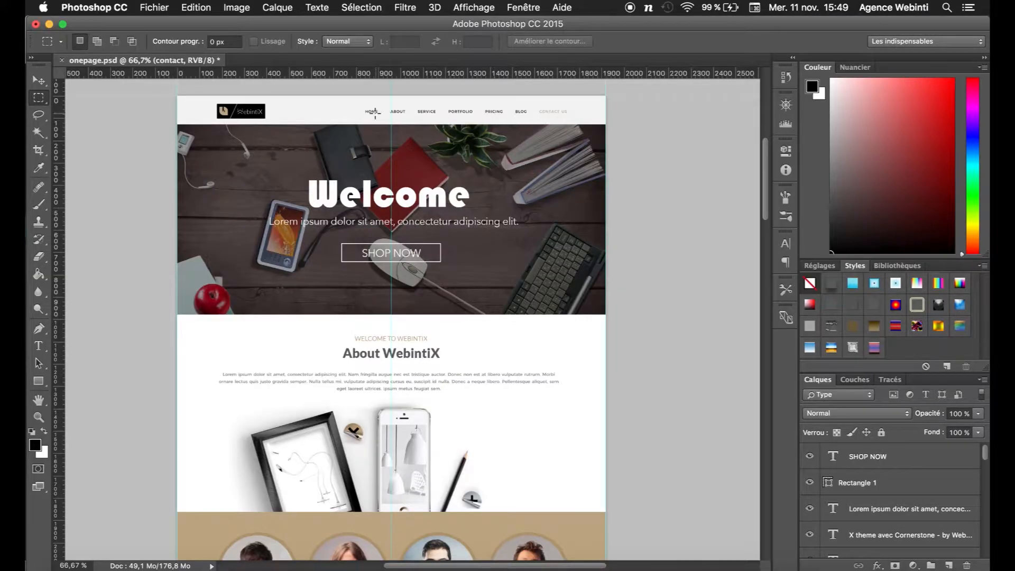
{"action": "left_click", "coordinate": [102, 546]}
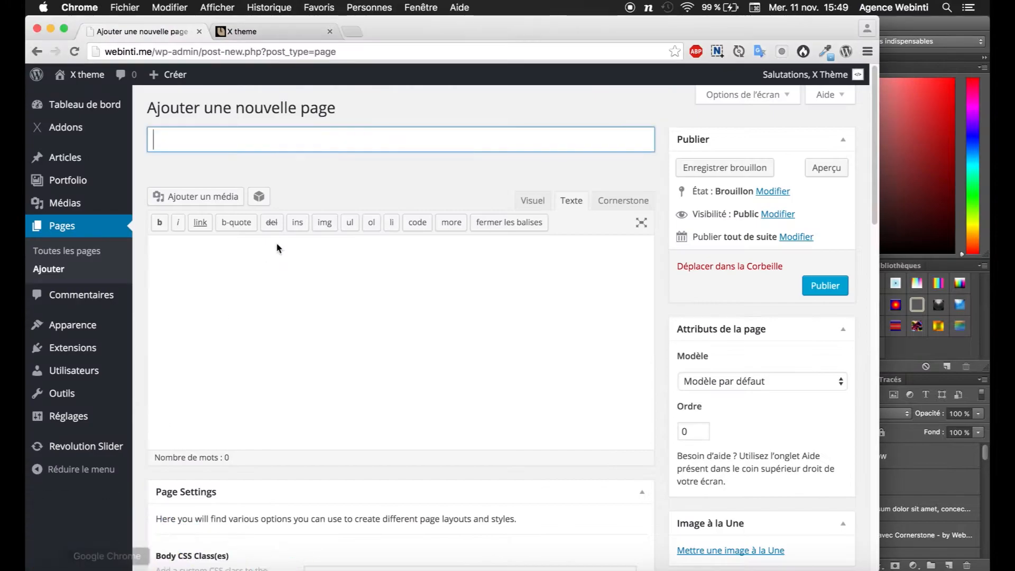
{"action": "type", "text": "Home"}
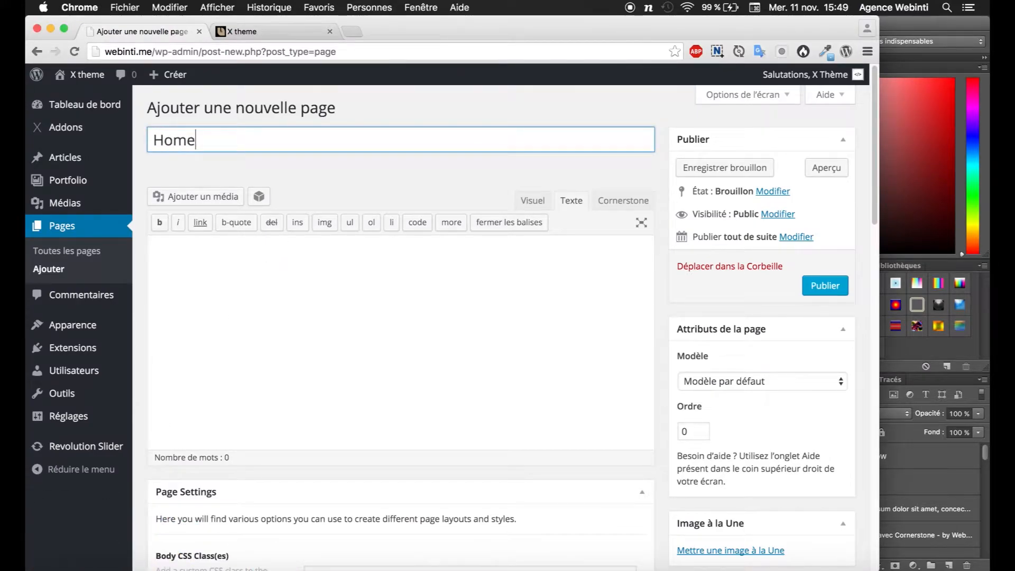
{"action": "left_click", "coordinate": [824, 286]}
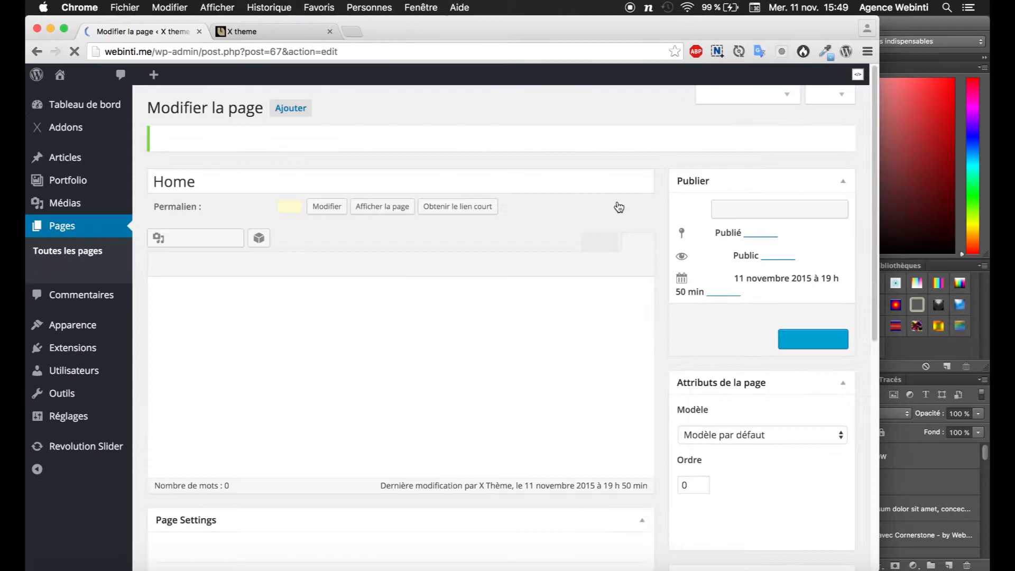
Step: Reload the site's front page to view it with the X theme, and return to the Home page editor
{"action": "left_click", "coordinate": [227, 32]}
{"action": "key", "text": "super+r"}
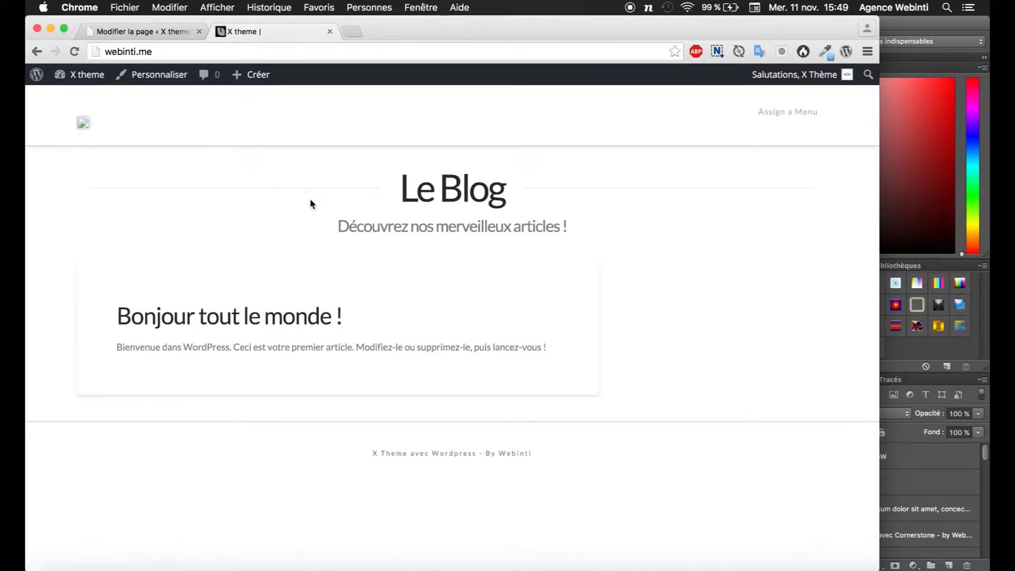
{"action": "left_click", "coordinate": [157, 30]}
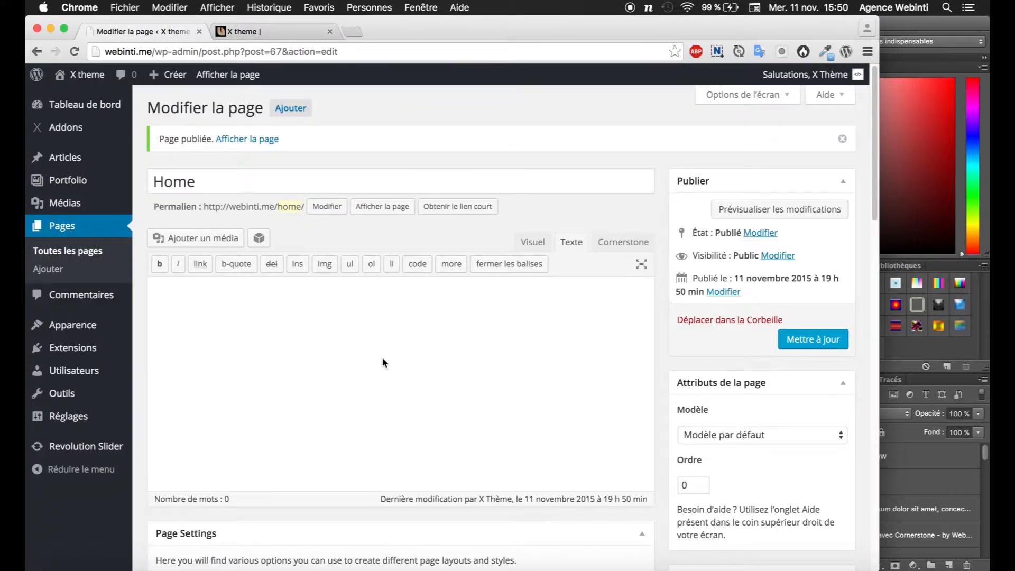
Step: Switch to Photoshop and examine the onepage mockup's header, full-width Welcome banner and About section
{"action": "left_click", "coordinate": [946, 25]}
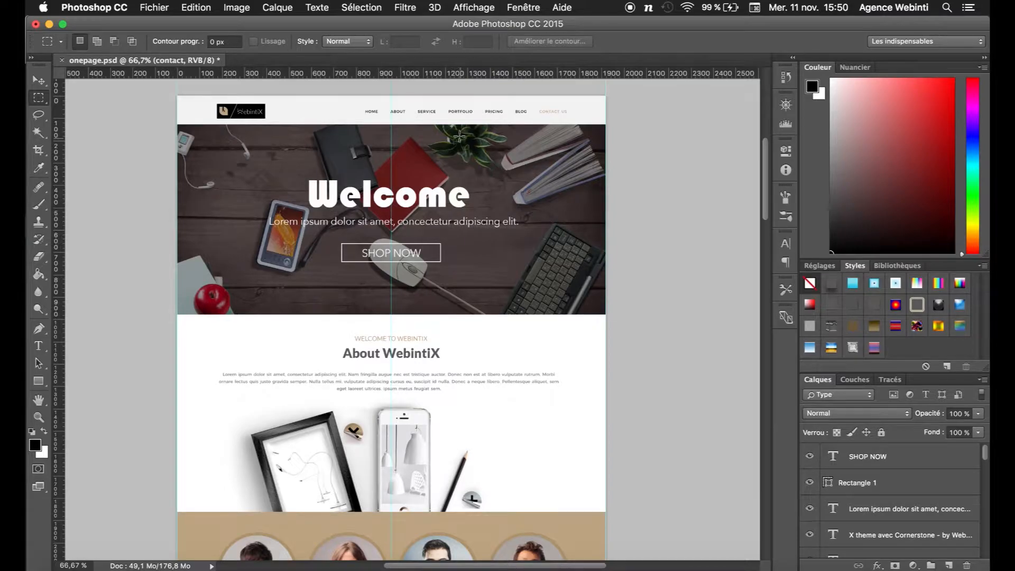
{"action": "scroll", "coordinate": [368, 170], "scroll_direction": "down", "scroll_amount": 3}
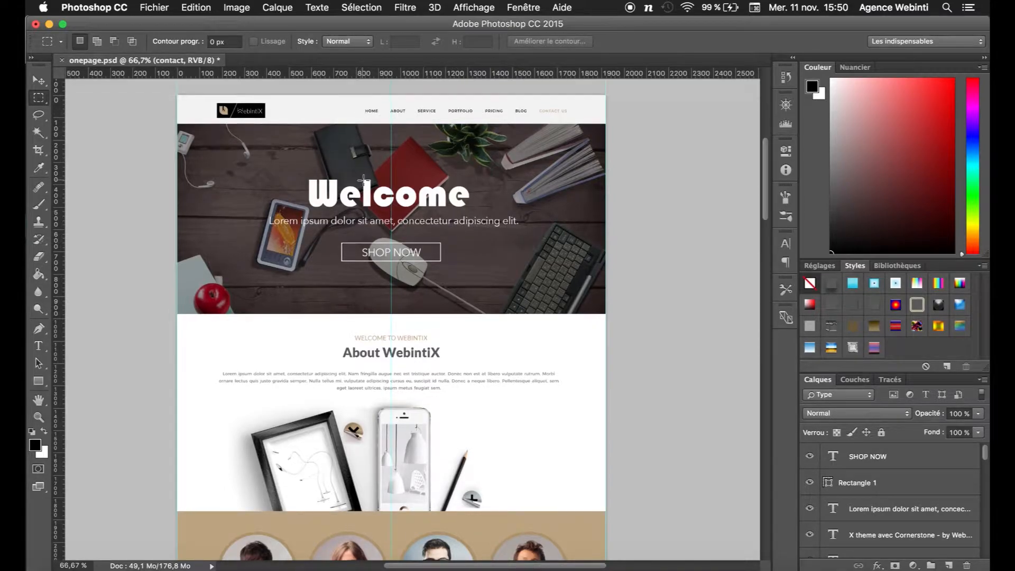
{"action": "scroll", "coordinate": [368, 170], "scroll_direction": "down", "scroll_amount": 5}
{"action": "scroll", "coordinate": [371, 198], "scroll_direction": "up", "scroll_amount": 10}
{"action": "scroll", "coordinate": [371, 199], "scroll_direction": "down", "scroll_amount": 6}
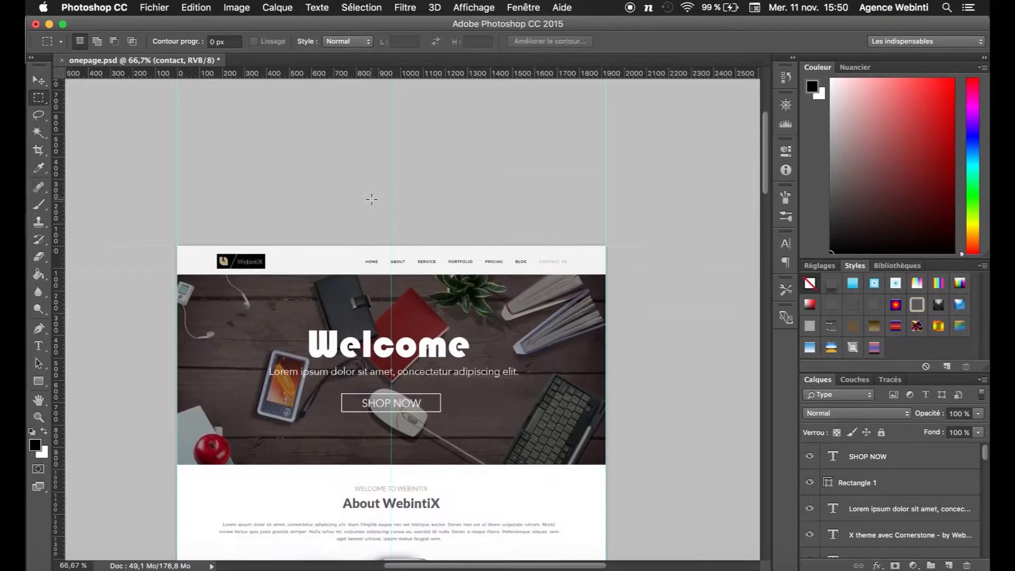
{"action": "scroll", "coordinate": [318, 354], "scroll_direction": "down", "scroll_amount": 2}
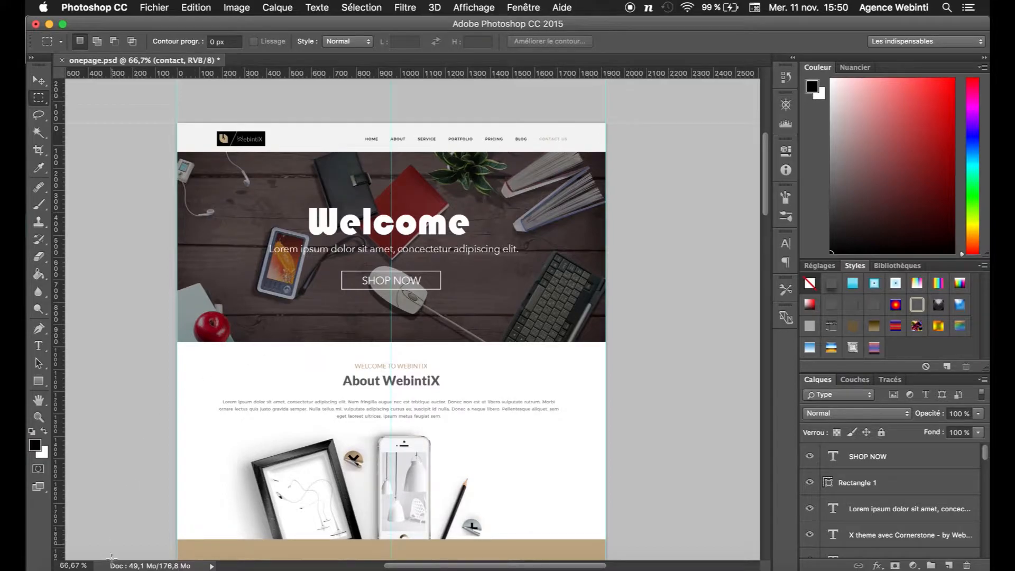
Step: Switch back to Chrome, set the Home page's template to "Blank - No Container | Header, Footer" and update the page
{"action": "left_click", "coordinate": [103, 565]}
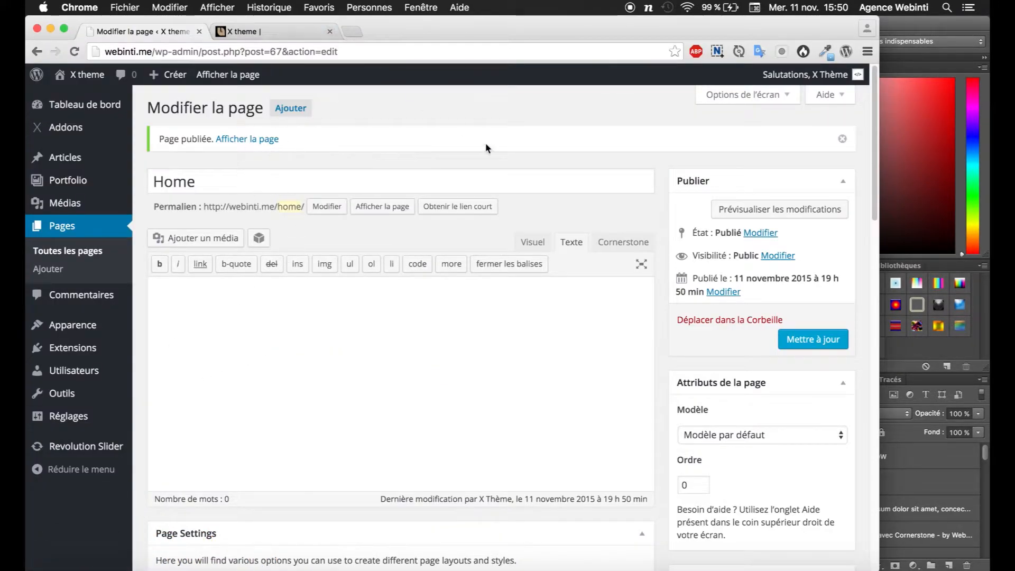
{"action": "scroll", "coordinate": [479, 234], "scroll_direction": "down", "scroll_amount": 1}
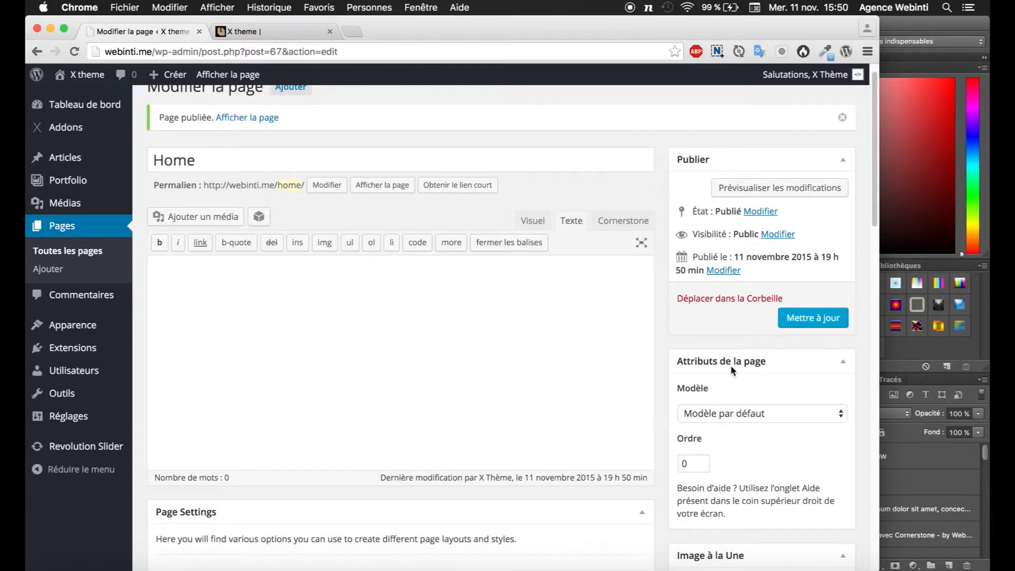
{"action": "left_click", "coordinate": [698, 416]}
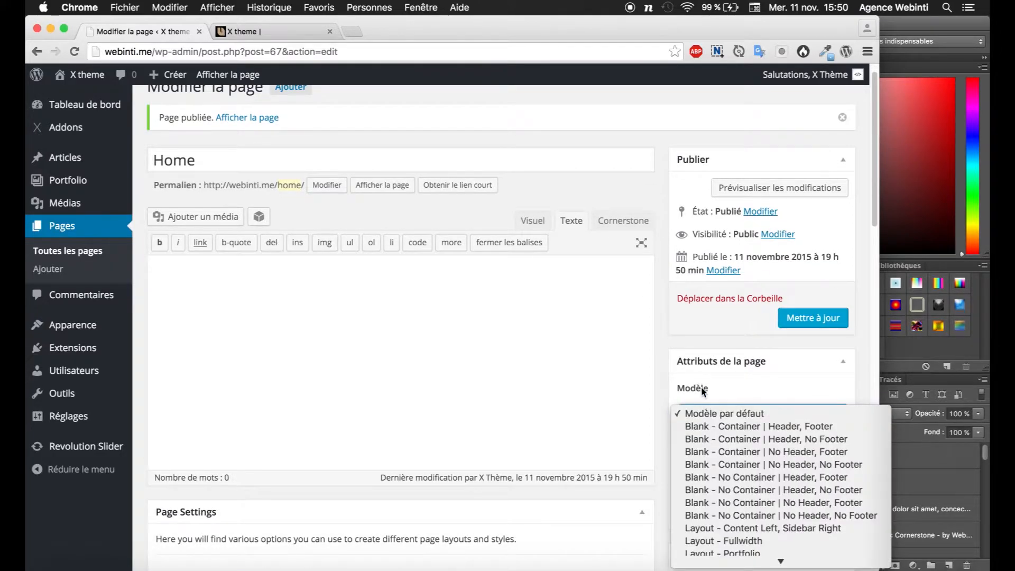
{"action": "scroll", "coordinate": [721, 469], "scroll_direction": "down", "scroll_amount": 1}
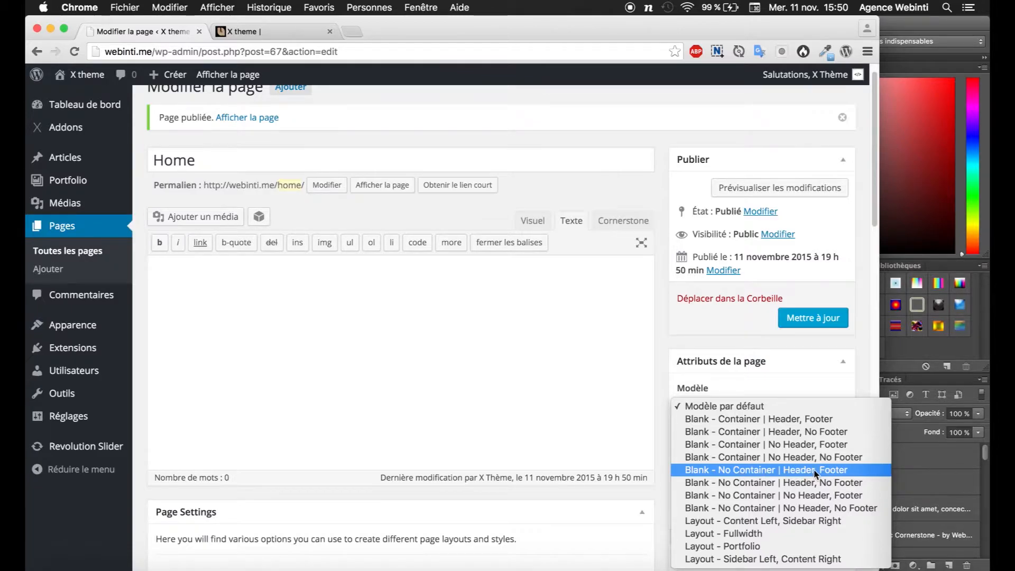
{"action": "left_click", "coordinate": [764, 471]}
{"action": "left_click", "coordinate": [810, 324]}
{"action": "scroll", "coordinate": [371, 372], "scroll_direction": "down", "scroll_amount": 1}
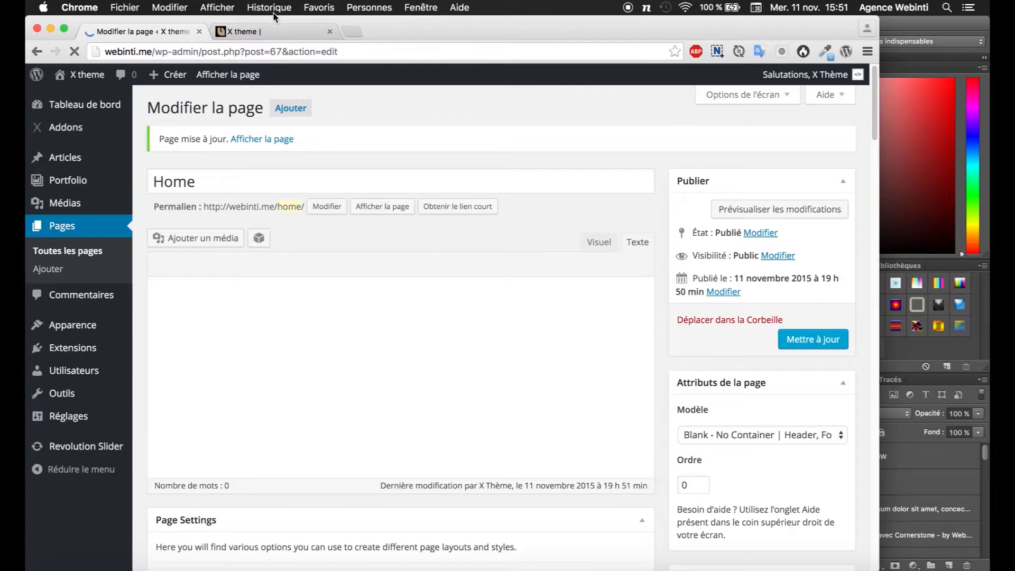
Step: Reload the site's front page to check it after the template change, and return to the page editor
{"action": "left_click", "coordinate": [266, 36]}
{"action": "key", "text": "super+r"}
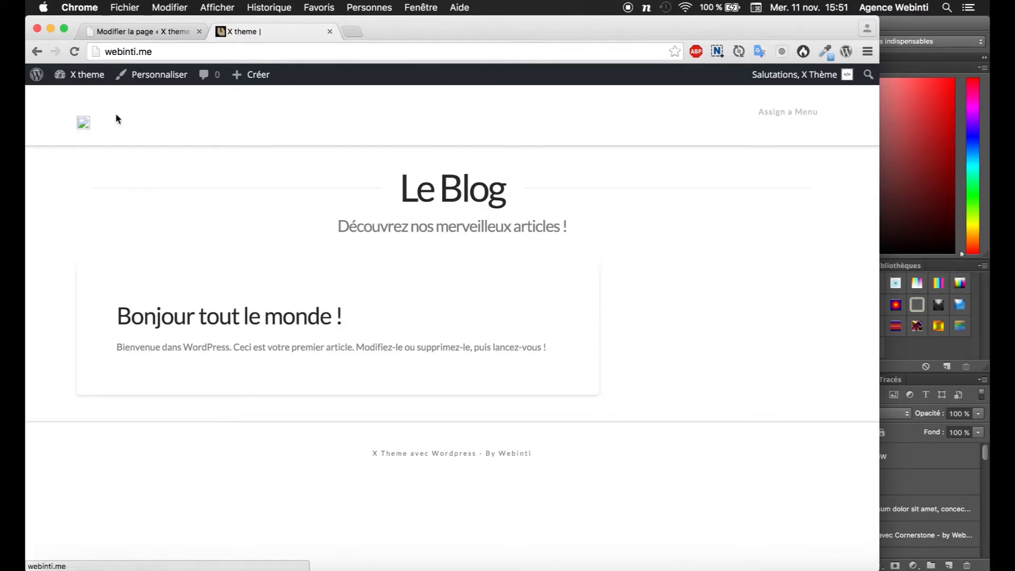
{"action": "left_click", "coordinate": [140, 35]}
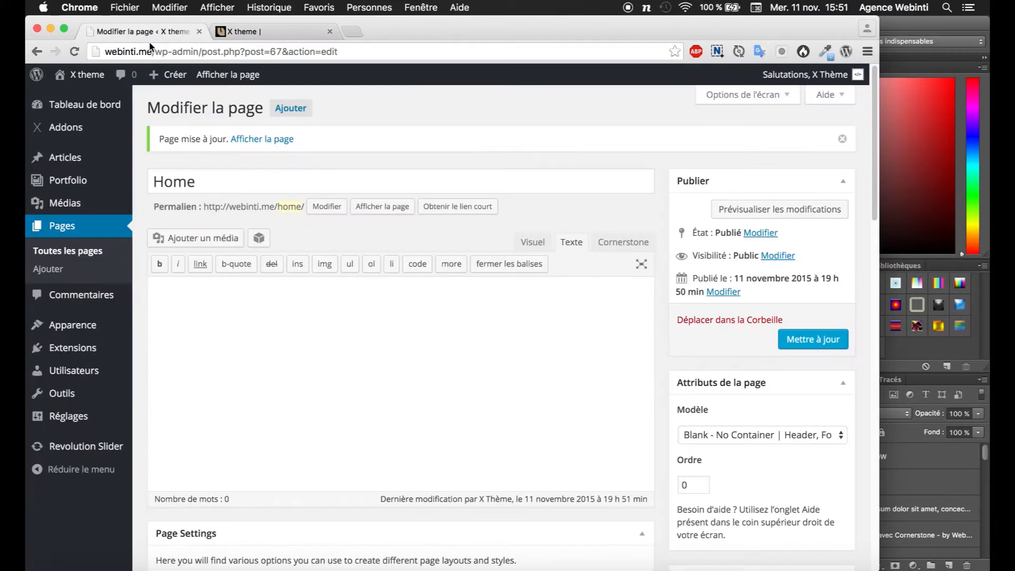
Step: Open the WordPress theme customizer and go to the logo options in the Header settings
{"action": "mouse_move", "coordinate": [62, 325]}
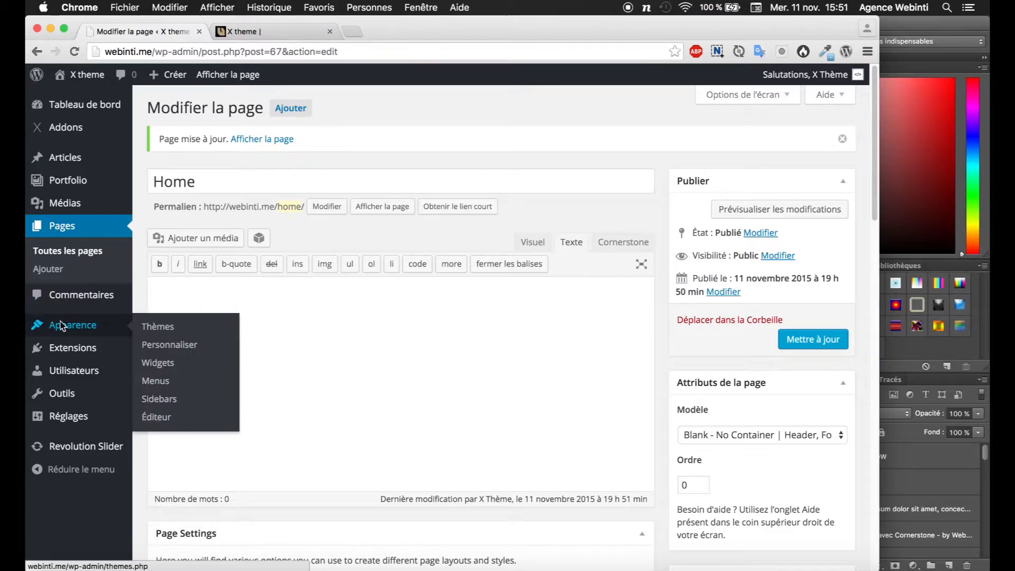
{"action": "left_click", "coordinate": [165, 351]}
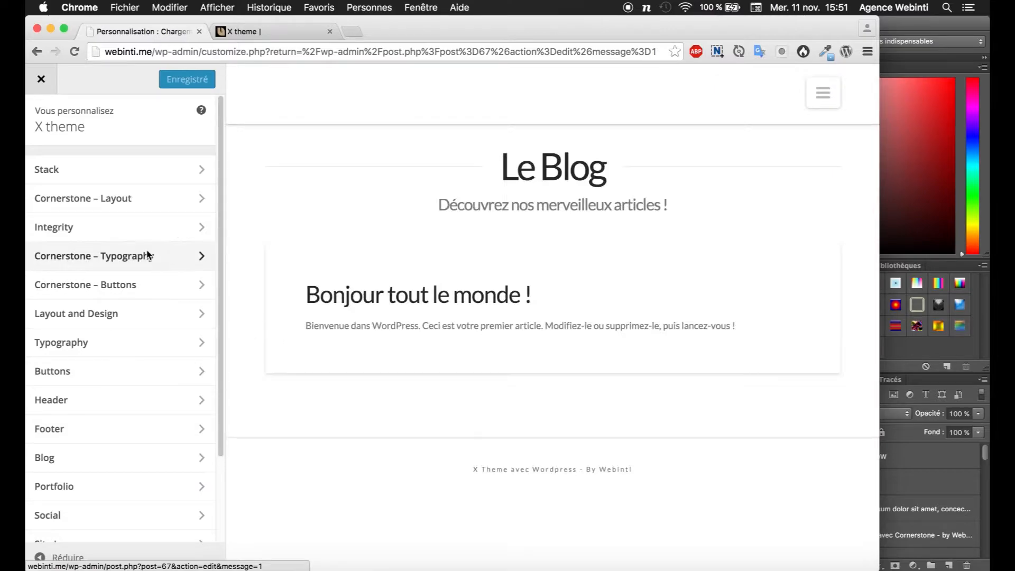
{"action": "scroll", "coordinate": [85, 179], "scroll_direction": "down", "scroll_amount": 3}
{"action": "scroll", "coordinate": [90, 414], "scroll_direction": "down", "scroll_amount": 2}
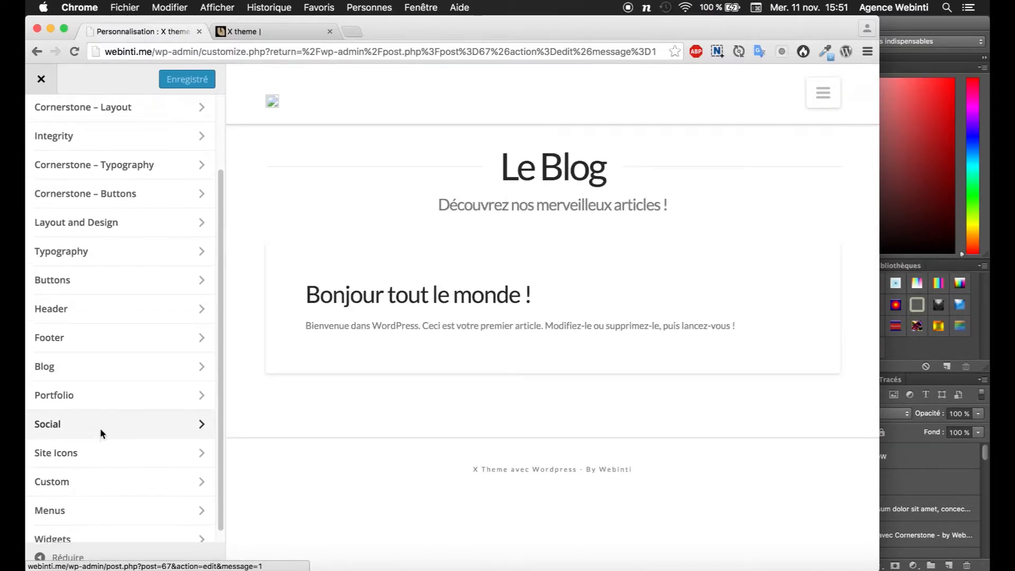
{"action": "scroll", "coordinate": [99, 427], "scroll_direction": "up", "scroll_amount": 5}
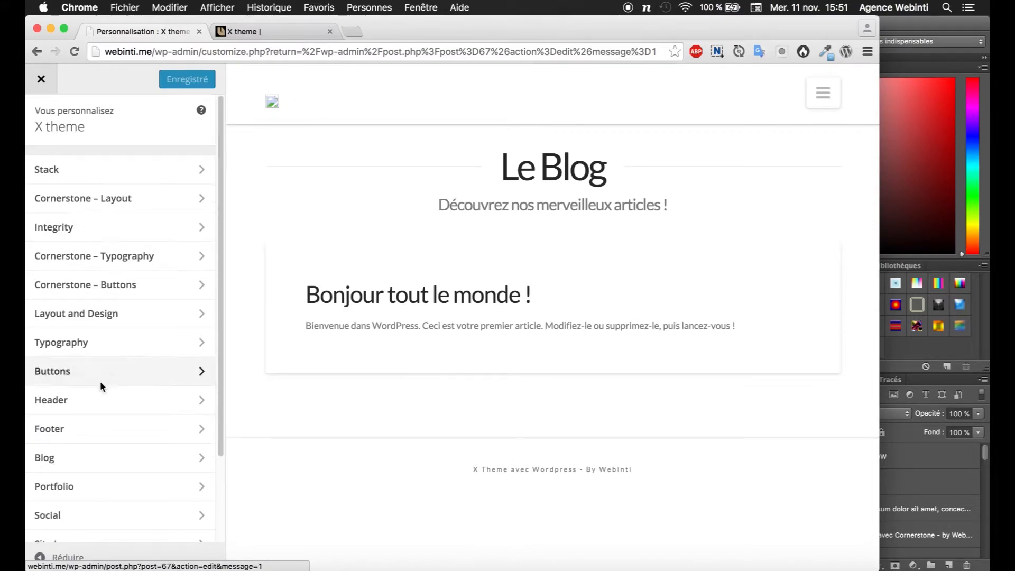
{"action": "left_click", "coordinate": [69, 400]}
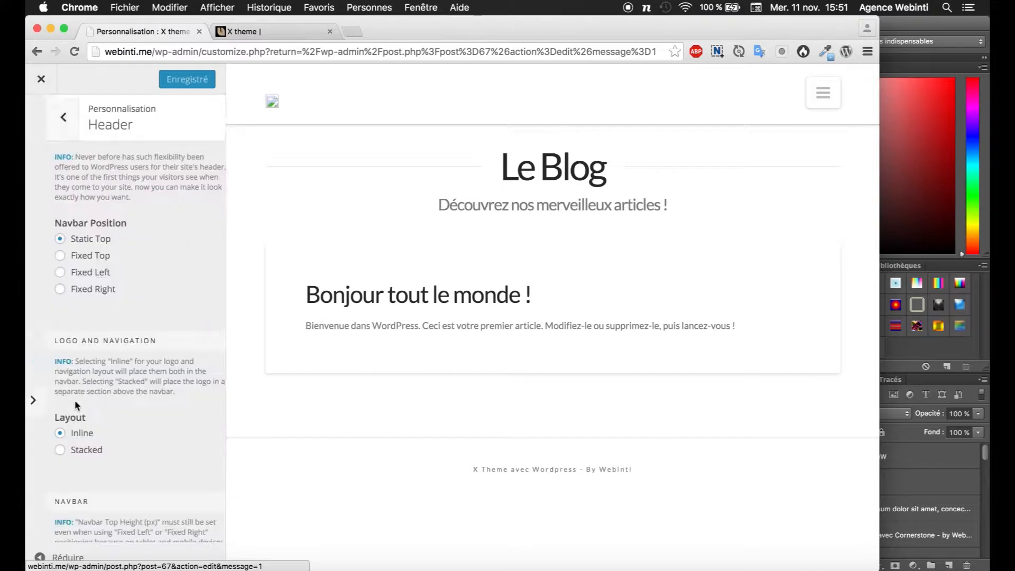
{"action": "scroll", "coordinate": [155, 257], "scroll_direction": "down", "scroll_amount": 5}
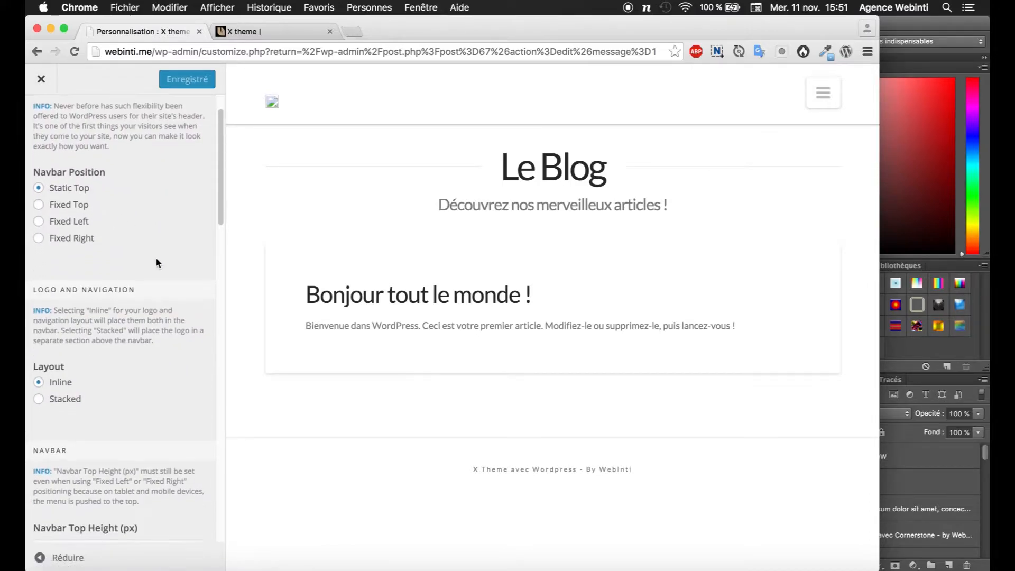
{"action": "scroll", "coordinate": [160, 258], "scroll_direction": "down", "scroll_amount": 8}
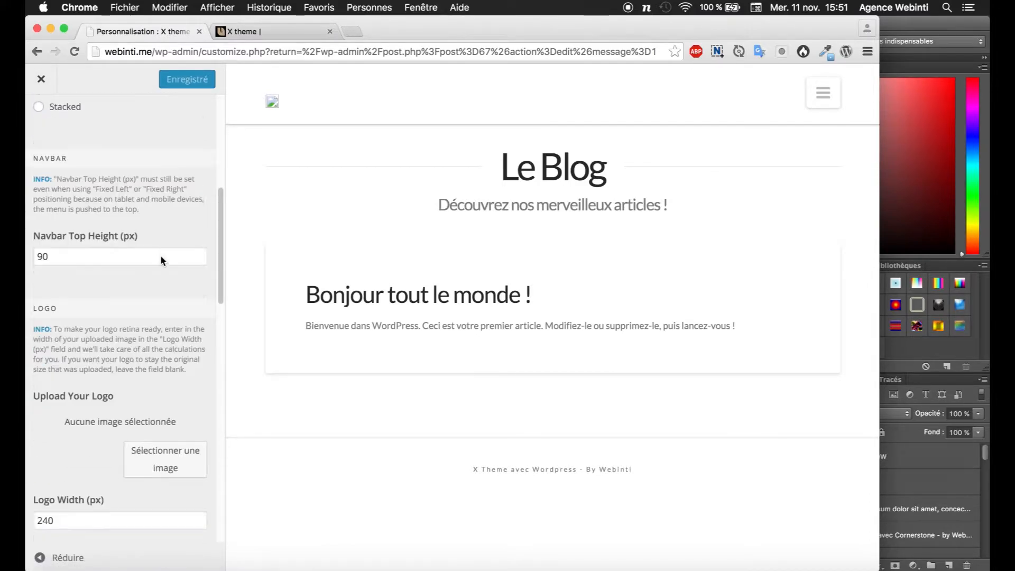
Step: Upload logo.png from the WebintiX folder on the Desktop to the media library and choose it as the header logo
{"action": "left_click", "coordinate": [140, 393]}
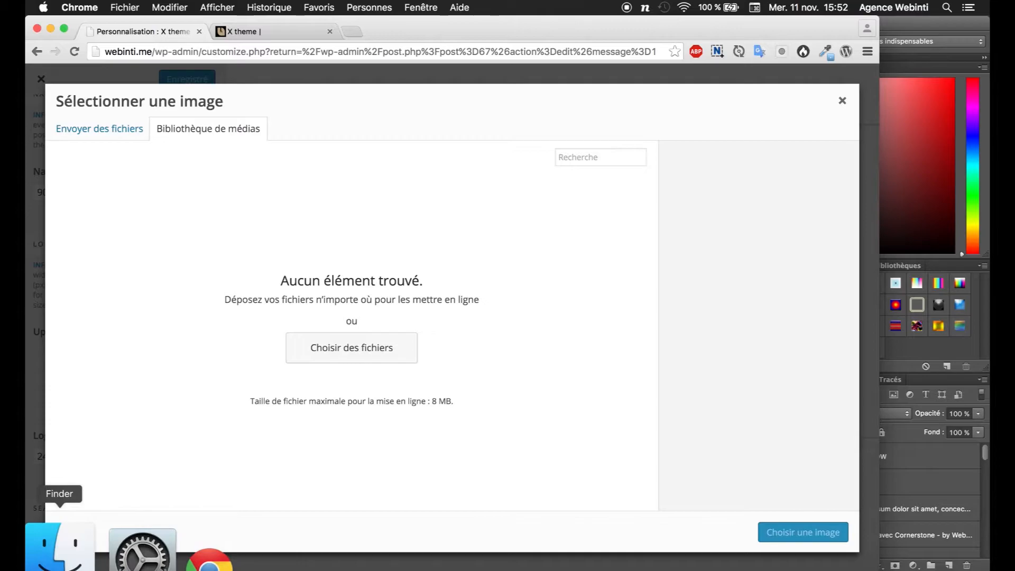
{"action": "left_click", "coordinate": [60, 561]}
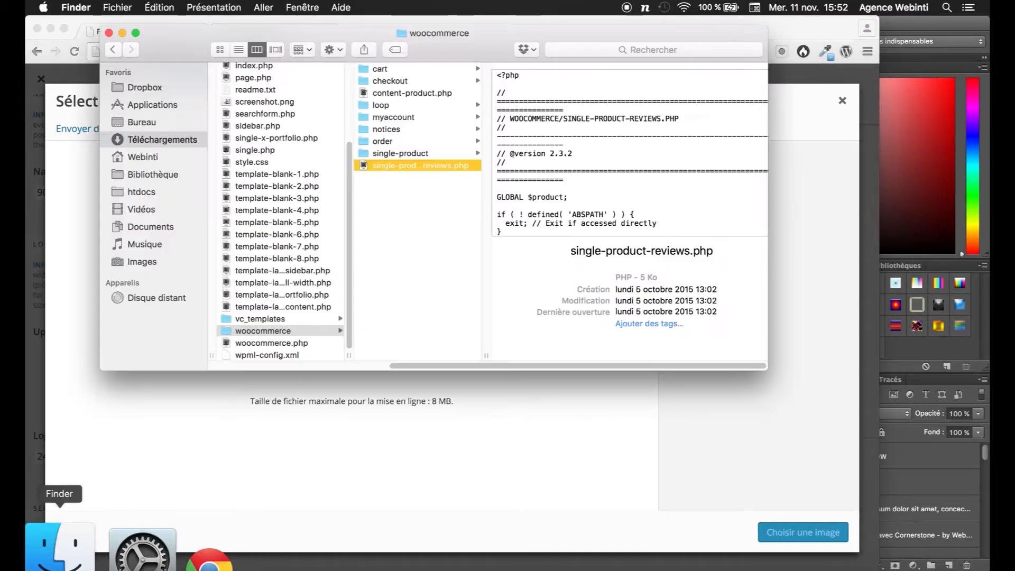
{"action": "left_click", "coordinate": [152, 124]}
{"action": "left_click", "coordinate": [241, 94]}
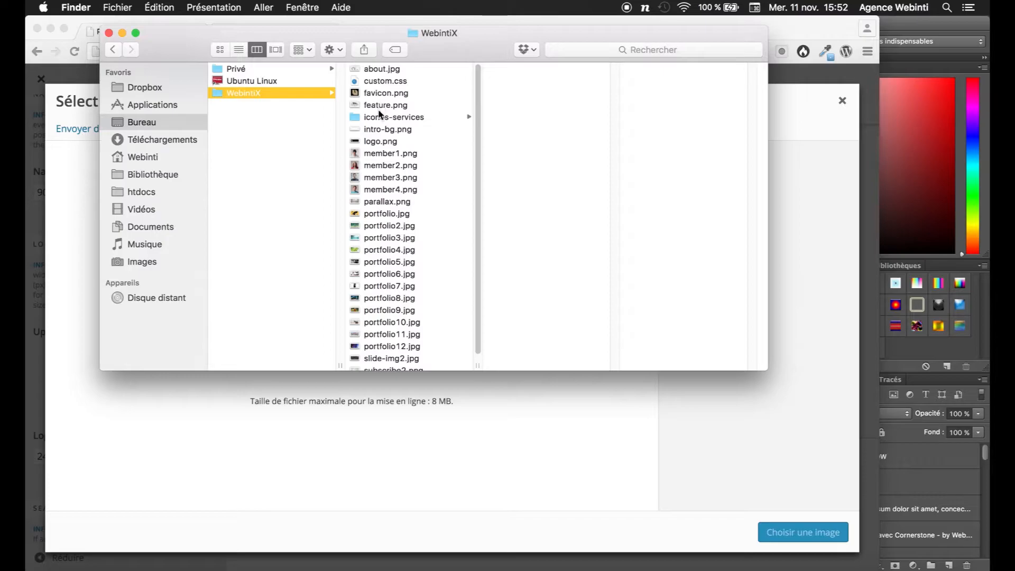
{"action": "left_click", "coordinate": [380, 141]}
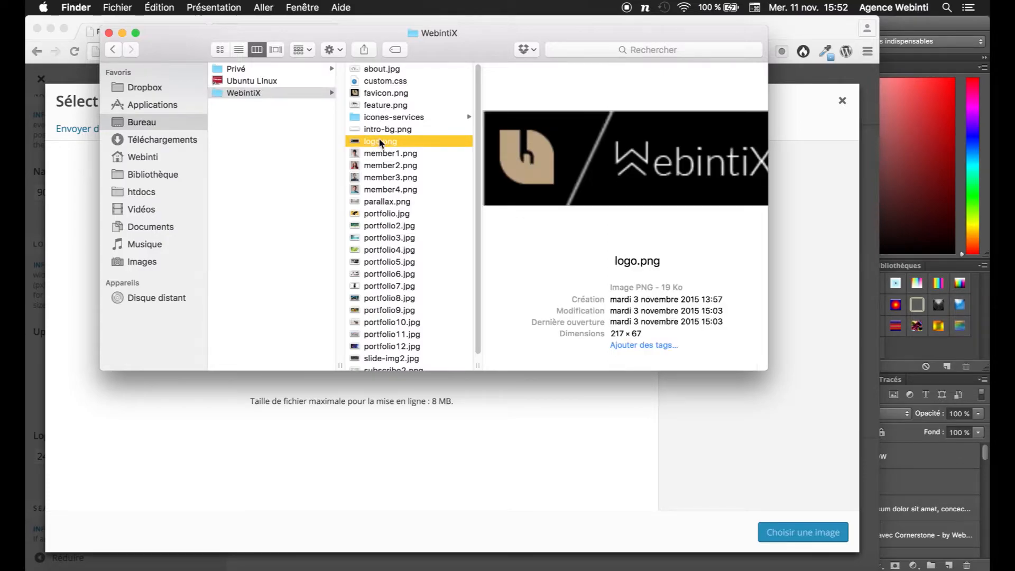
{"action": "left_click_drag", "start_coordinate": [379, 140], "coordinate": [343, 423]}
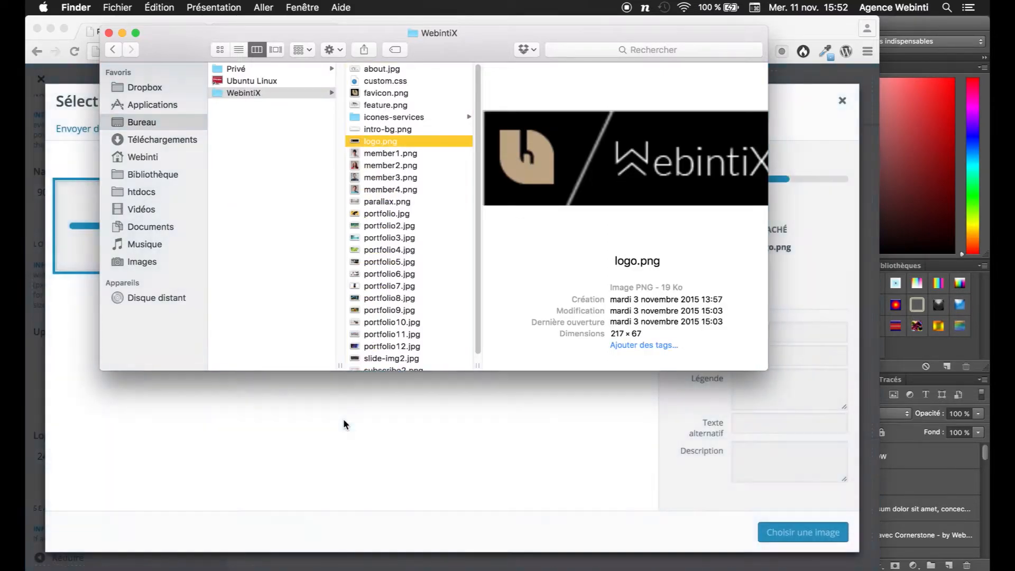
{"action": "left_click", "coordinate": [344, 423]}
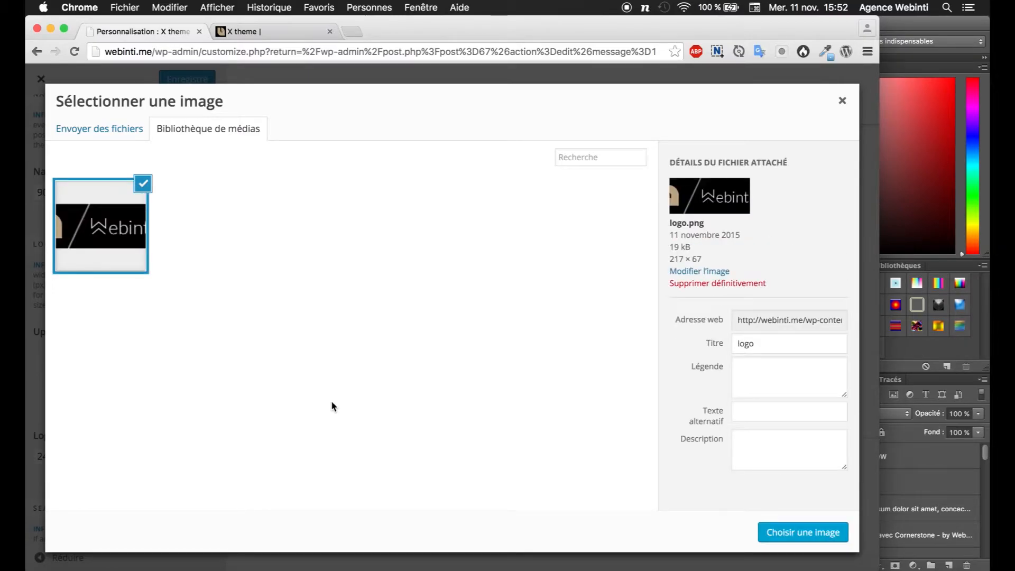
{"action": "left_click", "coordinate": [777, 531]}
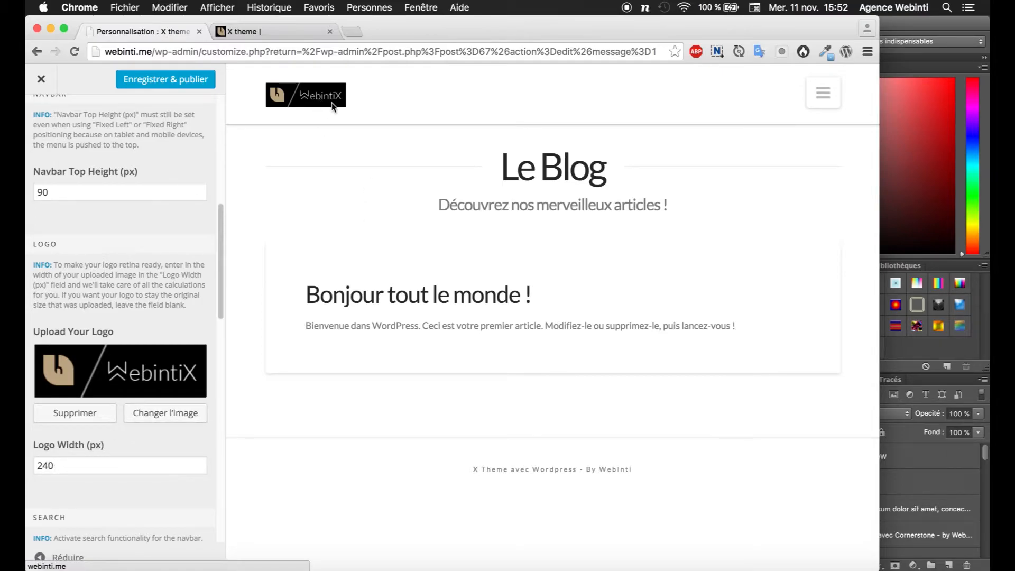
Step: Save and publish the customizer changes, and reload the site's front page to check the header logo
{"action": "left_click", "coordinate": [158, 85]}
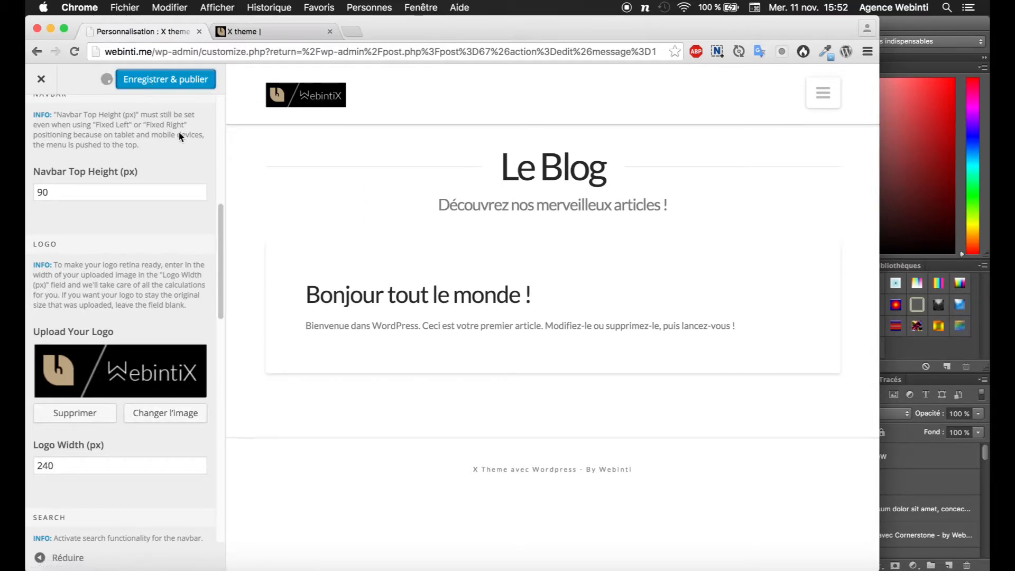
{"action": "left_click", "coordinate": [246, 32]}
{"action": "key", "text": "super+r"}
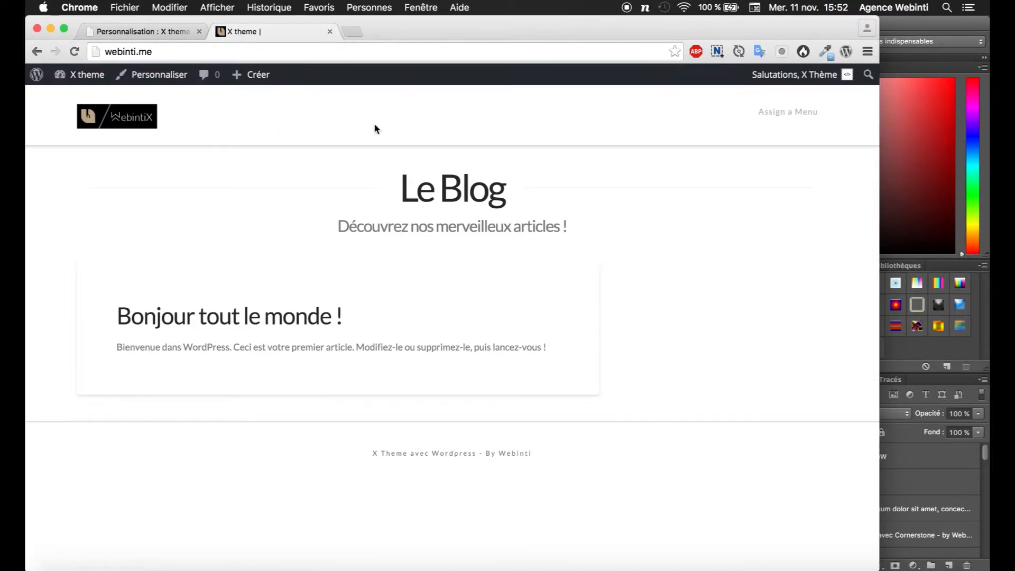
Step: Switch to Photoshop to compare the logo with the mockup's header, and return to the customizer in Chrome
{"action": "left_click", "coordinate": [915, 25]}
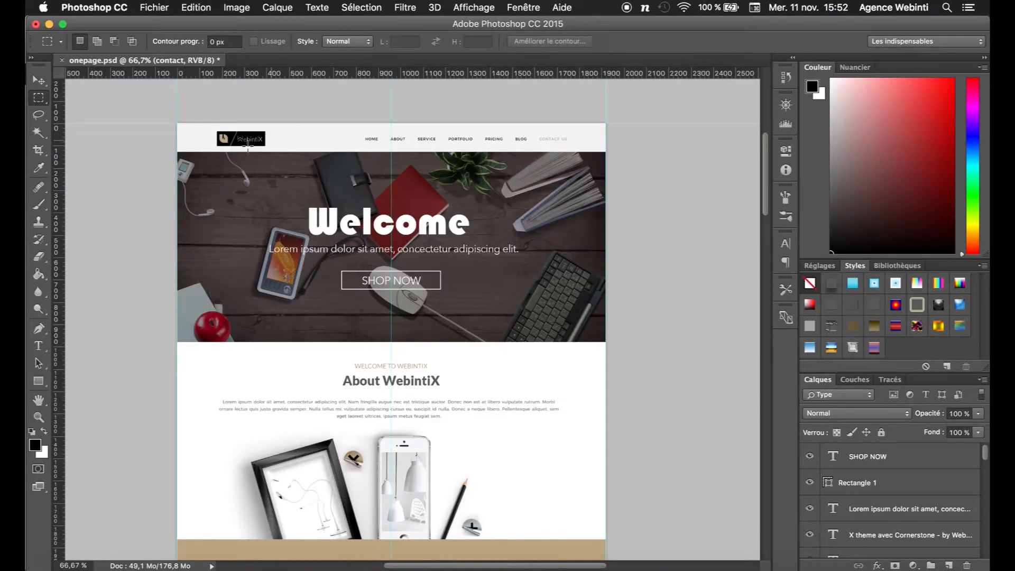
{"action": "mouse_move", "coordinate": [148, 566]}
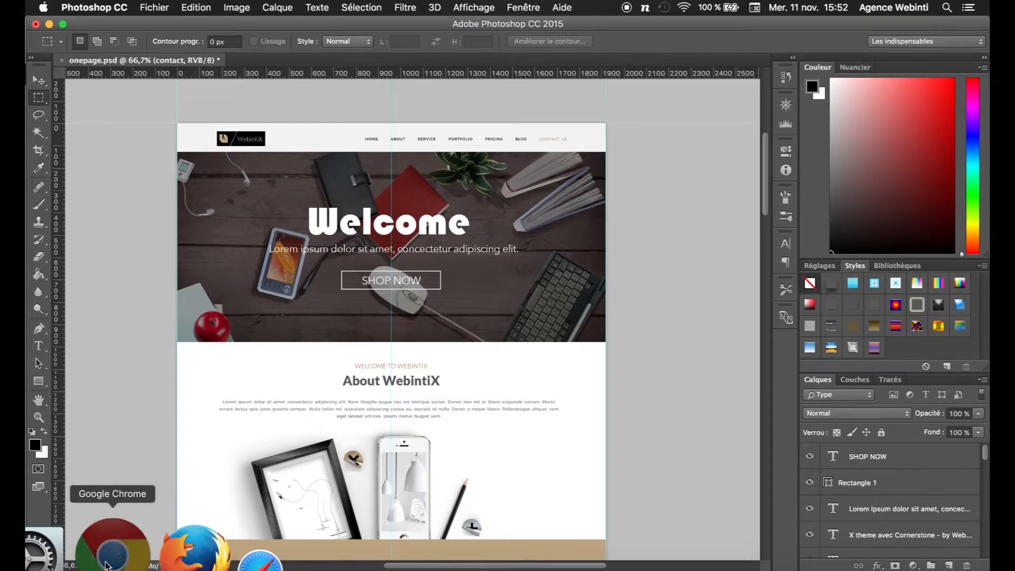
{"action": "left_click", "coordinate": [106, 565]}
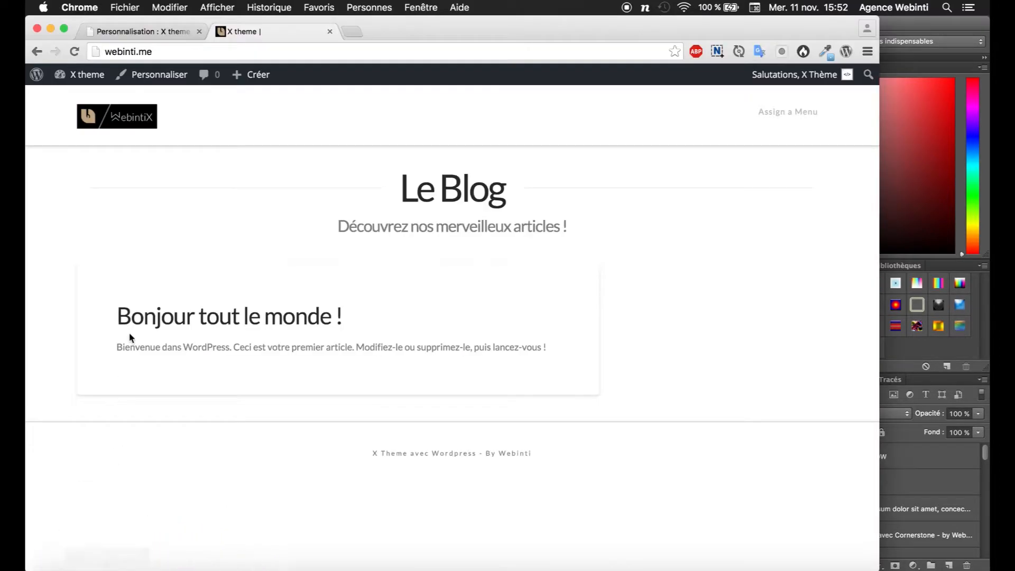
{"action": "left_click", "coordinate": [136, 33]}
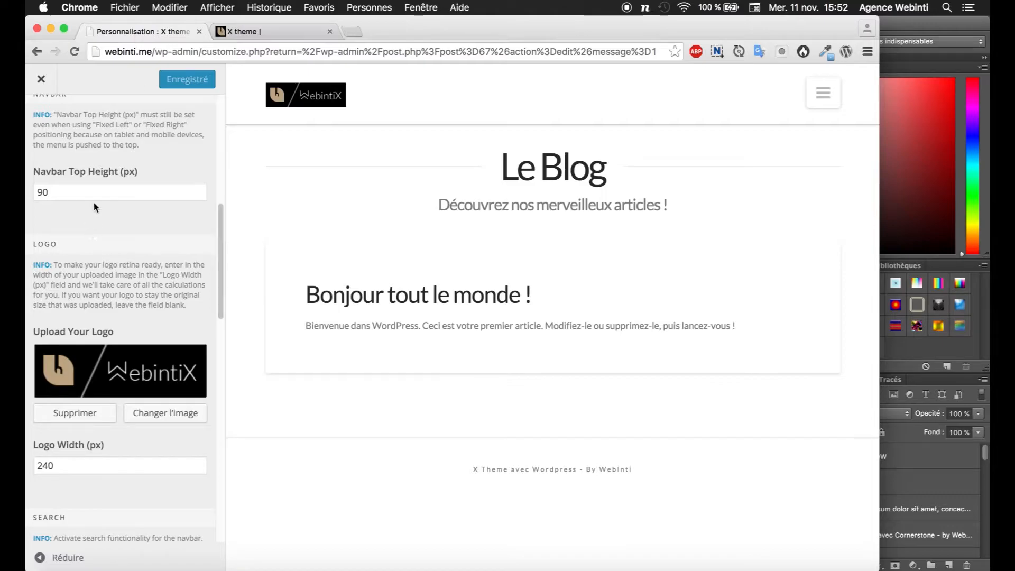
Step: Preview the Renew, Icon and Ethos designs in the Stack settings, and select Integrity again
{"action": "scroll", "coordinate": [93, 203], "scroll_direction": "up", "scroll_amount": 6}
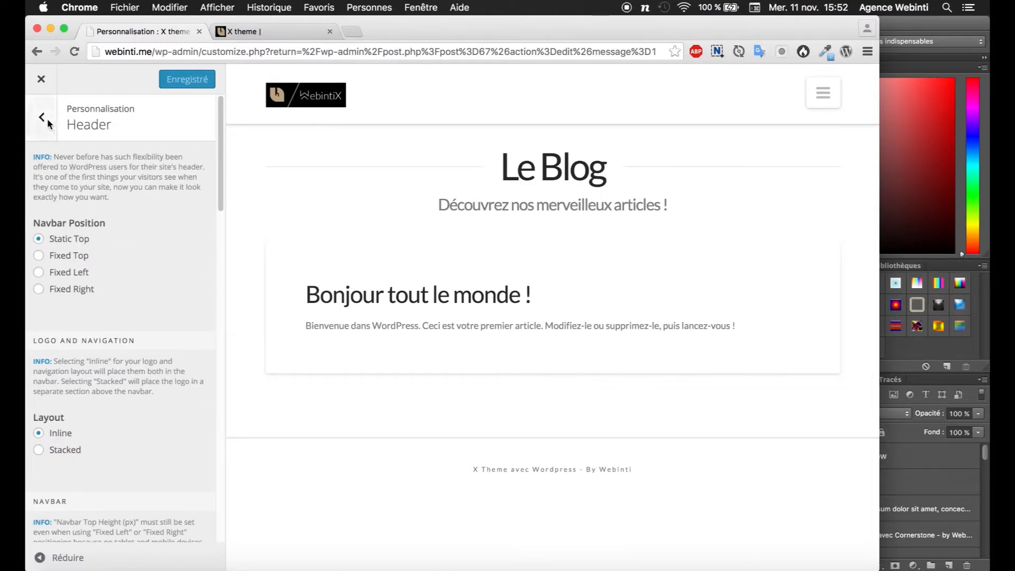
{"action": "left_click", "coordinate": [41, 114]}
{"action": "left_click", "coordinate": [97, 169]}
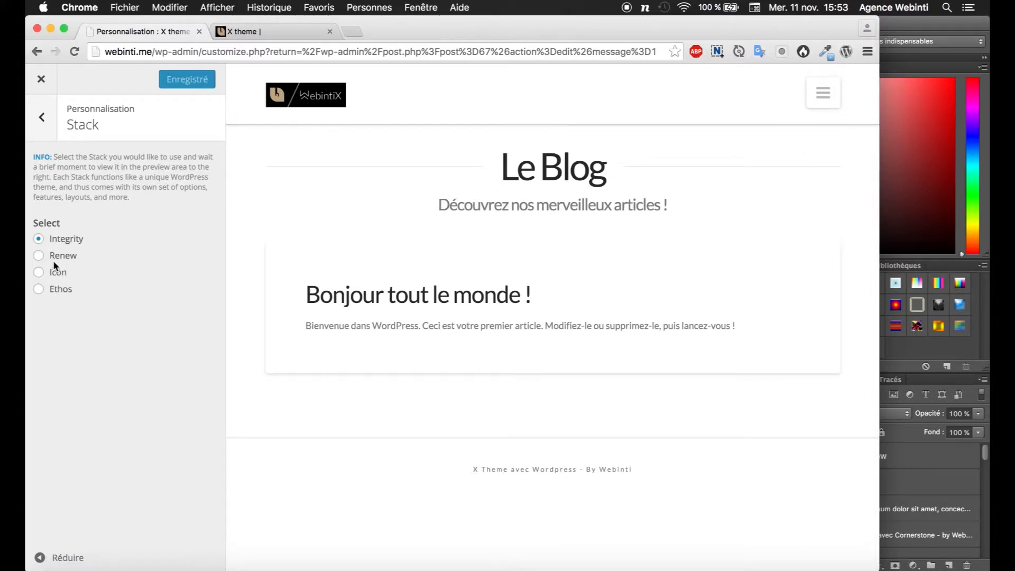
{"action": "left_click", "coordinate": [39, 255]}
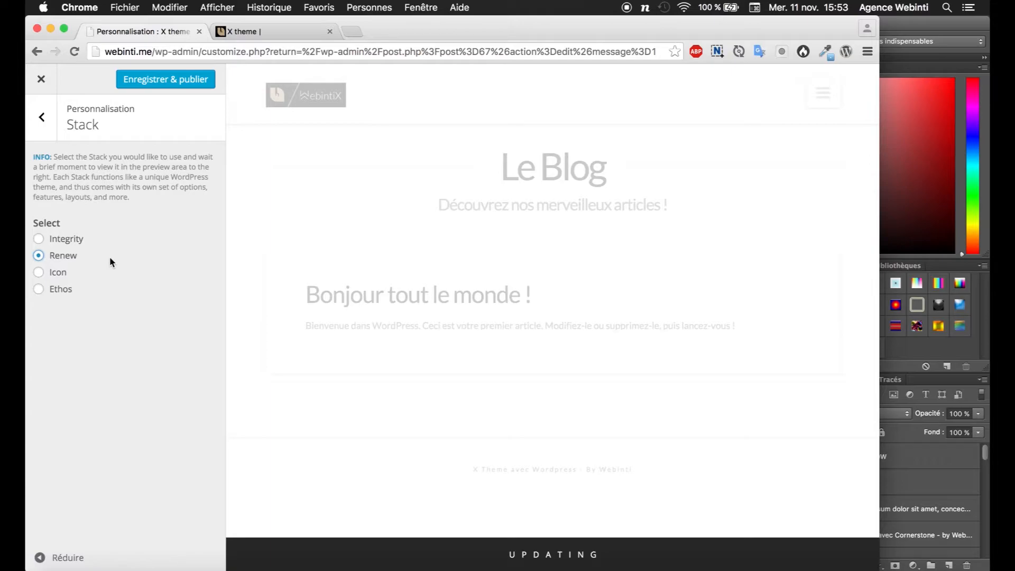
{"action": "left_click", "coordinate": [38, 273]}
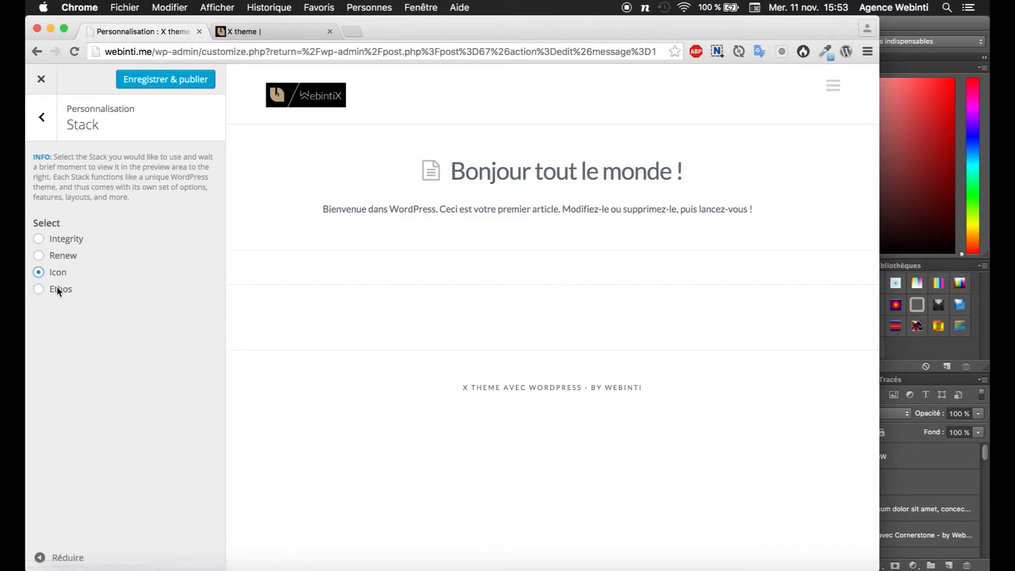
{"action": "left_click", "coordinate": [38, 289]}
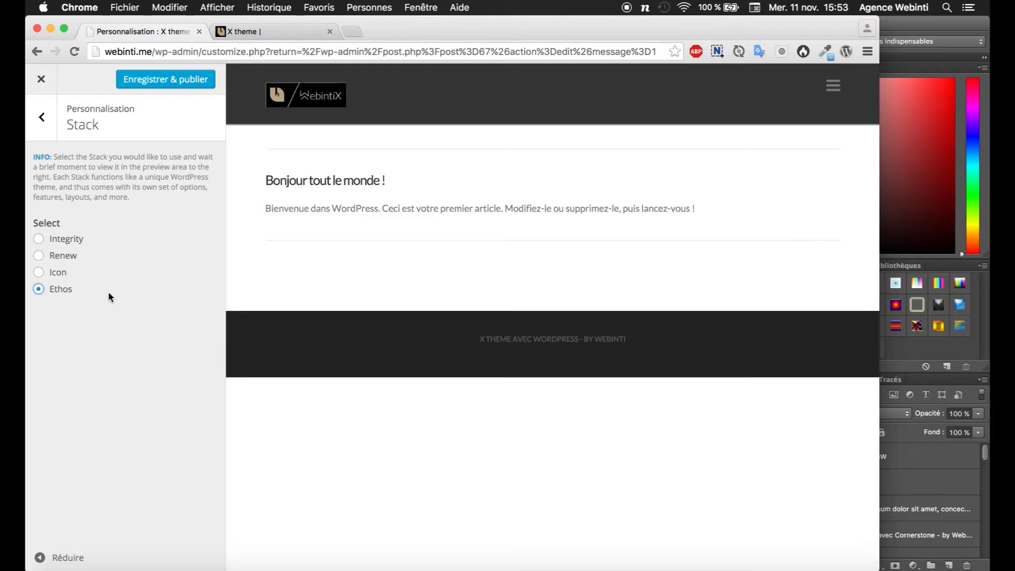
{"action": "left_click", "coordinate": [44, 237]}
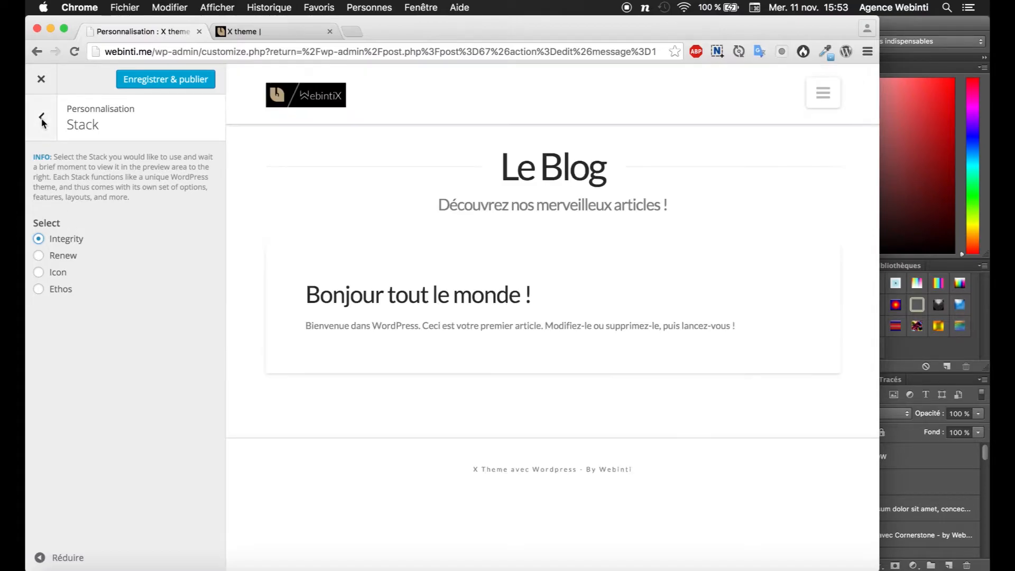
Step: Open the Integrity settings and set the blog title to "Mon Blog"
{"action": "left_click", "coordinate": [42, 129]}
{"action": "left_click", "coordinate": [84, 219]}
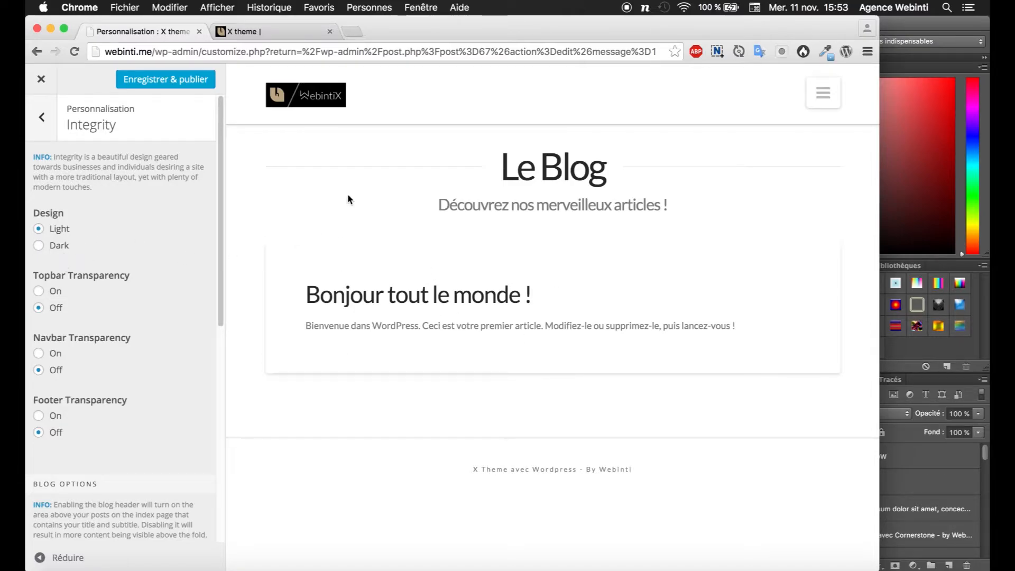
{"action": "scroll", "coordinate": [120, 238], "scroll_direction": "down", "scroll_amount": 1}
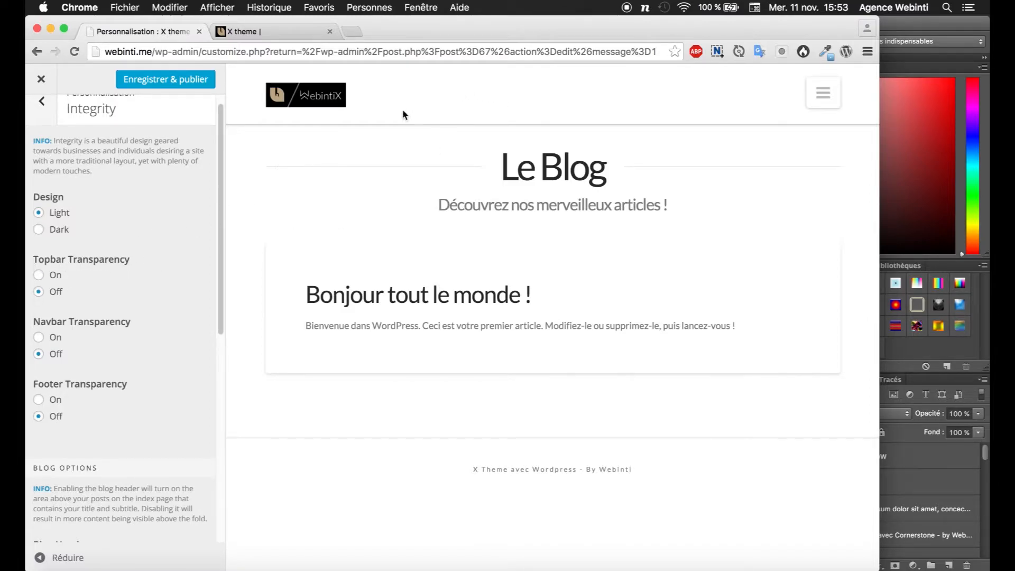
{"action": "scroll", "coordinate": [195, 225], "scroll_direction": "down", "scroll_amount": 4}
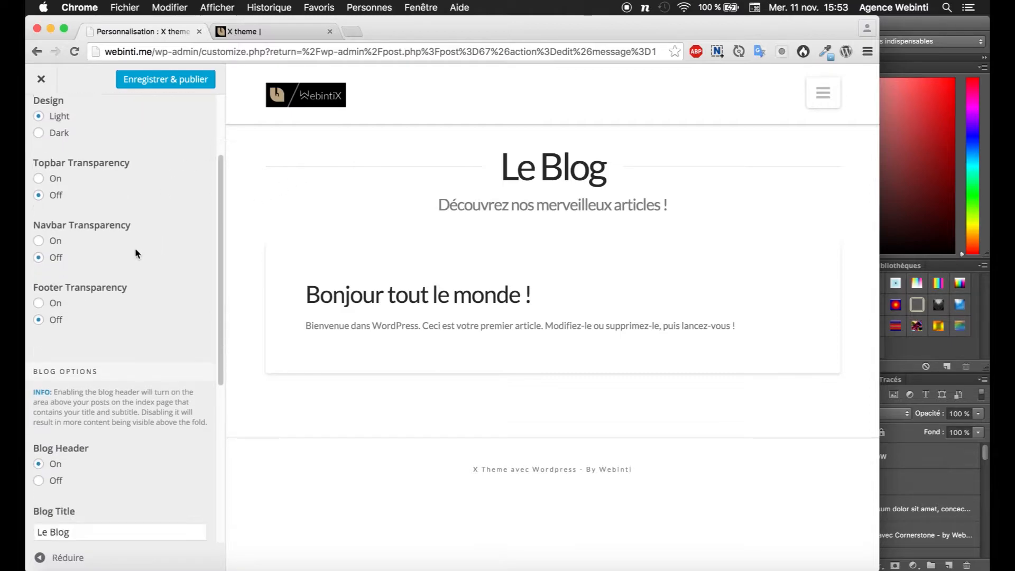
{"action": "scroll", "coordinate": [83, 286], "scroll_direction": "down", "scroll_amount": 7}
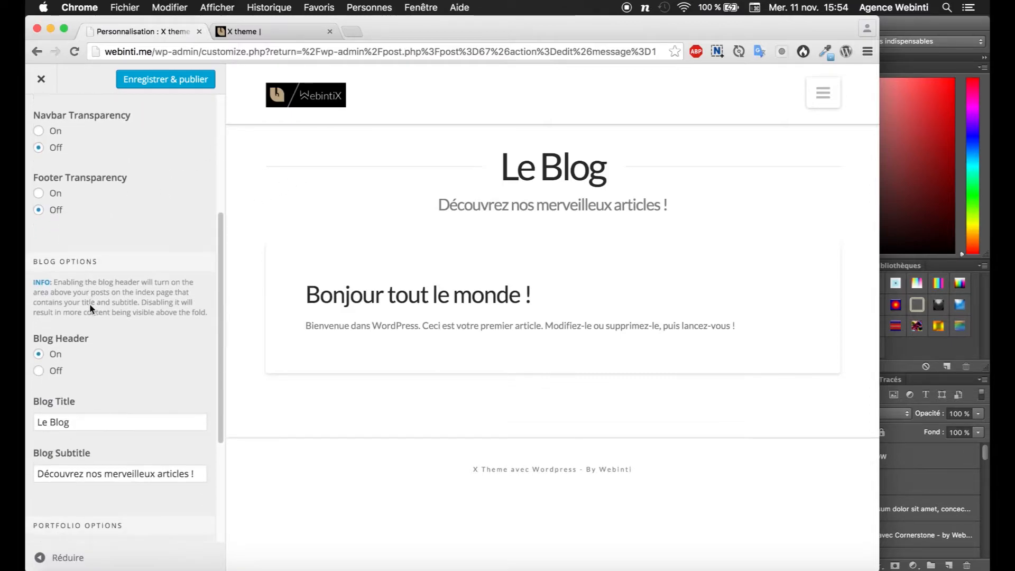
{"action": "scroll", "coordinate": [71, 282], "scroll_direction": "down", "scroll_amount": 2}
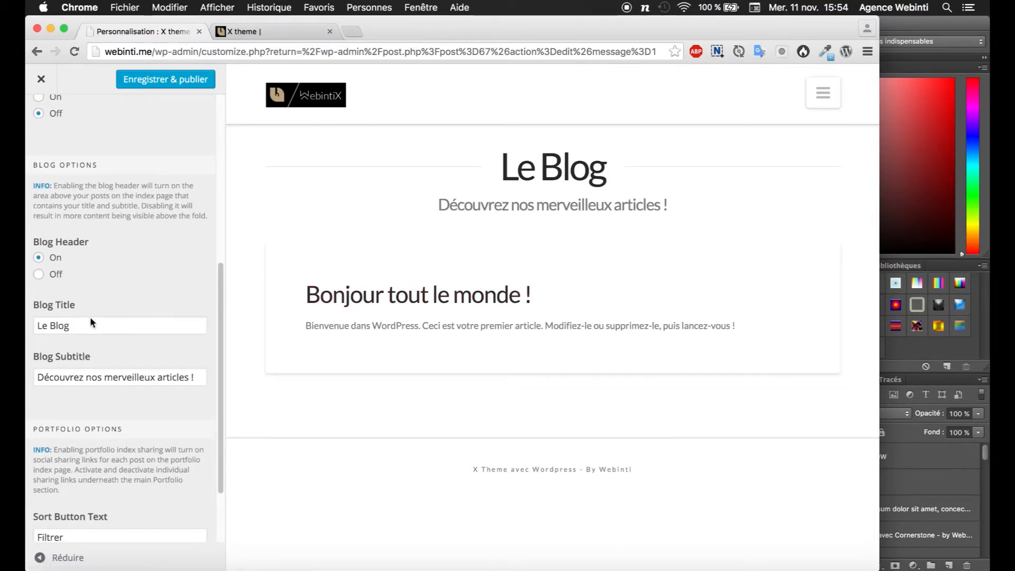
{"action": "left_click_drag", "start_coordinate": [46, 323], "coordinate": [31, 319]}
{"action": "type", "text": "Mon"}
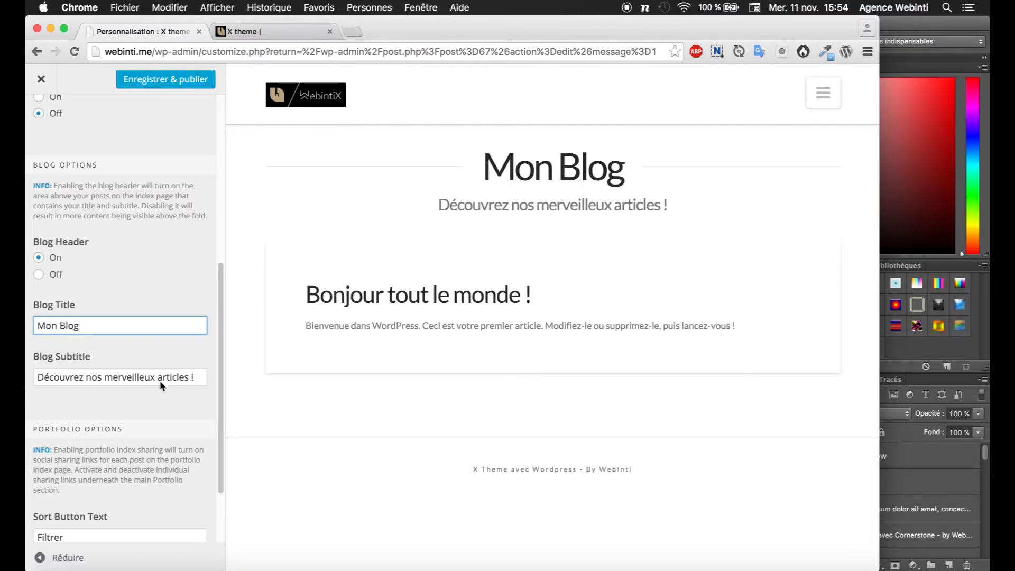
Step: Set the blog subtitle to "Découvrez nos superbes articles !" and look over the remaining Integrity options
{"action": "left_click_drag", "start_coordinate": [154, 378], "coordinate": [106, 378]}
{"action": "type", "text": "superbe"}
{"action": "type", "text": "s"}
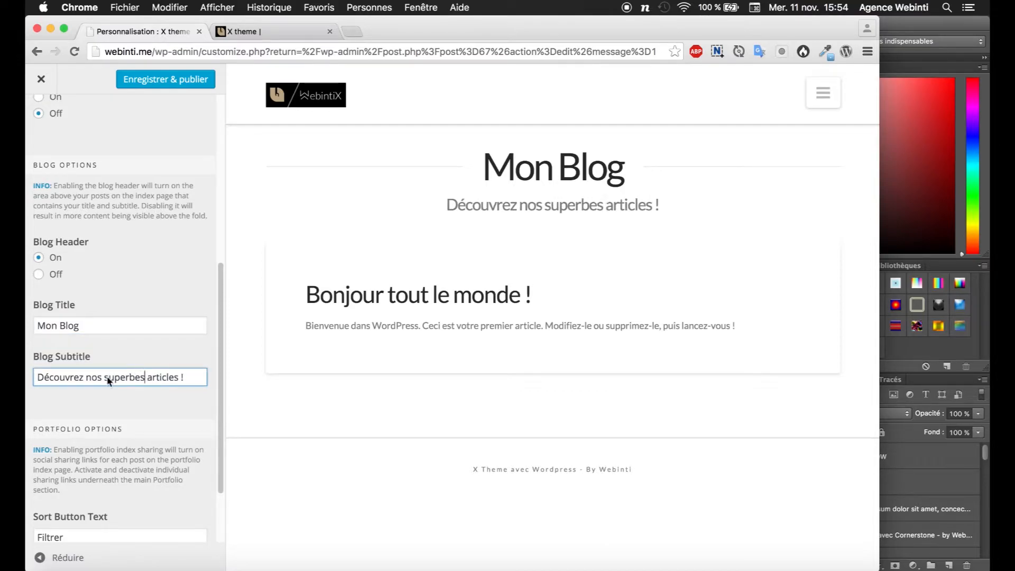
{"action": "scroll", "coordinate": [159, 347], "scroll_direction": "down", "scroll_amount": 4}
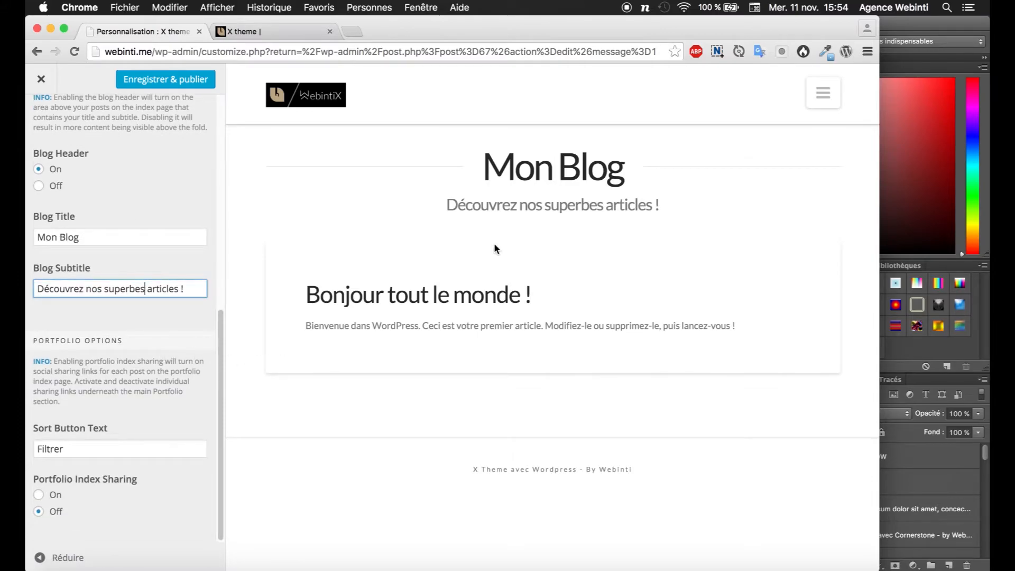
{"action": "scroll", "coordinate": [137, 296], "scroll_direction": "up", "scroll_amount": 15}
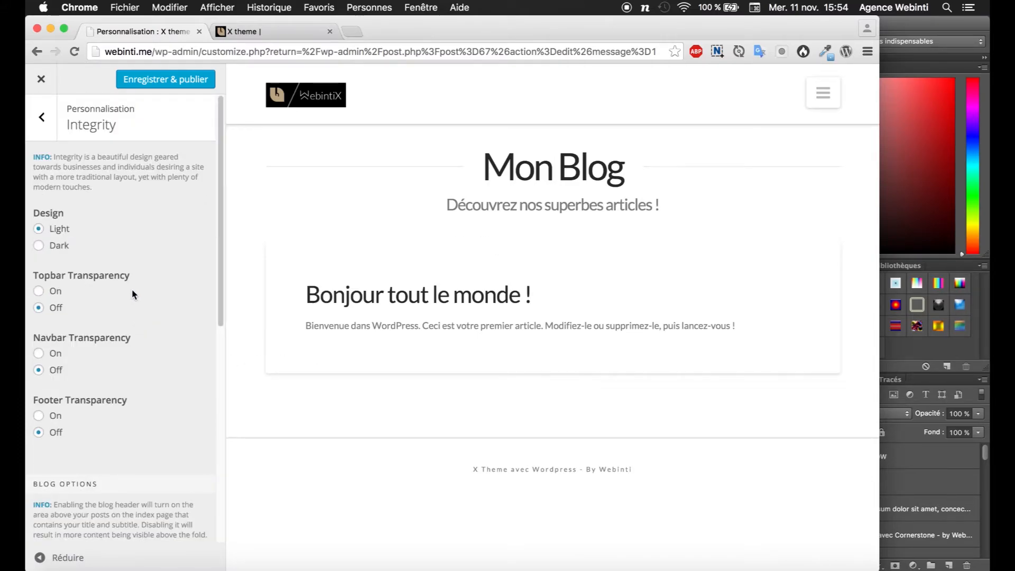
Step: Open the Cornerstone typography link colours, compare them with the mockup in Photoshop, and return to the customizer in Chrome
{"action": "left_click", "coordinate": [42, 118]}
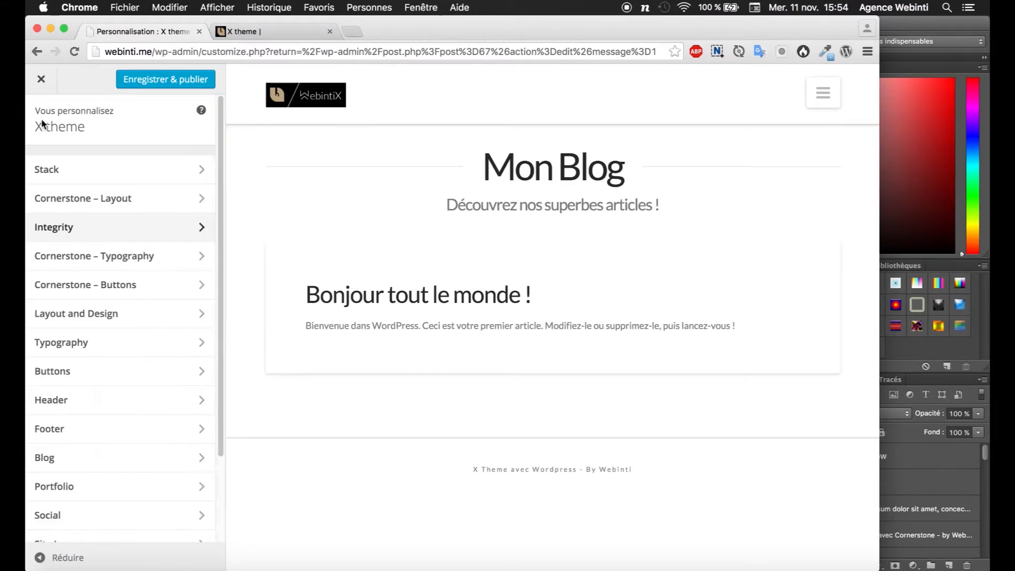
{"action": "left_click", "coordinate": [93, 256]}
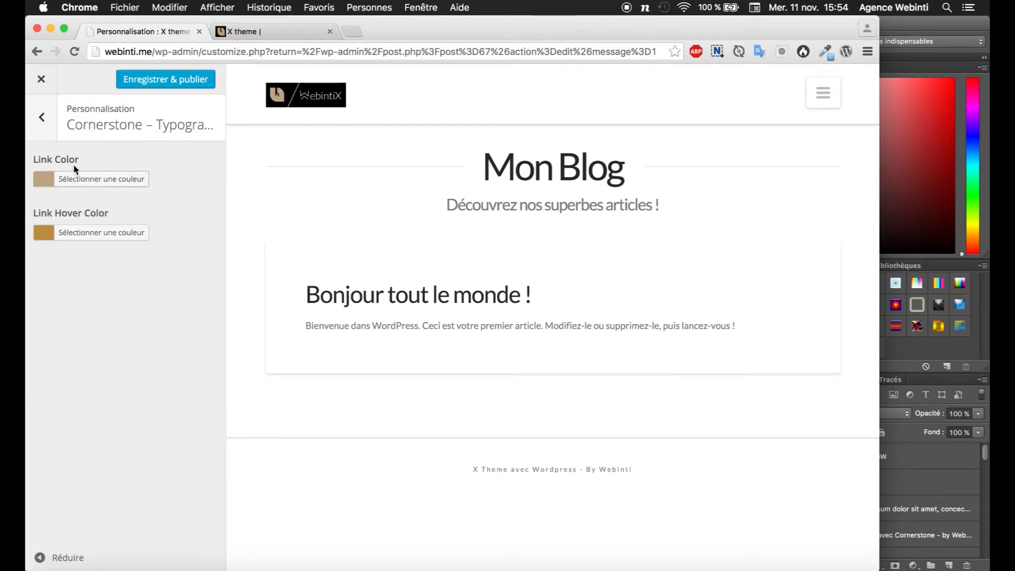
{"action": "left_click", "coordinate": [915, 30]}
{"action": "scroll", "coordinate": [473, 231], "scroll_direction": "down", "scroll_amount": 5}
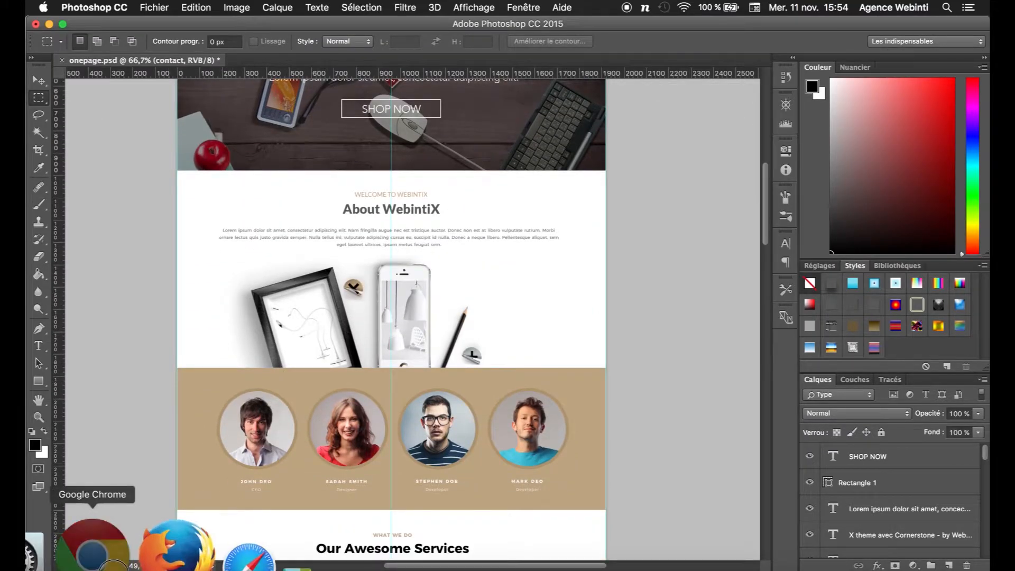
{"action": "left_click", "coordinate": [90, 544]}
{"action": "left_click", "coordinate": [44, 125]}
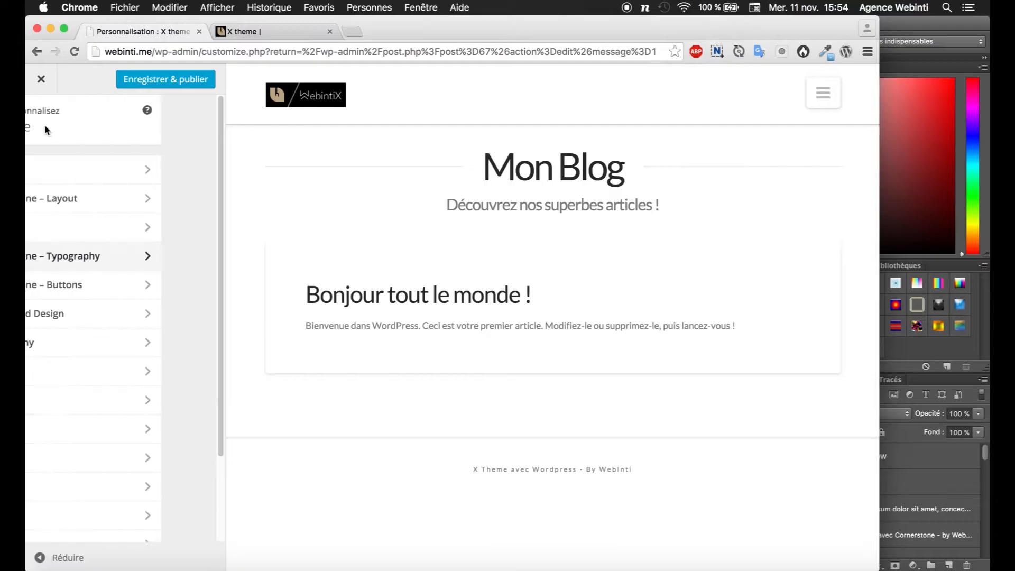
Step: Set the Cornerstone button style to Flat and look over the button shape, size and colour options
{"action": "left_click", "coordinate": [139, 286]}
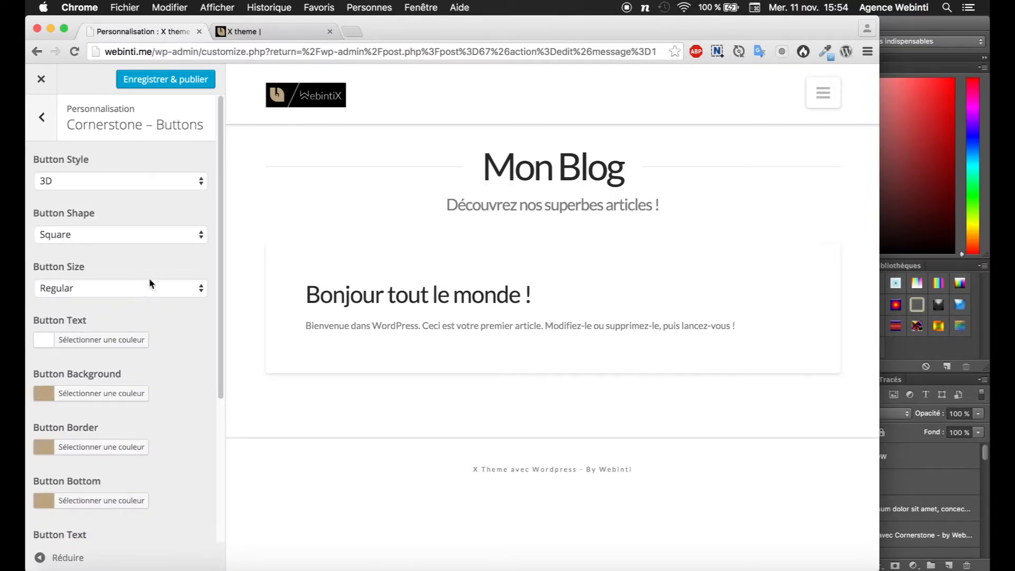
{"action": "scroll", "coordinate": [164, 251], "scroll_direction": "down", "scroll_amount": 1}
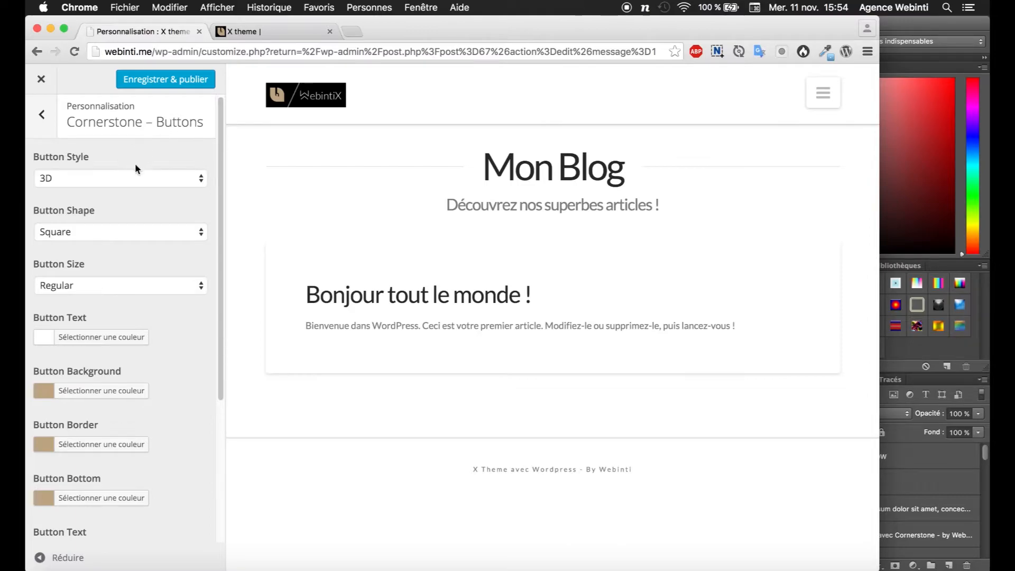
{"action": "left_click", "coordinate": [117, 185]}
{"action": "left_click", "coordinate": [116, 190]}
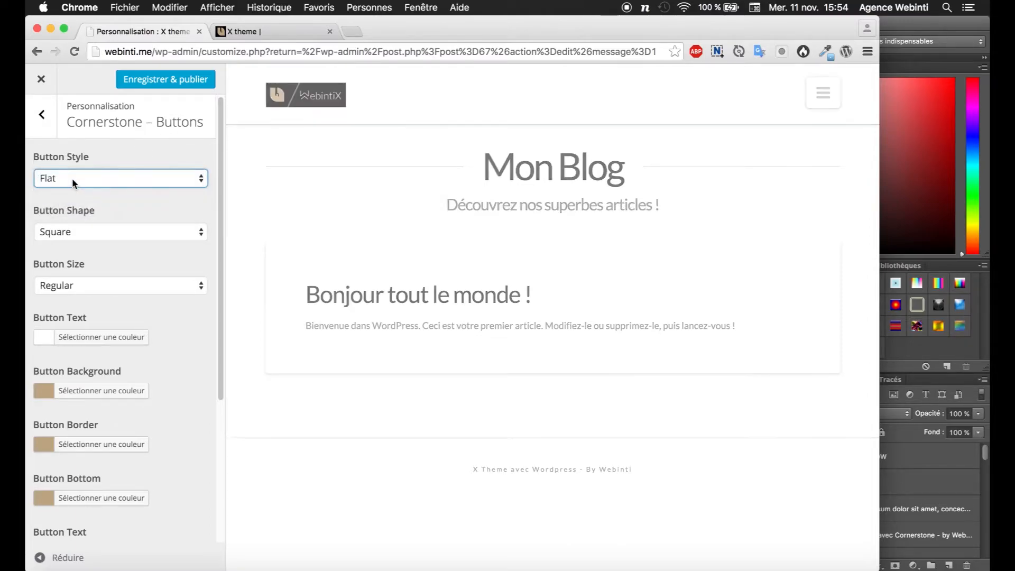
{"action": "left_click", "coordinate": [109, 230]}
{"action": "left_click", "coordinate": [109, 229]}
{"action": "left_click", "coordinate": [110, 288]}
{"action": "left_click", "coordinate": [110, 287]}
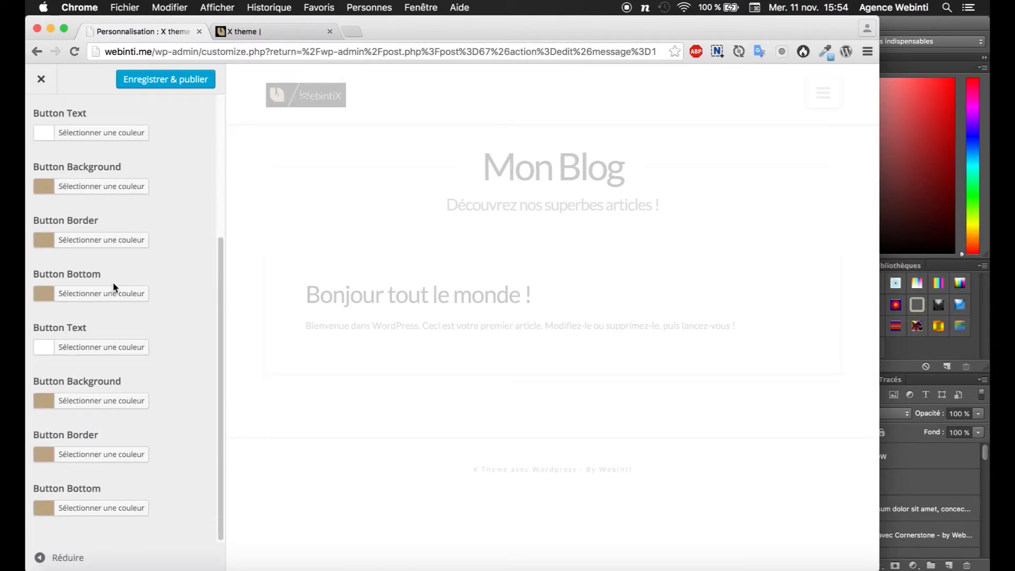
{"action": "left_click", "coordinate": [44, 132]}
Step: Open the Layout and Design settings and examine the site layout, width, content layout and background options
{"action": "left_click", "coordinate": [90, 256]}
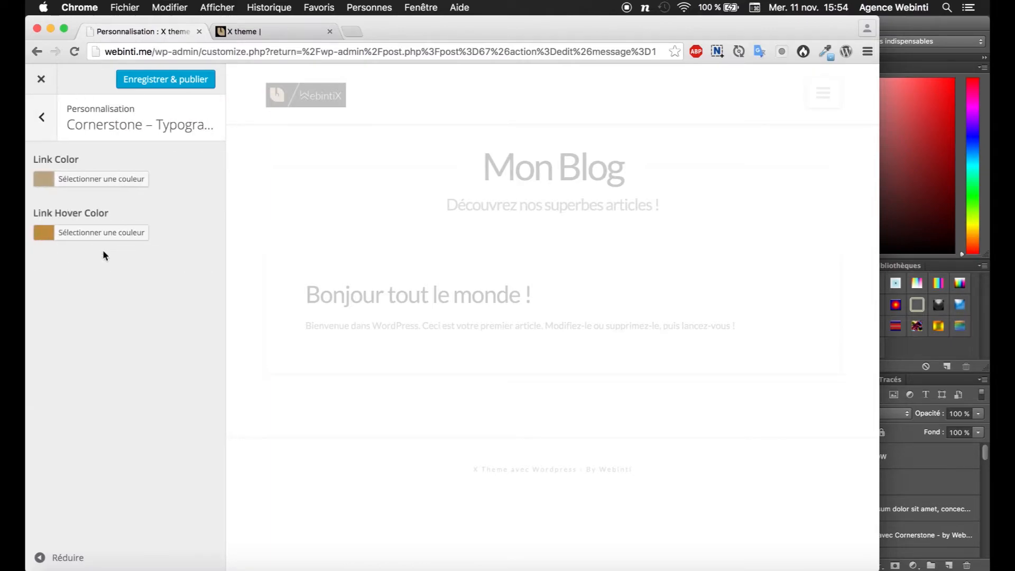
{"action": "left_click", "coordinate": [51, 134]}
{"action": "left_click", "coordinate": [113, 304]}
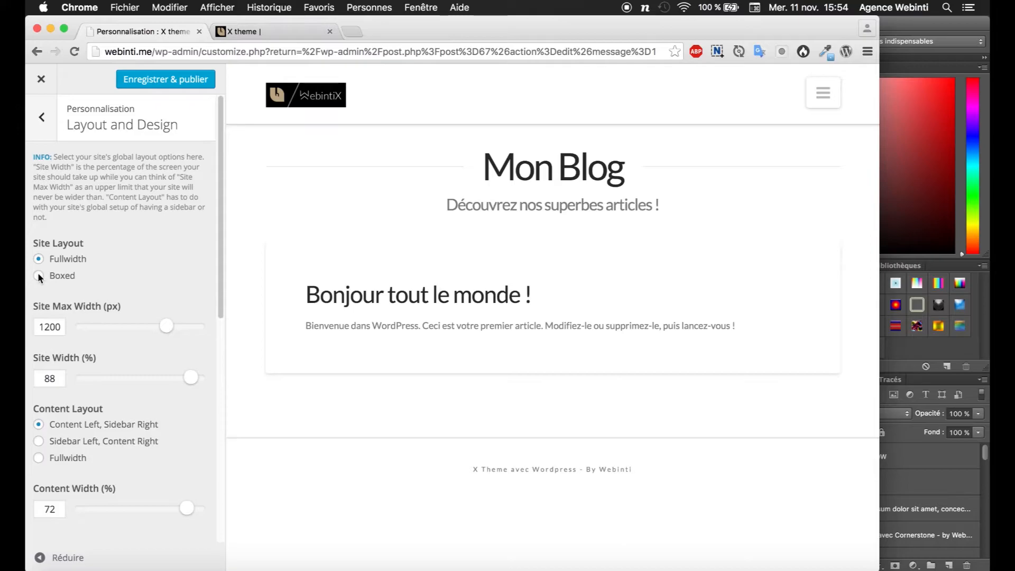
{"action": "scroll", "coordinate": [48, 274], "scroll_direction": "down", "scroll_amount": 1}
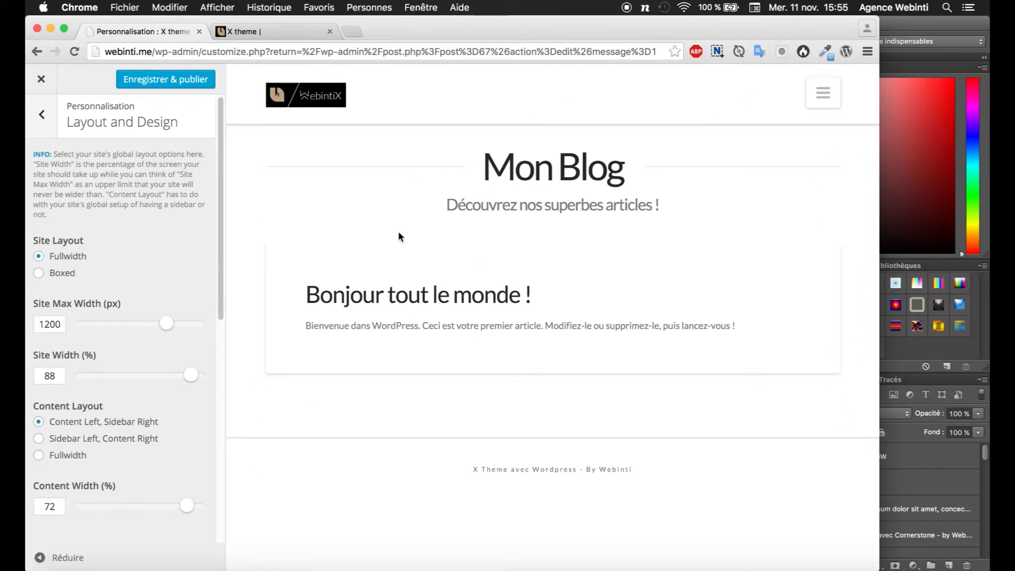
{"action": "scroll", "coordinate": [106, 290], "scroll_direction": "down", "scroll_amount": 3}
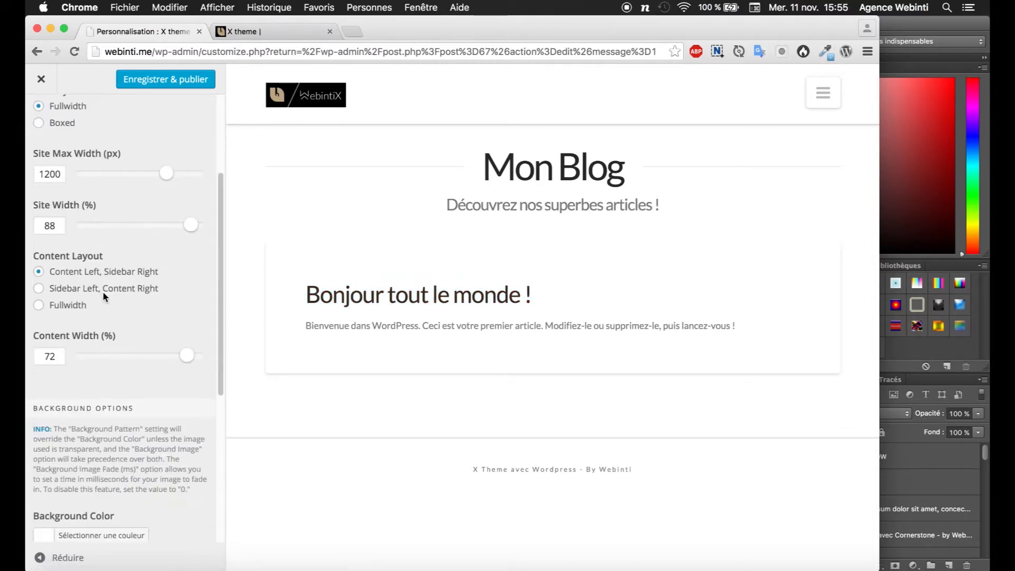
{"action": "scroll", "coordinate": [104, 296], "scroll_direction": "down", "scroll_amount": 3}
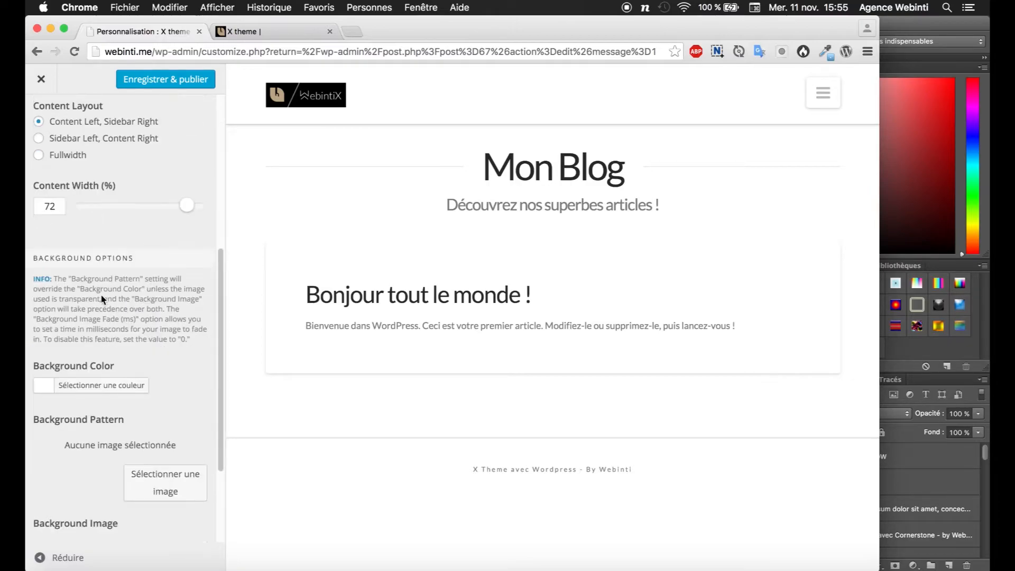
{"action": "scroll", "coordinate": [100, 288], "scroll_direction": "down", "scroll_amount": 3}
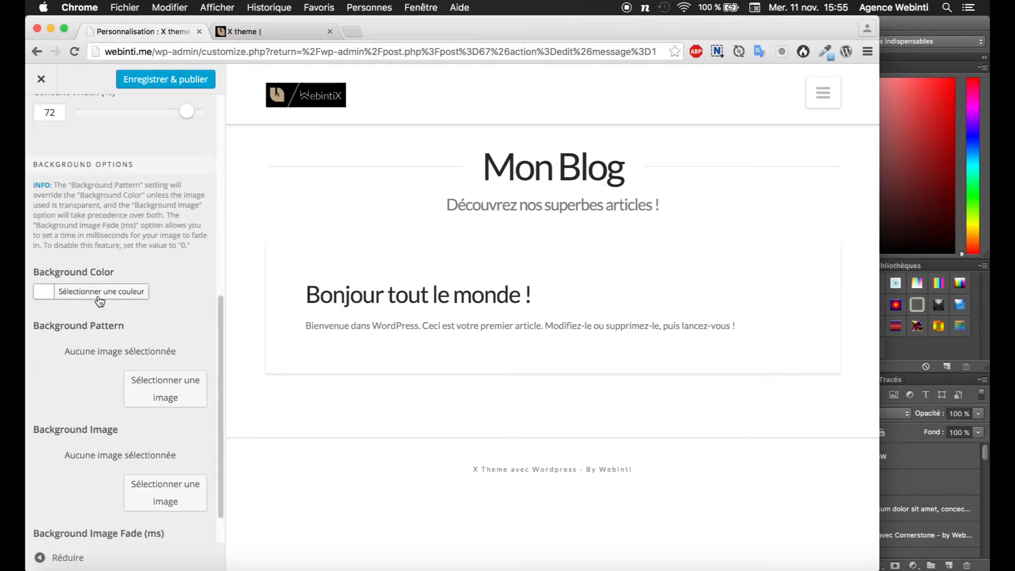
{"action": "scroll", "coordinate": [96, 296], "scroll_direction": "up", "scroll_amount": 10}
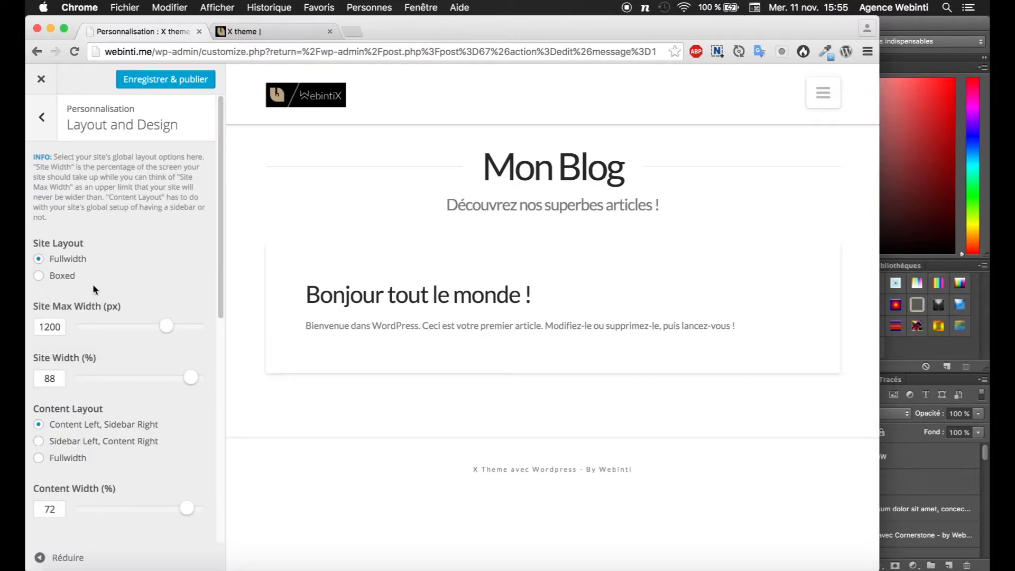
Step: Turn on Custom Fonts in the Typography settings and look over the logo and navbar font options
{"action": "left_click", "coordinate": [48, 129]}
{"action": "left_click", "coordinate": [97, 317]}
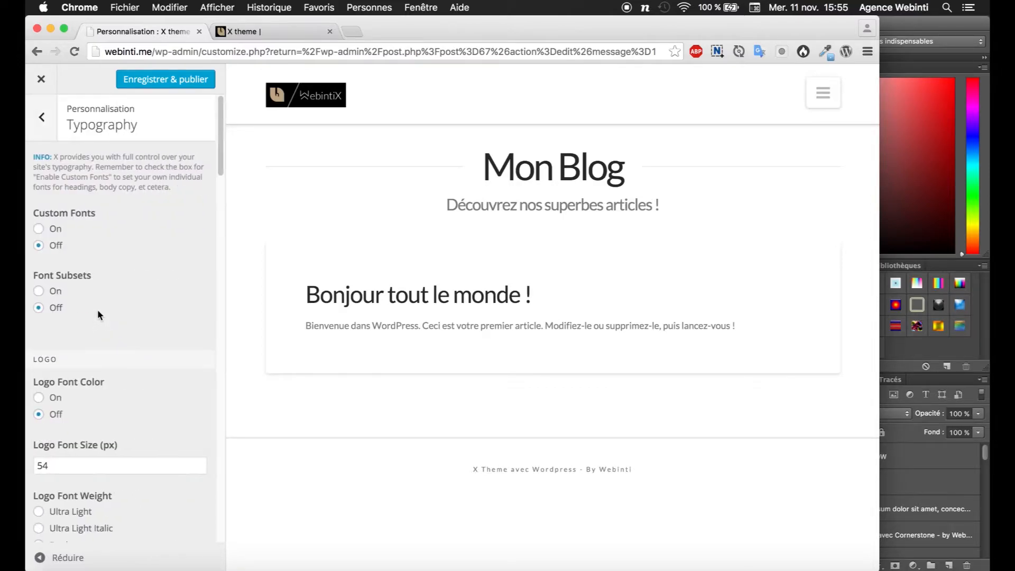
{"action": "left_click", "coordinate": [48, 228]}
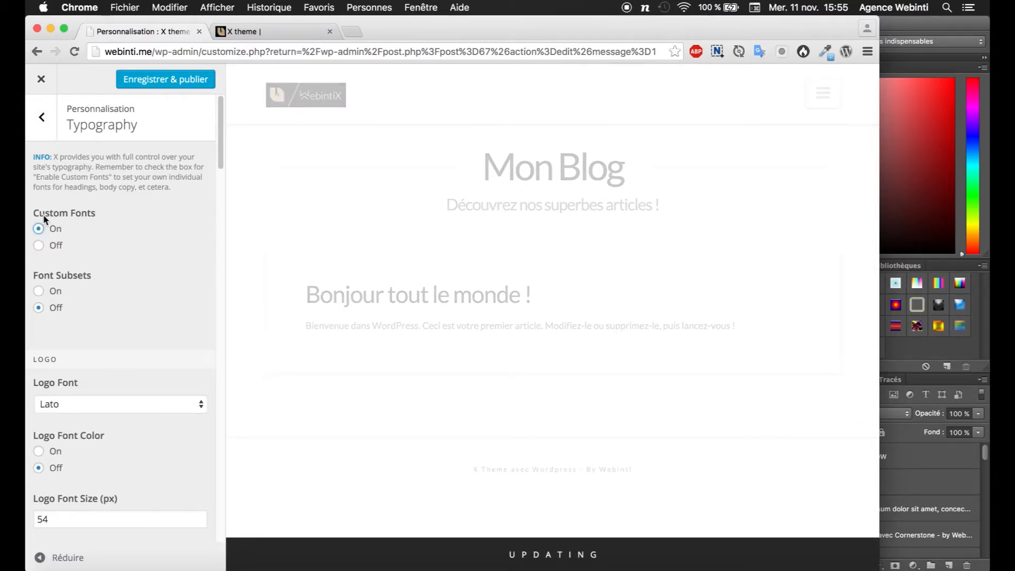
{"action": "scroll", "coordinate": [59, 236], "scroll_direction": "down", "scroll_amount": 3}
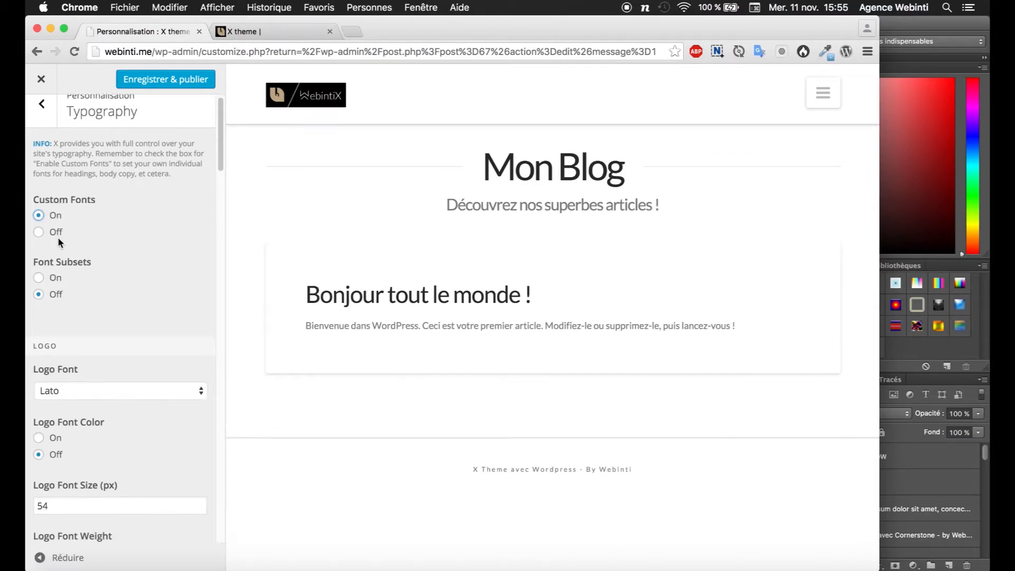
{"action": "scroll", "coordinate": [95, 330], "scroll_direction": "down", "scroll_amount": 18}
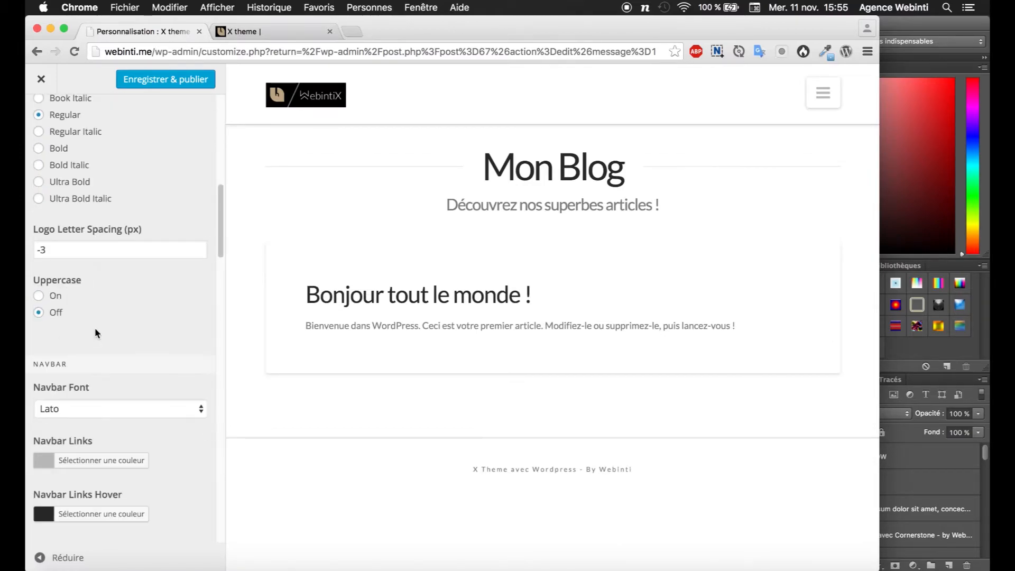
{"action": "scroll", "coordinate": [100, 318], "scroll_direction": "up", "scroll_amount": 2}
Step: Inspect the font of the "About WebintiX" heading in Photoshop, and return to Chrome to check the navbar and headings font options
{"action": "left_click", "coordinate": [960, 19]}
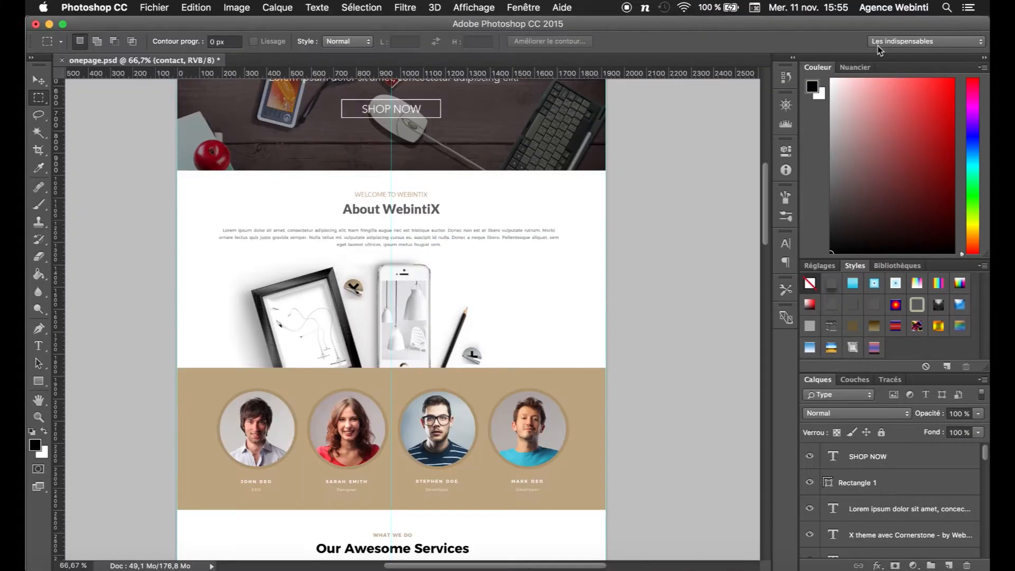
{"action": "left_click", "coordinate": [38, 346]}
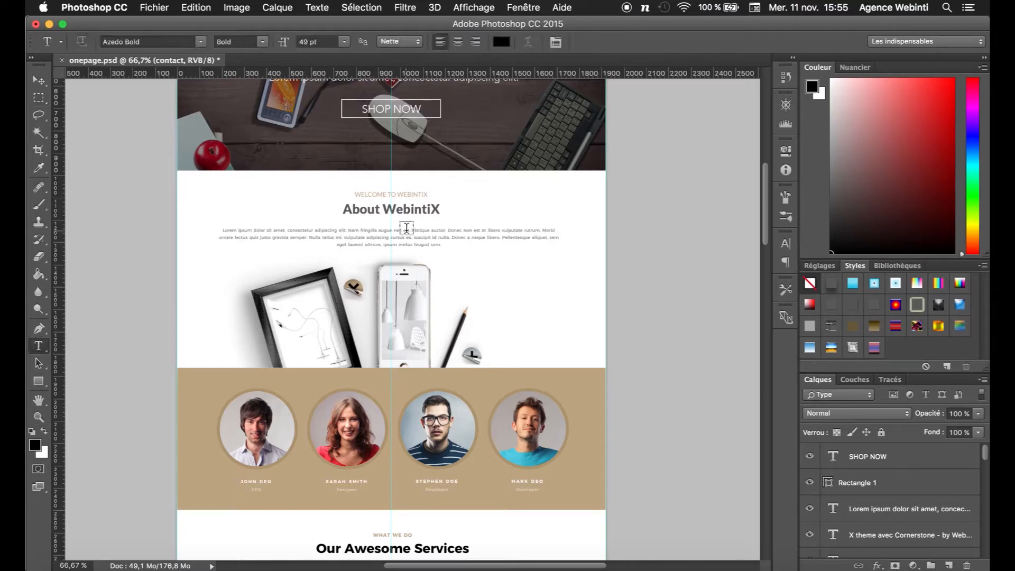
{"action": "left_click", "coordinate": [369, 210]}
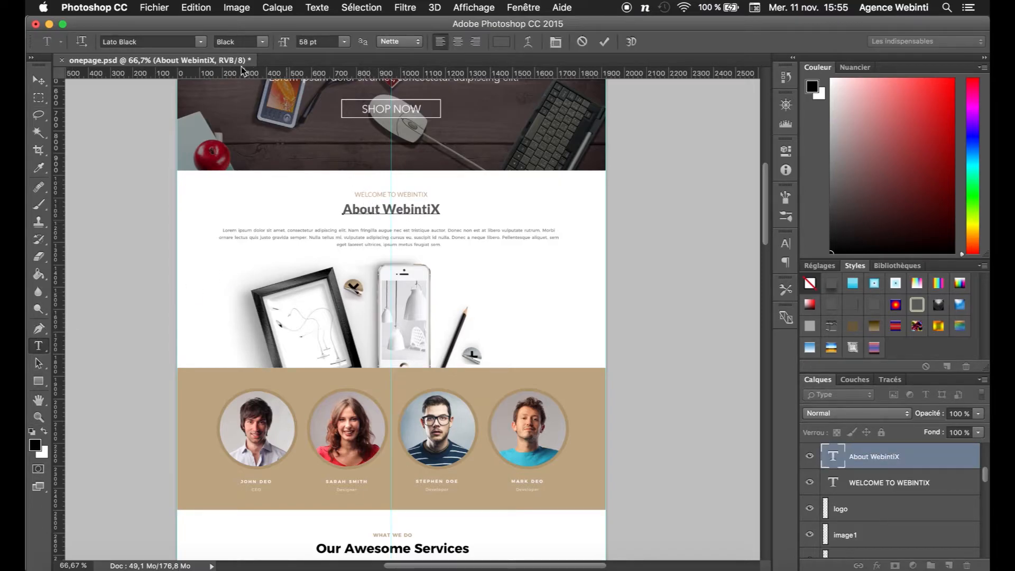
{"action": "left_click", "coordinate": [104, 547]}
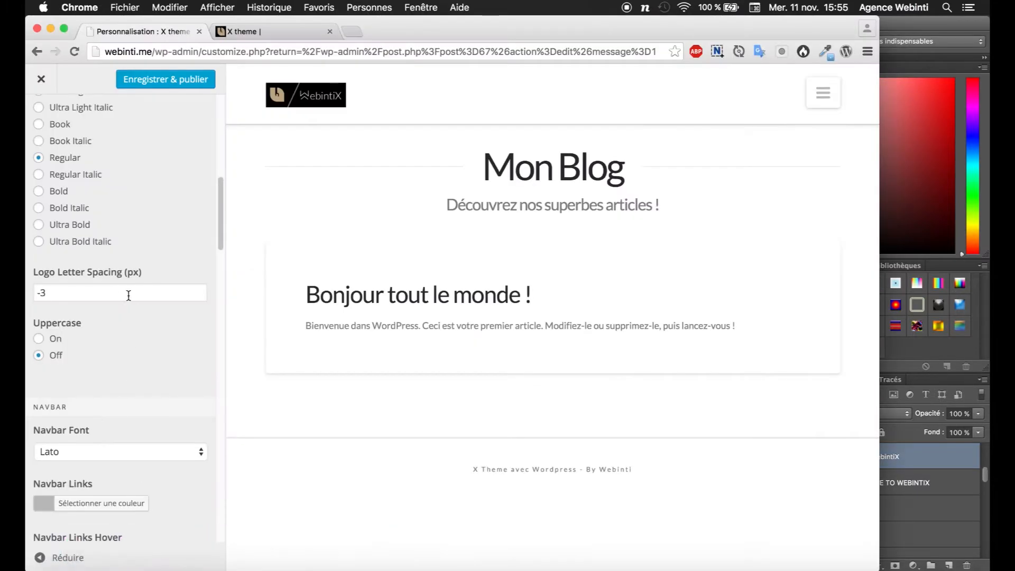
{"action": "scroll", "coordinate": [82, 240], "scroll_direction": "down", "scroll_amount": 15}
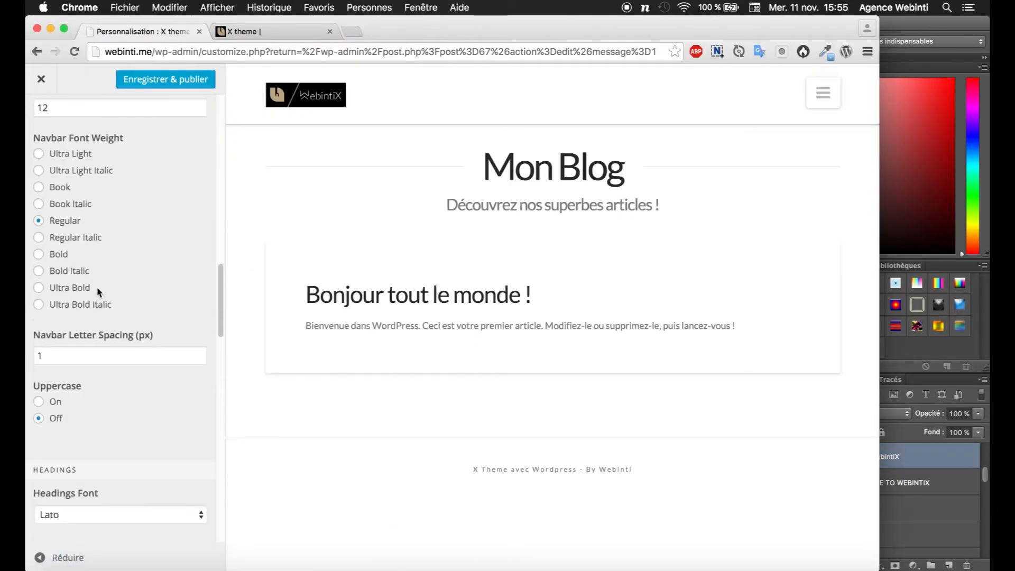
{"action": "scroll", "coordinate": [100, 302], "scroll_direction": "down", "scroll_amount": 8}
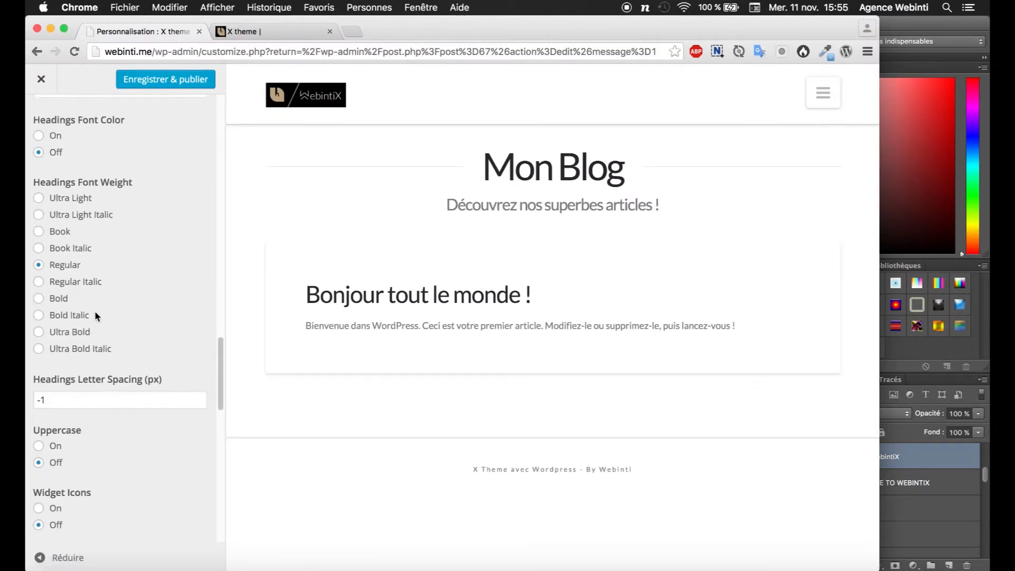
{"action": "scroll", "coordinate": [96, 325], "scroll_direction": "up", "scroll_amount": 20}
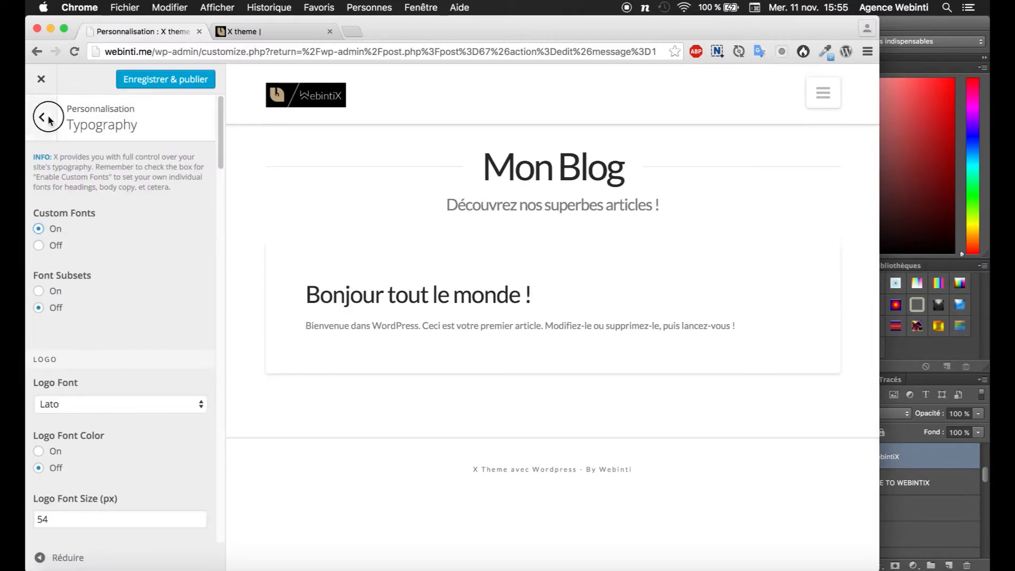
Step: Set the theme's global button style to Flat in the Buttons settings and look over the remaining button options
{"action": "left_click", "coordinate": [48, 118]}
{"action": "scroll", "coordinate": [105, 280], "scroll_direction": "down", "scroll_amount": 1}
{"action": "left_click", "coordinate": [89, 341]}
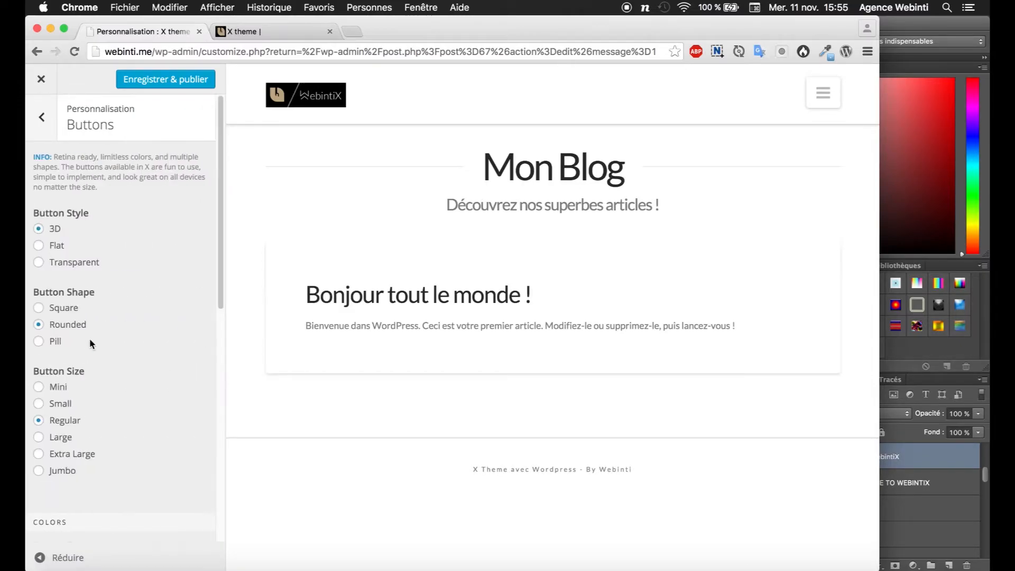
{"action": "left_click", "coordinate": [42, 245]}
{"action": "scroll", "coordinate": [45, 322], "scroll_direction": "down", "scroll_amount": 3}
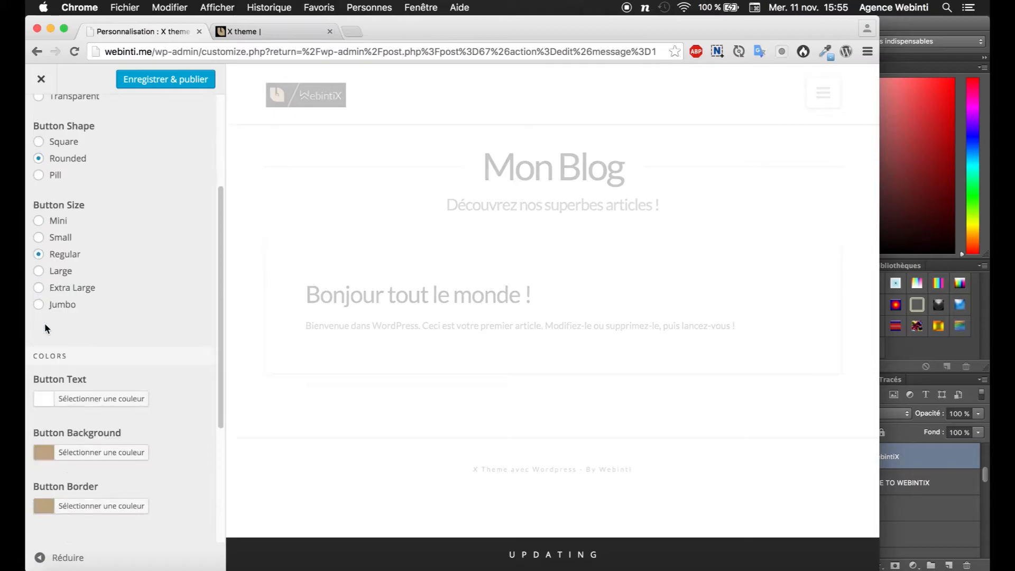
{"action": "scroll", "coordinate": [45, 323], "scroll_direction": "down", "scroll_amount": 2}
{"action": "scroll", "coordinate": [70, 334], "scroll_direction": "down", "scroll_amount": 3}
{"action": "scroll", "coordinate": [71, 338], "scroll_direction": "down", "scroll_amount": 1}
{"action": "scroll", "coordinate": [61, 254], "scroll_direction": "up", "scroll_amount": 8}
{"action": "left_click", "coordinate": [52, 139]}
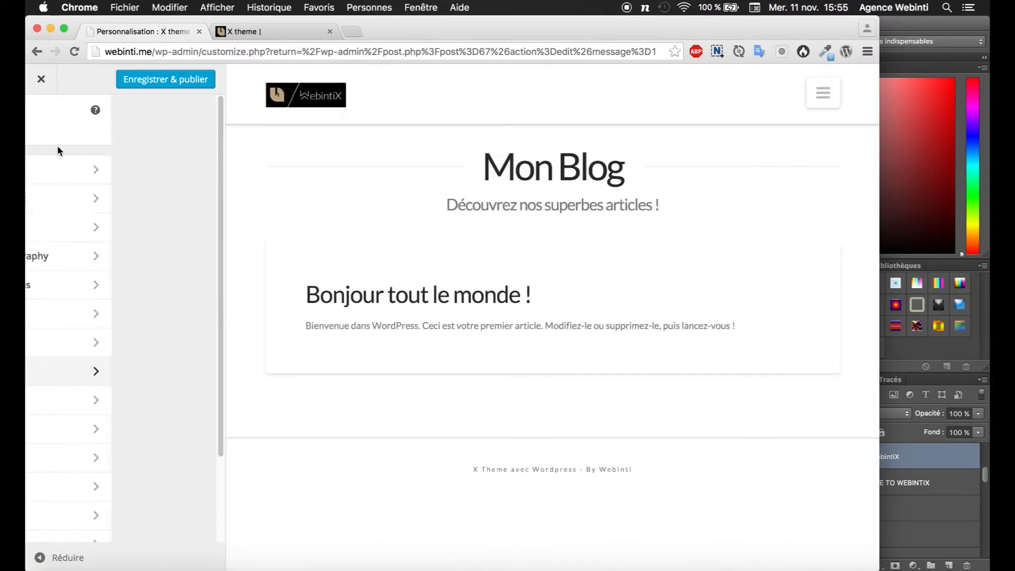
Step: Preview the Stacked logo and navigation layout in the Header settings, and select Inline again
{"action": "left_click", "coordinate": [79, 374]}
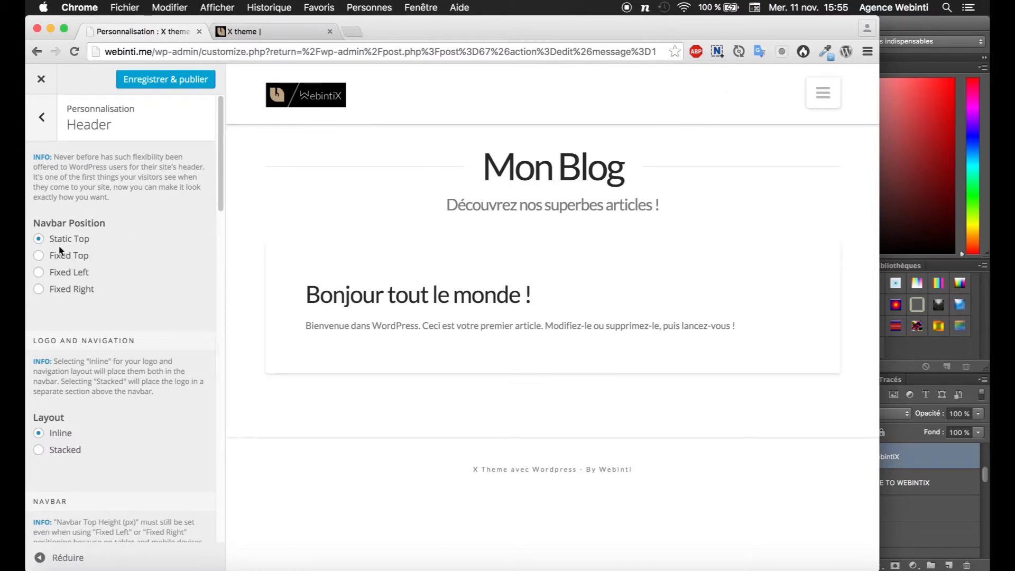
{"action": "scroll", "coordinate": [114, 258], "scroll_direction": "down", "scroll_amount": 5}
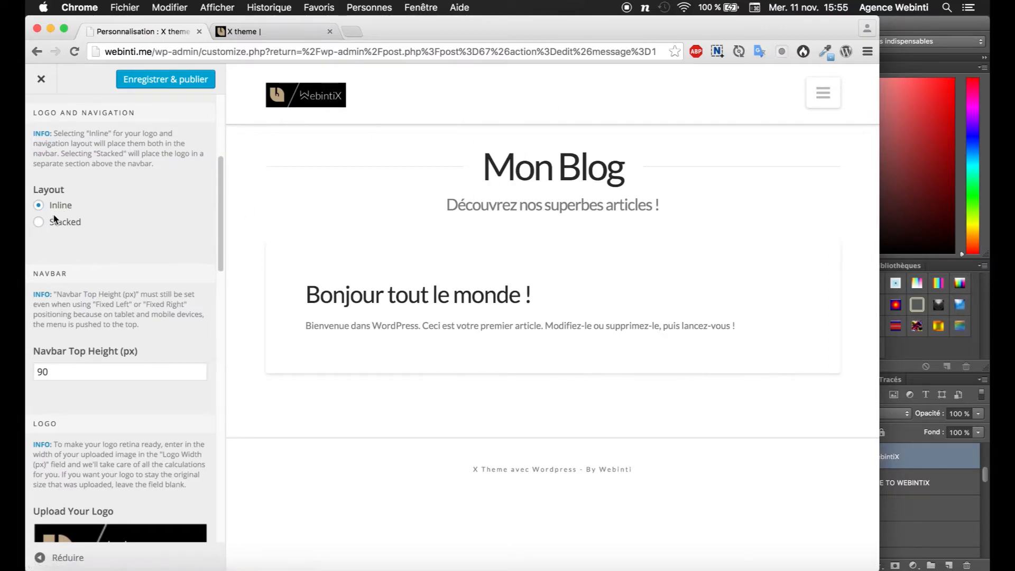
{"action": "left_click", "coordinate": [40, 222]}
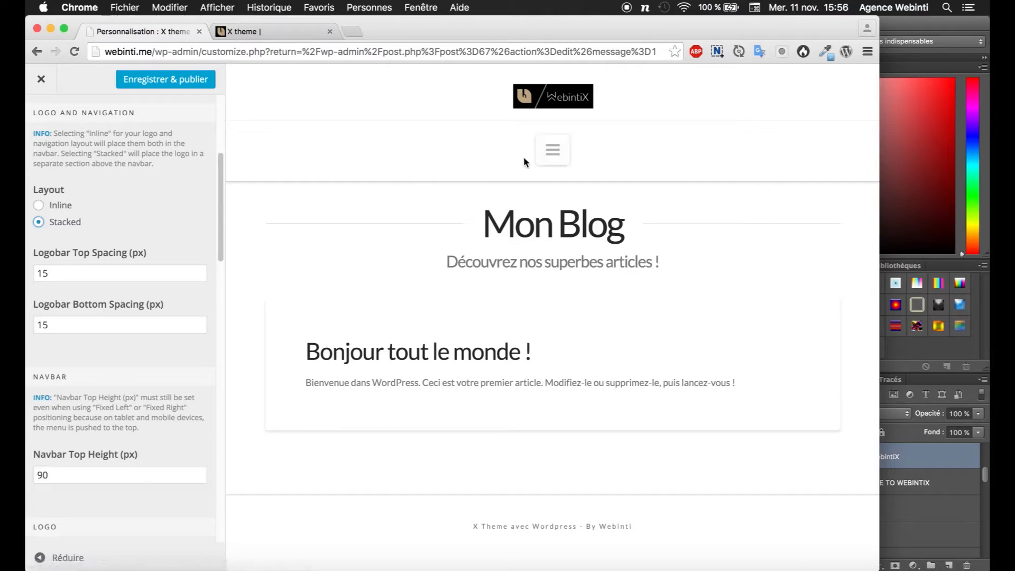
{"action": "left_click", "coordinate": [38, 205]}
Step: Look over the navbar height and logo options in the Header settings, and turn on Navbar Search
{"action": "scroll", "coordinate": [84, 217], "scroll_direction": "down", "scroll_amount": 2}
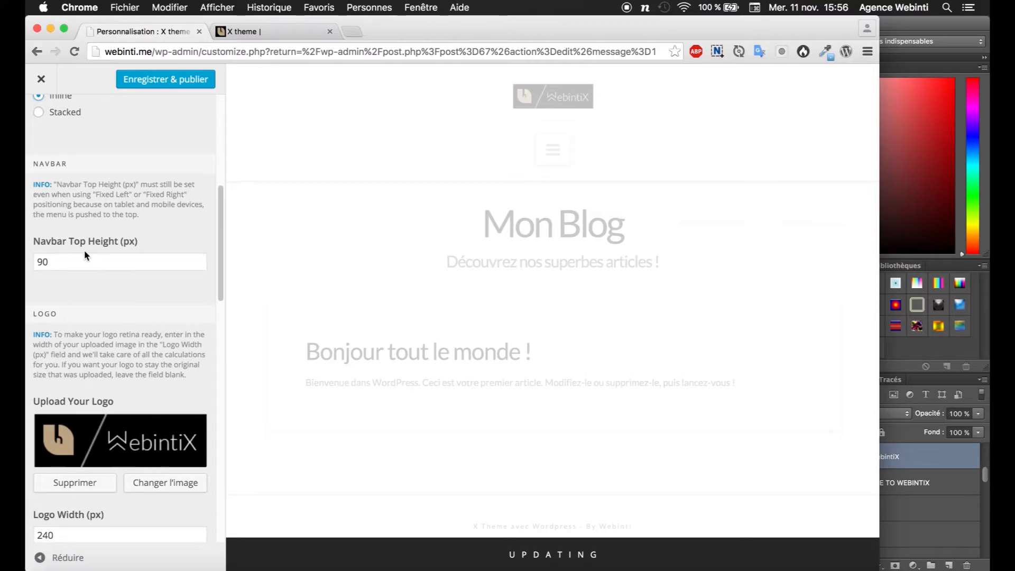
{"action": "scroll", "coordinate": [61, 258], "scroll_direction": "down", "scroll_amount": 1}
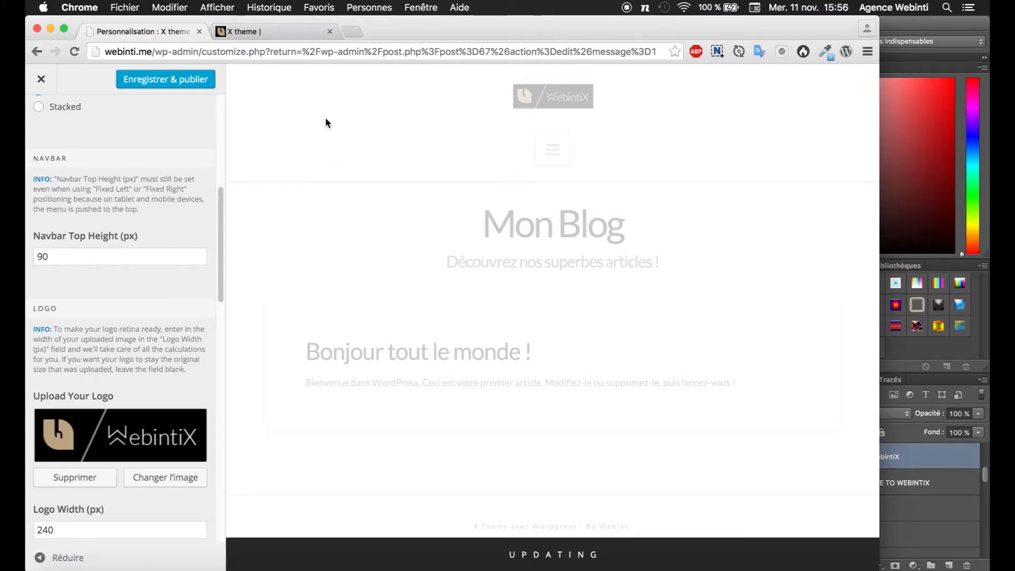
{"action": "scroll", "coordinate": [120, 254], "scroll_direction": "down", "scroll_amount": 5}
{"action": "scroll", "coordinate": [120, 252], "scroll_direction": "down", "scroll_amount": 1}
{"action": "left_click", "coordinate": [40, 355]}
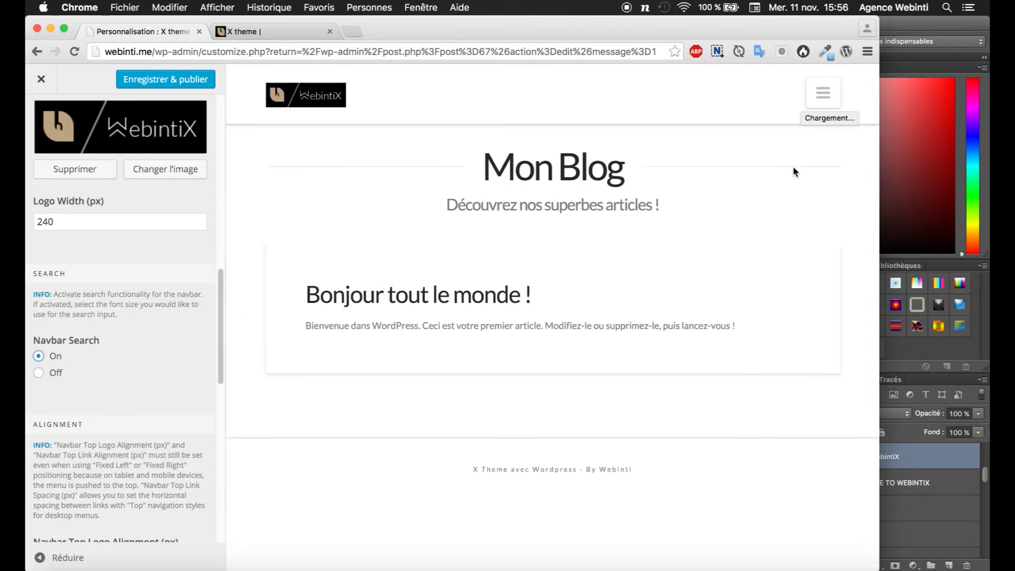
Step: Widen the browser window and look over the navbar alignment, spacing and mobile button options in the Header settings
{"action": "left_click_drag", "start_coordinate": [882, 168], "coordinate": [988, 162]}
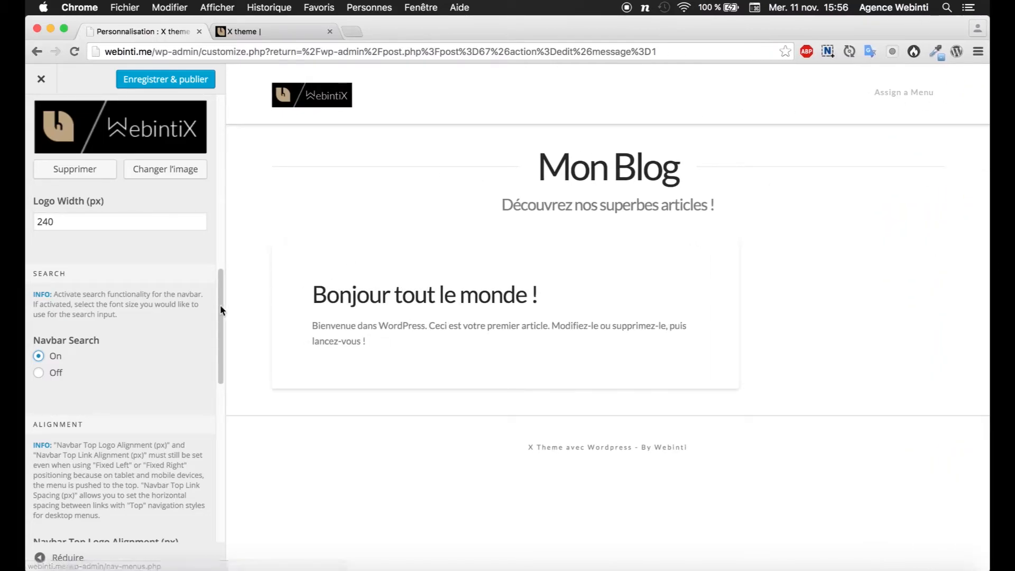
{"action": "scroll", "coordinate": [76, 340], "scroll_direction": "down", "scroll_amount": 5}
{"action": "scroll", "coordinate": [76, 340], "scroll_direction": "down", "scroll_amount": 10}
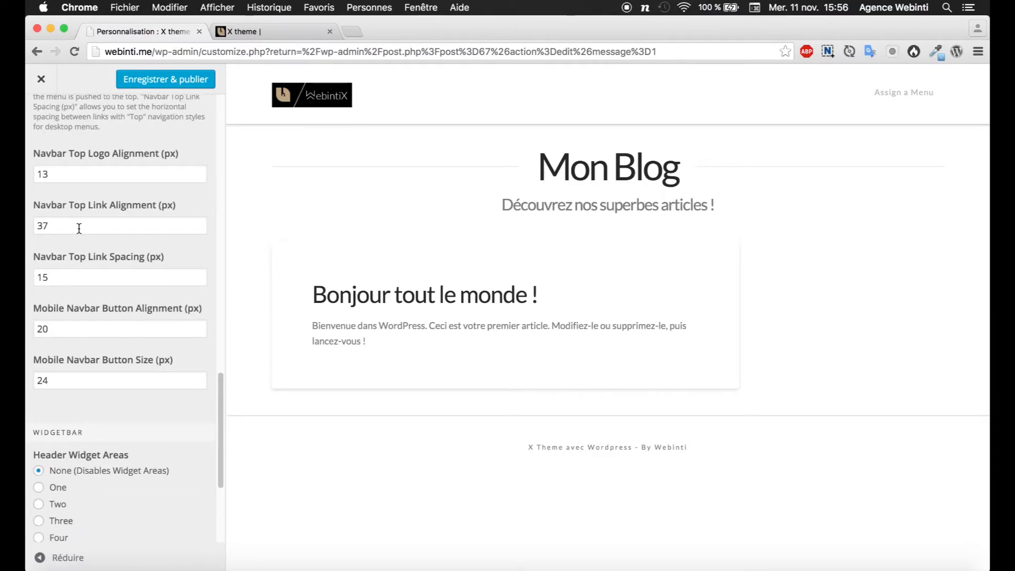
{"action": "scroll", "coordinate": [139, 264], "scroll_direction": "down", "scroll_amount": 4}
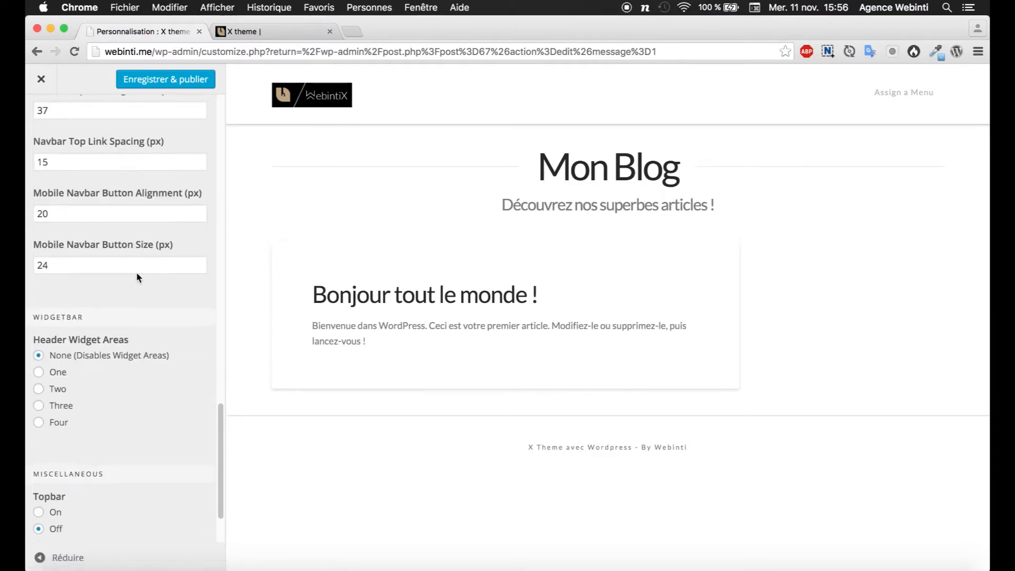
{"action": "scroll", "coordinate": [133, 288], "scroll_direction": "down", "scroll_amount": 3}
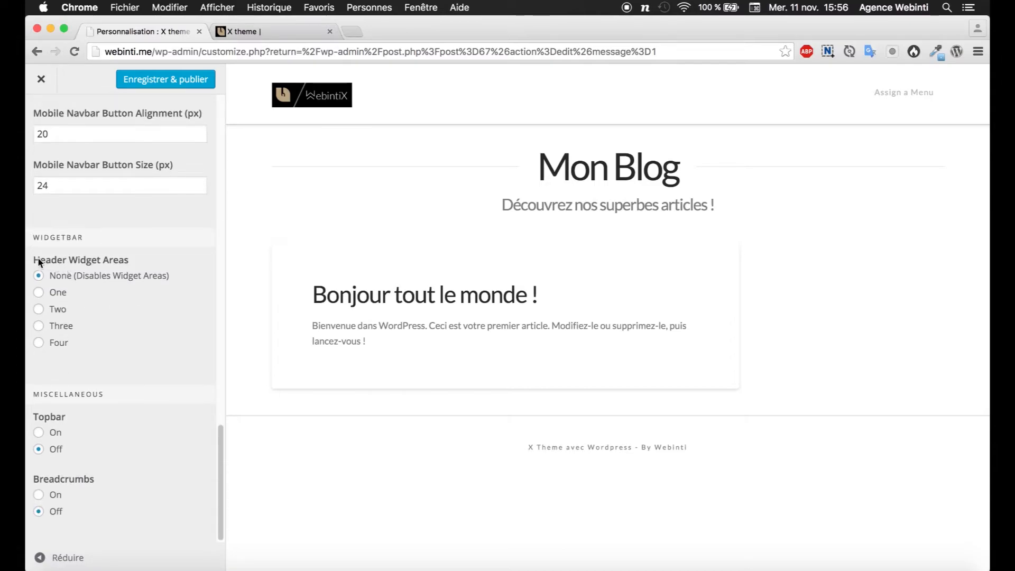
Step: Preview three header widget areas with the corner widgetbar toggle, select None again and leave the Header settings
{"action": "left_click", "coordinate": [40, 325]}
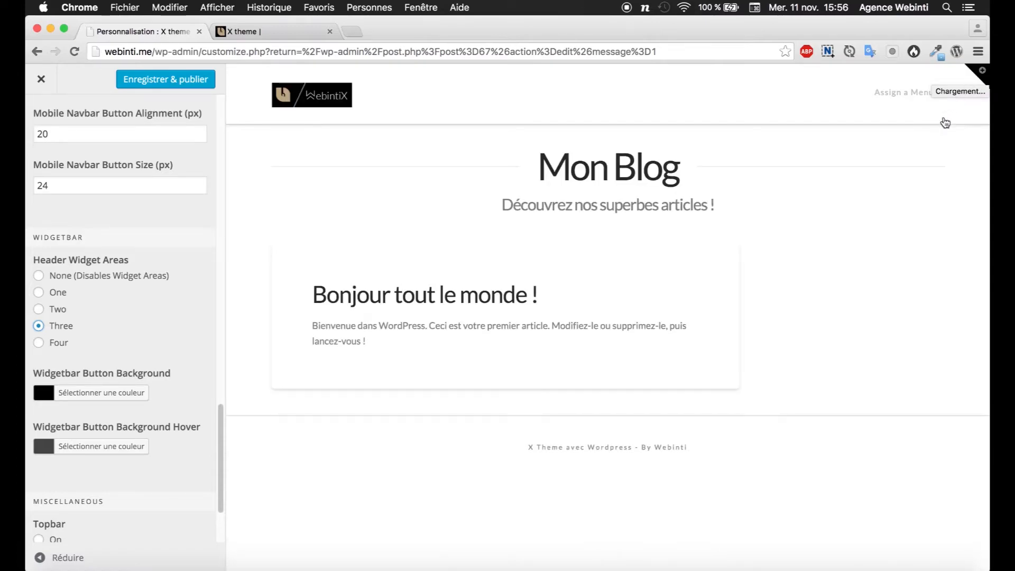
{"action": "left_click", "coordinate": [980, 73]}
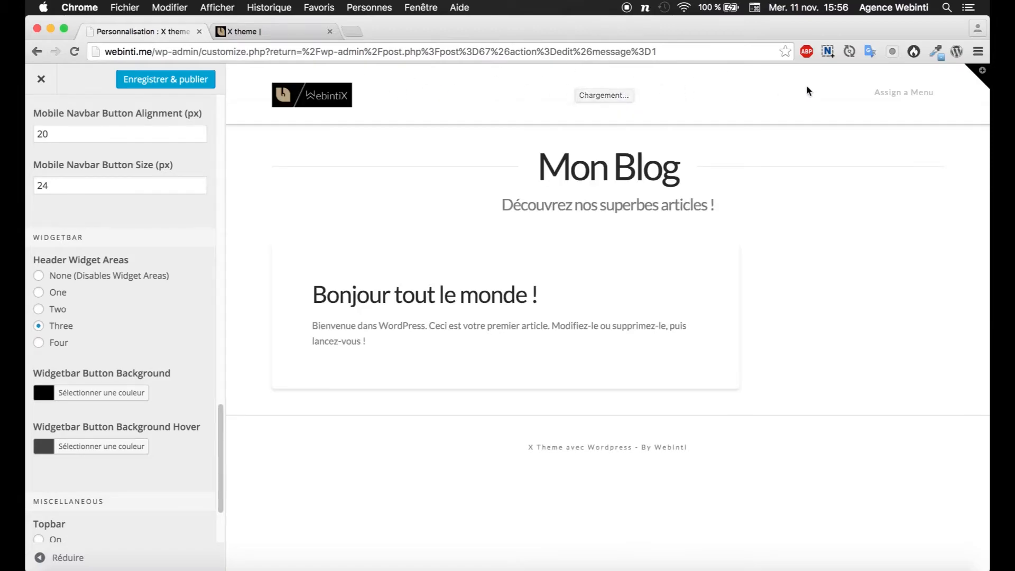
{"action": "left_click", "coordinate": [39, 275]}
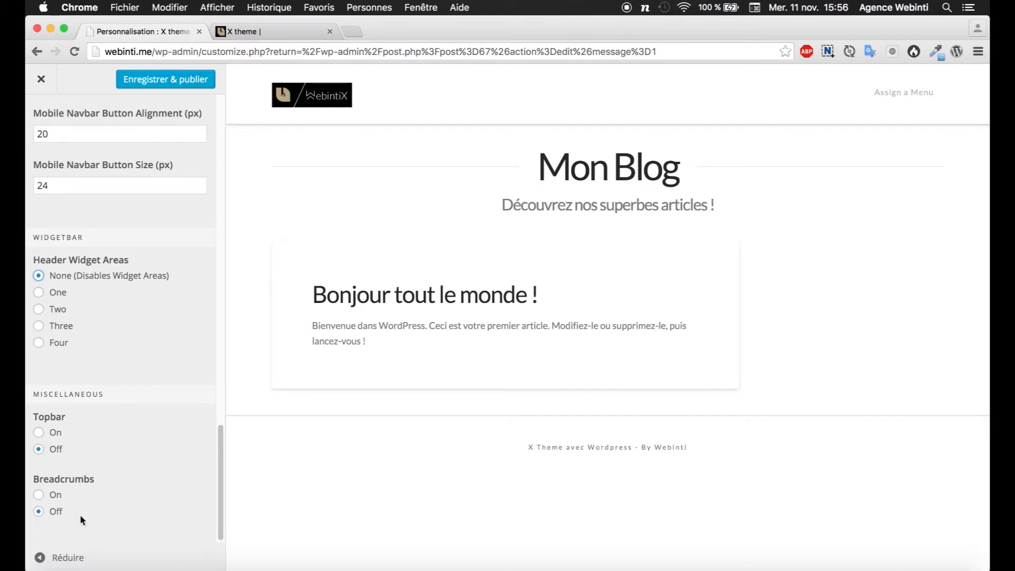
{"action": "scroll", "coordinate": [76, 392], "scroll_direction": "up", "scroll_amount": 10}
{"action": "left_click", "coordinate": [39, 114]}
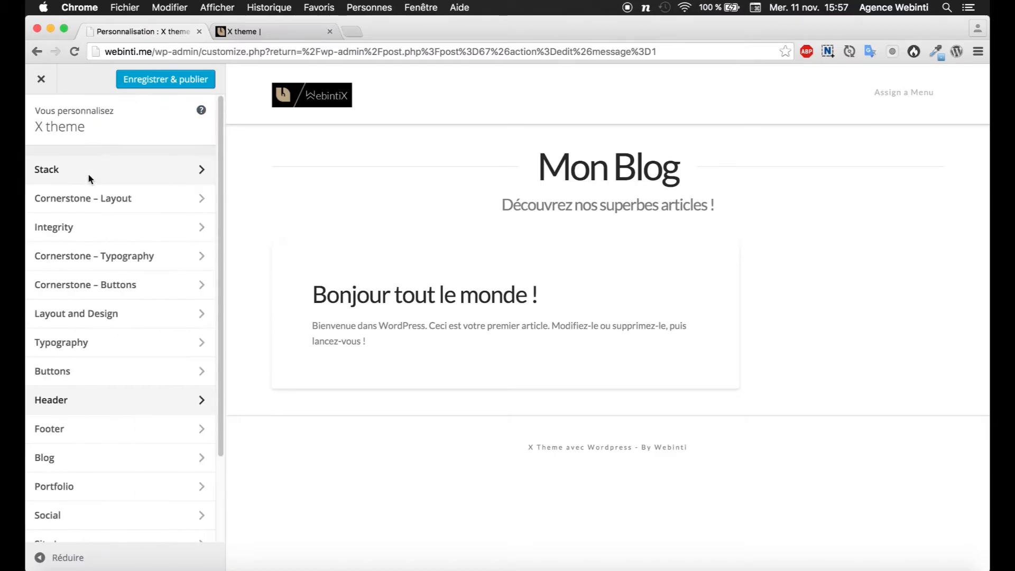
Step: Look over the Footer settings, including the widget areas, the footer toggles and the footer content text
{"action": "left_click", "coordinate": [79, 423]}
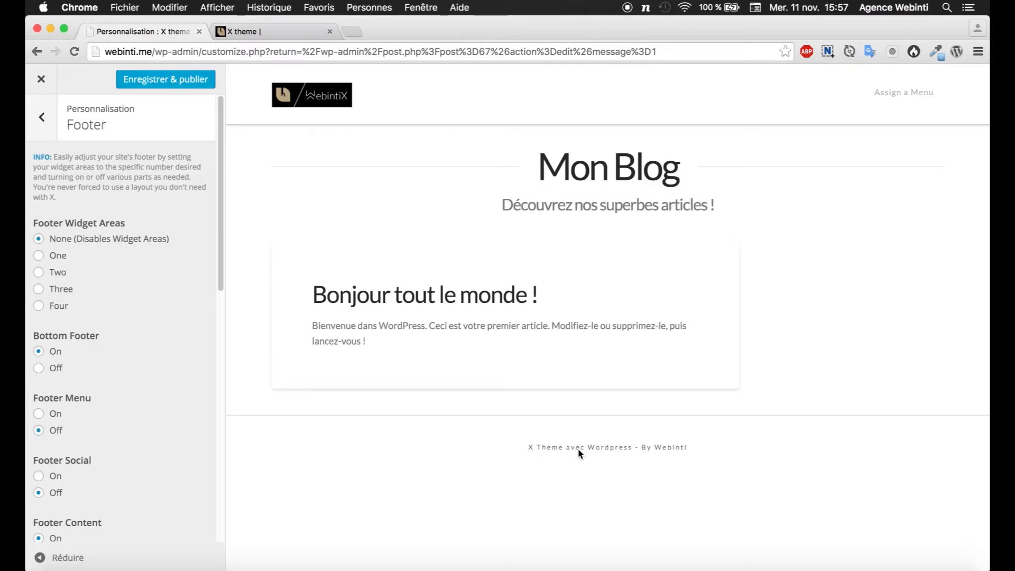
{"action": "scroll", "coordinate": [167, 304], "scroll_direction": "down", "scroll_amount": 6}
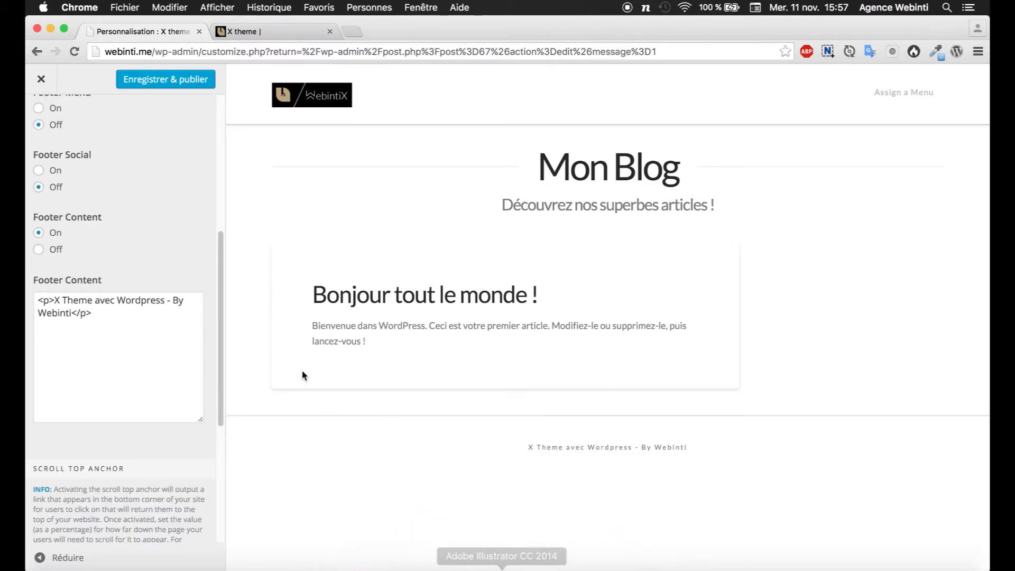
{"action": "scroll", "coordinate": [128, 163], "scroll_direction": "up", "scroll_amount": 5}
{"action": "scroll", "coordinate": [128, 164], "scroll_direction": "up", "scroll_amount": 2}
{"action": "left_click", "coordinate": [38, 117]}
Step: Look over the style and layout options for the posts index and archives in the Blog settings
{"action": "scroll", "coordinate": [115, 169], "scroll_direction": "down", "scroll_amount": 2}
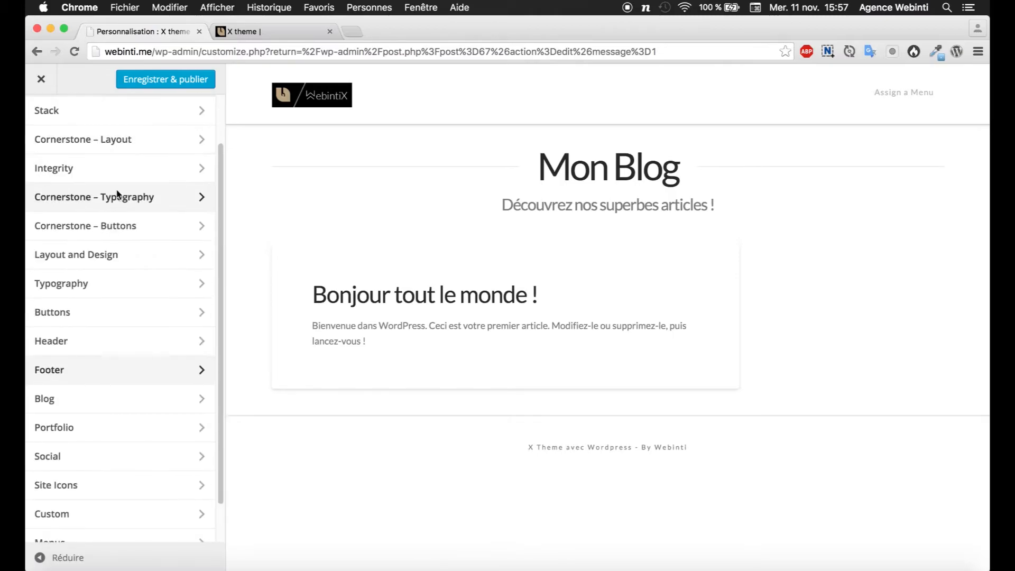
{"action": "left_click", "coordinate": [77, 394]}
{"action": "scroll", "coordinate": [75, 350], "scroll_direction": "down", "scroll_amount": 4}
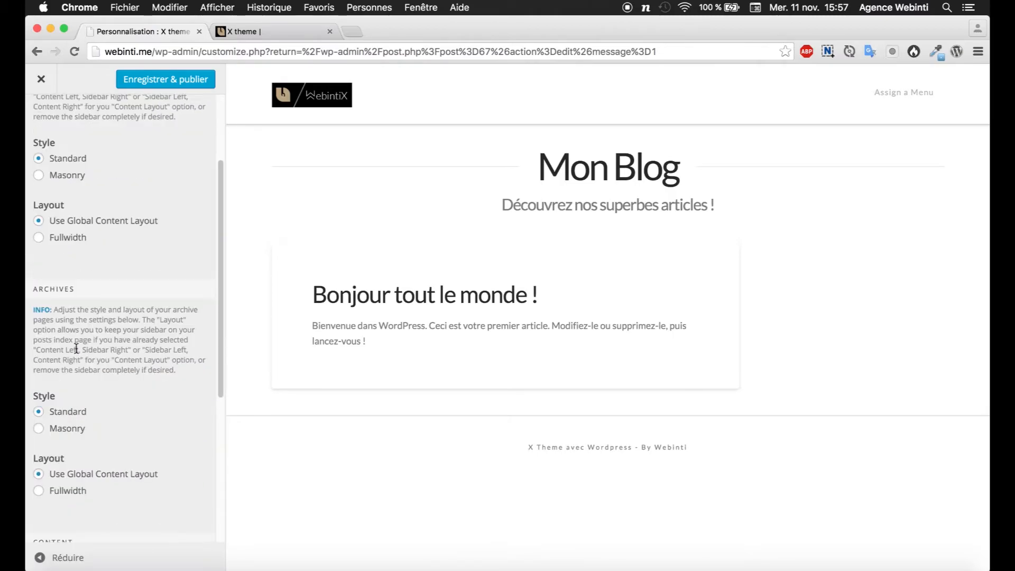
{"action": "scroll", "coordinate": [77, 324], "scroll_direction": "up", "scroll_amount": 5}
{"action": "left_click", "coordinate": [38, 117]}
Step: Look over the social profile URL fields and the Open Graph option in the Social settings
{"action": "scroll", "coordinate": [86, 267], "scroll_direction": "down", "scroll_amount": 2}
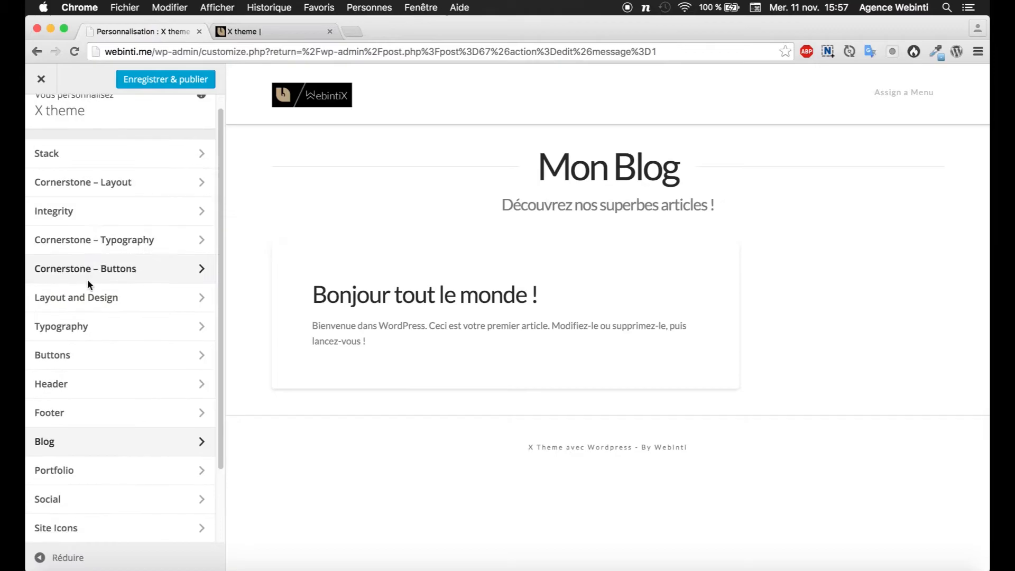
{"action": "scroll", "coordinate": [85, 386], "scroll_direction": "down", "scroll_amount": 2}
{"action": "left_click", "coordinate": [80, 404]}
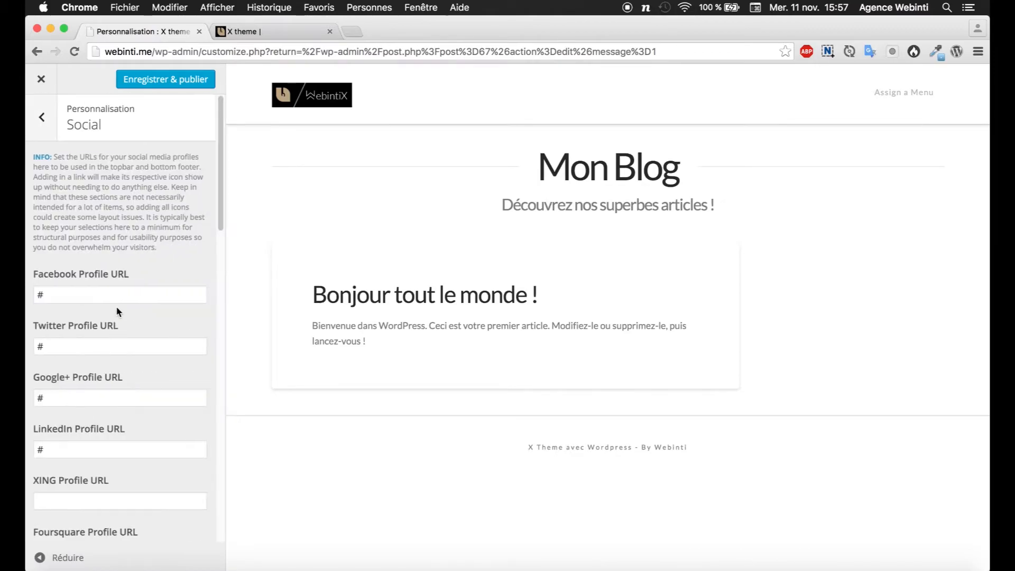
{"action": "scroll", "coordinate": [117, 312], "scroll_direction": "down", "scroll_amount": 2}
{"action": "scroll", "coordinate": [118, 312], "scroll_direction": "down", "scroll_amount": 10}
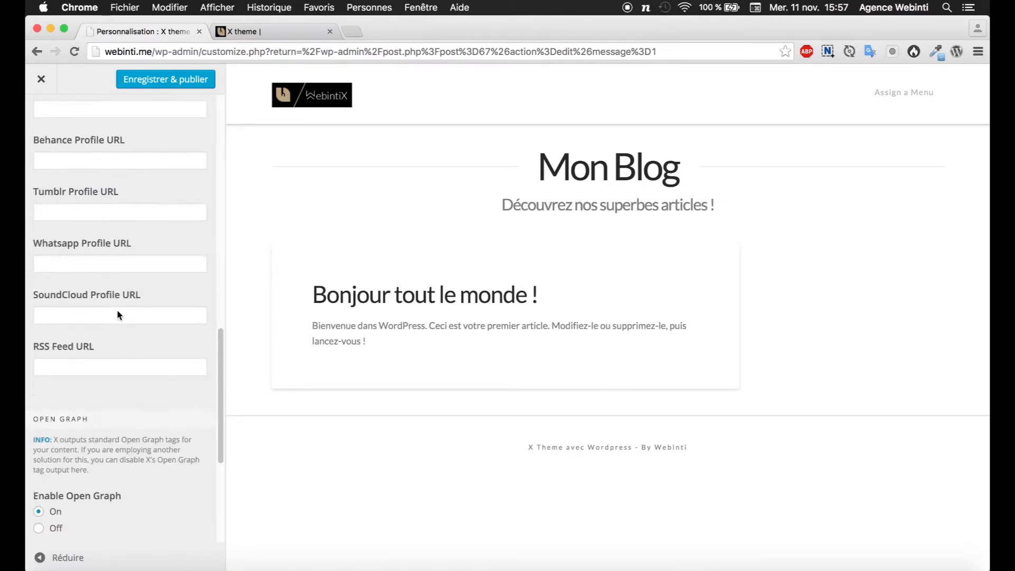
{"action": "scroll", "coordinate": [118, 312], "scroll_direction": "up", "scroll_amount": 10}
{"action": "scroll", "coordinate": [118, 314], "scroll_direction": "up", "scroll_amount": 5}
{"action": "left_click", "coordinate": [48, 119]}
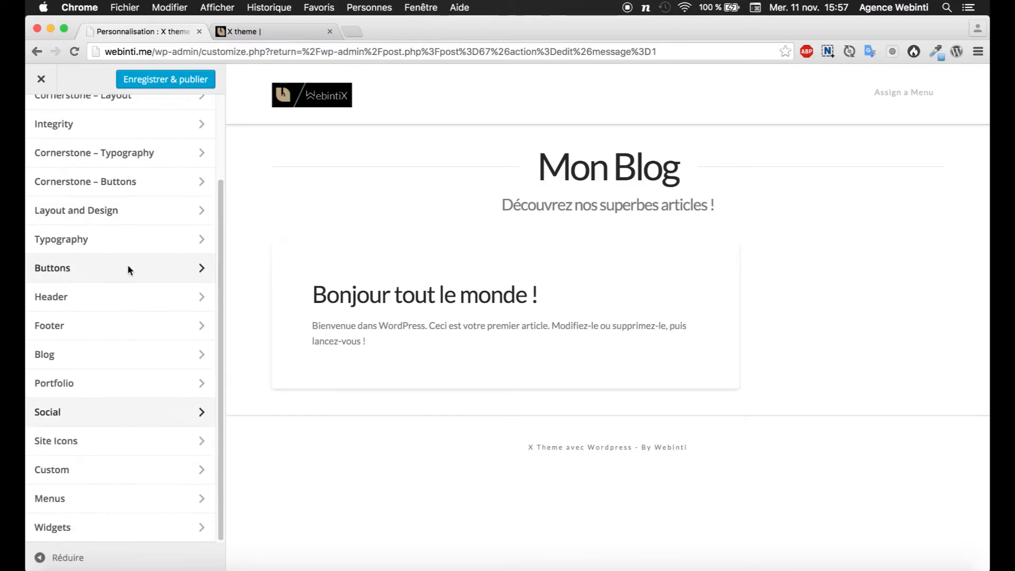
Step: Check the favicon, touch icon and tile icon options in the Site Icons settings, and visit the Custom settings
{"action": "left_click", "coordinate": [92, 440]}
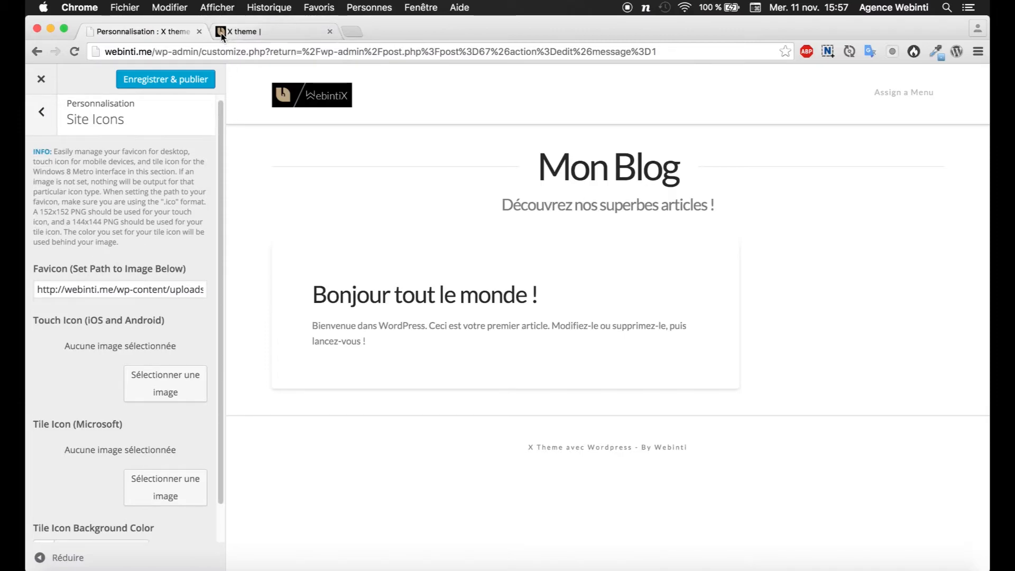
{"action": "scroll", "coordinate": [148, 217], "scroll_direction": "down", "scroll_amount": 2}
{"action": "scroll", "coordinate": [137, 203], "scroll_direction": "up", "scroll_amount": 2}
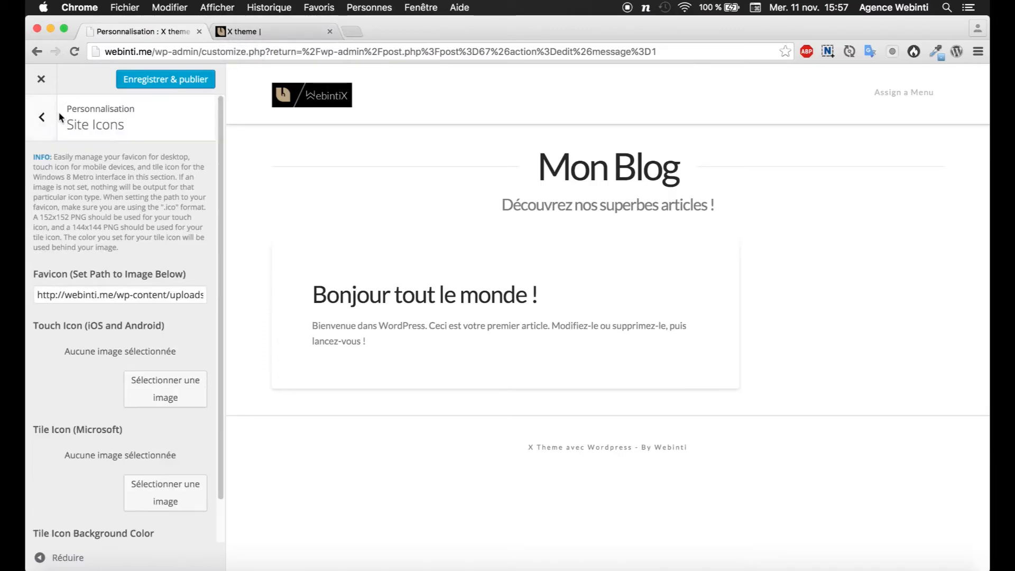
{"action": "left_click", "coordinate": [42, 116]}
{"action": "scroll", "coordinate": [112, 282], "scroll_direction": "down", "scroll_amount": 3}
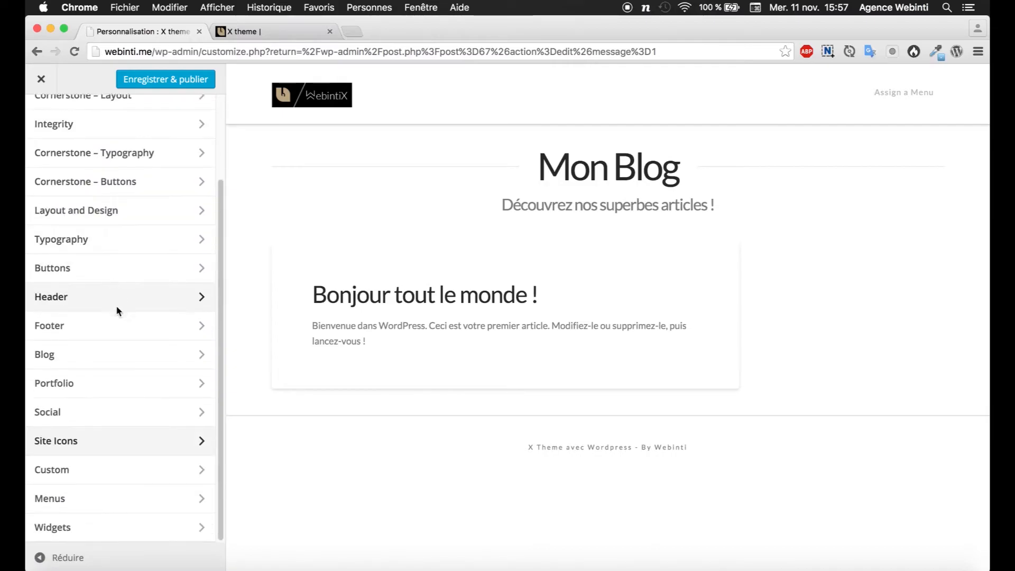
{"action": "left_click", "coordinate": [87, 465]}
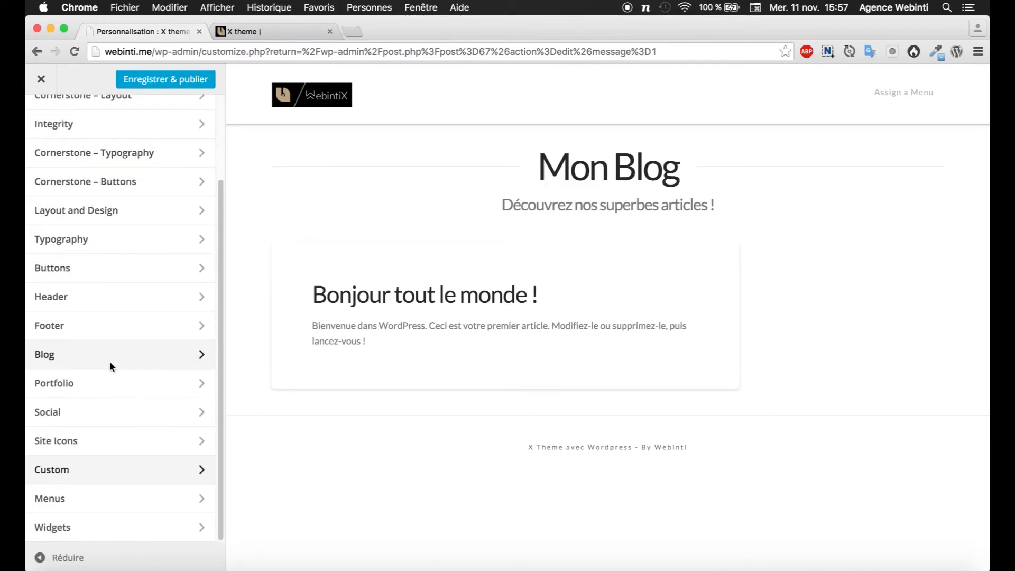
Step: Create a navigation menu named Menu in the Menus settings and assign it to the Primary Menu location
{"action": "left_click", "coordinate": [88, 503]}
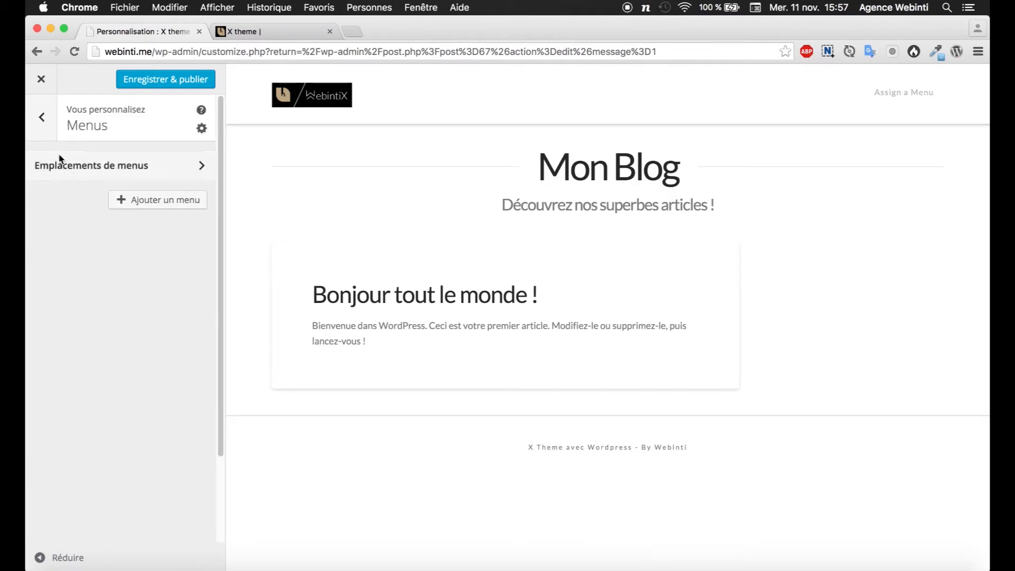
{"action": "left_click", "coordinate": [161, 201]}
{"action": "left_click", "coordinate": [102, 136]}
{"action": "type", "text": "Menu"}
{"action": "left_click", "coordinate": [137, 173]}
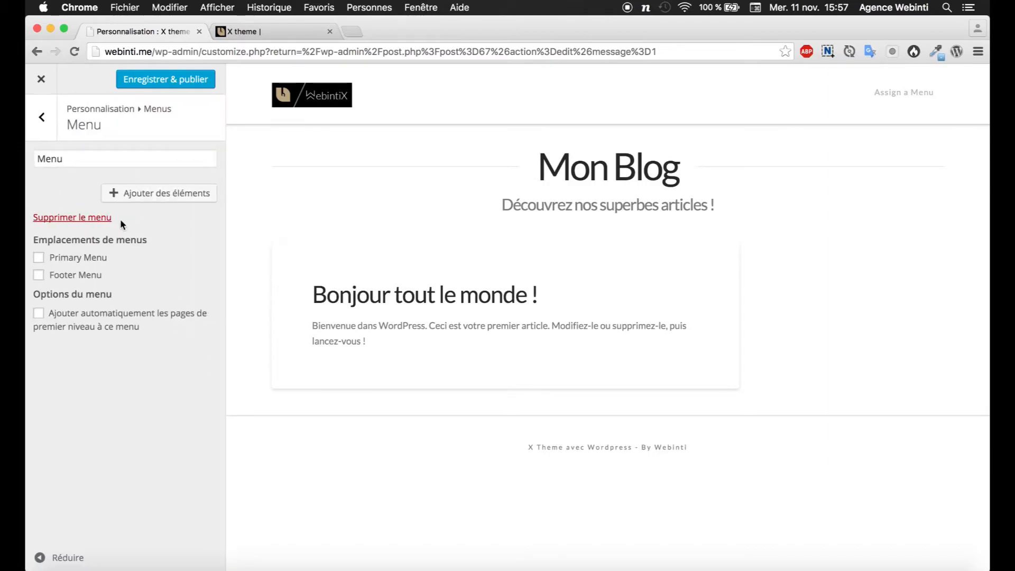
{"action": "left_click", "coordinate": [55, 258]}
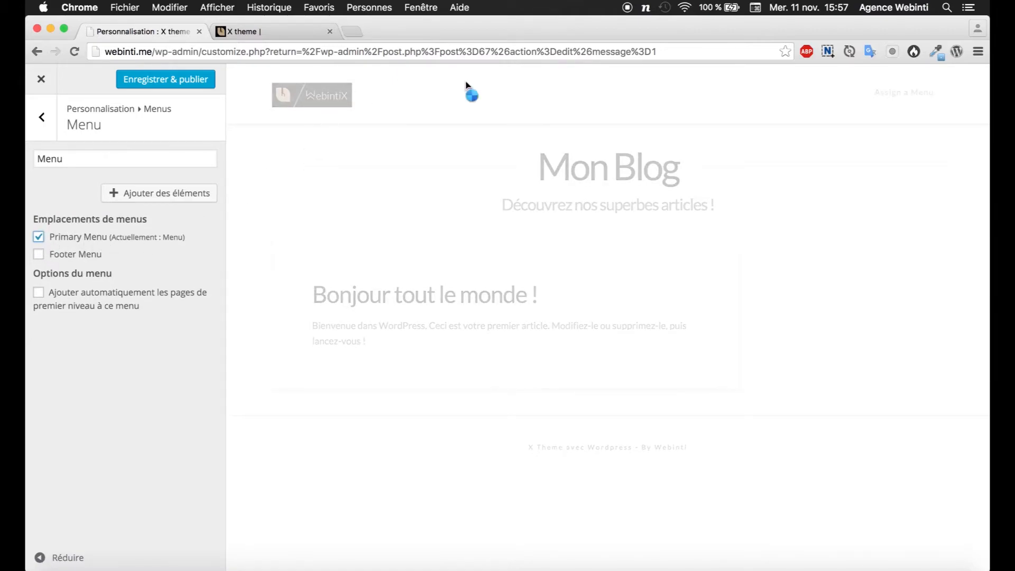
Step: Save and publish the customizer changes, and reload the live site webinti.me in its own tab
{"action": "left_click", "coordinate": [146, 84]}
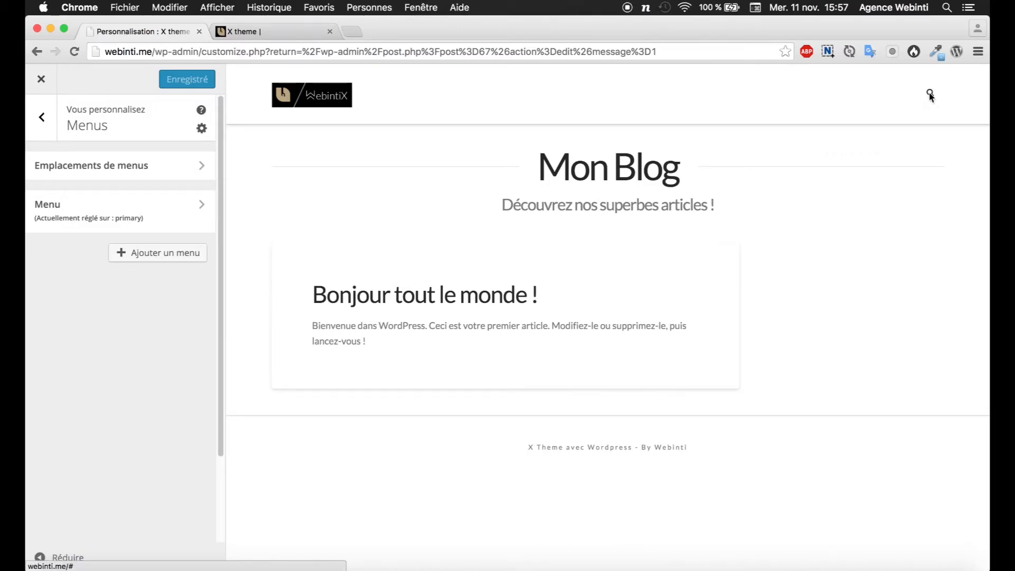
{"action": "left_click", "coordinate": [292, 33]}
{"action": "key", "text": "super+r"}
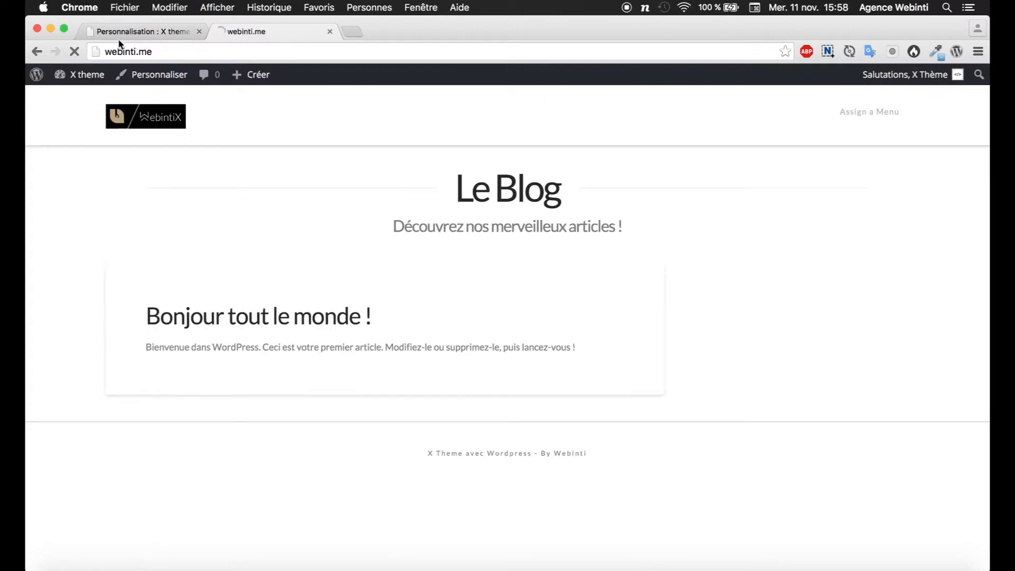
Step: Return to the customizer and check which sidebars the Widgets settings offer
{"action": "left_click", "coordinate": [120, 32]}
{"action": "left_click", "coordinate": [47, 127]}
{"action": "scroll", "coordinate": [84, 262], "scroll_direction": "down", "scroll_amount": 5}
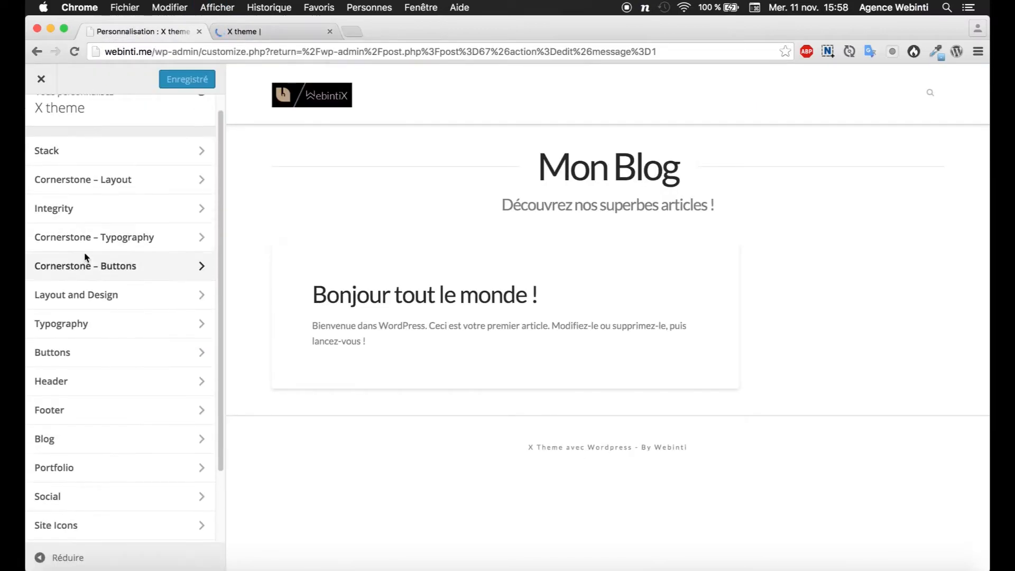
{"action": "left_click", "coordinate": [105, 531]}
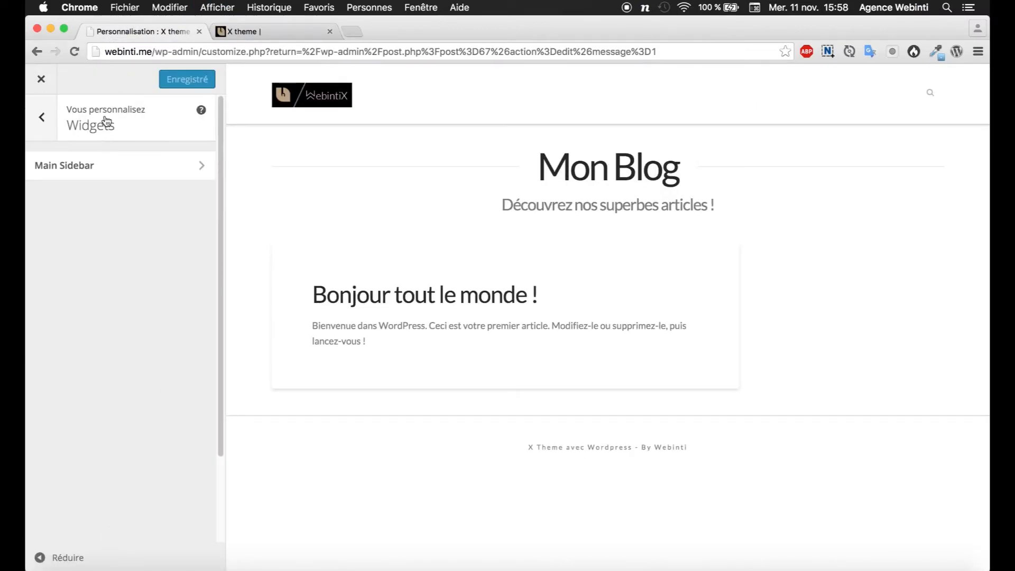
{"action": "left_click", "coordinate": [41, 120]}
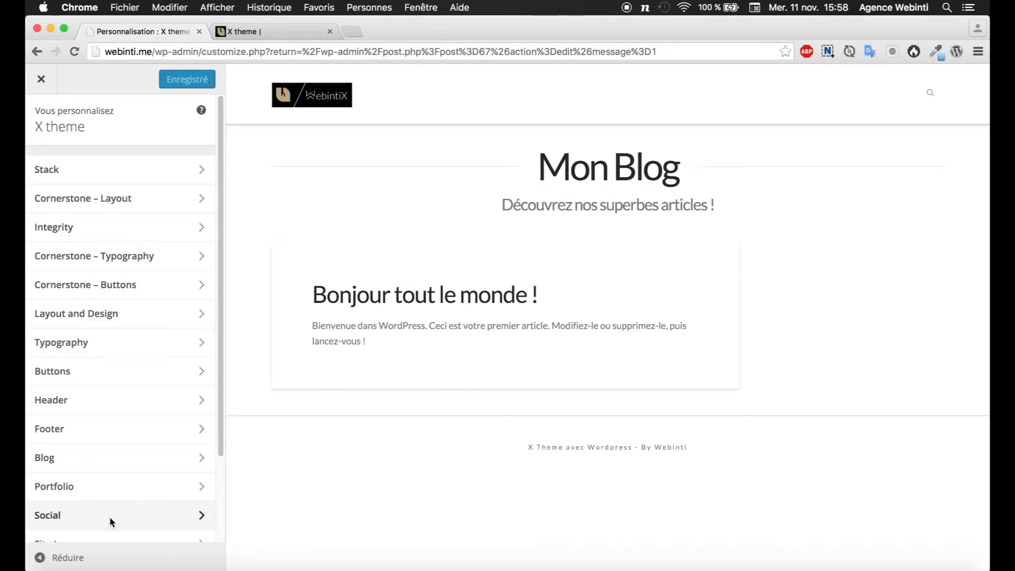
Step: Try the navbar search on the live site with the text BDEBDE, clear it and close the search overlay
{"action": "left_click", "coordinate": [284, 30]}
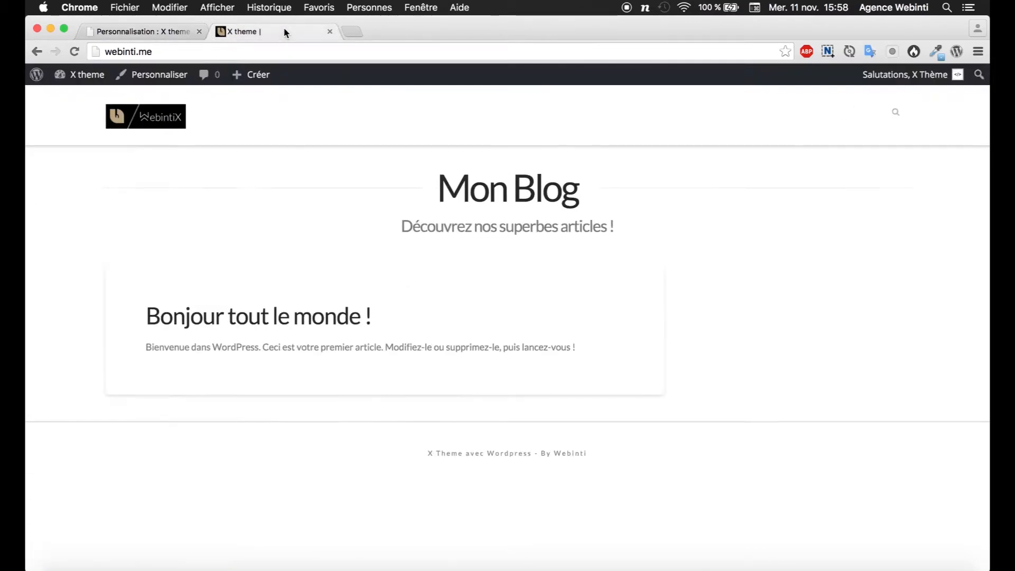
{"action": "left_click", "coordinate": [895, 112]}
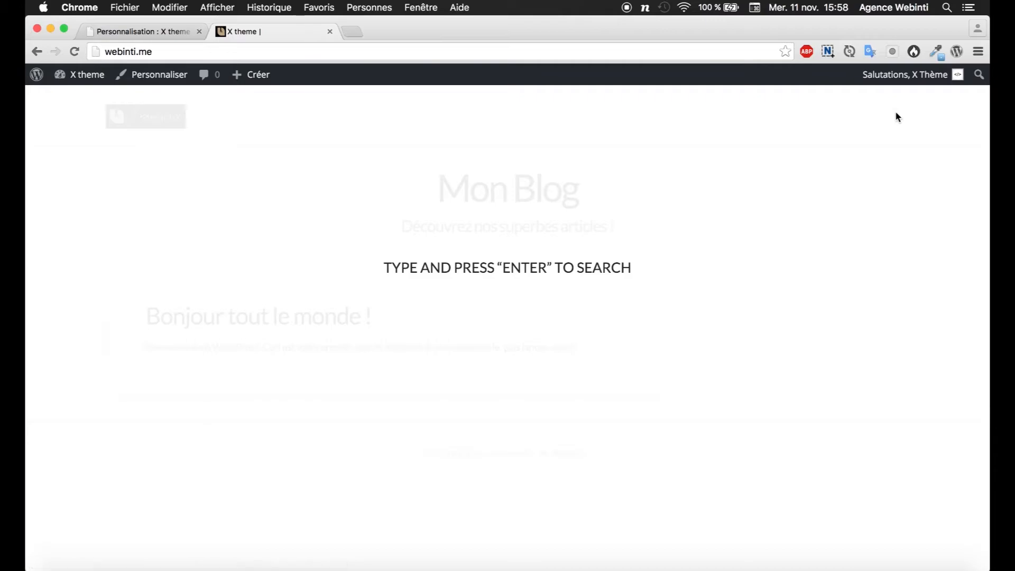
{"action": "type", "text": "BDEBDE"}
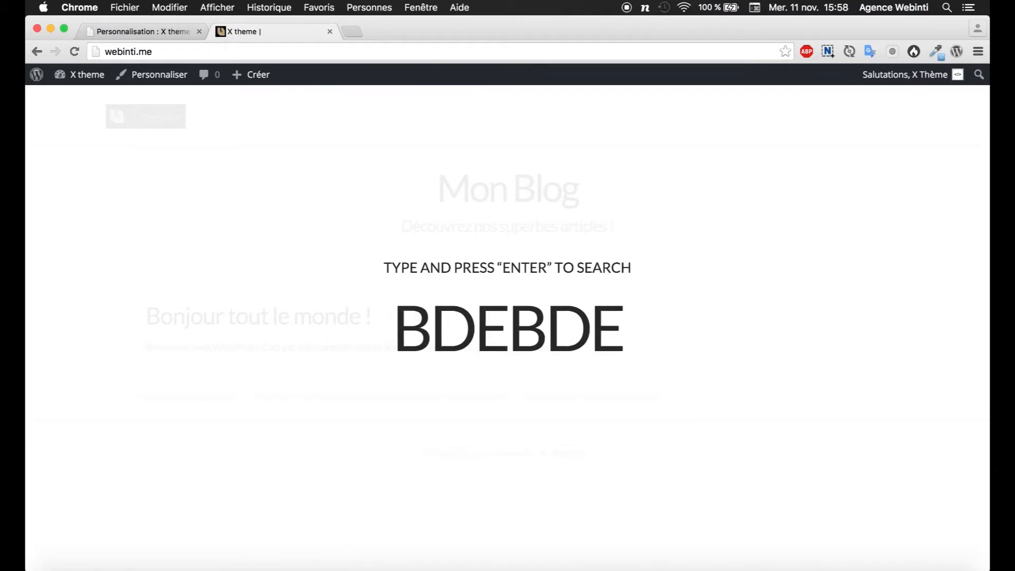
{"action": "key", "text": "BackSpace"}
{"action": "key", "text": "BackSpace"}
{"action": "key", "text": "BackSpace"}
{"action": "key", "text": "BackSpace"}
{"action": "key", "text": "BackSpace"}
{"action": "key", "text": "BackSpace"}
{"action": "left_click", "coordinate": [844, 154]}
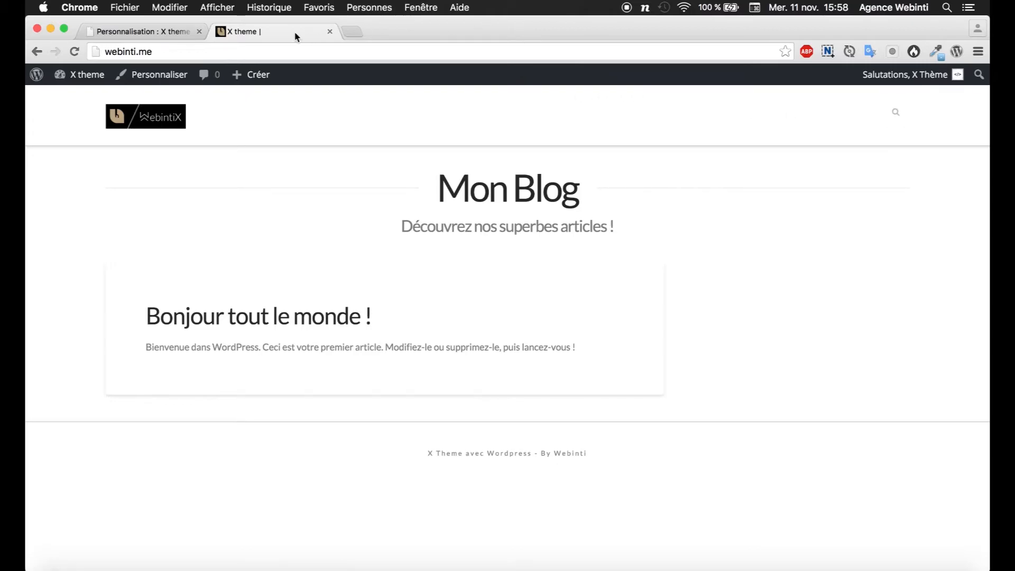
Step: Return to the customizer, turn off Navbar Search in the Header settings, and save and publish the change
{"action": "left_click", "coordinate": [129, 31]}
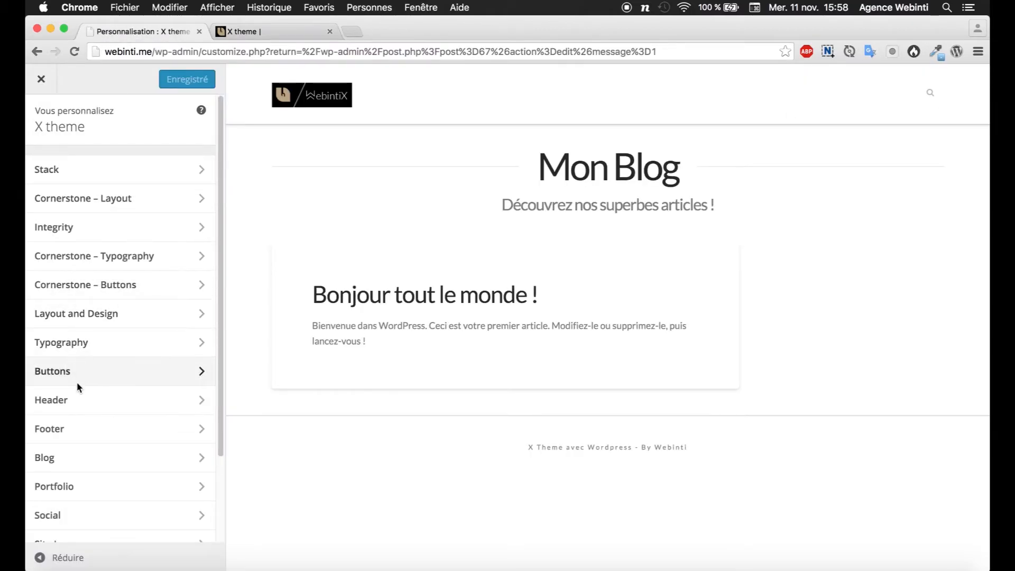
{"action": "left_click", "coordinate": [77, 399]}
{"action": "scroll", "coordinate": [106, 370], "scroll_direction": "down", "scroll_amount": 15}
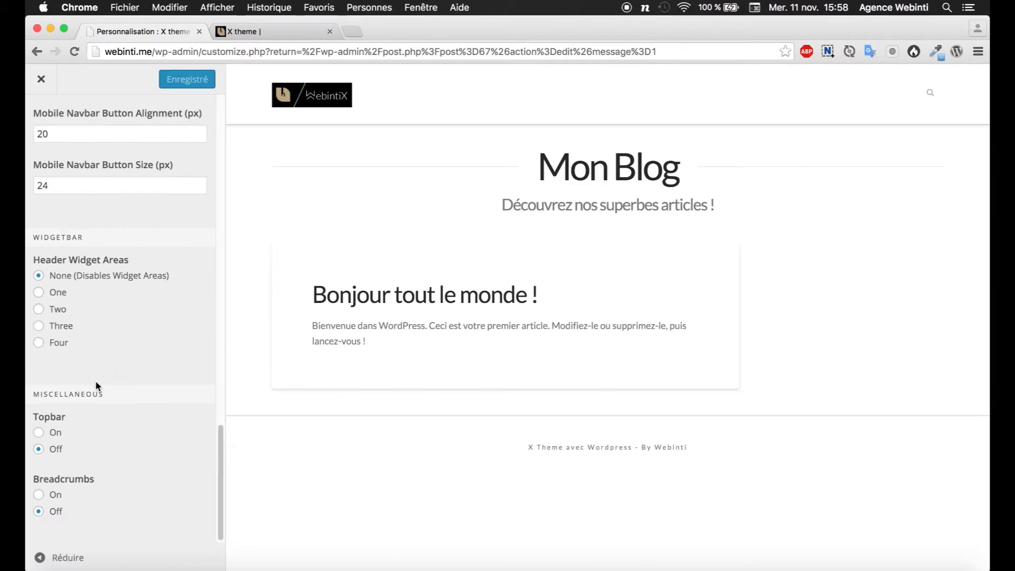
{"action": "scroll", "coordinate": [39, 331], "scroll_direction": "up", "scroll_amount": 8}
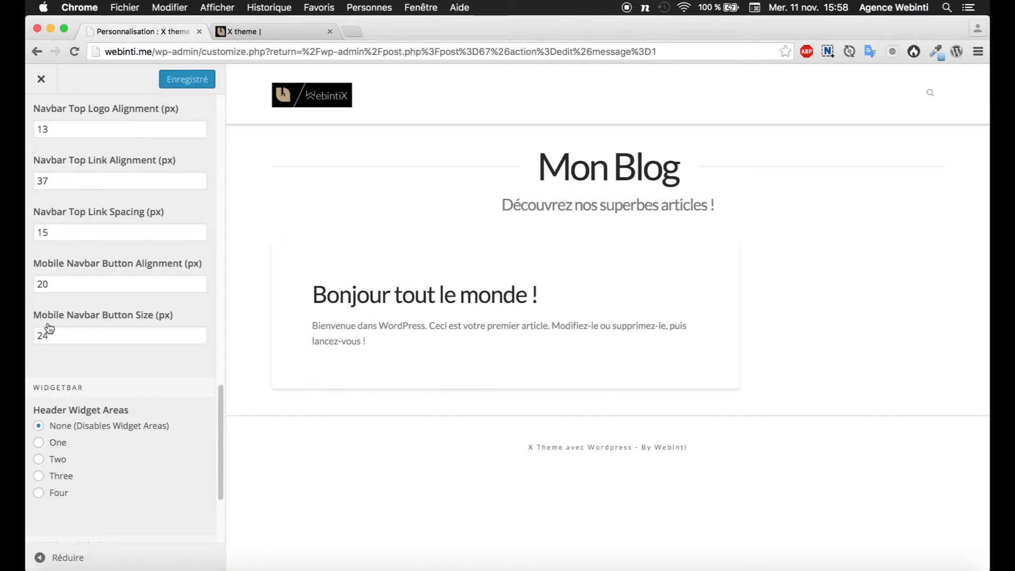
{"action": "scroll", "coordinate": [47, 321], "scroll_direction": "up", "scroll_amount": 5}
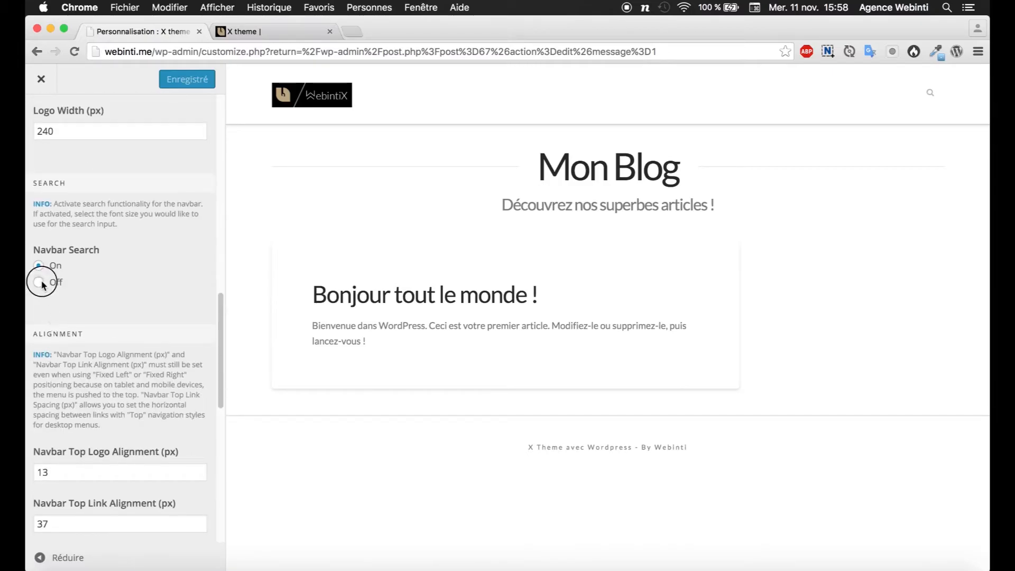
{"action": "left_click", "coordinate": [39, 282]}
{"action": "scroll", "coordinate": [80, 238], "scroll_direction": "up", "scroll_amount": 10}
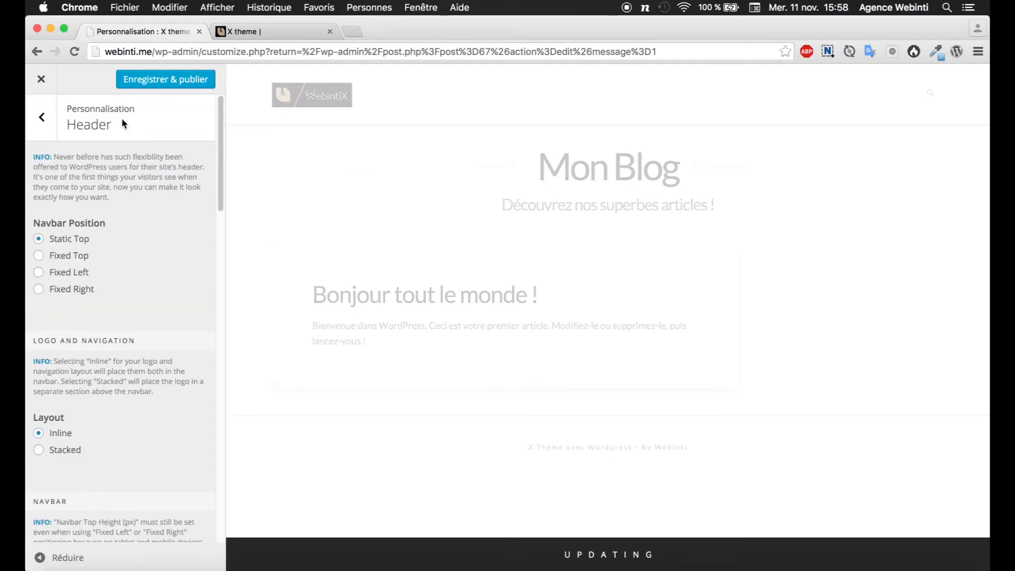
{"action": "left_click", "coordinate": [142, 80]}
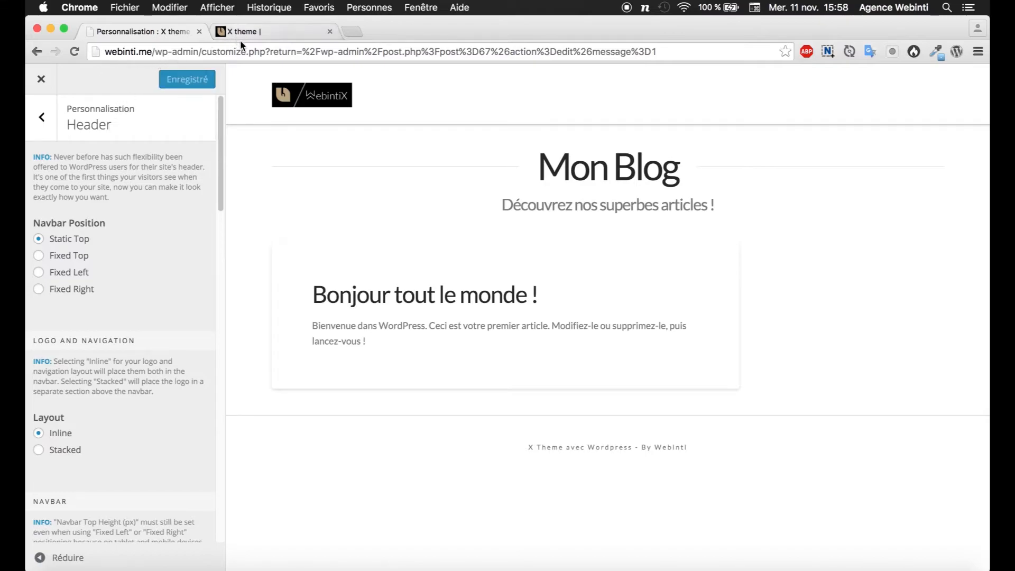
Step: Close the customizer and open the Home page in the Cornerstone editor
{"action": "left_click", "coordinate": [45, 118]}
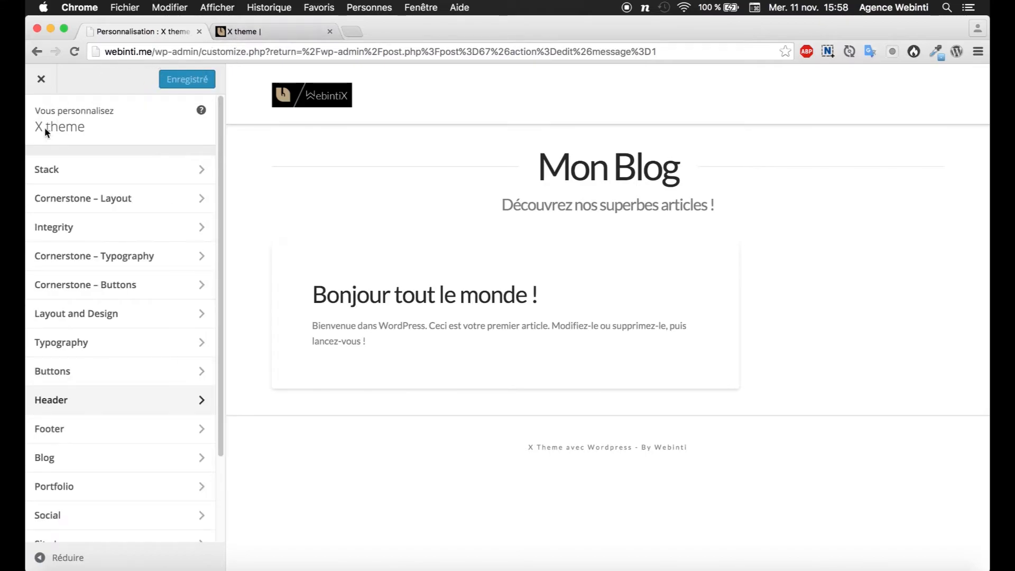
{"action": "left_click", "coordinate": [41, 81]}
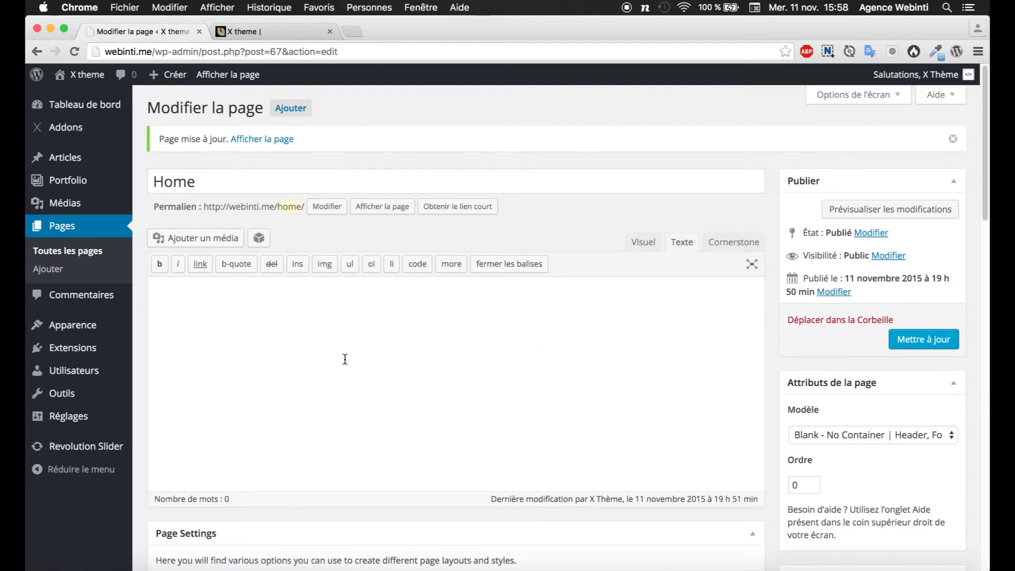
{"action": "left_click", "coordinate": [726, 241]}
{"action": "left_click", "coordinate": [450, 439]}
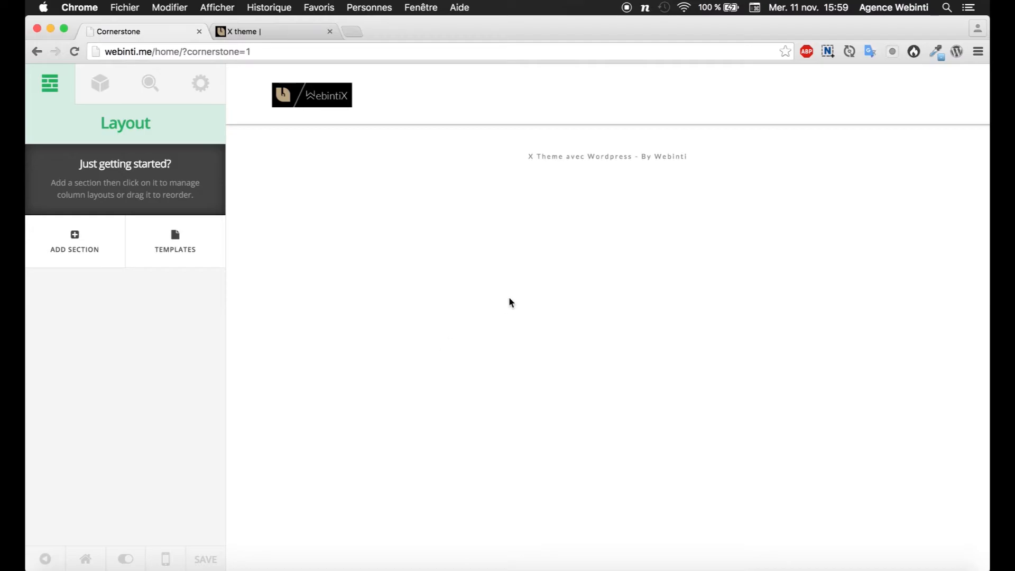
Step: Switch to Photoshop and review the welcome banner in the onepage.psd mockup
{"action": "mouse_move", "coordinate": [615, 568]}
{"action": "left_click", "coordinate": [593, 552]}
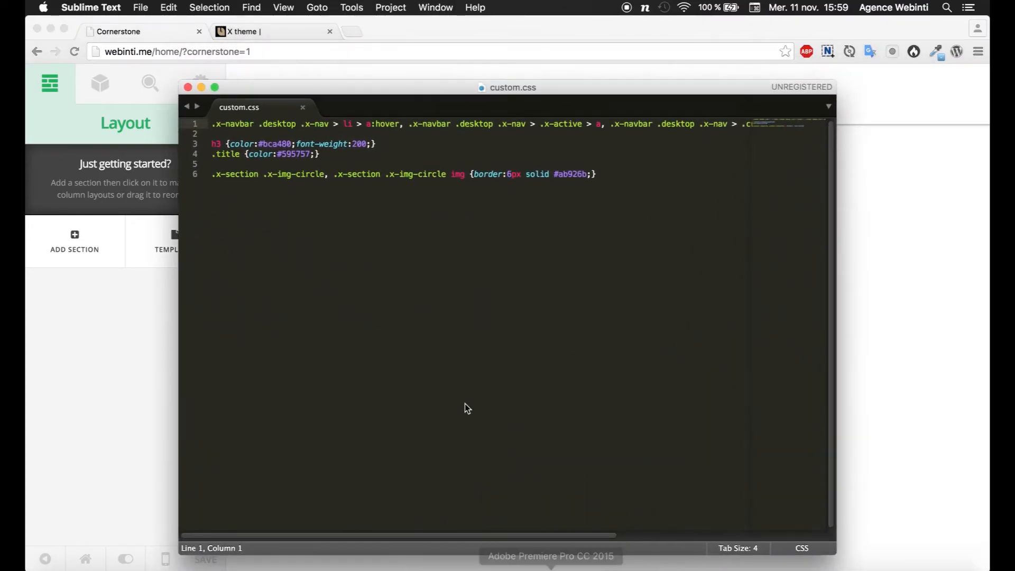
{"action": "left_click", "coordinate": [486, 544]}
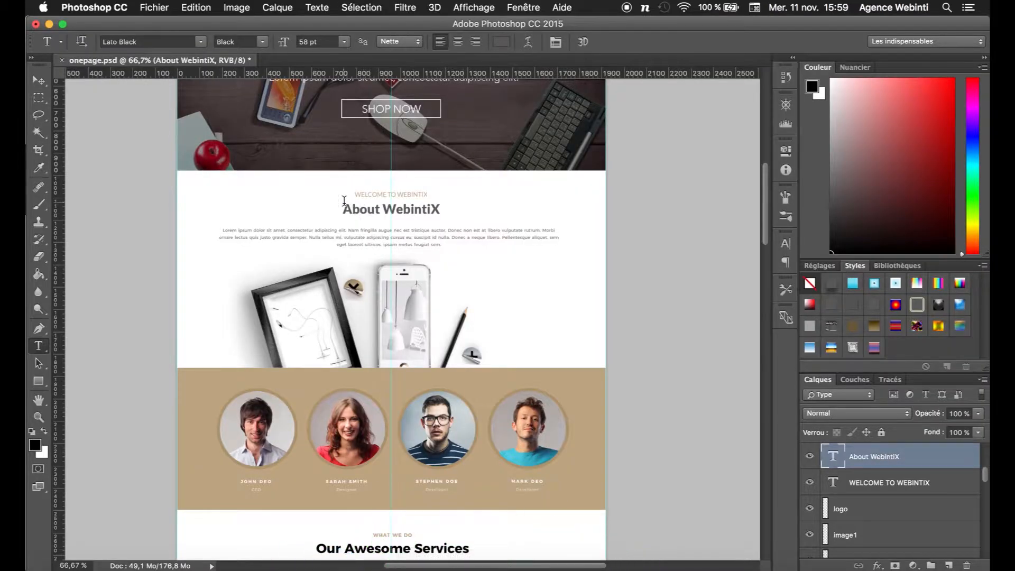
{"action": "scroll", "coordinate": [340, 201], "scroll_direction": "up", "scroll_amount": 5}
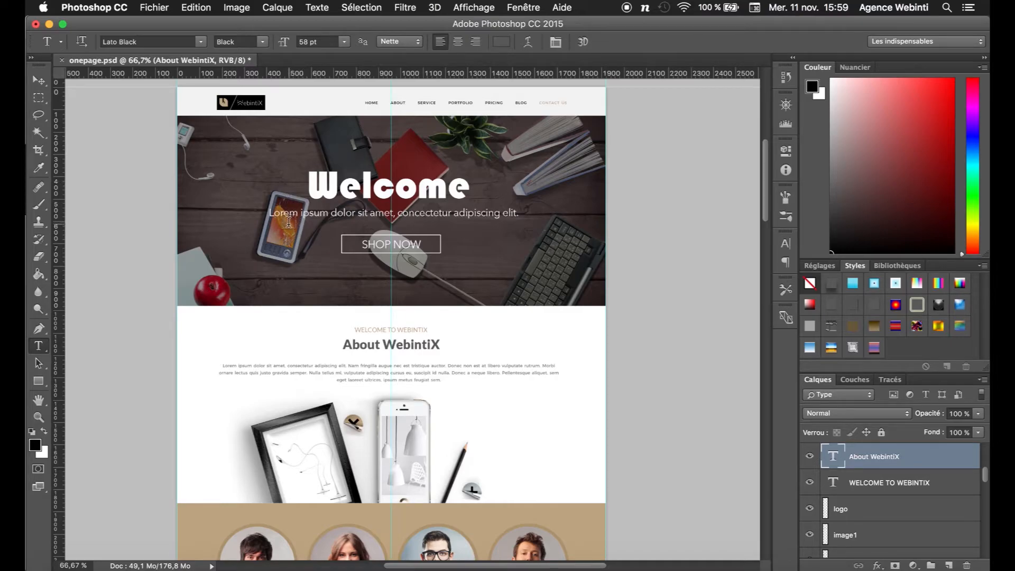
Step: Back in Chrome, add a section named Slider with a single-column row to the Cornerstone layout and save the page
{"action": "left_click", "coordinate": [95, 549]}
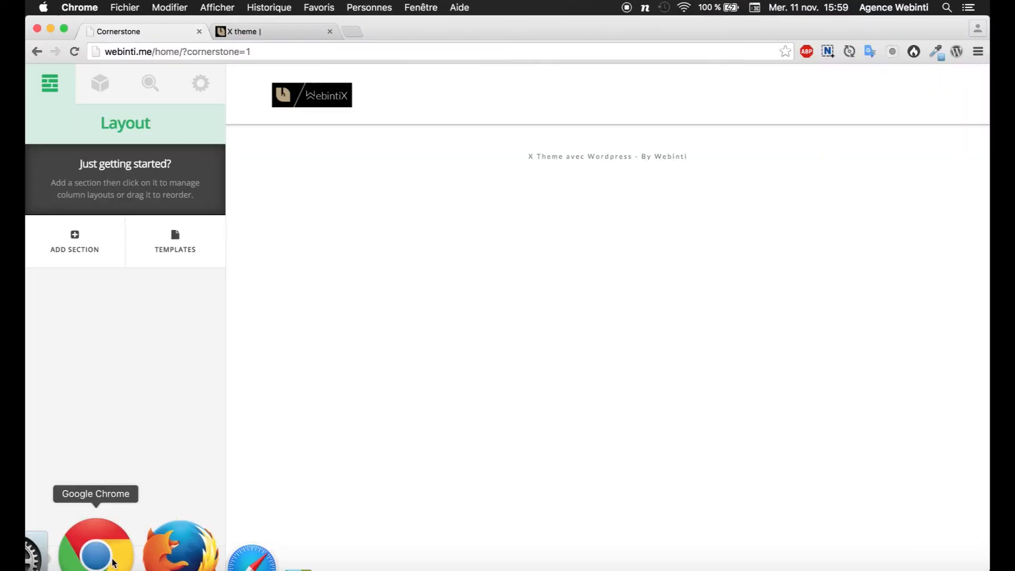
{"action": "left_click", "coordinate": [78, 253]}
{"action": "left_click", "coordinate": [136, 301]}
{"action": "left_click_drag", "start_coordinate": [110, 253], "coordinate": [34, 221]}
{"action": "type", "text": "Slider"}
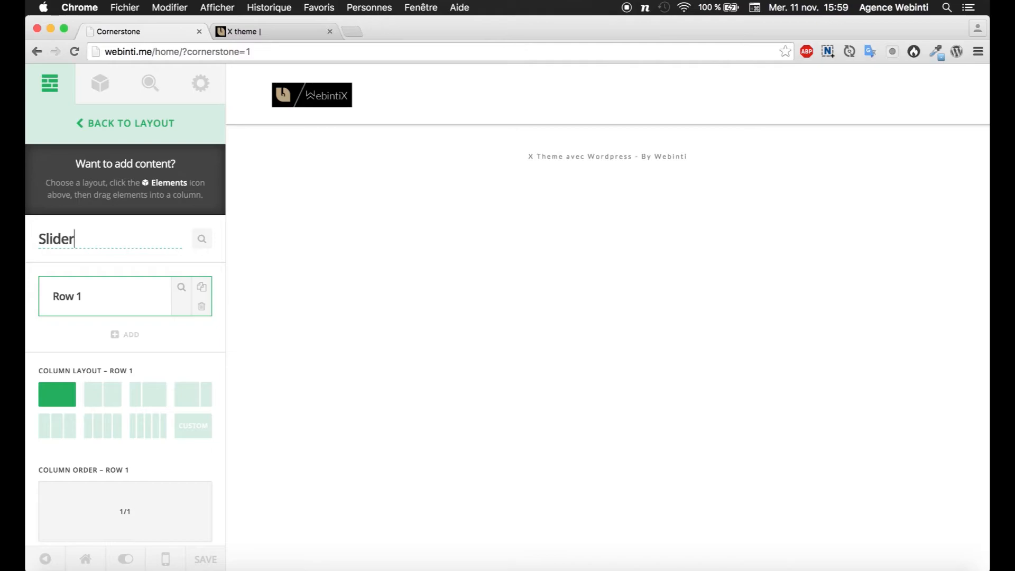
{"action": "left_click", "coordinate": [50, 394]}
{"action": "left_click", "coordinate": [76, 125]}
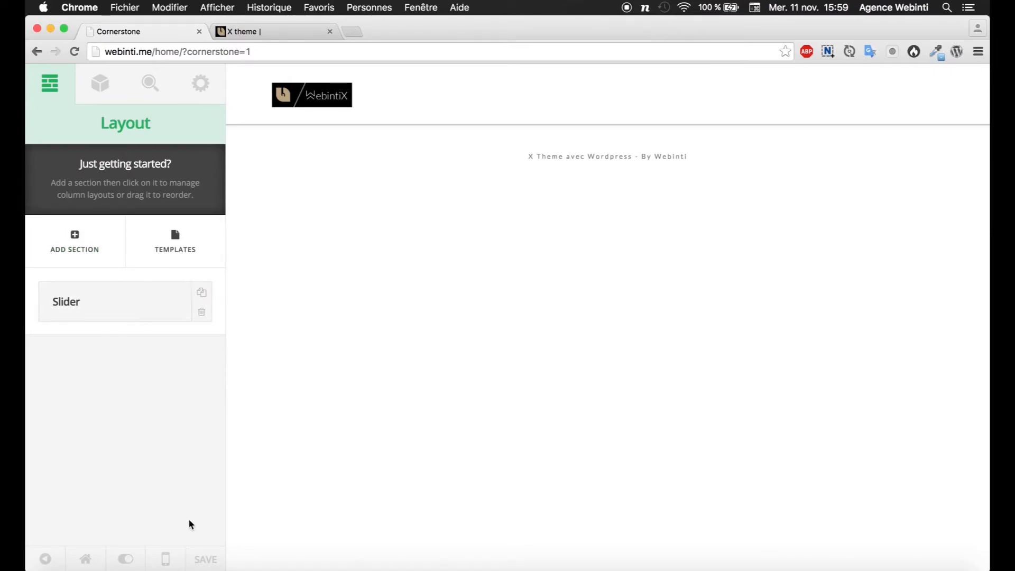
{"action": "left_click", "coordinate": [204, 559]}
Step: Search the Cornerstone elements for sli and go back to the Home page's WordPress editor
{"action": "left_click", "coordinate": [102, 88]}
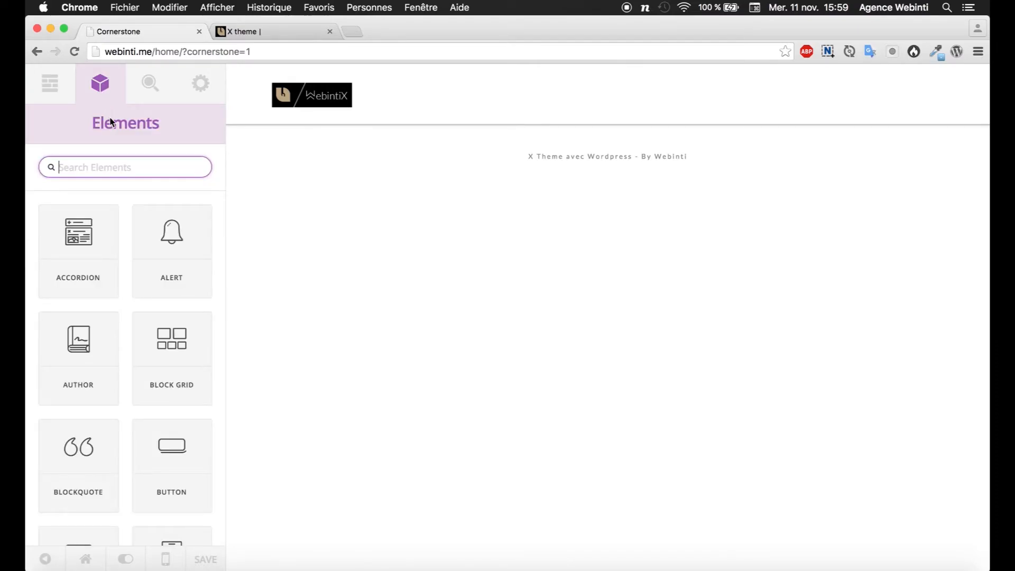
{"action": "type", "text": "sli"}
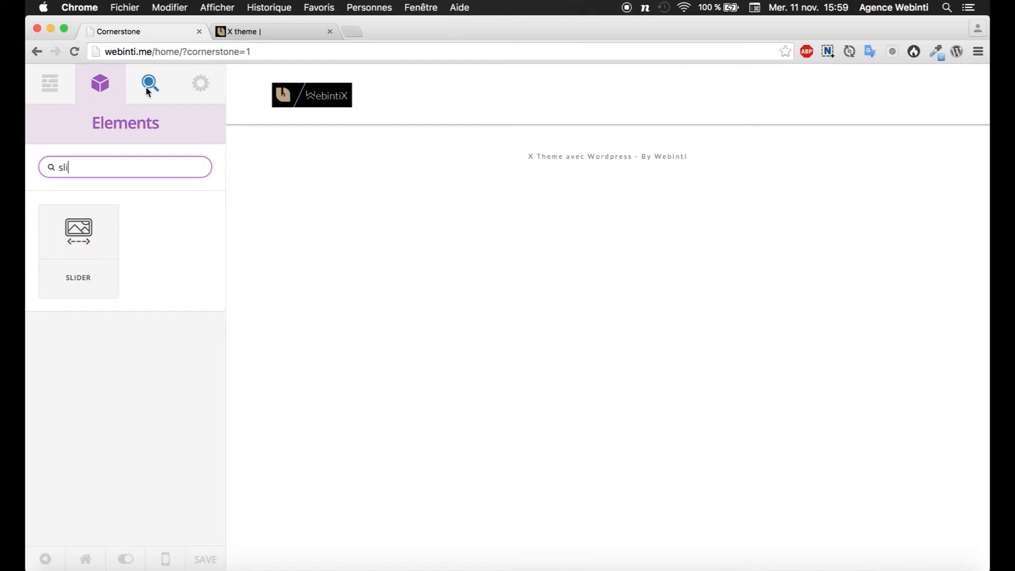
{"action": "left_click", "coordinate": [37, 51]}
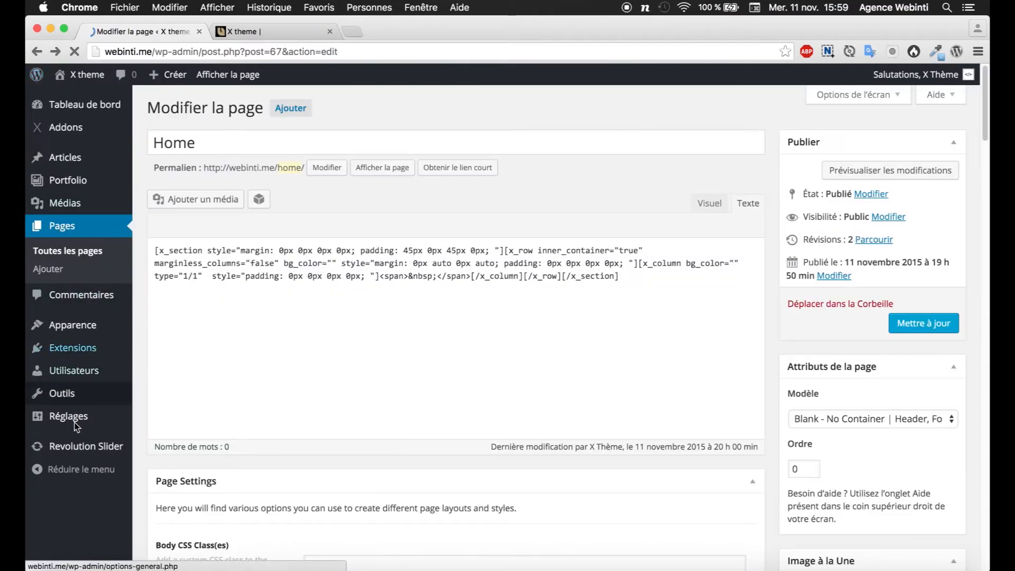
Step: Create a new default slider in Revolution Slider with both its title and its alias set to slider
{"action": "mouse_move", "coordinate": [70, 454]}
{"action": "left_click", "coordinate": [151, 450]}
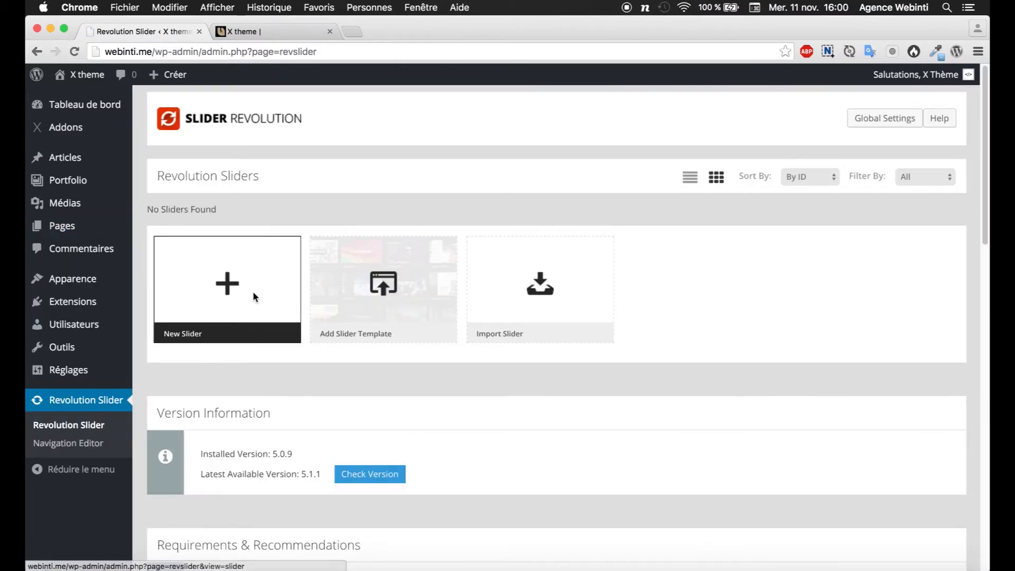
{"action": "left_click", "coordinate": [227, 290]}
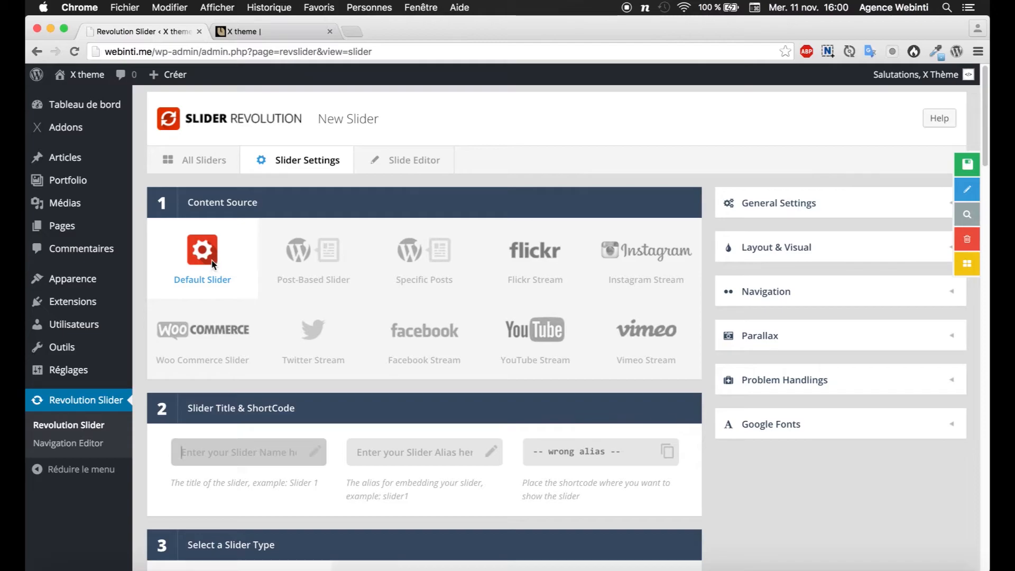
{"action": "scroll", "coordinate": [211, 259], "scroll_direction": "down", "scroll_amount": 3}
{"action": "left_click", "coordinate": [232, 337]}
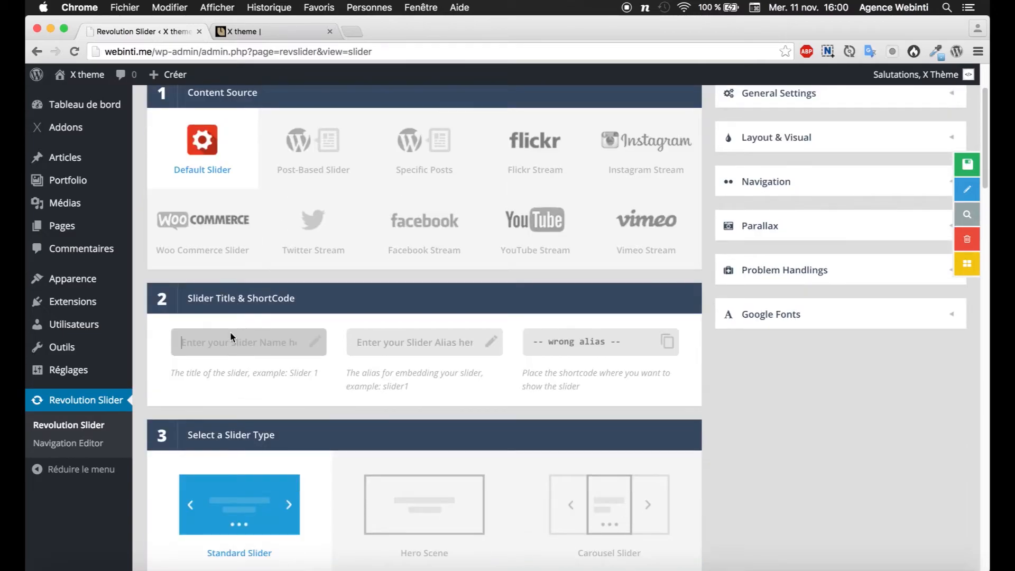
{"action": "type", "text": "slider"}
{"action": "key", "text": "Tab"}
{"action": "type", "text": "slide"}
{"action": "scroll", "coordinate": [227, 342], "scroll_direction": "down", "scroll_amount": 5}
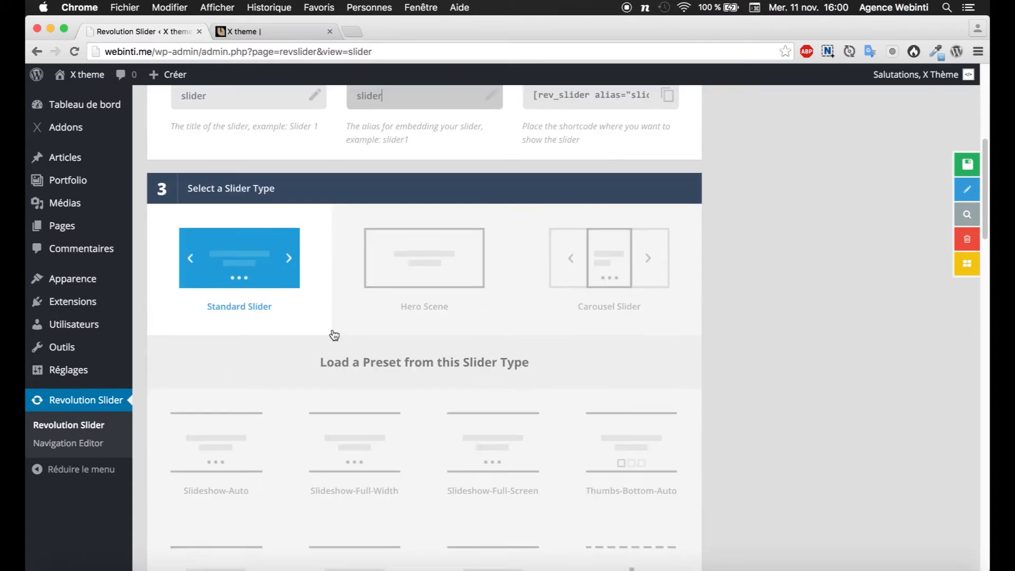
Step: Choose the Hero Scene slider type with the Wide-Full-Width preset and save the slider settings
{"action": "left_click", "coordinate": [418, 272]}
{"action": "scroll", "coordinate": [416, 272], "scroll_direction": "down", "scroll_amount": 1}
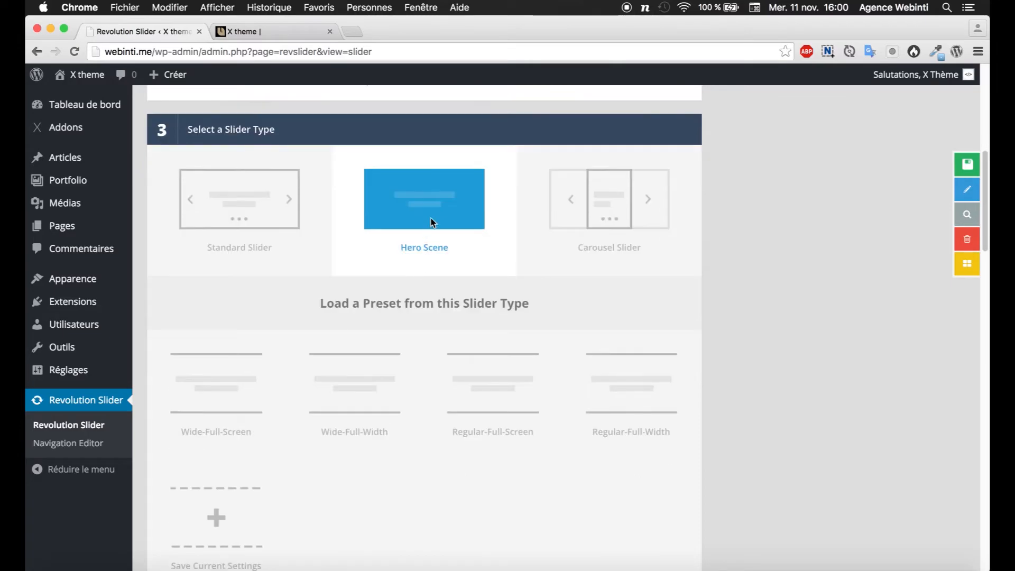
{"action": "scroll", "coordinate": [431, 223], "scroll_direction": "down", "scroll_amount": 1}
{"action": "left_click", "coordinate": [379, 360]}
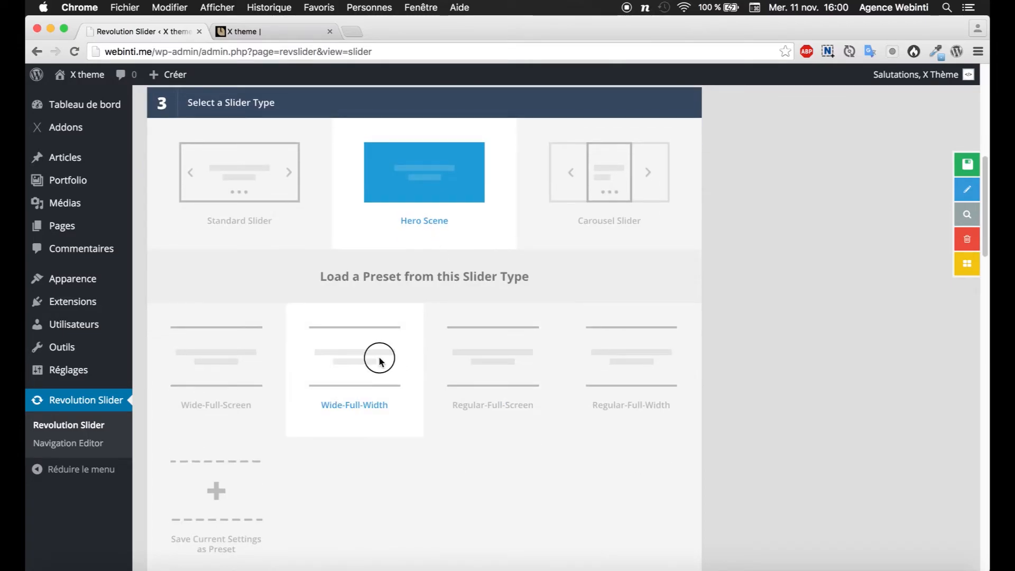
{"action": "scroll", "coordinate": [382, 345], "scroll_direction": "down", "scroll_amount": 12}
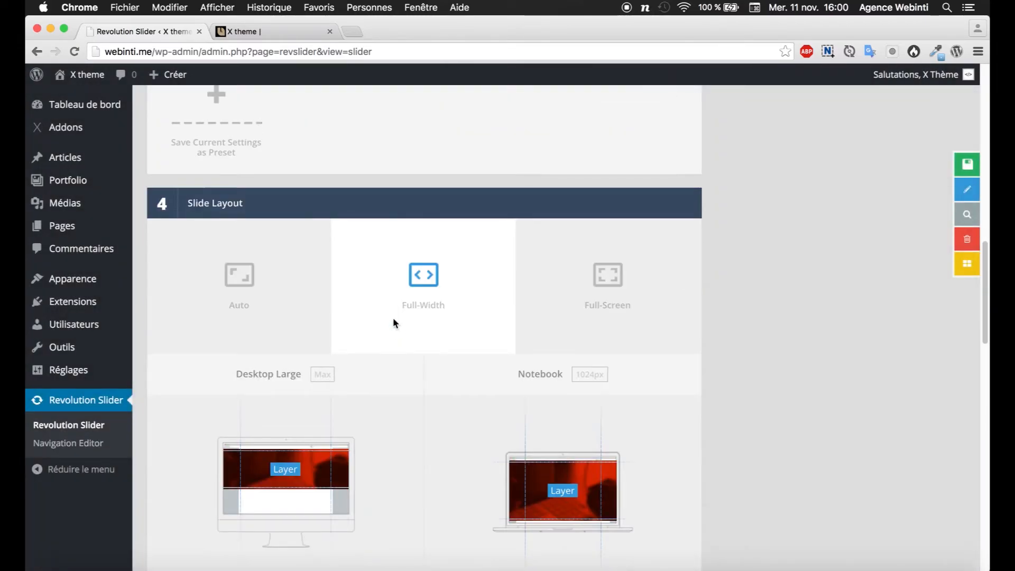
{"action": "scroll", "coordinate": [393, 326], "scroll_direction": "down", "scroll_amount": 15}
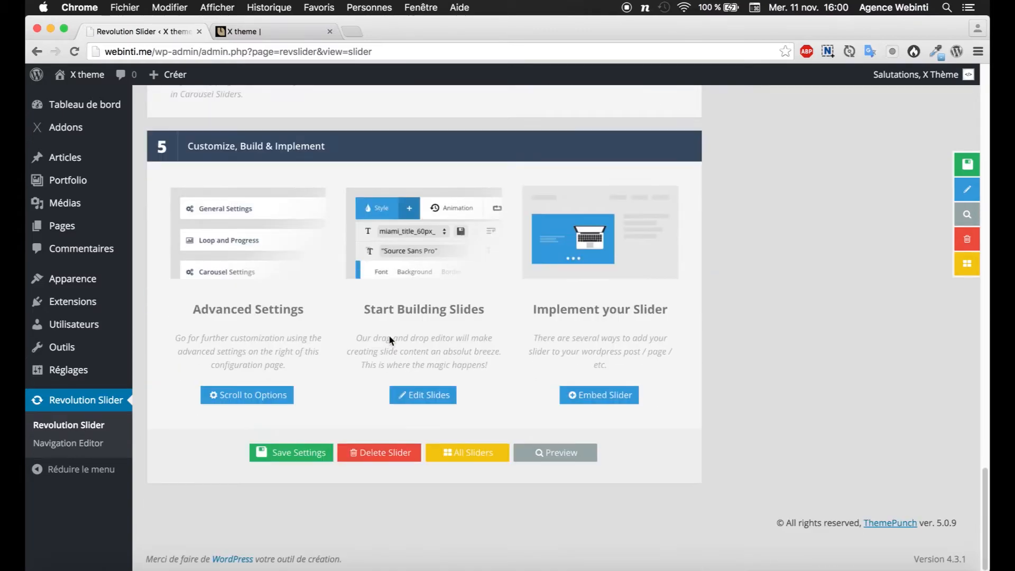
{"action": "left_click", "coordinate": [291, 453]}
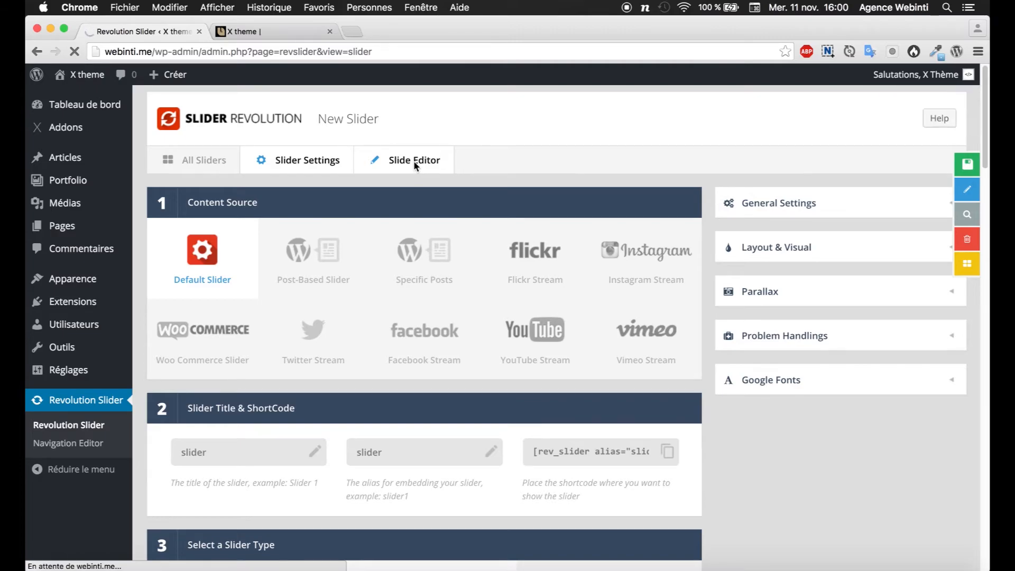
Step: Go to the list of all sliders and open the slider named slider in the slide editor
{"action": "mouse_move", "coordinate": [502, 555]}
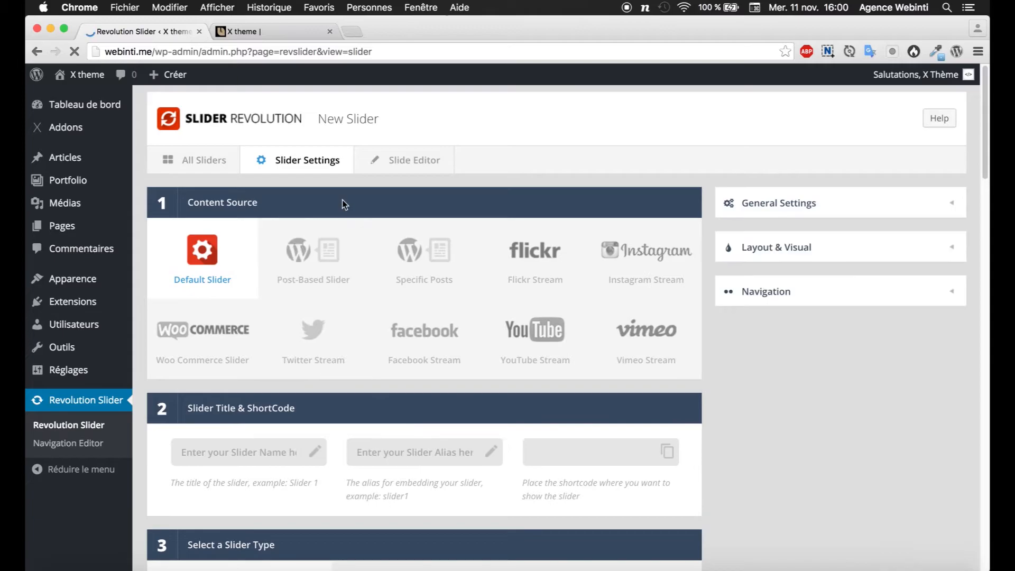
{"action": "scroll", "coordinate": [344, 199], "scroll_direction": "down", "scroll_amount": 3}
{"action": "scroll", "coordinate": [353, 223], "scroll_direction": "up", "scroll_amount": 12}
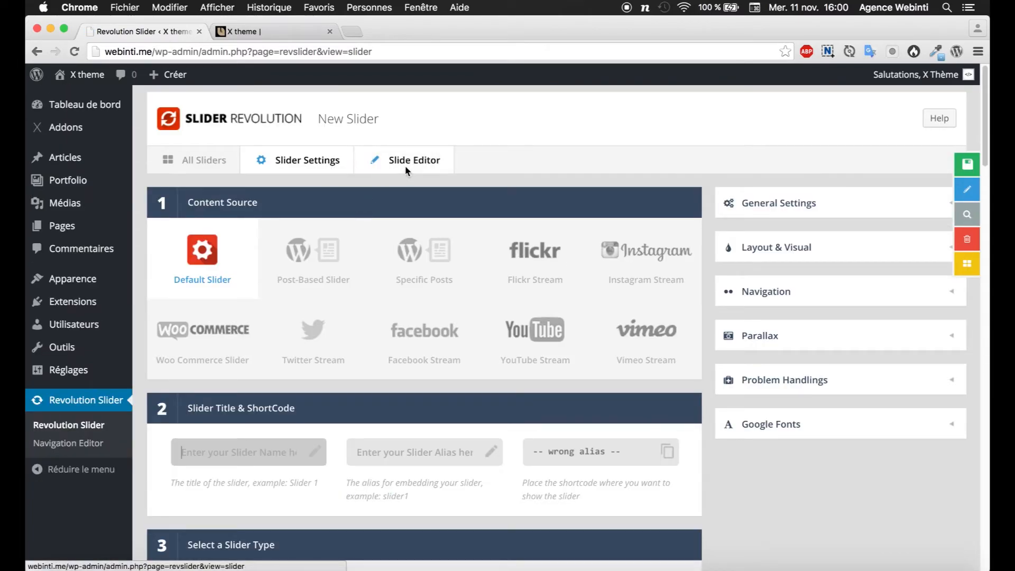
{"action": "left_click", "coordinate": [186, 160]}
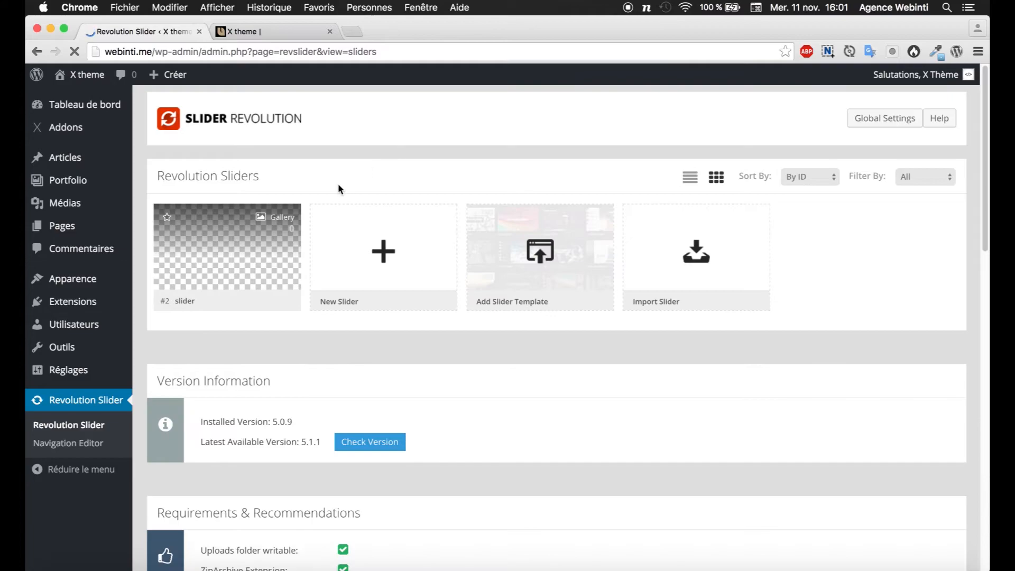
{"action": "left_click", "coordinate": [230, 242]}
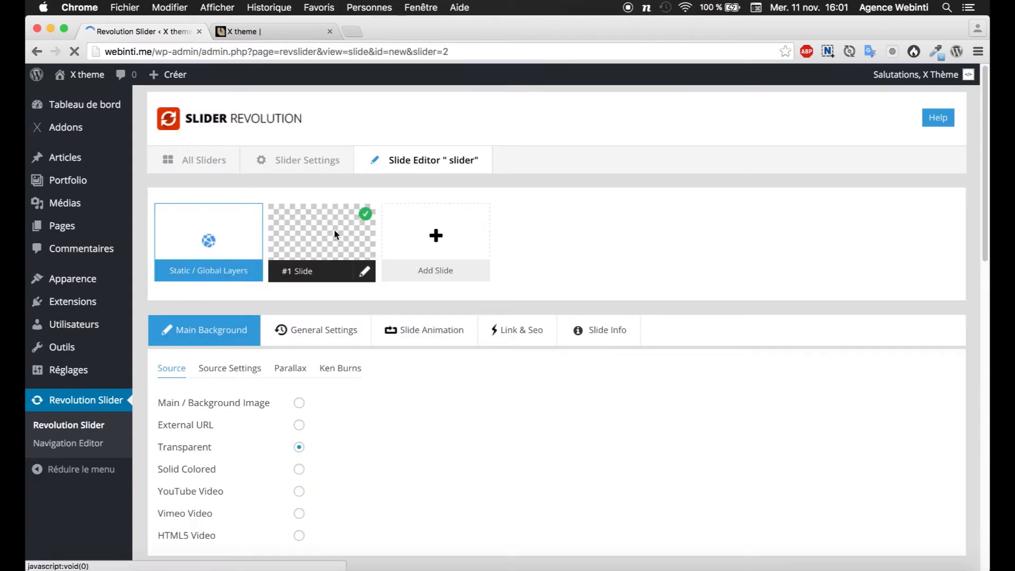
Step: Set the slide background source to Main / Background Image and upload slide-img2.jpg from the WebintiX folder in Finder
{"action": "scroll", "coordinate": [347, 265], "scroll_direction": "down", "scroll_amount": 9}
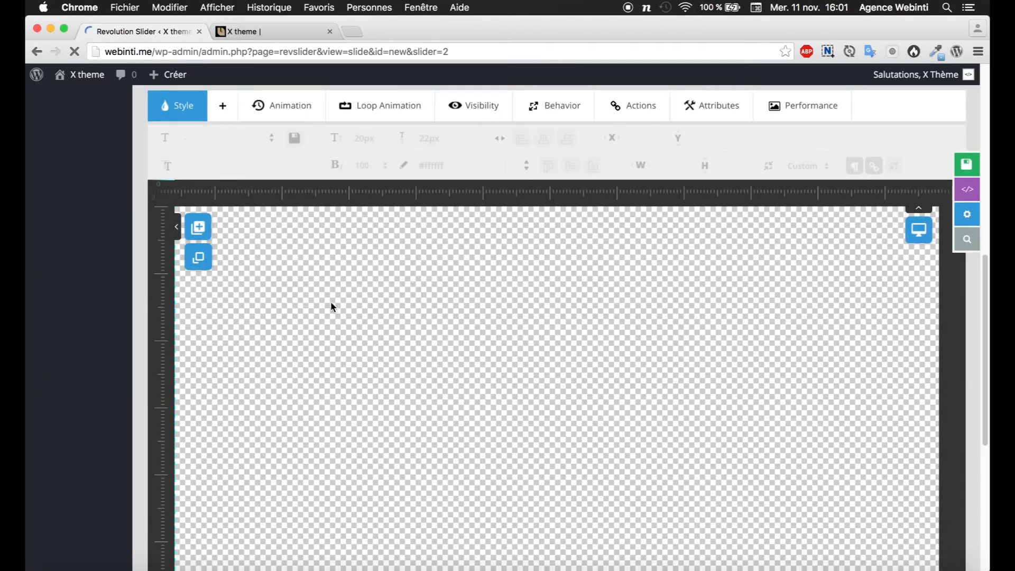
{"action": "scroll", "coordinate": [452, 231], "scroll_direction": "up", "scroll_amount": 9}
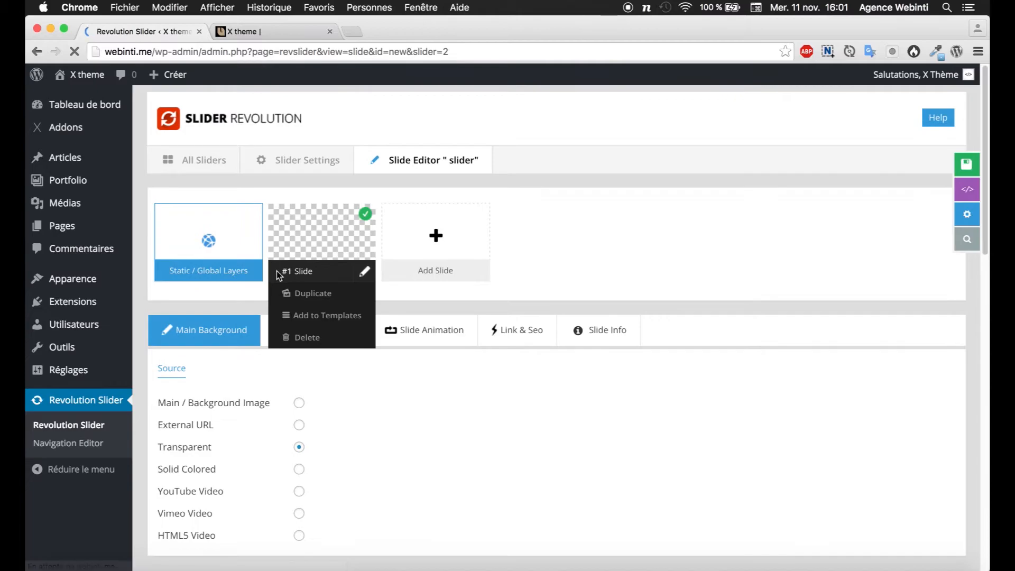
{"action": "left_click", "coordinate": [298, 403]}
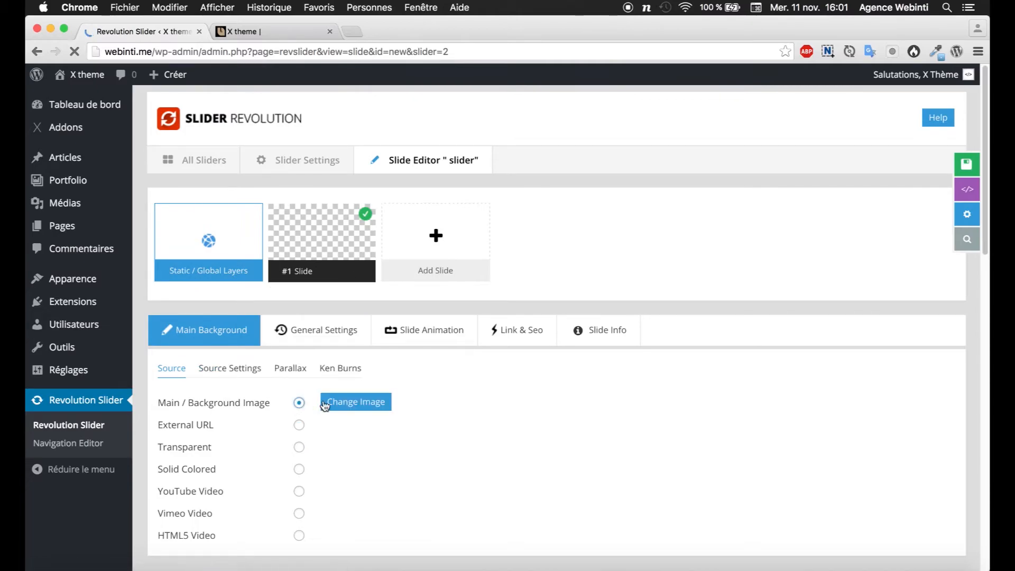
{"action": "left_click", "coordinate": [354, 403]}
{"action": "left_click", "coordinate": [75, 547]}
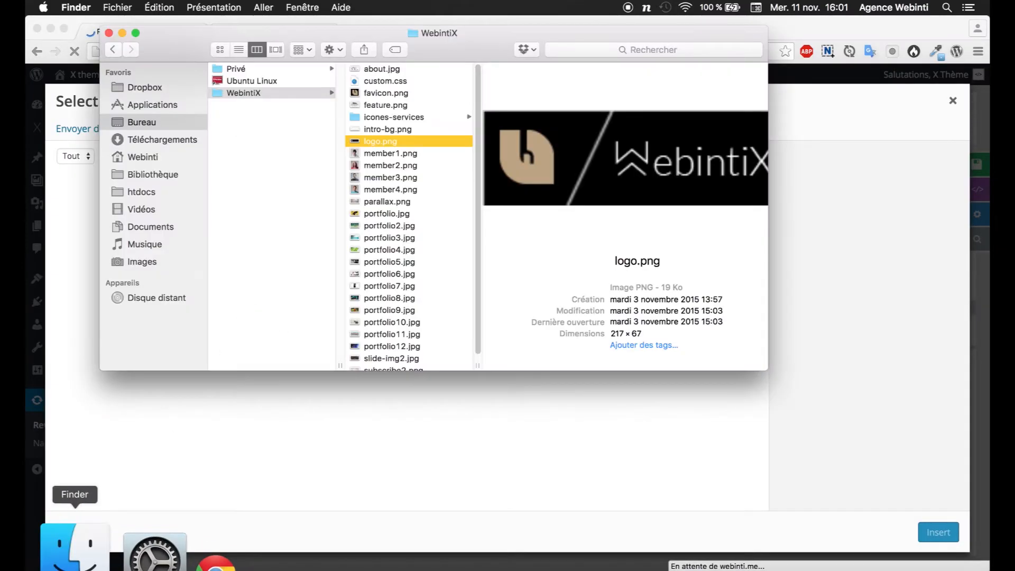
{"action": "scroll", "coordinate": [392, 185], "scroll_direction": "down", "scroll_amount": 1}
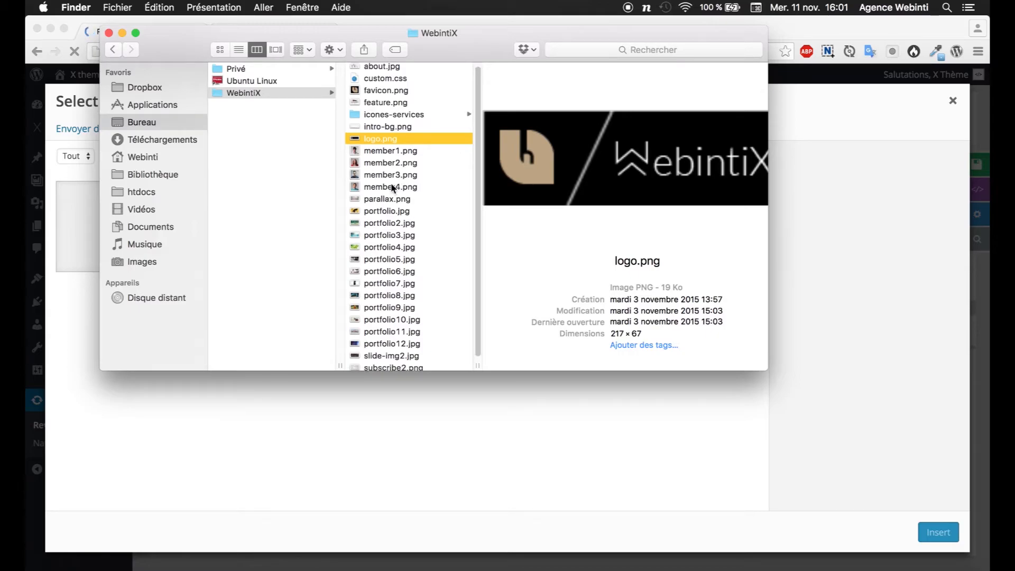
{"action": "left_click", "coordinate": [394, 353]}
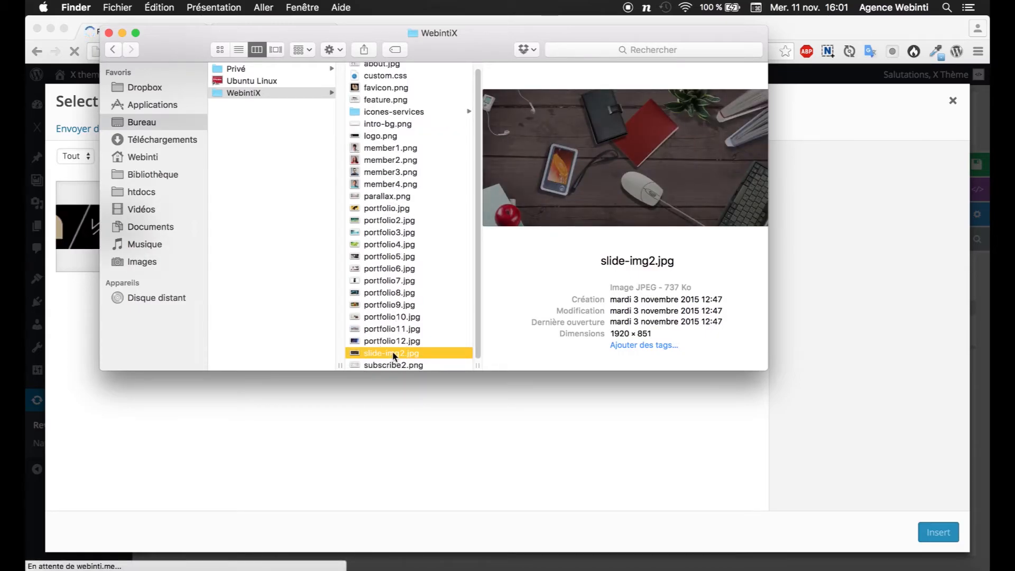
{"action": "left_click_drag", "start_coordinate": [391, 351], "coordinate": [451, 448]}
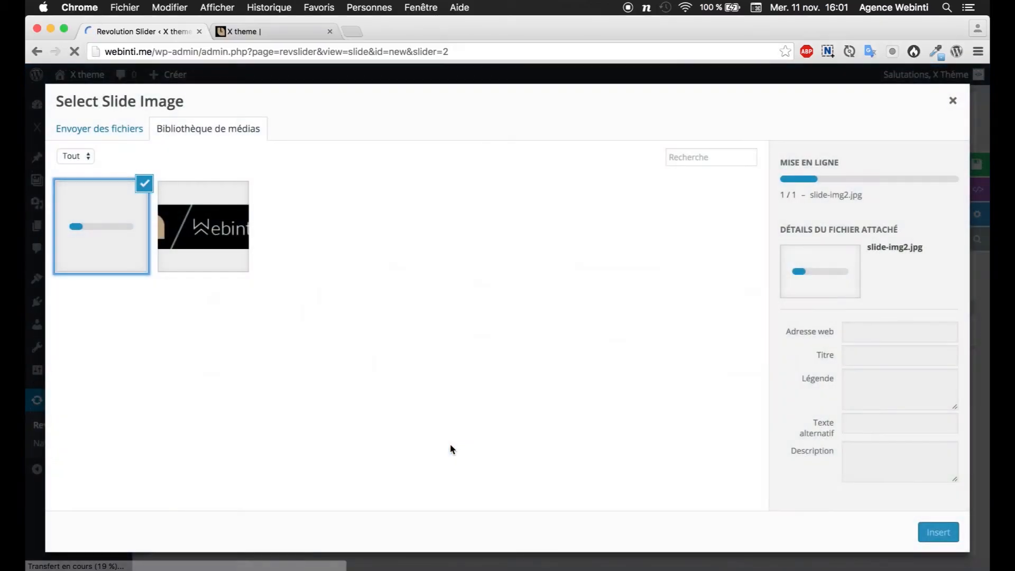
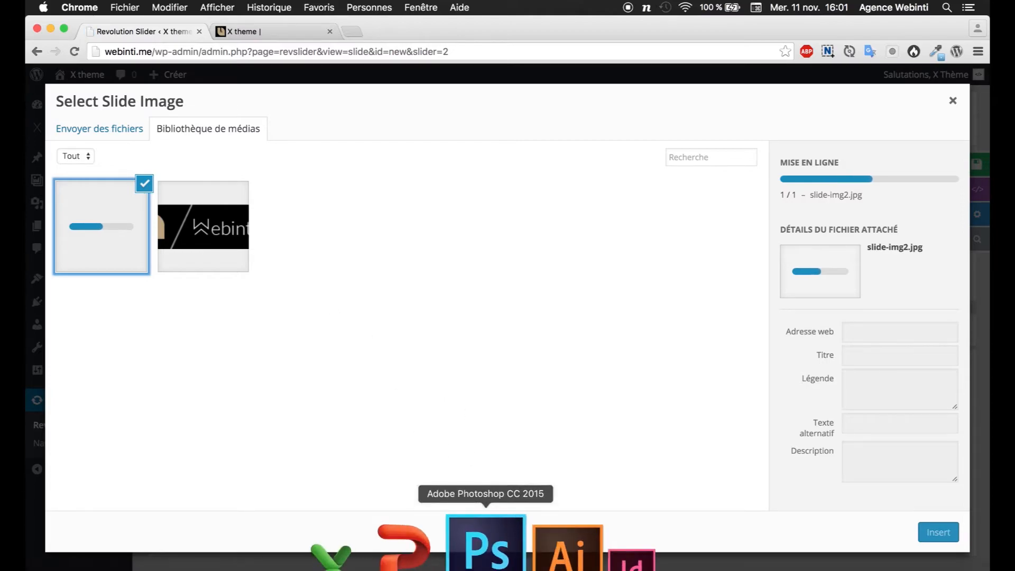
Step: Check the banner in the onepage.psd mockup in Photoshop, return to Chrome and open fr.lipsum.com in a new tab
{"action": "left_click", "coordinate": [486, 560]}
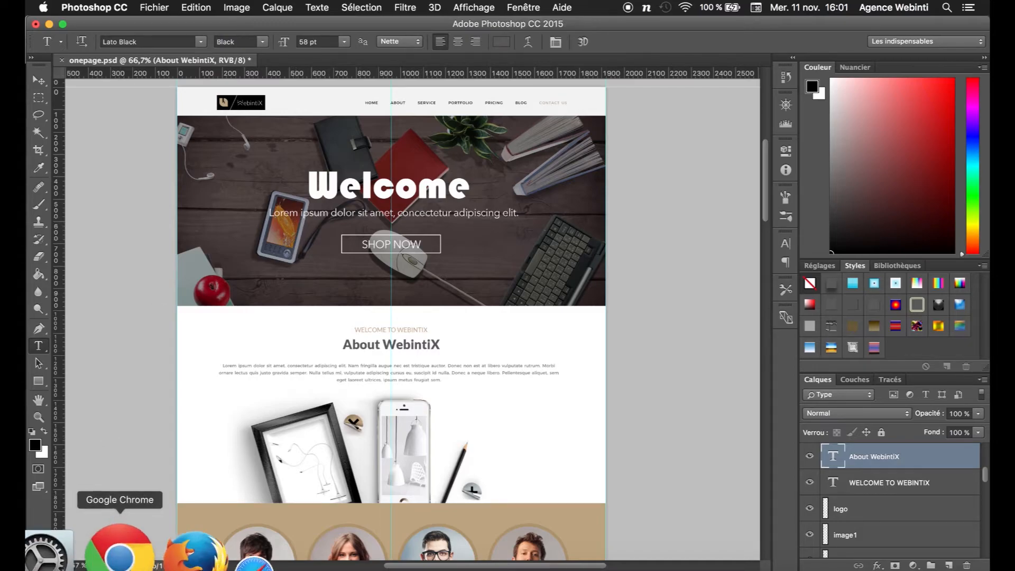
{"action": "left_click", "coordinate": [118, 550]}
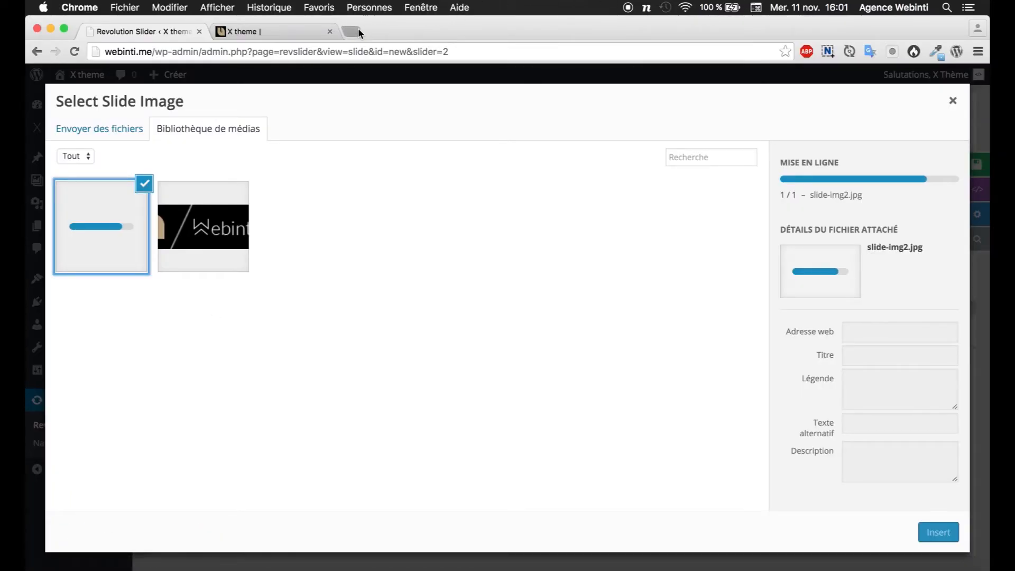
{"action": "left_click", "coordinate": [359, 33]}
{"action": "type", "text": "lorem"}
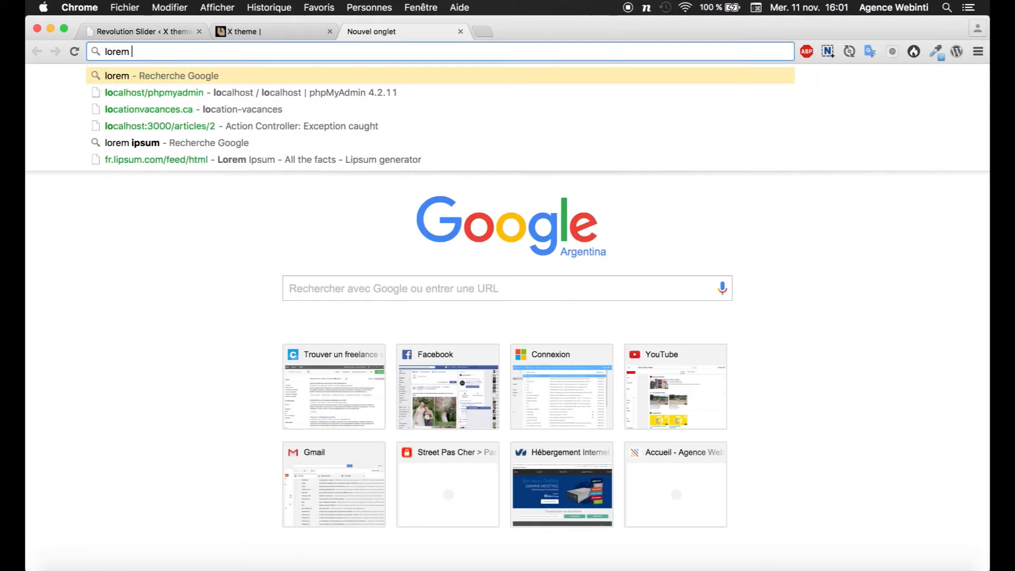
{"action": "type", "text": " ips"}
{"action": "type", "text": "u"}
{"action": "type", "text": "m"}
{"action": "key", "text": "Return"}
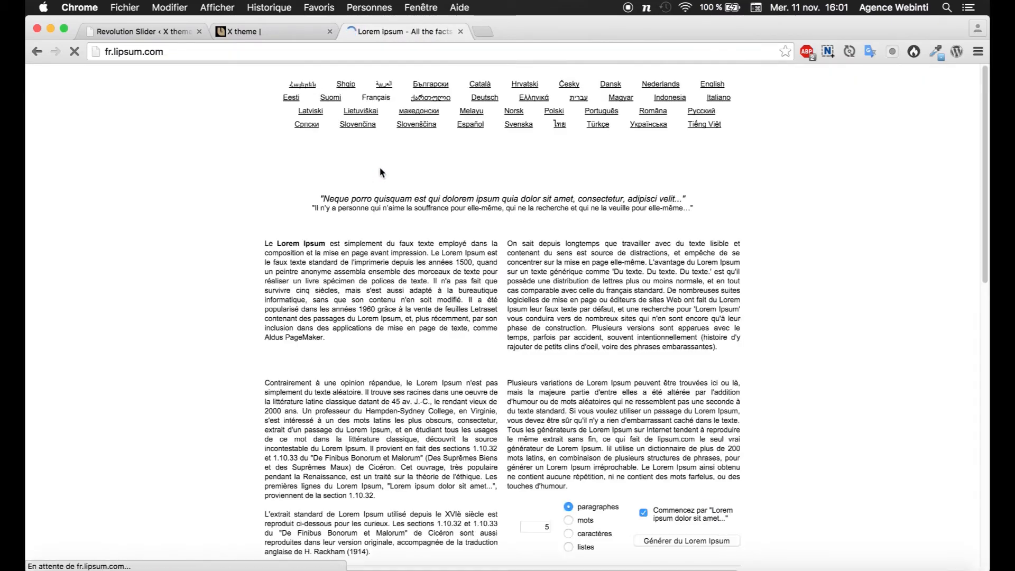
Step: Generate five Lorem Ipsum paragraphs, select the sentence "Lorem ipsum dolor sit amet, consectetur adipiscing elit" and return to the Revolution Slider page
{"action": "scroll", "coordinate": [707, 400], "scroll_direction": "down", "scroll_amount": 2}
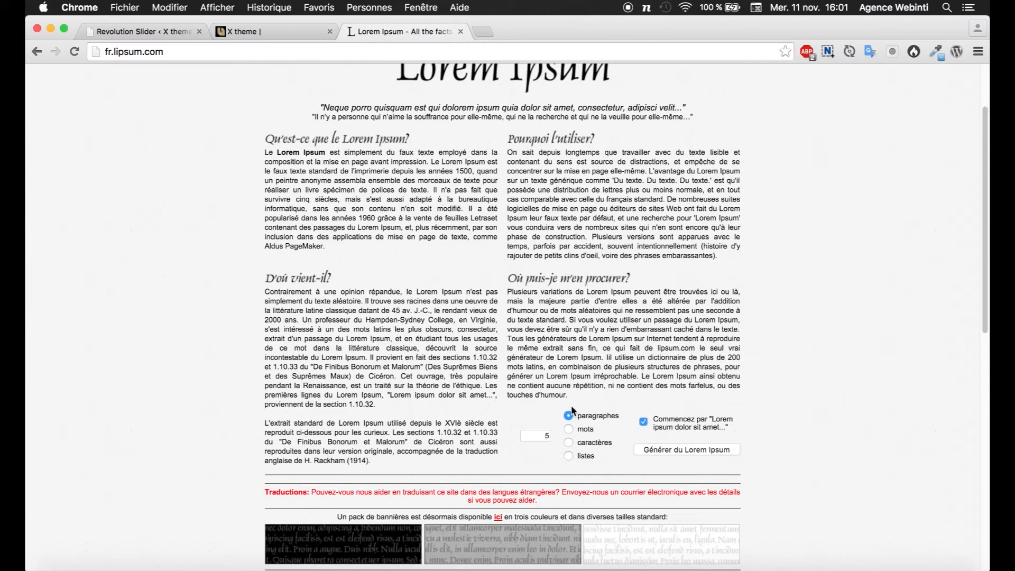
{"action": "left_click", "coordinate": [681, 454]}
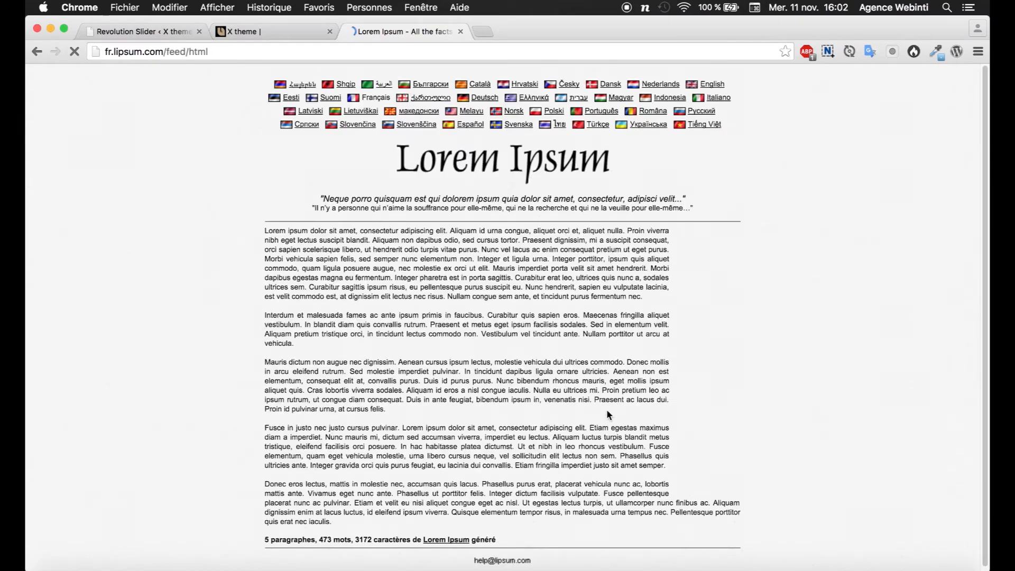
{"action": "left_click_drag", "start_coordinate": [266, 232], "coordinate": [447, 231]}
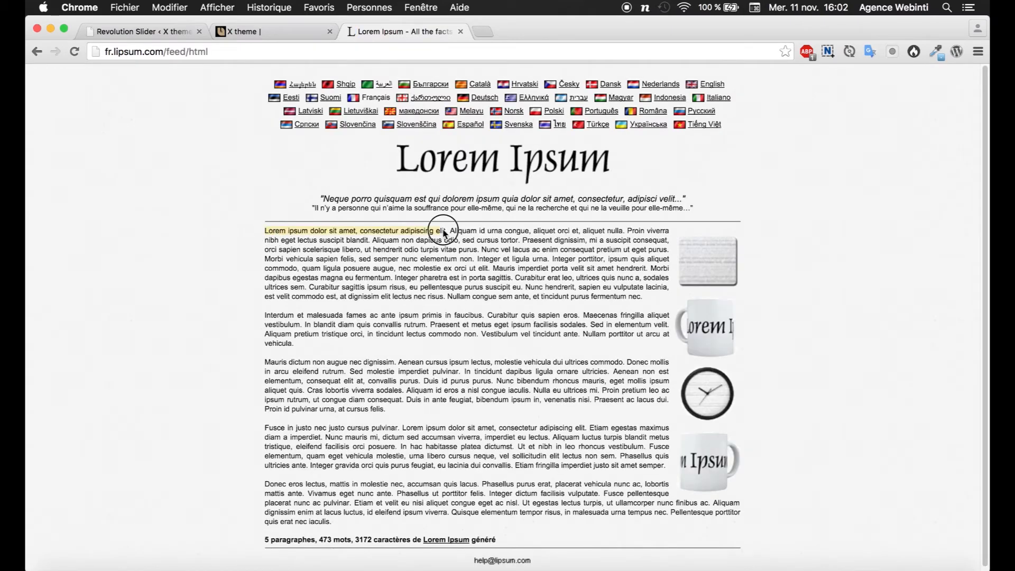
{"action": "left_click", "coordinate": [150, 36]}
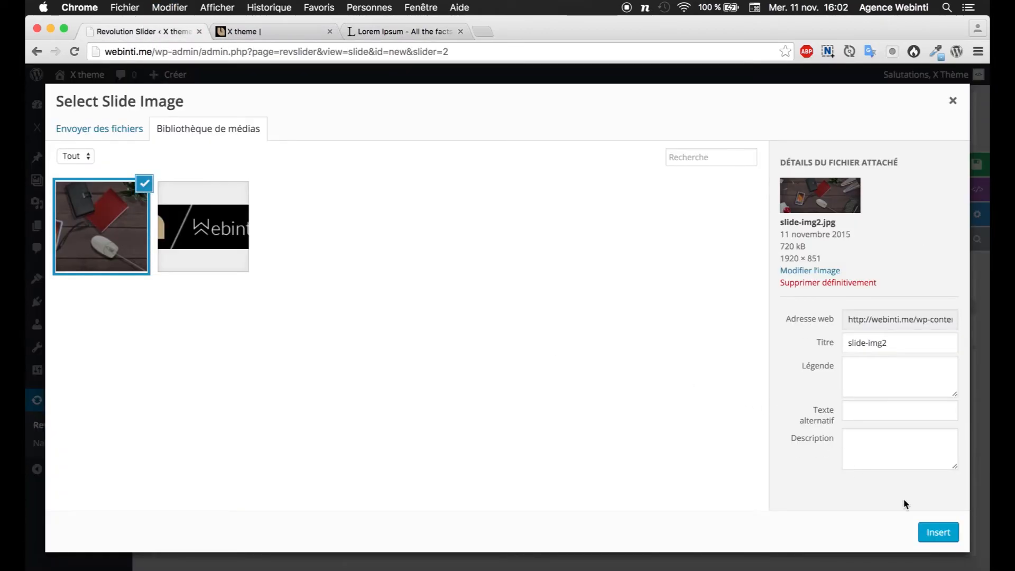
Step: Insert slide-img2.jpg as the slide's background image and review it on the slide canvas
{"action": "left_click", "coordinate": [939, 531]}
{"action": "scroll", "coordinate": [519, 357], "scroll_direction": "down", "scroll_amount": 5}
{"action": "scroll", "coordinate": [519, 356], "scroll_direction": "down", "scroll_amount": 7}
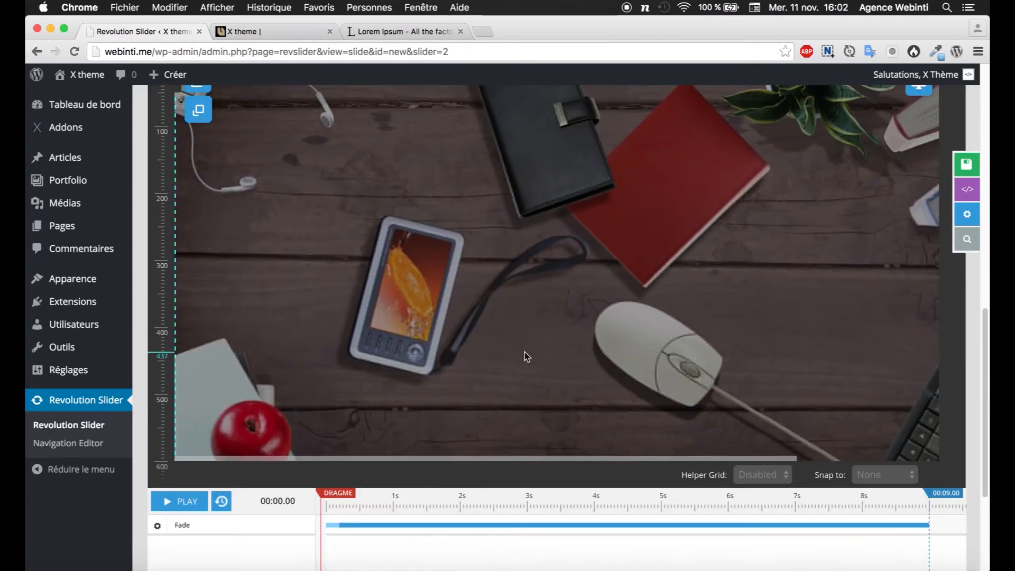
{"action": "scroll", "coordinate": [527, 357], "scroll_direction": "up", "scroll_amount": 4}
{"action": "scroll", "coordinate": [527, 357], "scroll_direction": "down", "scroll_amount": 3}
{"action": "scroll", "coordinate": [527, 358], "scroll_direction": "up", "scroll_amount": 7}
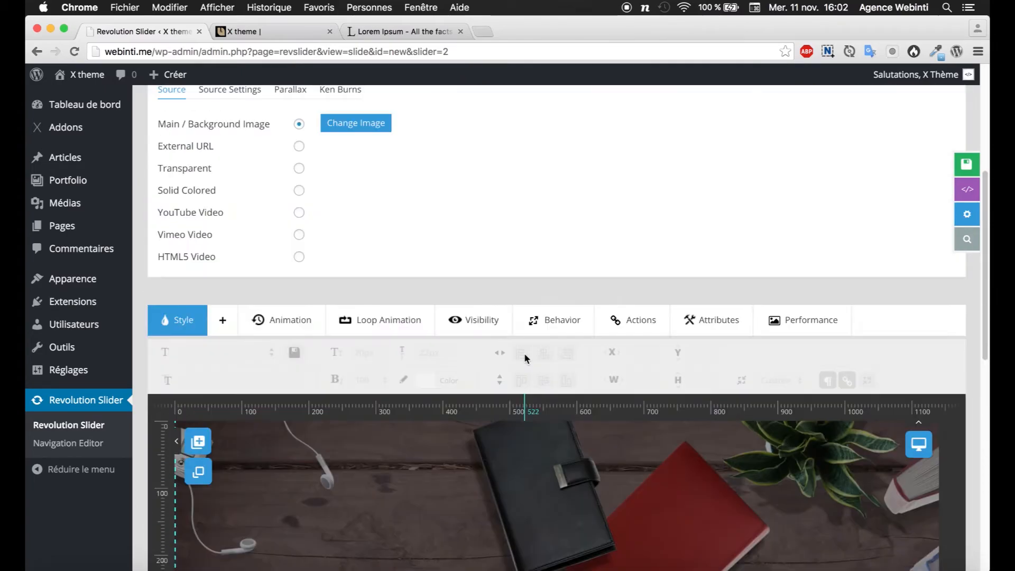
{"action": "scroll", "coordinate": [524, 356], "scroll_direction": "up", "scroll_amount": 4}
Step: Add a Text/Html layer to the slide with the text WELCOME
{"action": "scroll", "coordinate": [507, 351], "scroll_direction": "down", "scroll_amount": 9}
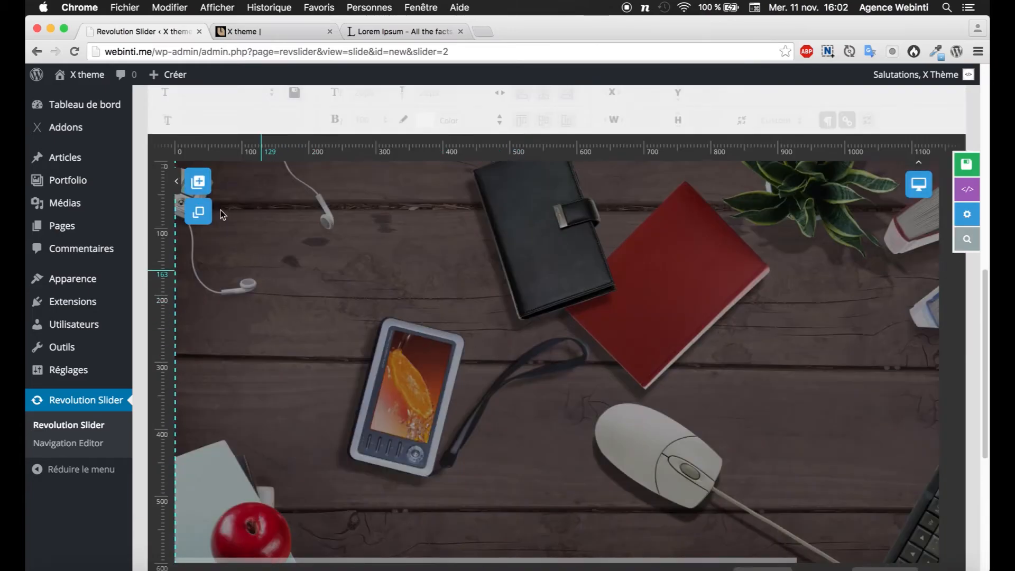
{"action": "left_click", "coordinate": [201, 185]}
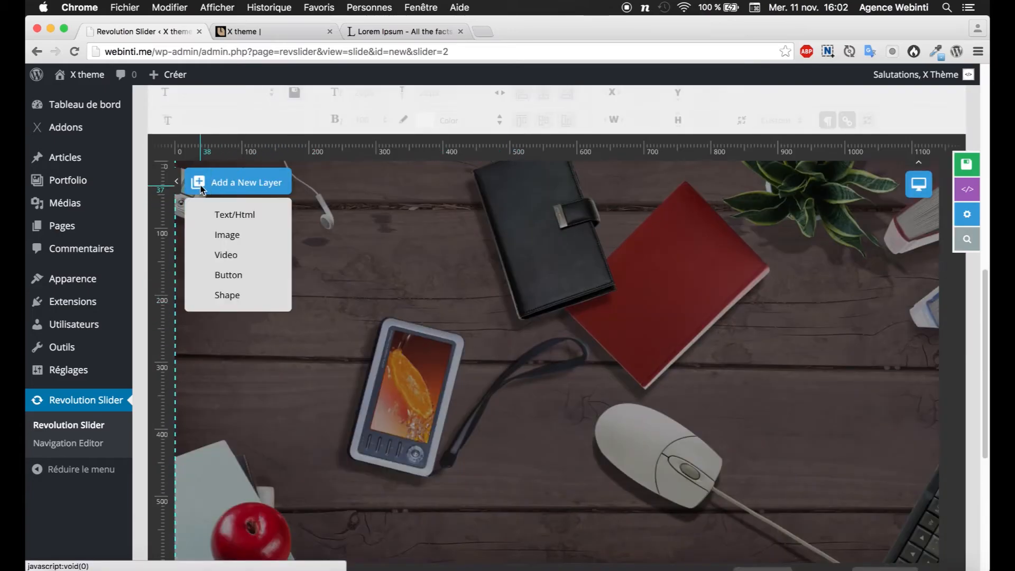
{"action": "left_click", "coordinate": [227, 217]}
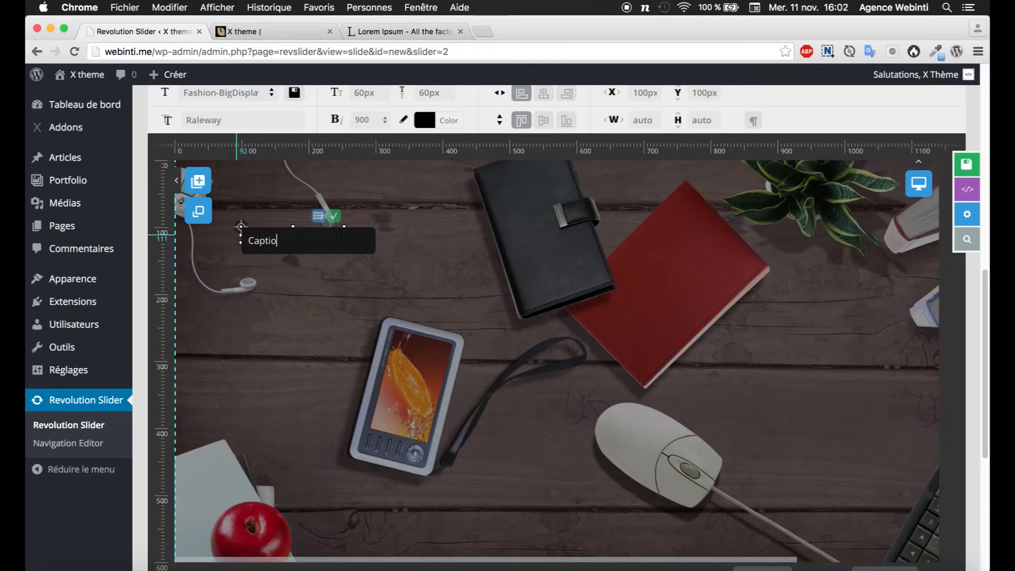
{"action": "type", "text": "WELCO"}
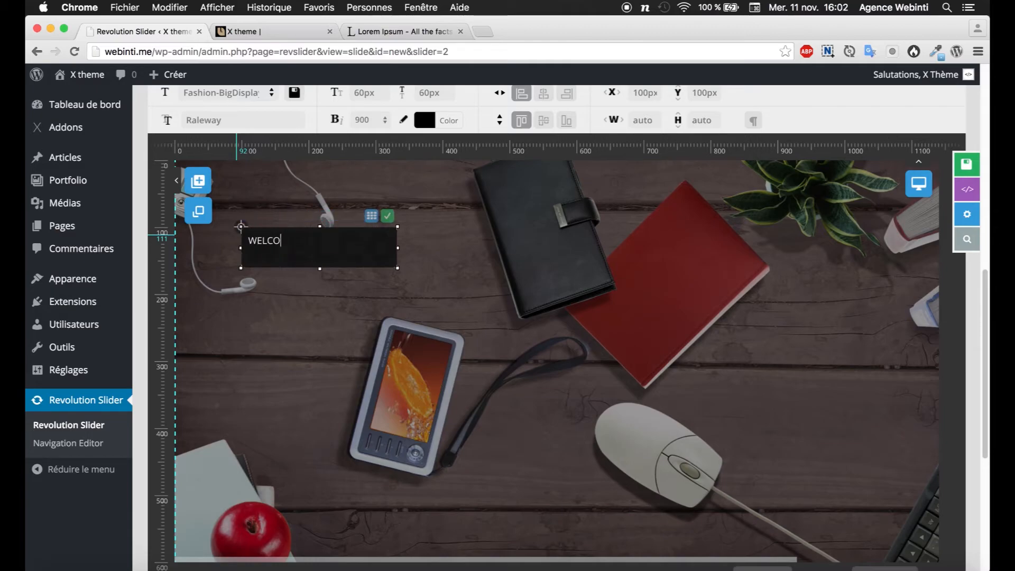
{"action": "left_click", "coordinate": [367, 278]}
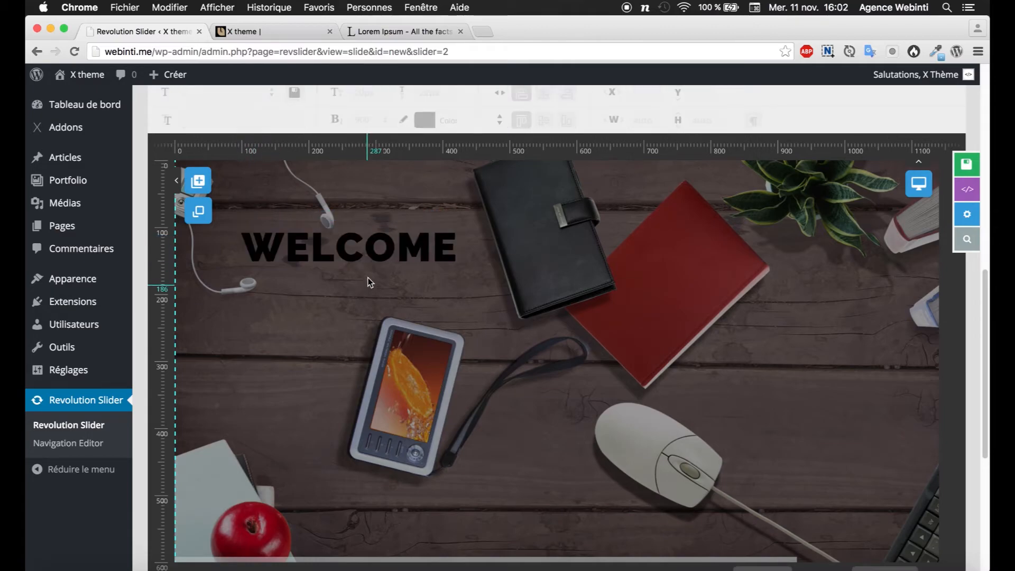
Step: Move the WELCOME layer to about X 447 px, Y 192 px and set its text colour to white
{"action": "left_click", "coordinate": [341, 249]}
{"action": "left_click_drag", "start_coordinate": [341, 249], "coordinate": [573, 309]}
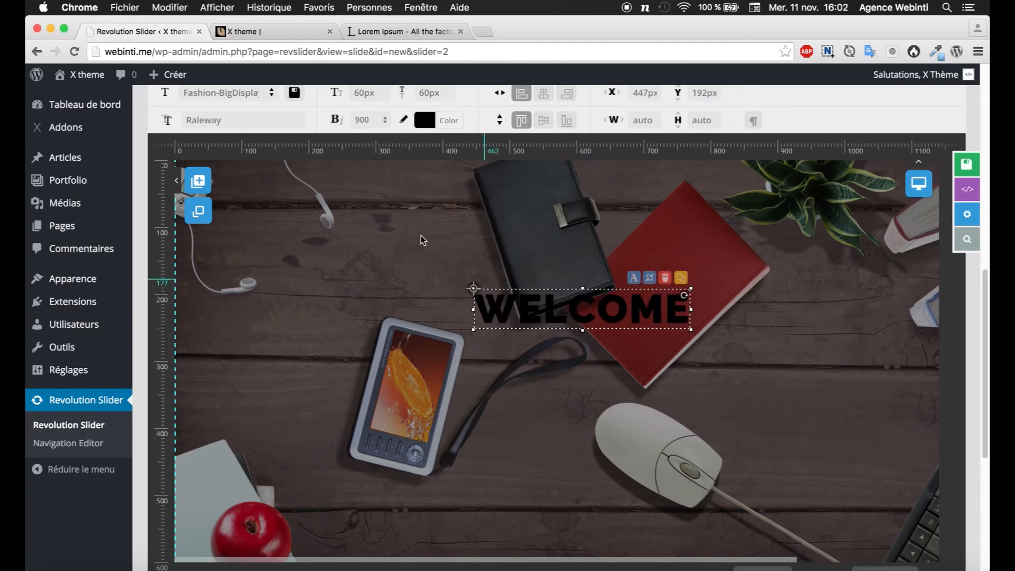
{"action": "left_click", "coordinate": [426, 122]}
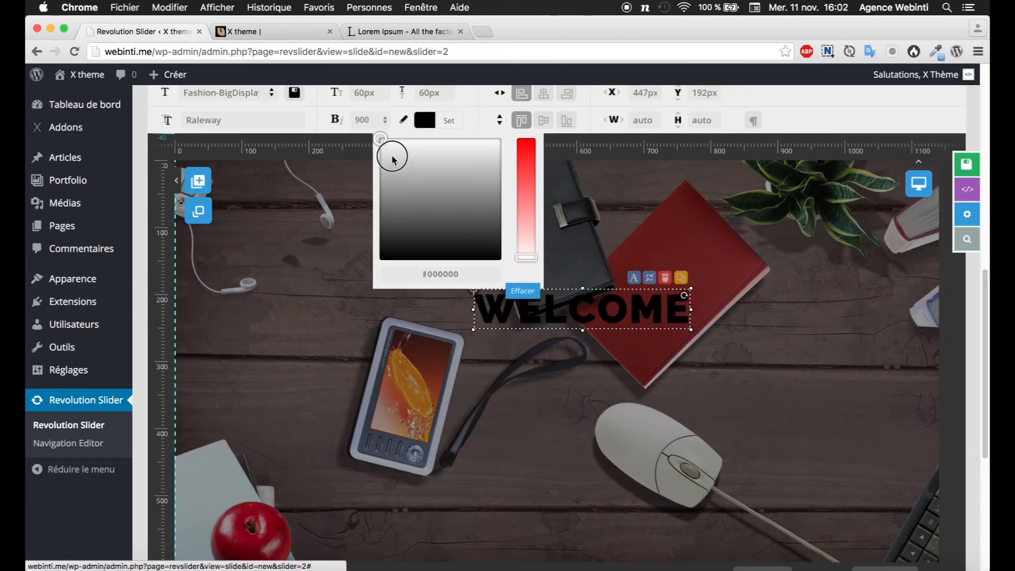
{"action": "left_click", "coordinate": [380, 141]}
{"action": "left_click", "coordinate": [603, 239]}
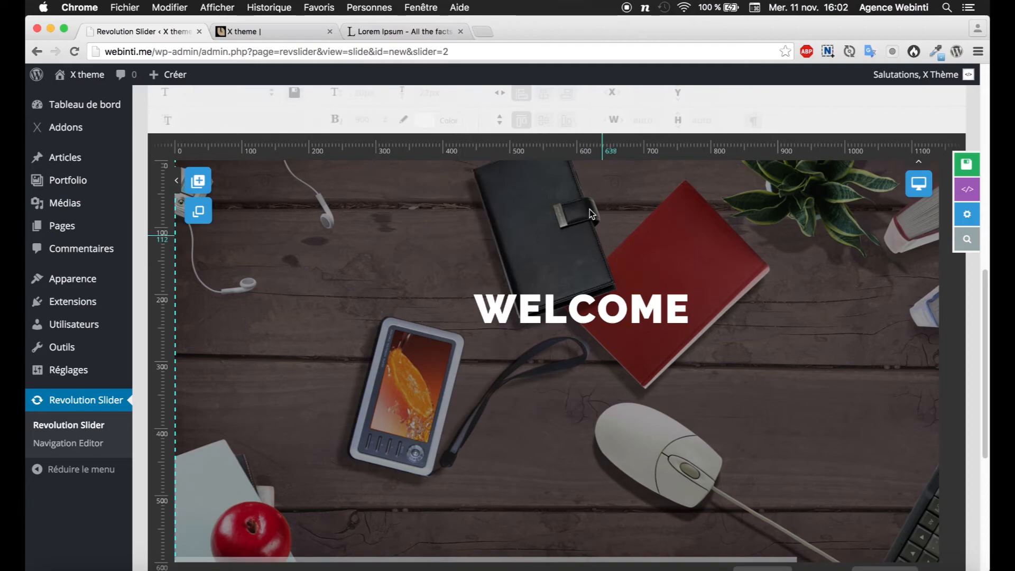
Step: Align the WELCOME layer to the centre of the slide both horizontally and vertically
{"action": "left_click", "coordinate": [544, 301]}
{"action": "scroll", "coordinate": [531, 284], "scroll_direction": "up", "scroll_amount": 2}
{"action": "scroll", "coordinate": [532, 283], "scroll_direction": "up", "scroll_amount": 2}
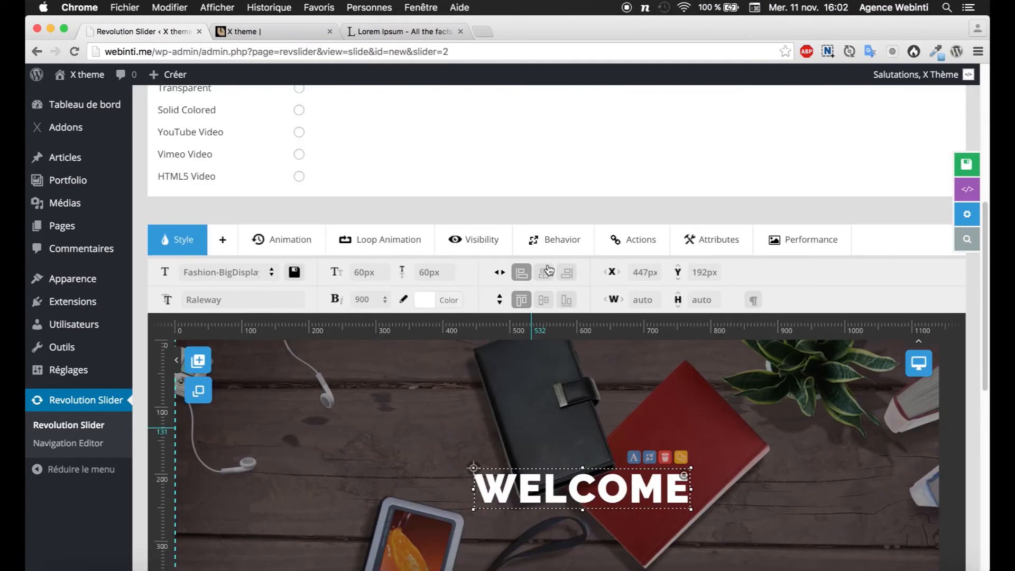
{"action": "left_click", "coordinate": [543, 272]}
{"action": "left_click", "coordinate": [542, 299]}
{"action": "scroll", "coordinate": [573, 363], "scroll_direction": "down", "scroll_amount": 3}
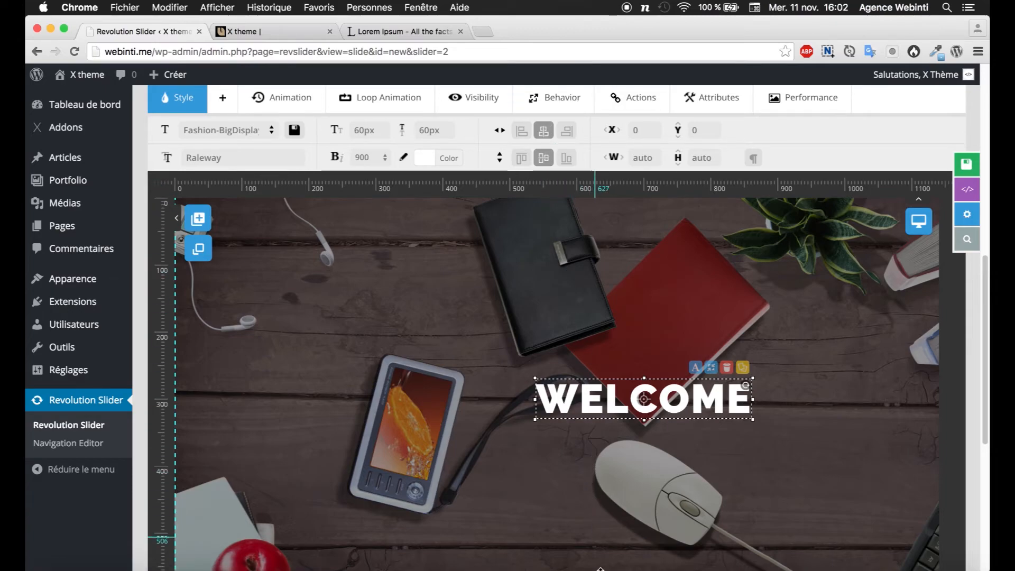
Step: Check the font of the Welcome headline in the onepage.psd mockup in Photoshop and return to Chrome
{"action": "left_click", "coordinate": [484, 555]}
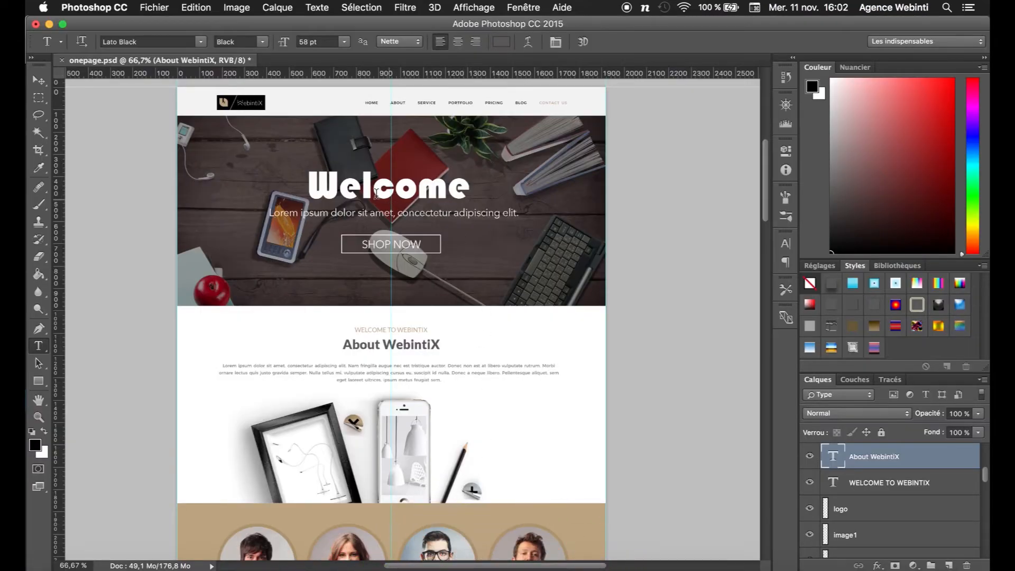
{"action": "left_click", "coordinate": [333, 186]}
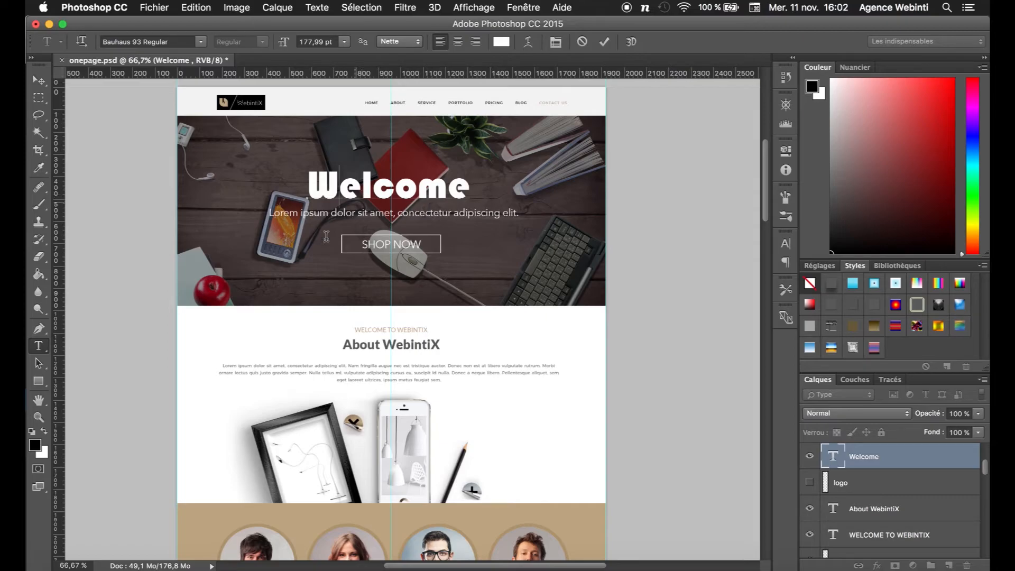
{"action": "left_click", "coordinate": [108, 545]}
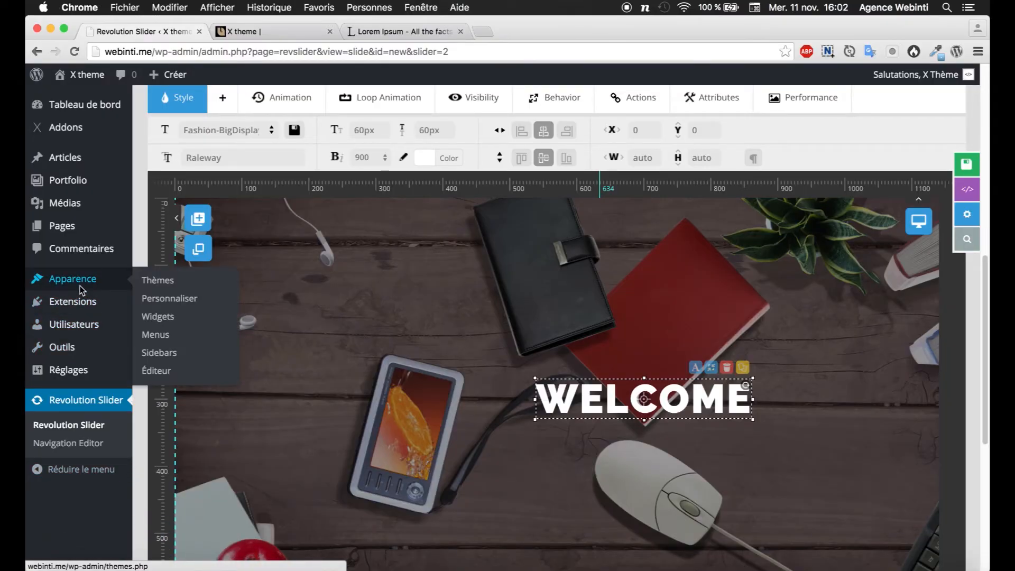
Step: Open the Cornerstone settings page in a new browser tab and view it
{"action": "mouse_move", "coordinate": [71, 370]}
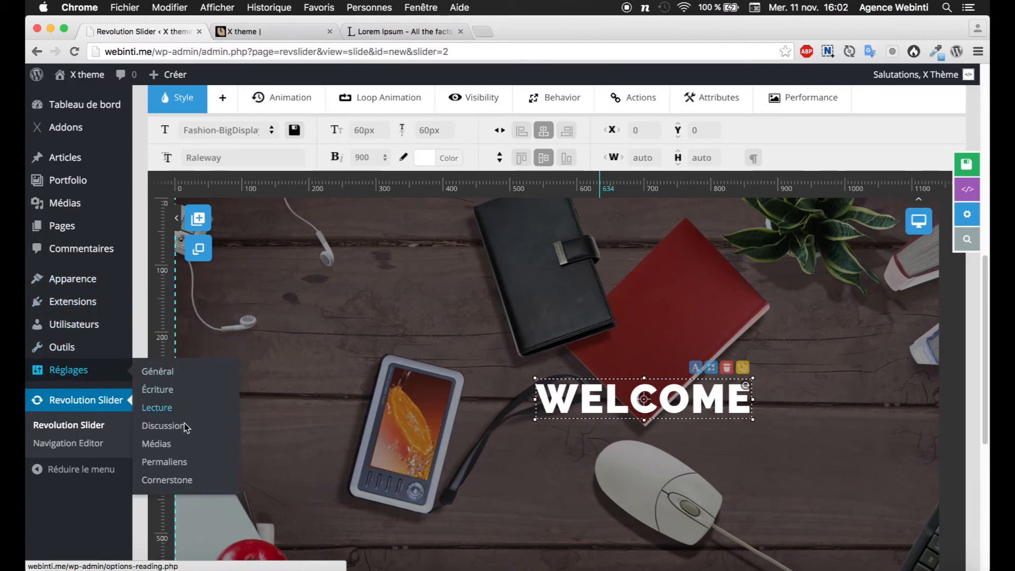
{"action": "left_click", "coordinate": [167, 480], "text": "super"}
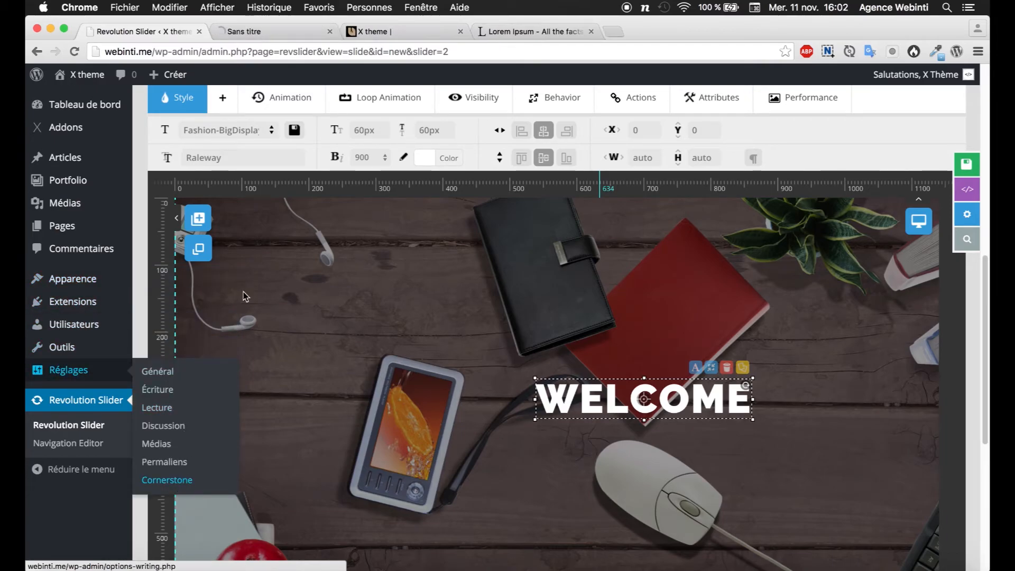
{"action": "left_click", "coordinate": [241, 32]}
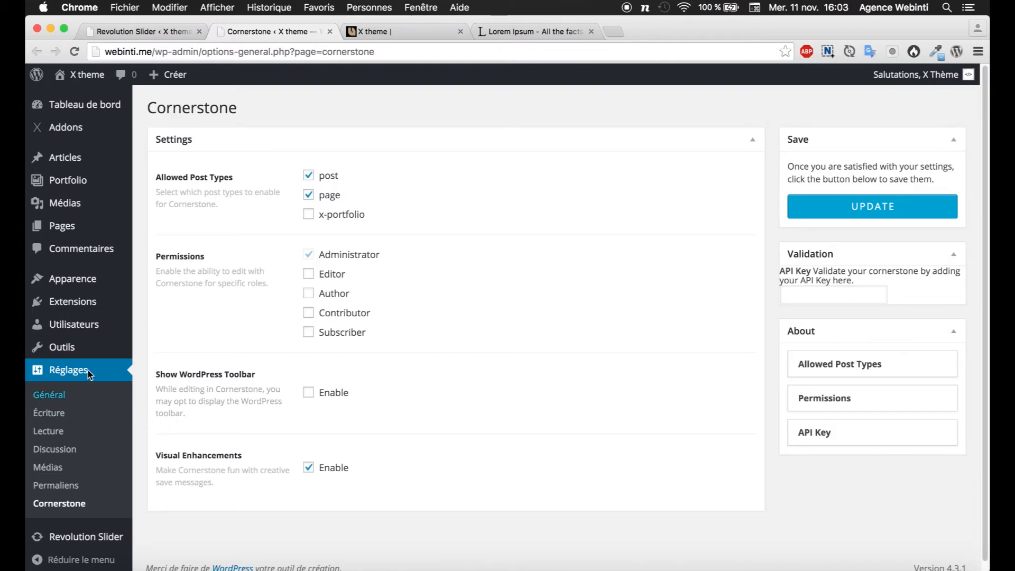
{"action": "mouse_move", "coordinate": [77, 316]}
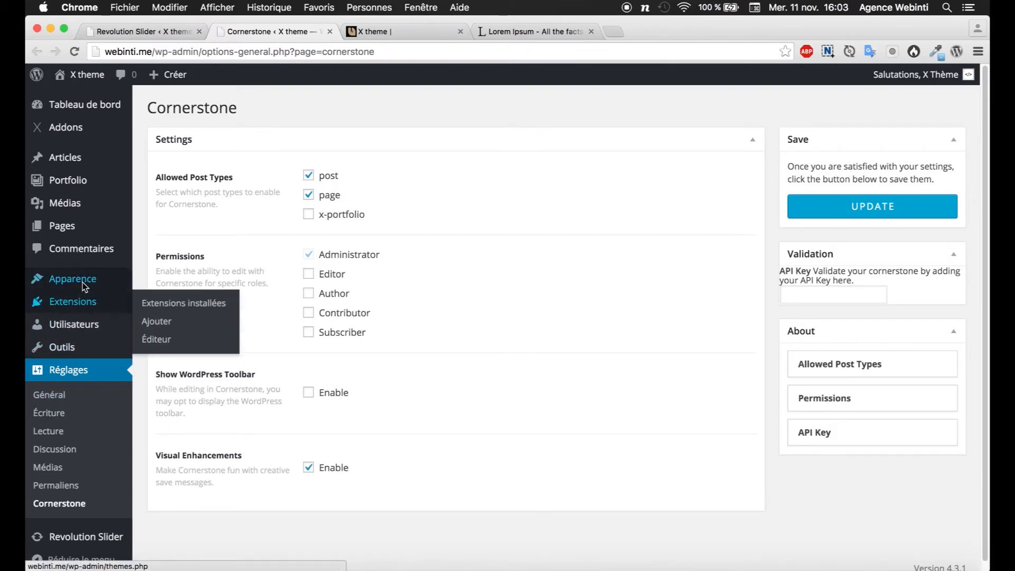
Step: Open the X Addons Customizer Manager page and look over the available WordPress admin sections
{"action": "mouse_move", "coordinate": [83, 285]}
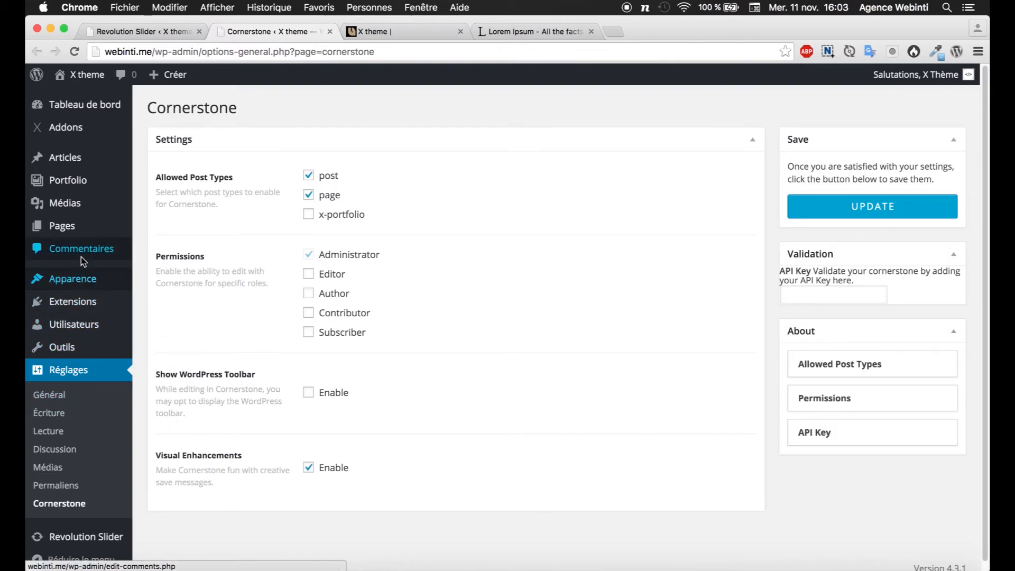
{"action": "mouse_move", "coordinate": [81, 137]}
{"action": "left_click", "coordinate": [180, 154]}
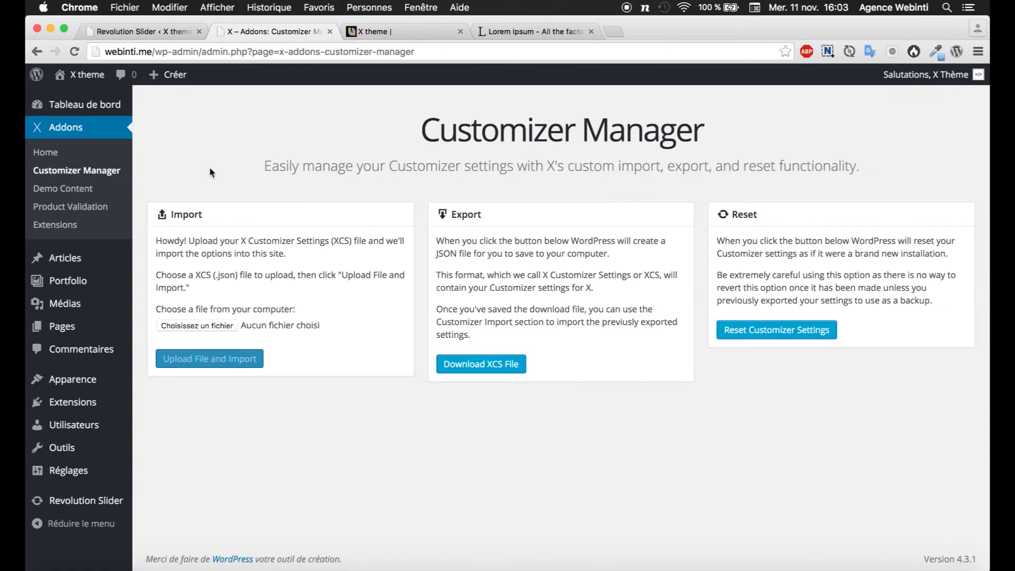
{"action": "mouse_move", "coordinate": [62, 471]}
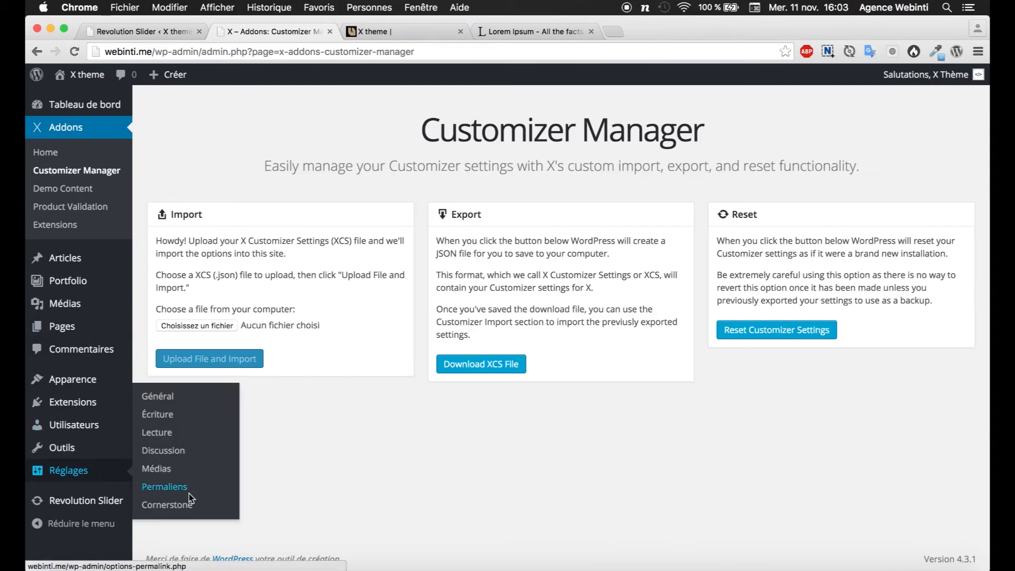
{"action": "mouse_move", "coordinate": [81, 428]}
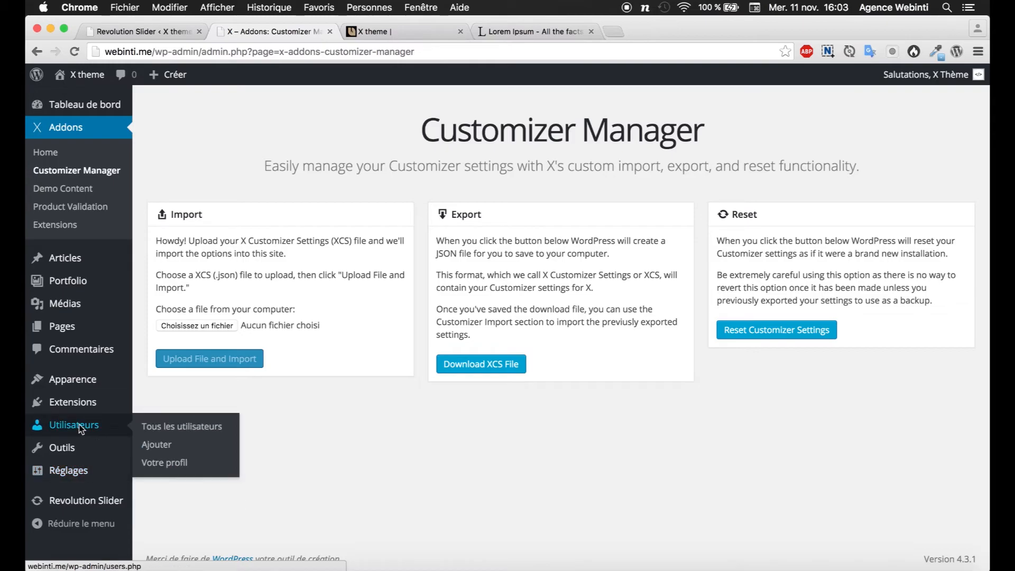
{"action": "mouse_move", "coordinate": [66, 450]}
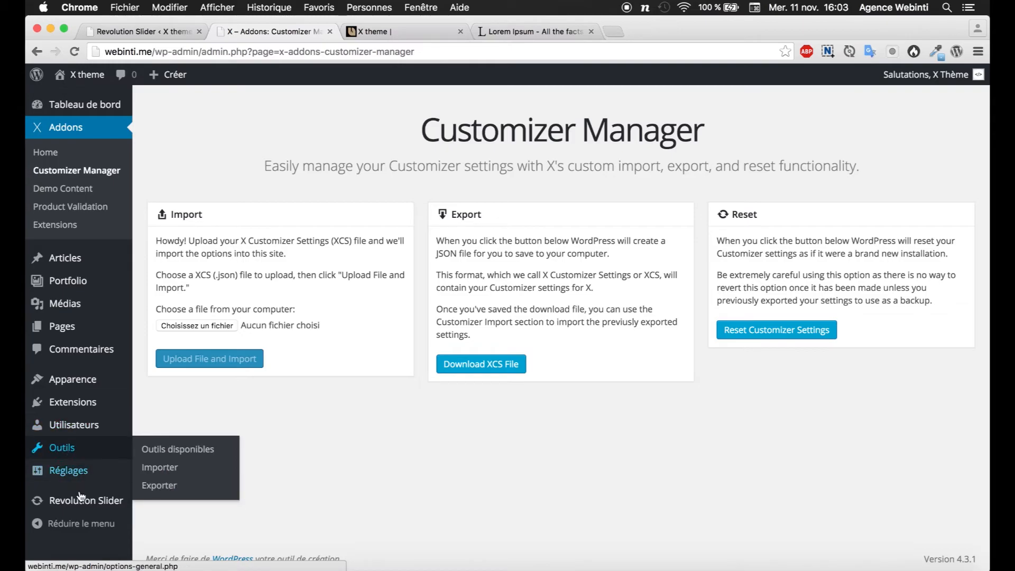
Step: Return to the Revolution Slider slide editor and move the WELCOME layer up to about X 7 px, Y -60 px
{"action": "left_click", "coordinate": [153, 29]}
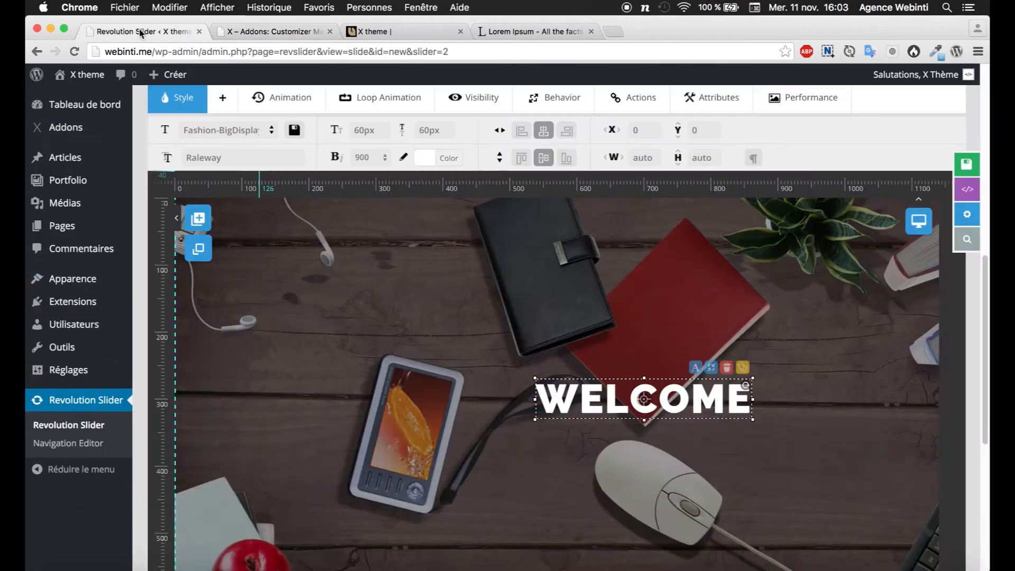
{"action": "scroll", "coordinate": [690, 380], "scroll_direction": "down", "scroll_amount": 5}
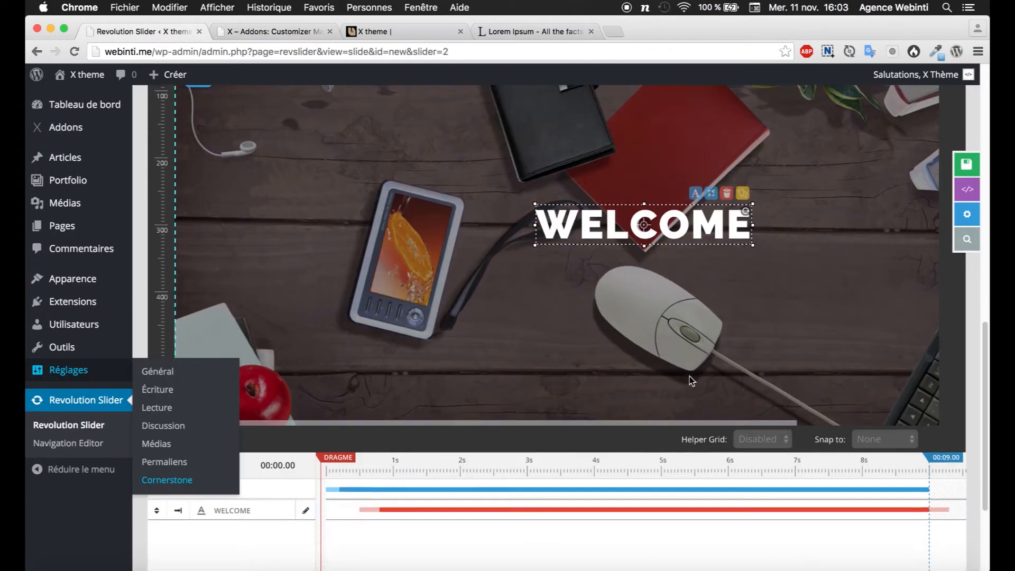
{"action": "scroll", "coordinate": [687, 373], "scroll_direction": "up", "scroll_amount": 4}
{"action": "left_click_drag", "start_coordinate": [680, 364], "coordinate": [686, 323]}
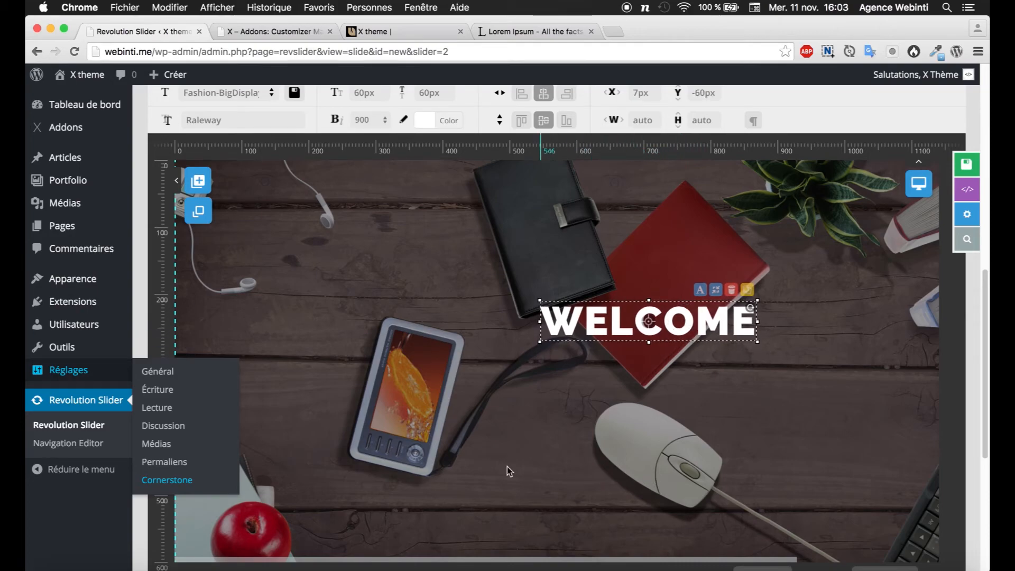
Step: Add a text layer reading "Lorem ipsum dolor sit amet, consectetur adipiscing elit." and set its text colour to white (#ffffff)
{"action": "mouse_move", "coordinate": [197, 181]}
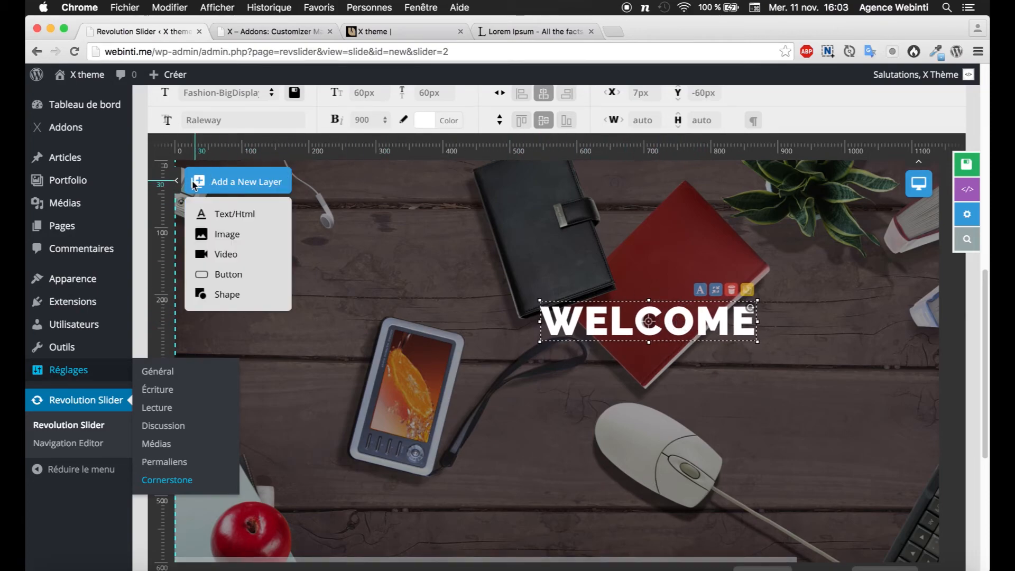
{"action": "left_click", "coordinate": [222, 211]}
{"action": "key", "text": "super+a"}
{"action": "type", "text": "Lorem ipsum dolor sit amet, consectetur adipiscing elit."}
{"action": "left_click", "coordinate": [380, 292]}
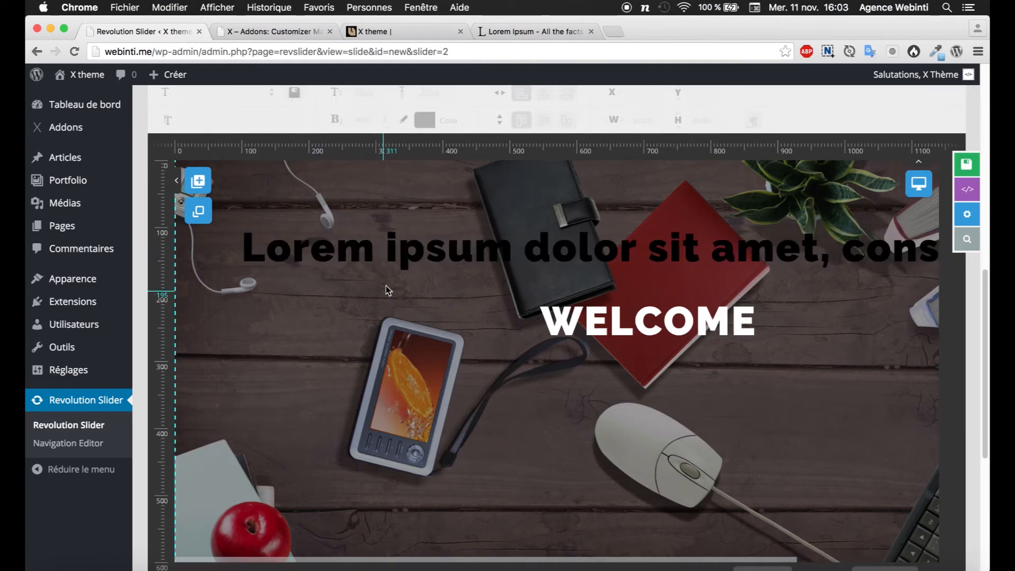
{"action": "left_click", "coordinate": [425, 120]}
{"action": "left_click_drag", "start_coordinate": [380, 137], "coordinate": [345, 144]}
Step: Try the Fashion-SmallText and Gym-Subline styles on the Lorem ipsum layer and move it to about X 140 px, Y 275 px
{"action": "scroll", "coordinate": [296, 171], "scroll_direction": "up", "scroll_amount": 2}
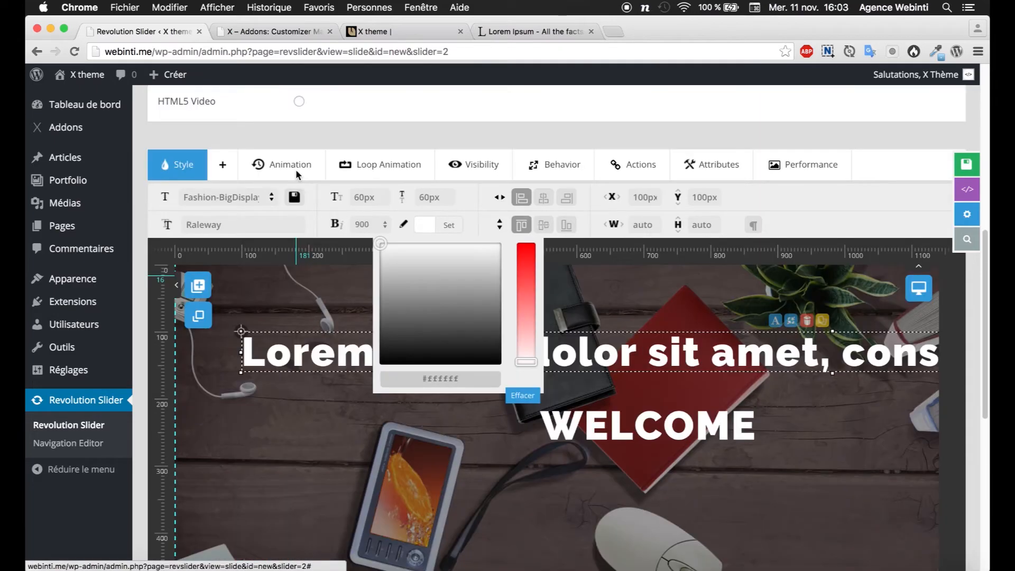
{"action": "left_click", "coordinate": [271, 198]}
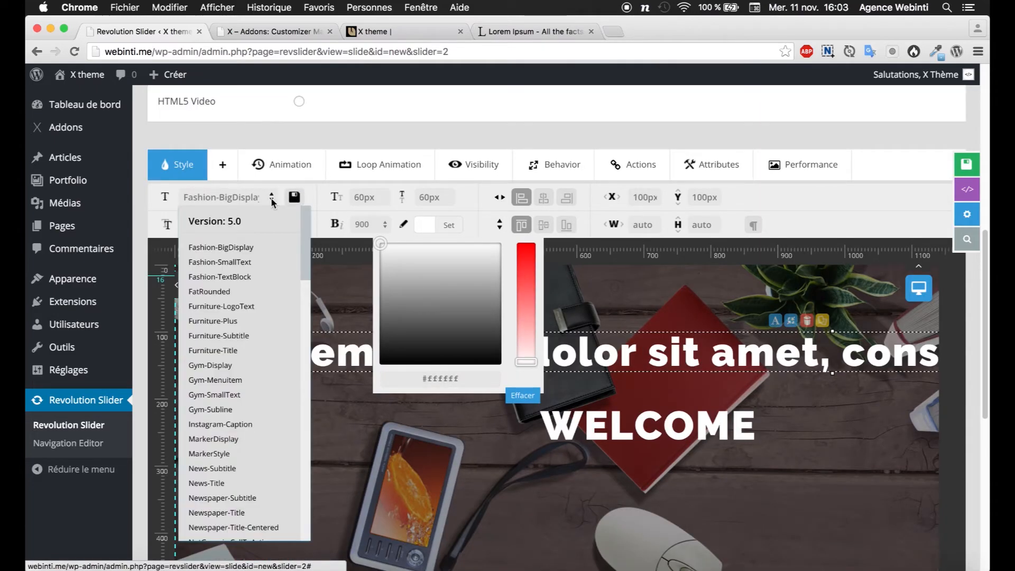
{"action": "left_click", "coordinate": [237, 262]}
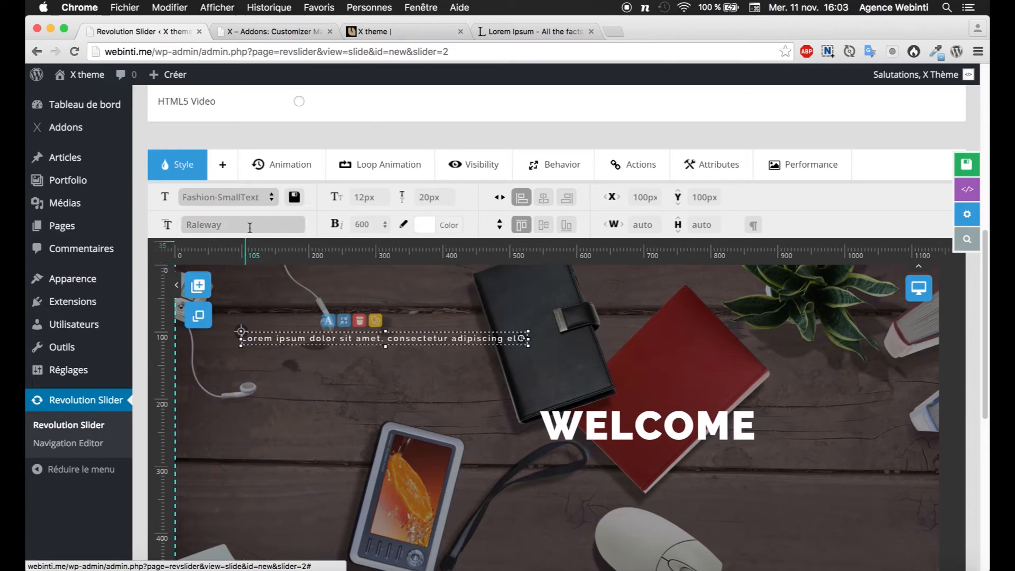
{"action": "left_click", "coordinate": [271, 197]}
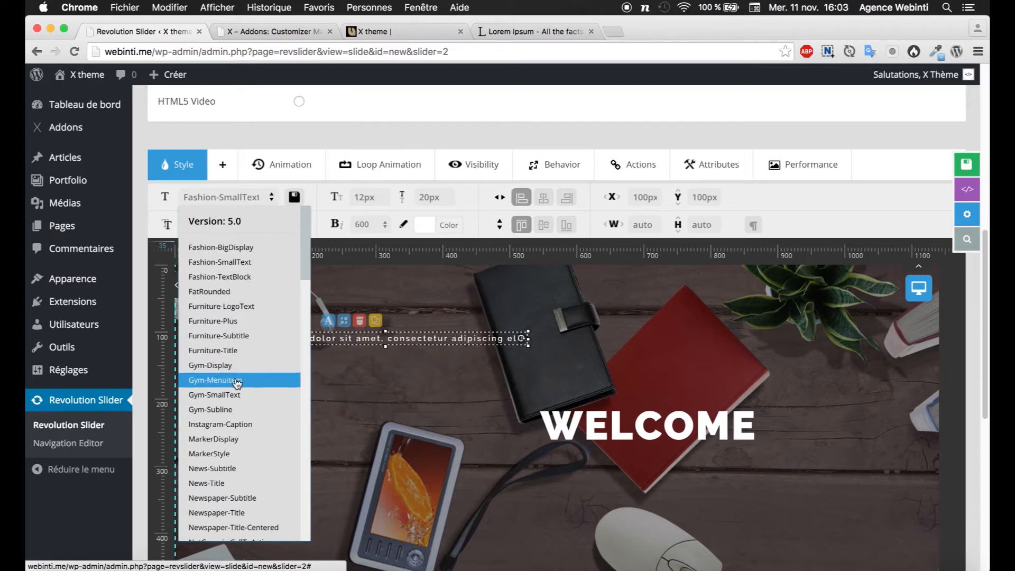
{"action": "left_click", "coordinate": [236, 408]}
{"action": "left_click_drag", "start_coordinate": [386, 341], "coordinate": [412, 460]}
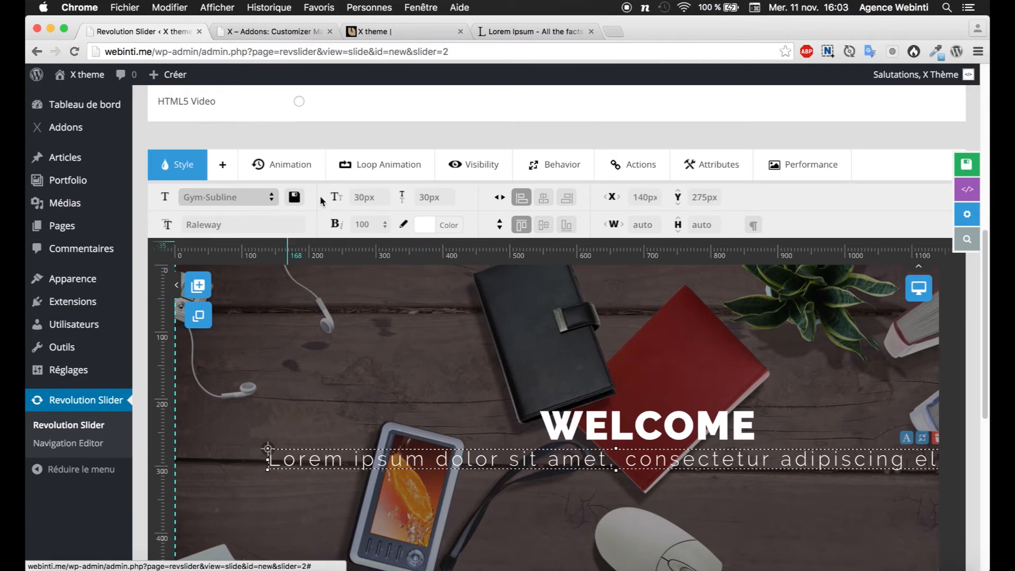
Step: Try the MarkerStyle and Photography-ImageHover2 styles on the Lorem ipsum layer, comparing with the onepage.psd mockup in Photoshop in between
{"action": "left_click", "coordinate": [270, 197]}
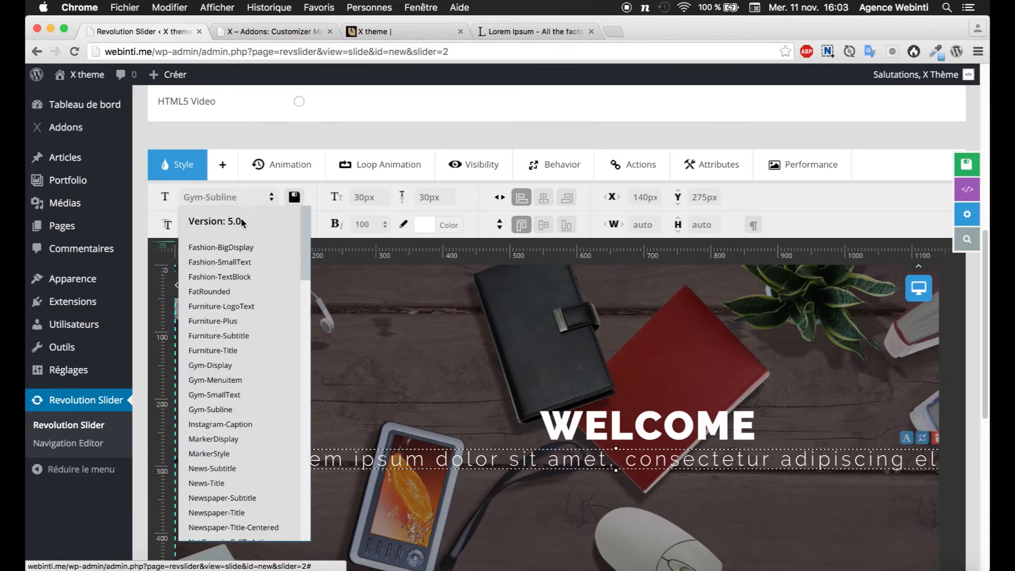
{"action": "left_click", "coordinate": [223, 454]}
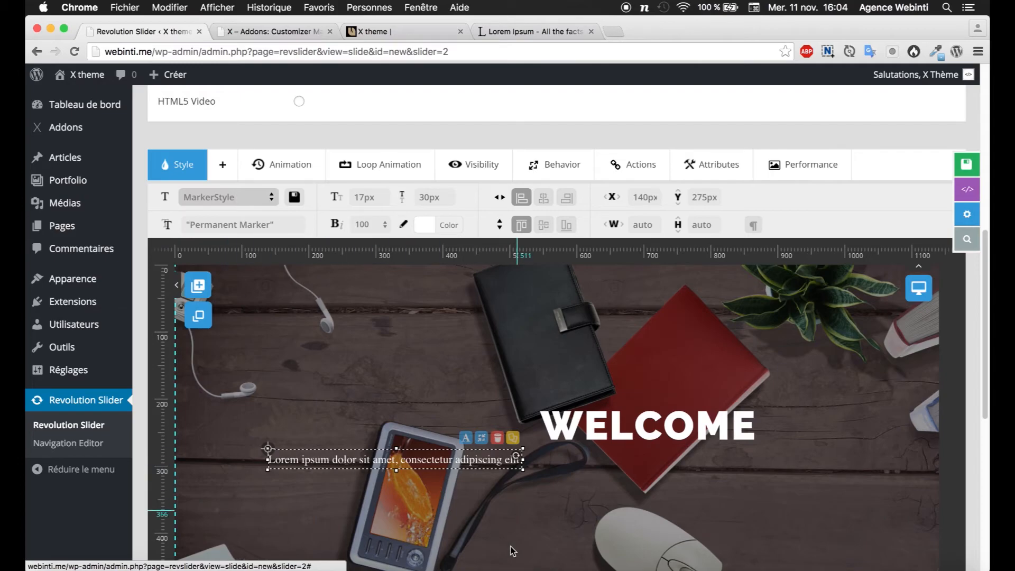
{"action": "left_click", "coordinate": [479, 561]}
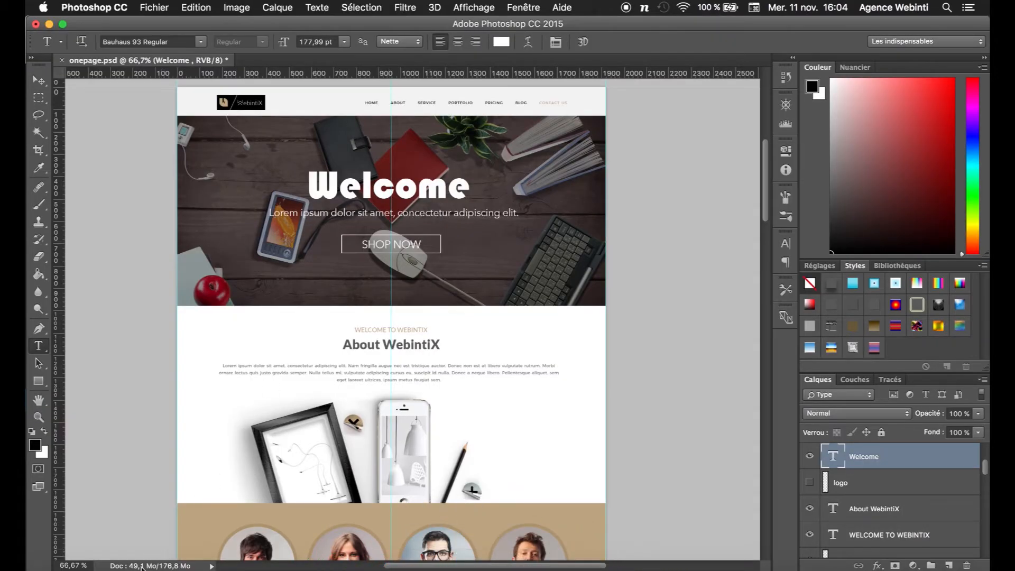
{"action": "left_click", "coordinate": [92, 550]}
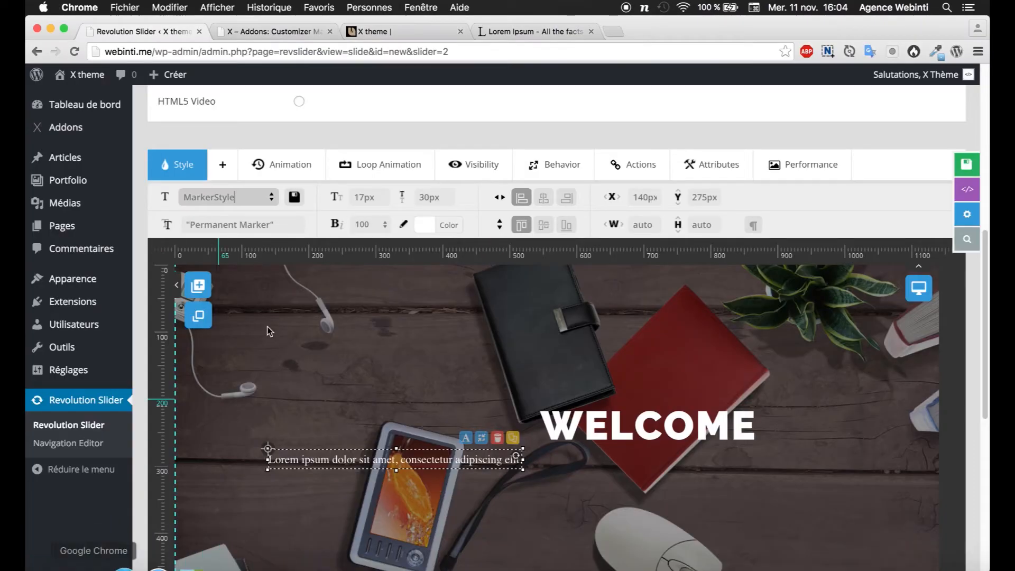
{"action": "left_click", "coordinate": [275, 197]}
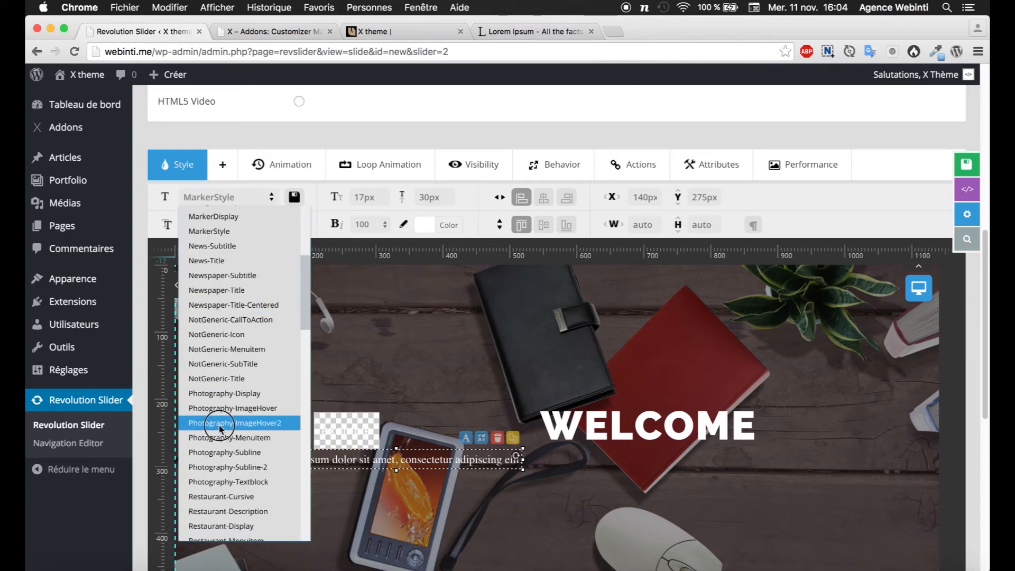
{"action": "left_click", "coordinate": [222, 423]}
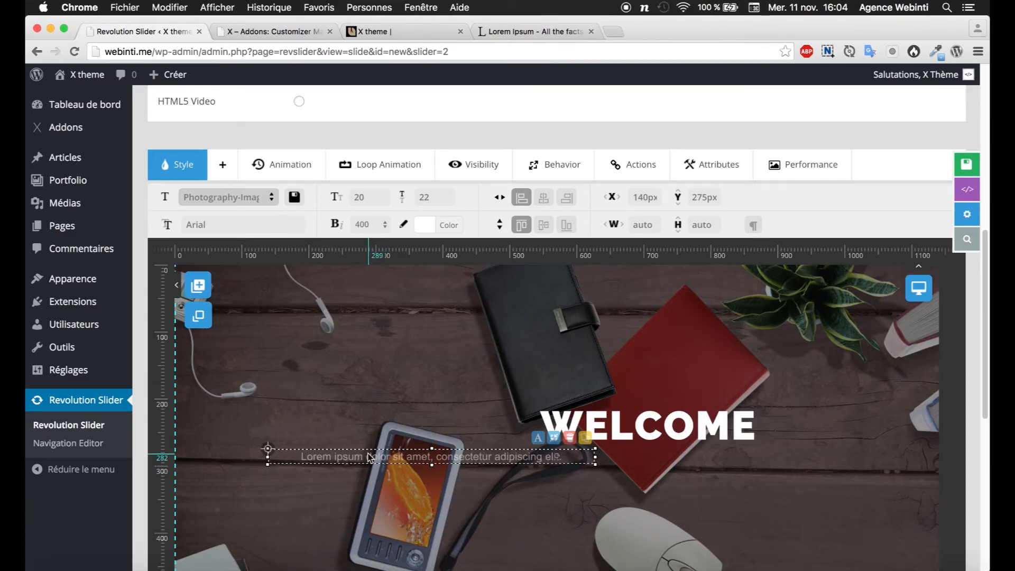
Step: Apply the Restaurant-Description style to the Lorem ipsum layer and move it below WELCOME to about X 389 px, Y 281 px
{"action": "left_click", "coordinate": [271, 202]}
{"action": "scroll", "coordinate": [245, 434], "scroll_direction": "down", "scroll_amount": 3}
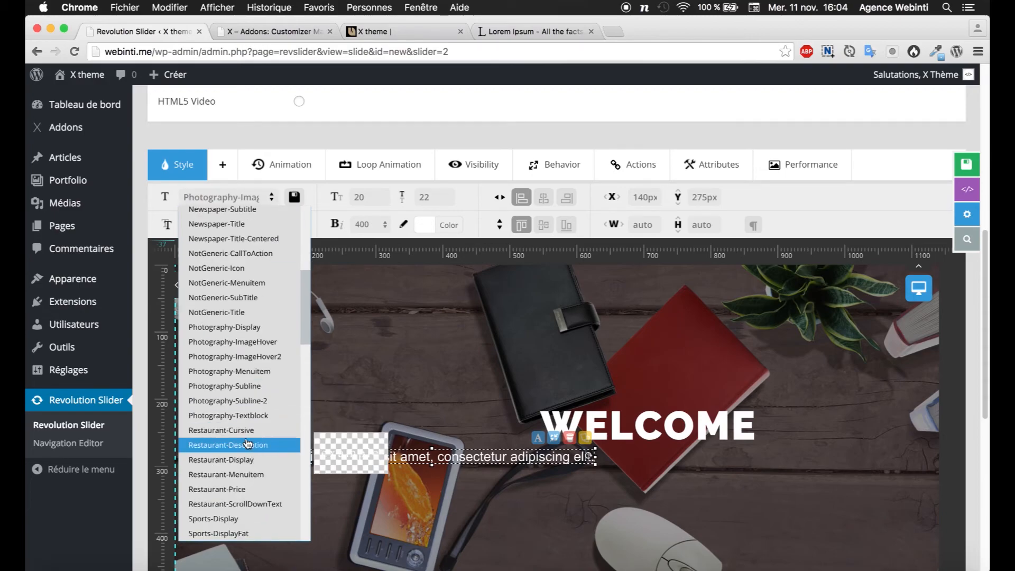
{"action": "left_click", "coordinate": [247, 445]}
{"action": "left_click_drag", "start_coordinate": [416, 465], "coordinate": [581, 476]}
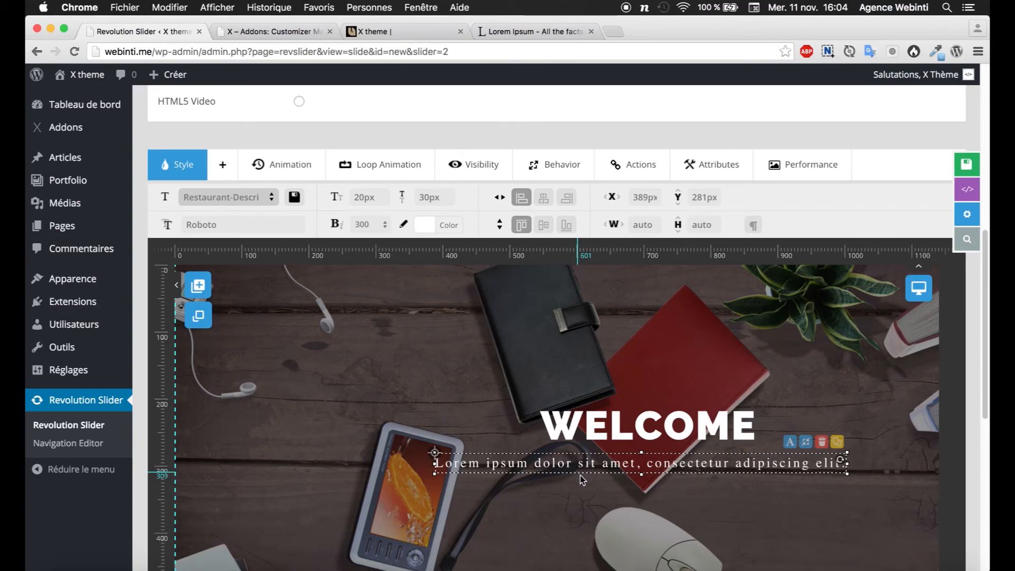
{"action": "left_click", "coordinate": [572, 478]}
{"action": "left_click", "coordinate": [565, 466]}
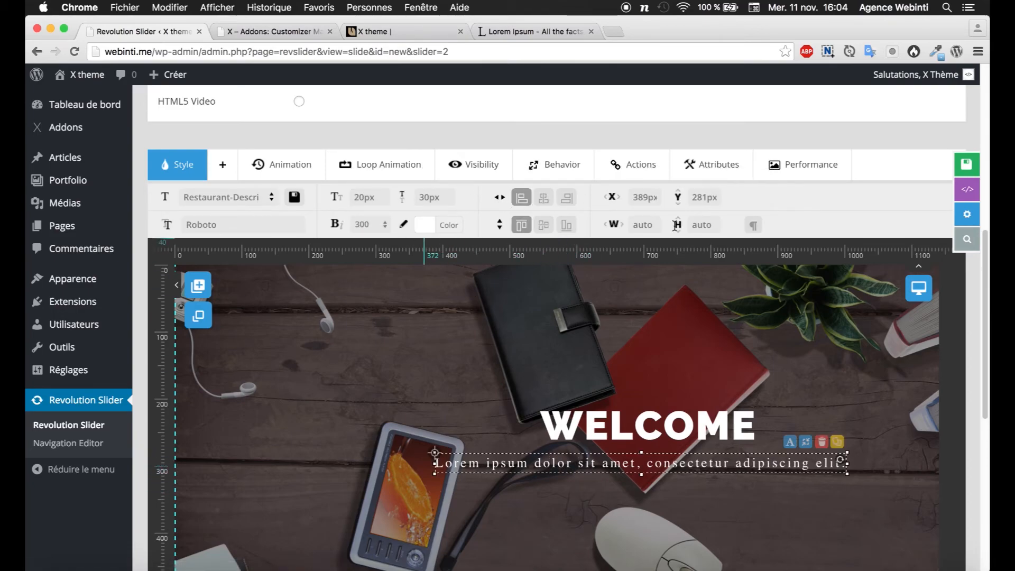
Step: Show the layer's advanced style options and look through the background, border, transform and font settings
{"action": "left_click", "coordinate": [230, 165]}
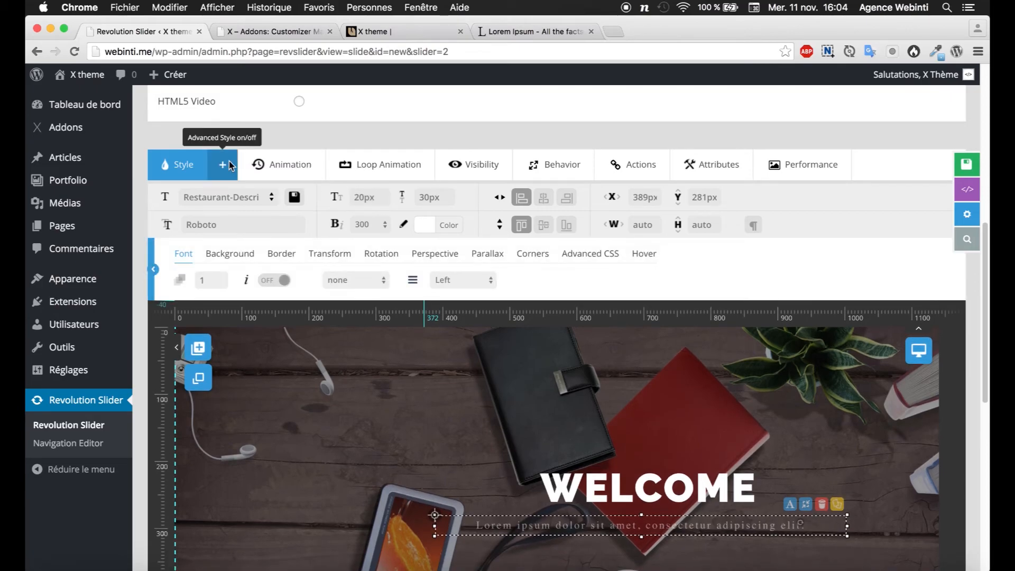
{"action": "left_click", "coordinate": [227, 253]}
{"action": "left_click", "coordinate": [277, 254]}
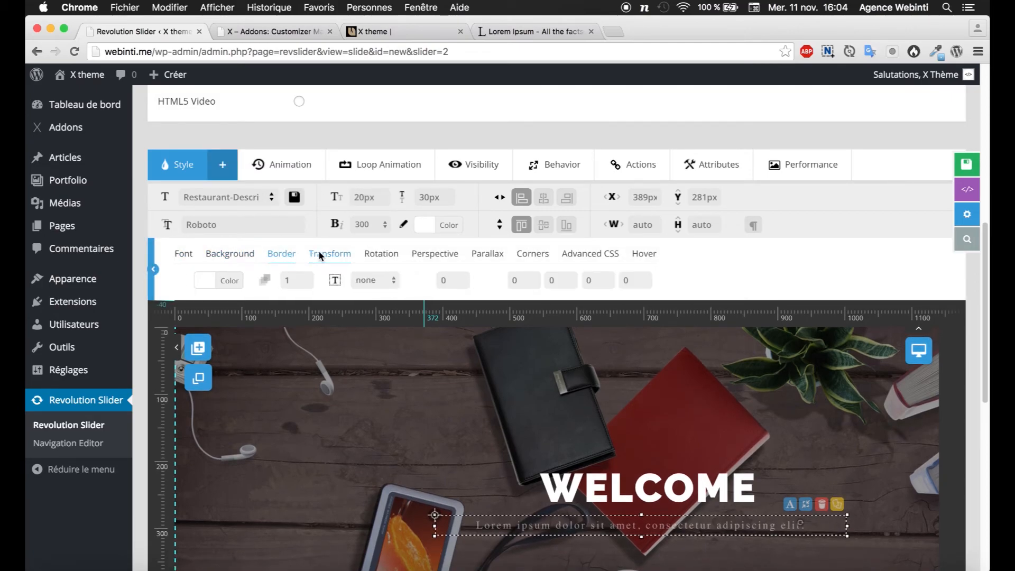
{"action": "left_click", "coordinate": [317, 254]}
{"action": "left_click", "coordinate": [183, 254]}
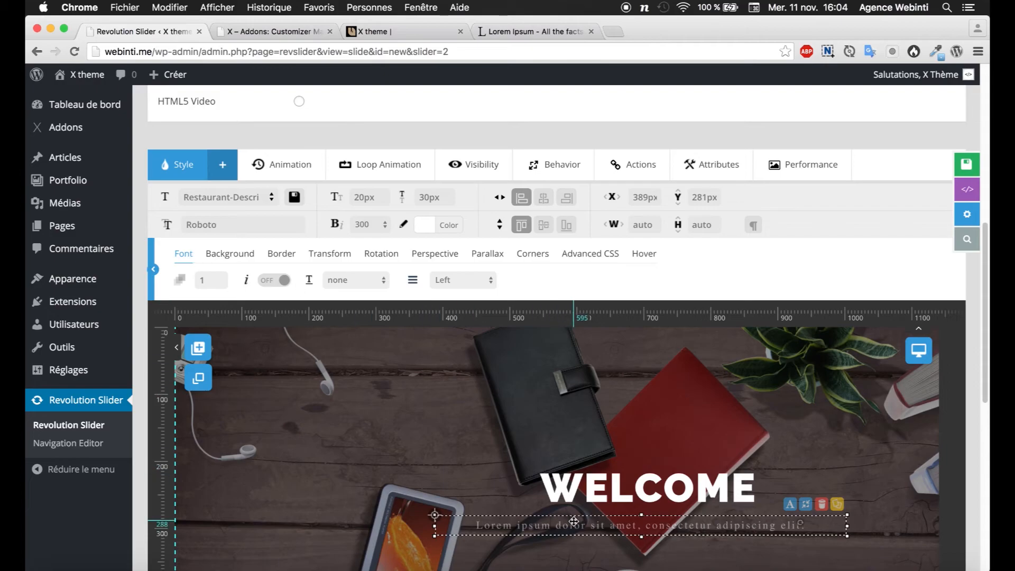
Step: Change the Lorem ipsum layer's font family to Raleway
{"action": "left_click", "coordinate": [504, 485]}
{"action": "left_click", "coordinate": [510, 528]}
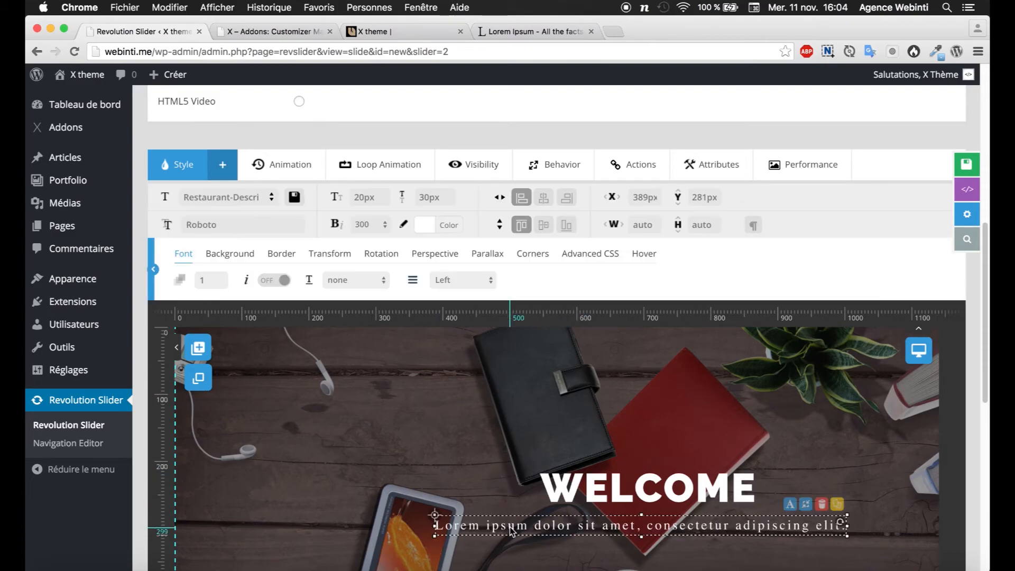
{"action": "left_click", "coordinate": [263, 226]}
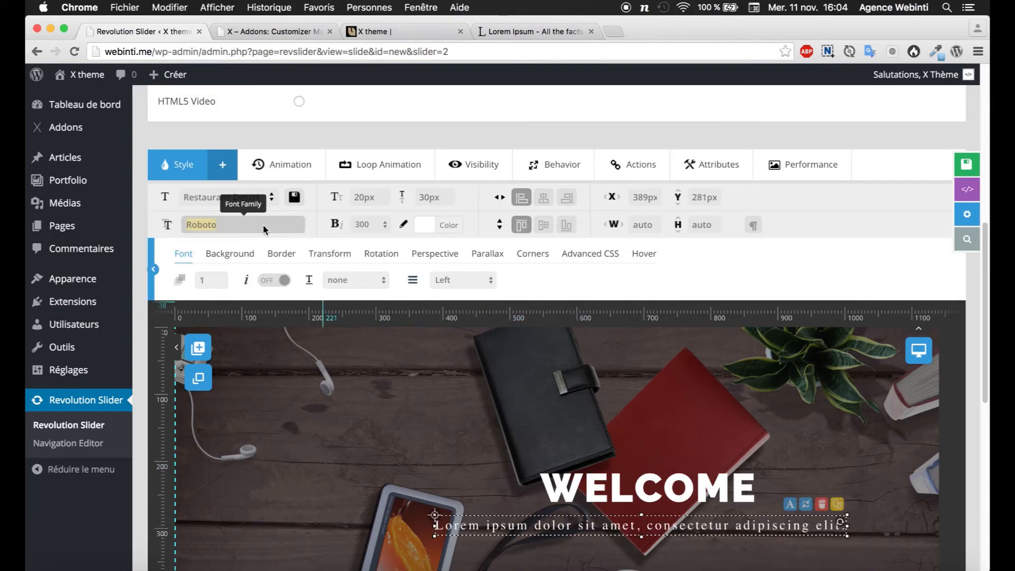
{"action": "type", "text": "ralew"}
{"action": "key", "text": "BackSpace"}
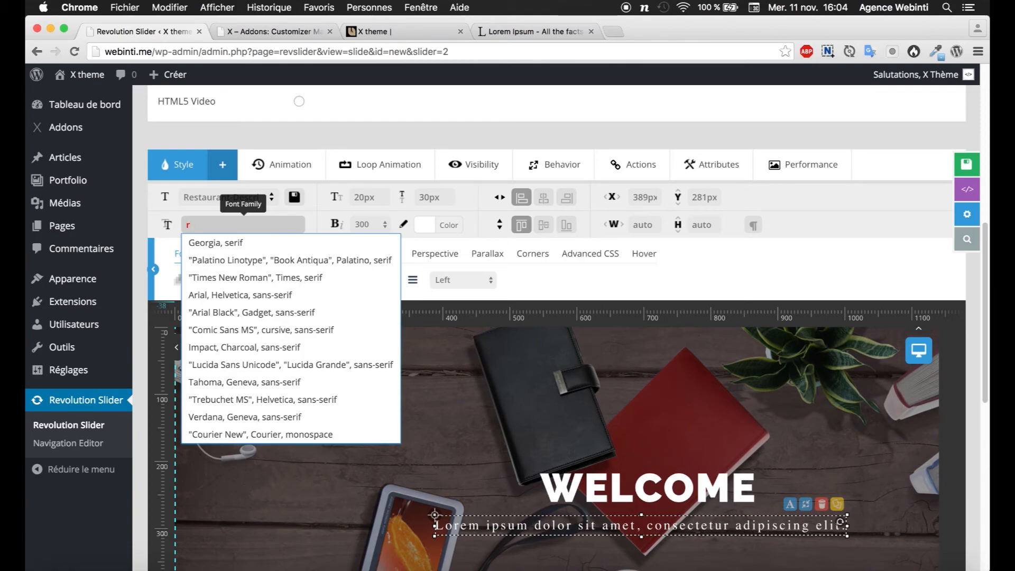
{"action": "key", "text": "Return"}
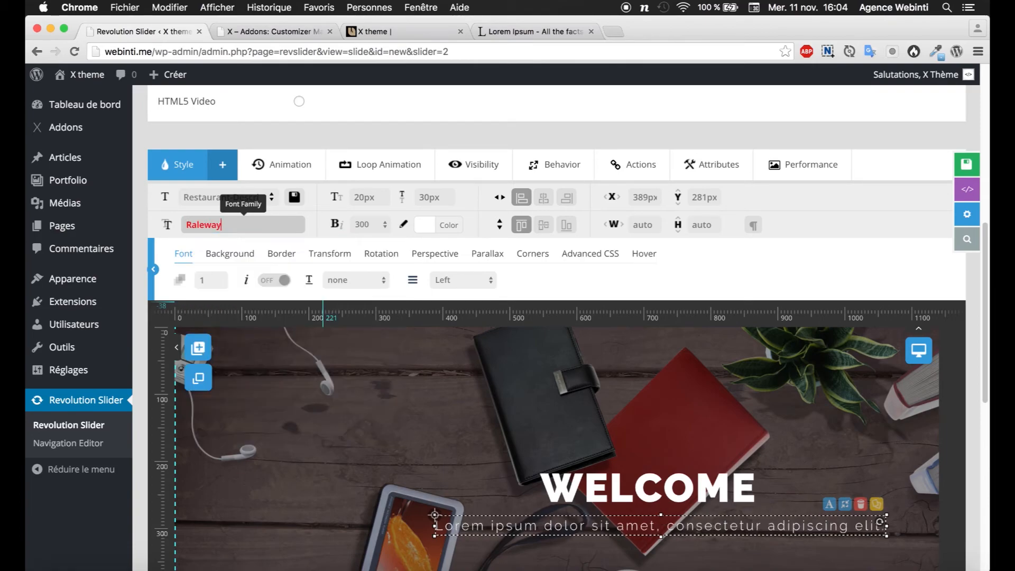
{"action": "left_click", "coordinate": [434, 360]}
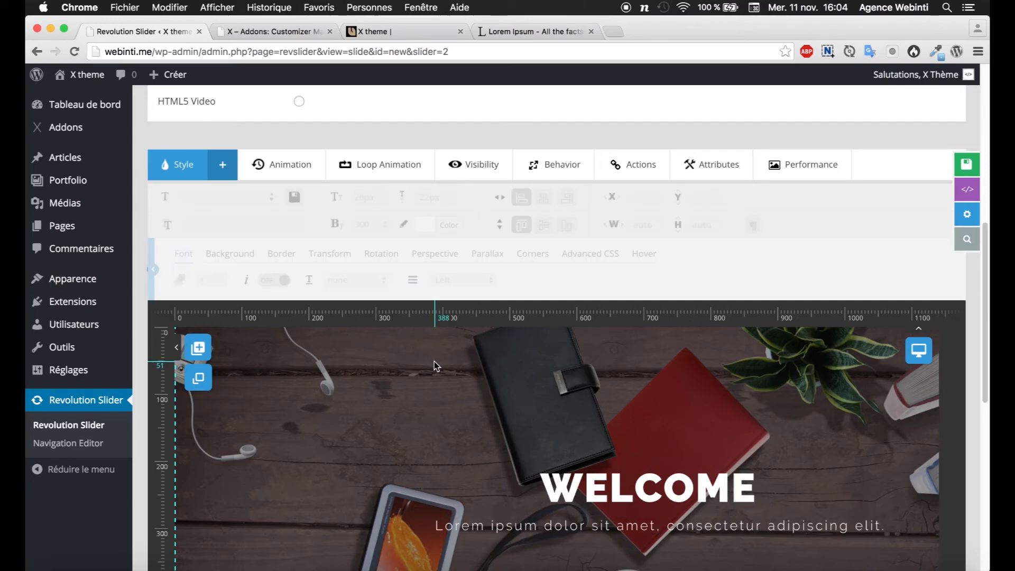
Step: Set the Lorem ipsum layer's font size to 25 px and its font weight to 400
{"action": "left_click", "coordinate": [515, 537]}
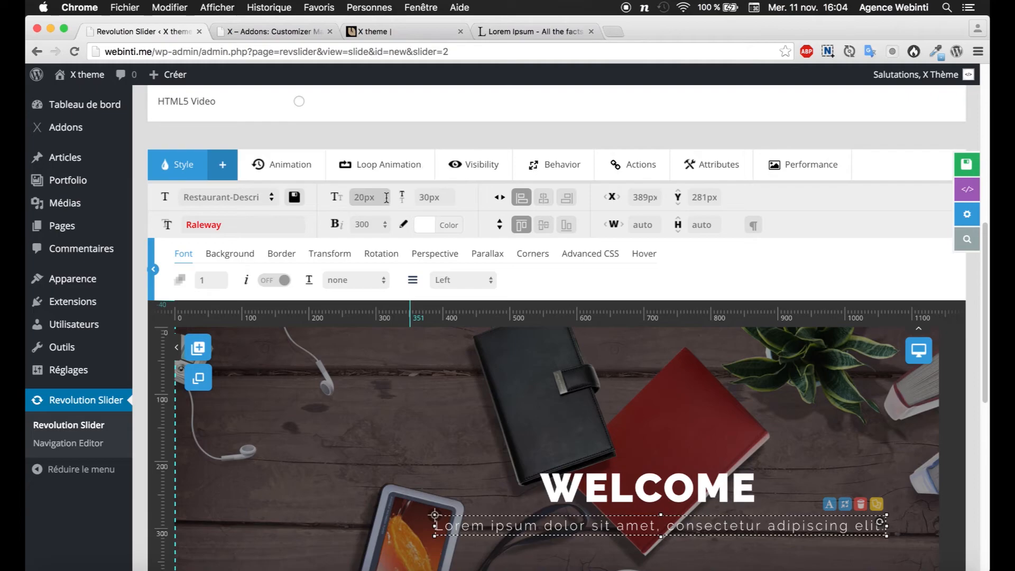
{"action": "key", "text": "BackSpace"}
{"action": "type", "text": "5"}
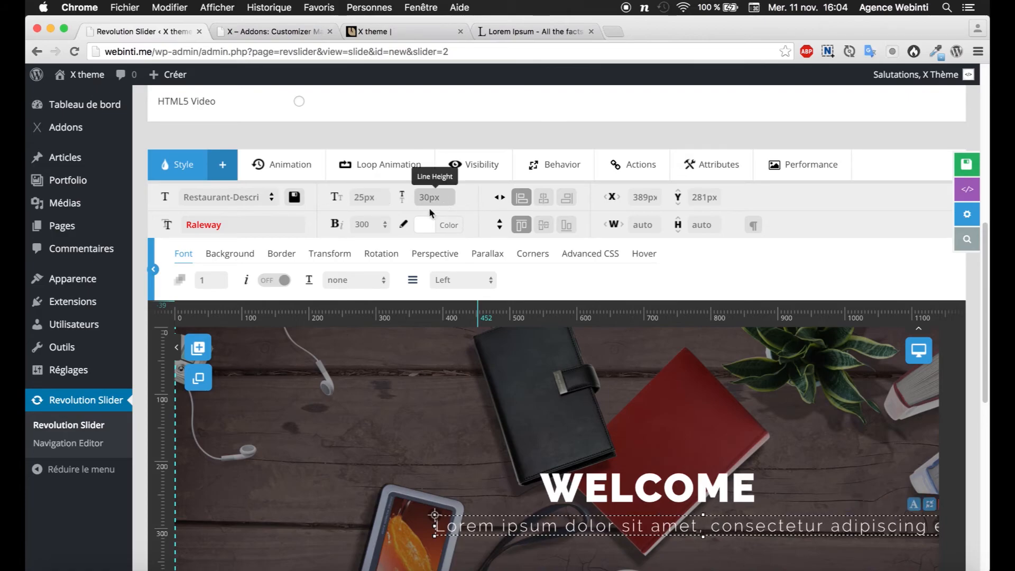
{"action": "left_click", "coordinate": [370, 224]}
{"action": "left_click", "coordinate": [378, 240]}
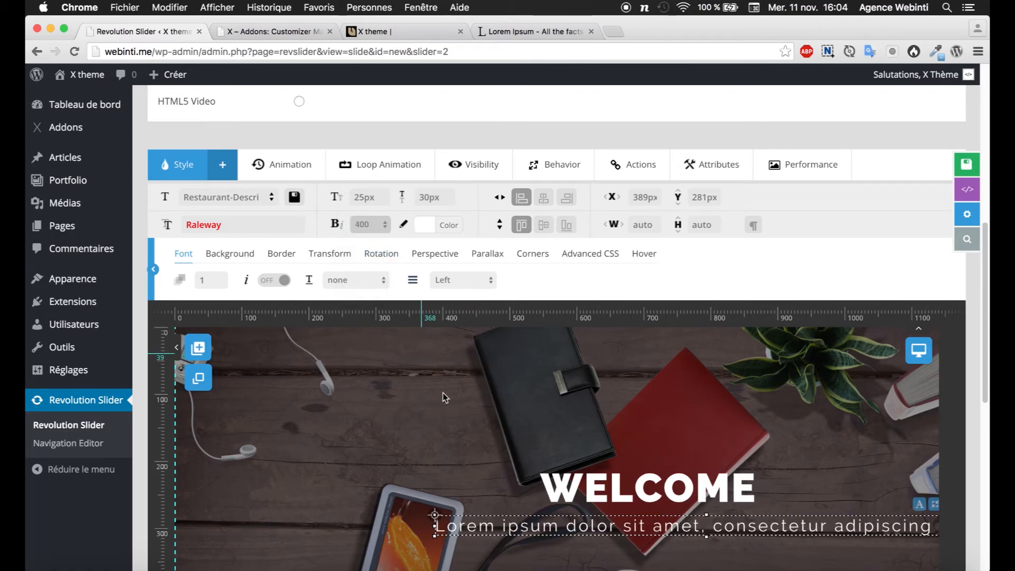
Step: Reposition the Lorem ipsum layer below WELCOME and centre it horizontally on the slide
{"action": "left_click_drag", "start_coordinate": [530, 528], "coordinate": [475, 527]}
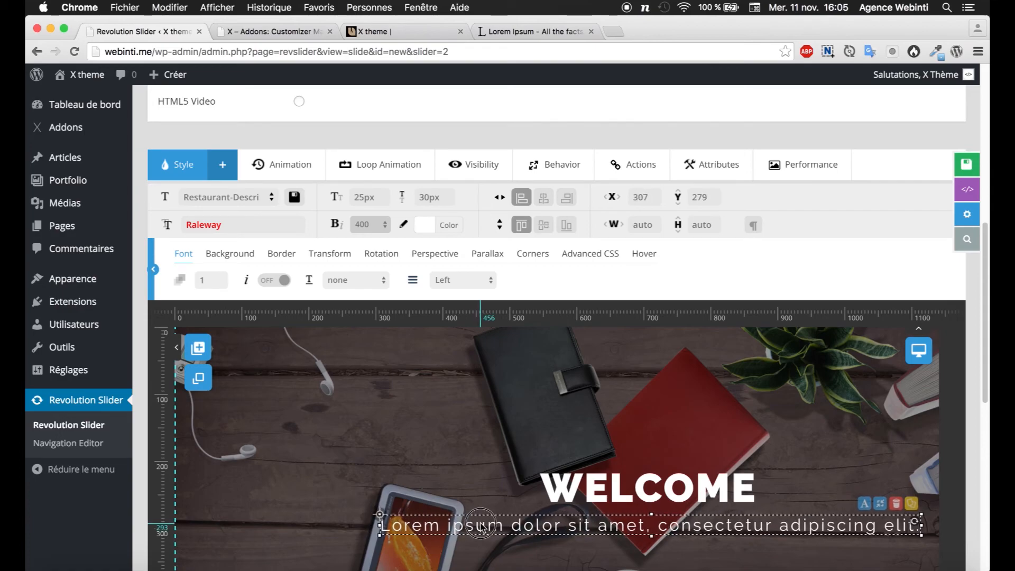
{"action": "left_click", "coordinate": [544, 199]}
{"action": "left_click", "coordinate": [501, 423]}
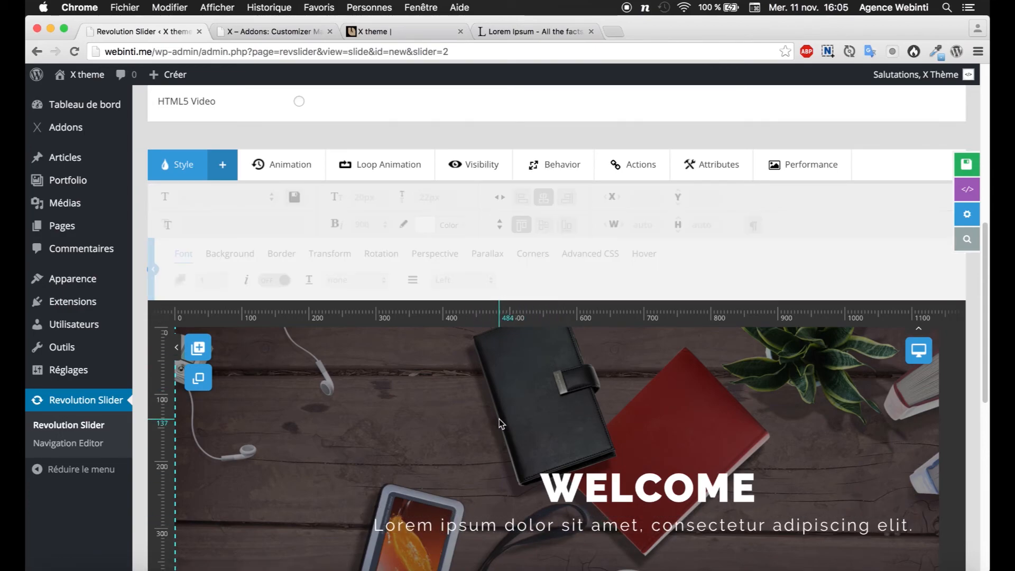
Step: Check the button in the Photoshop mockup, and start a new button layer in the slide editor with the text SHOP NOW
{"action": "scroll", "coordinate": [510, 438], "scroll_direction": "down", "scroll_amount": 5}
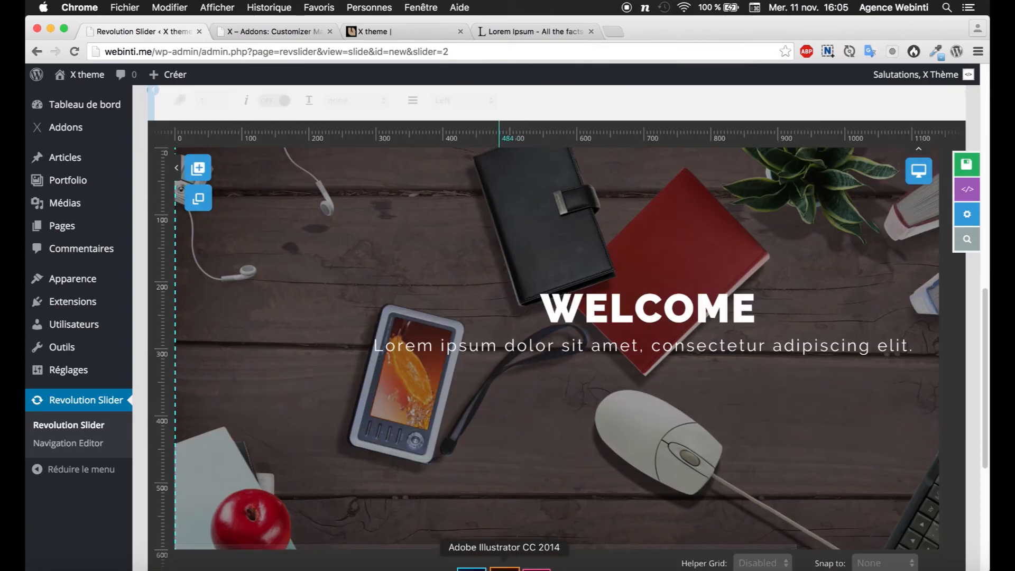
{"action": "left_click", "coordinate": [477, 564]}
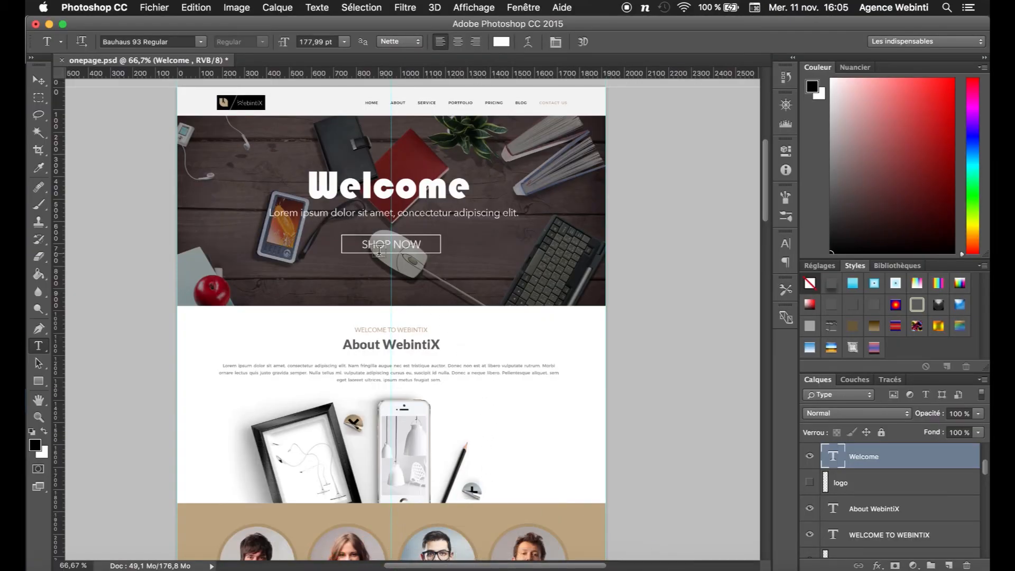
{"action": "left_click", "coordinate": [122, 550]}
{"action": "mouse_move", "coordinate": [195, 173]}
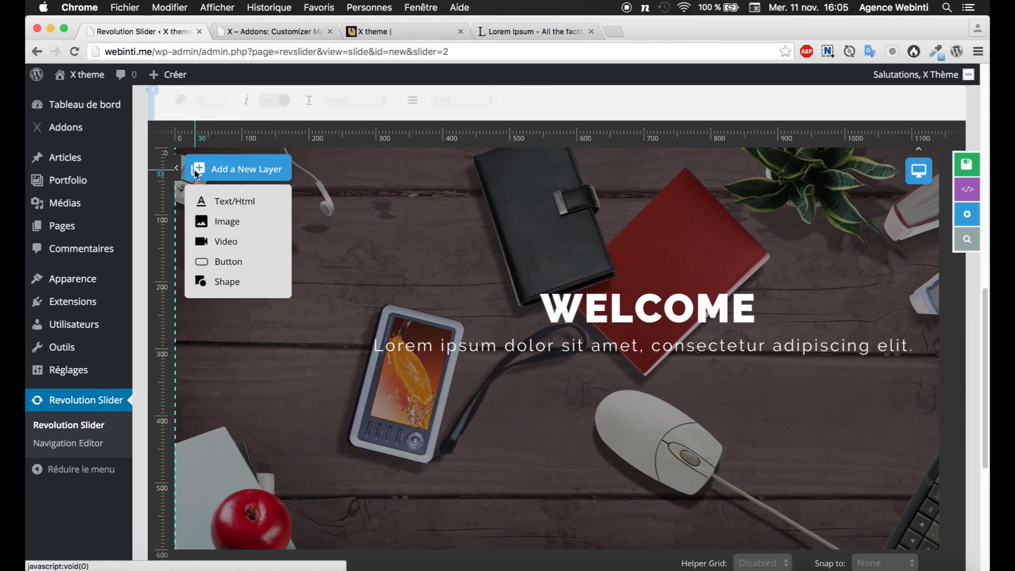
{"action": "left_click", "coordinate": [227, 262]}
{"action": "left_click", "coordinate": [701, 400]}
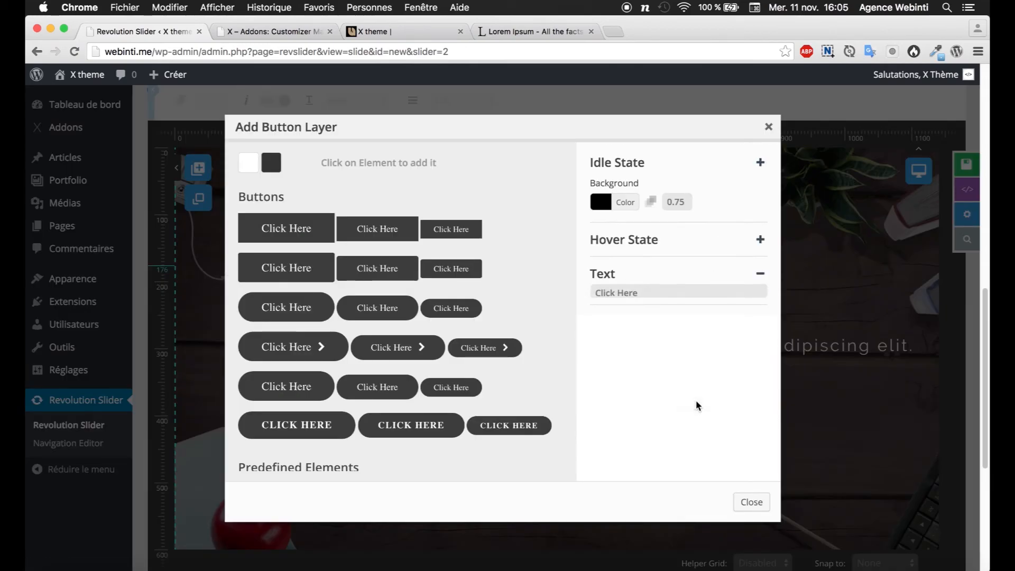
{"action": "left_click", "coordinate": [669, 253]}
{"action": "type", "text": "HOP NOW"}
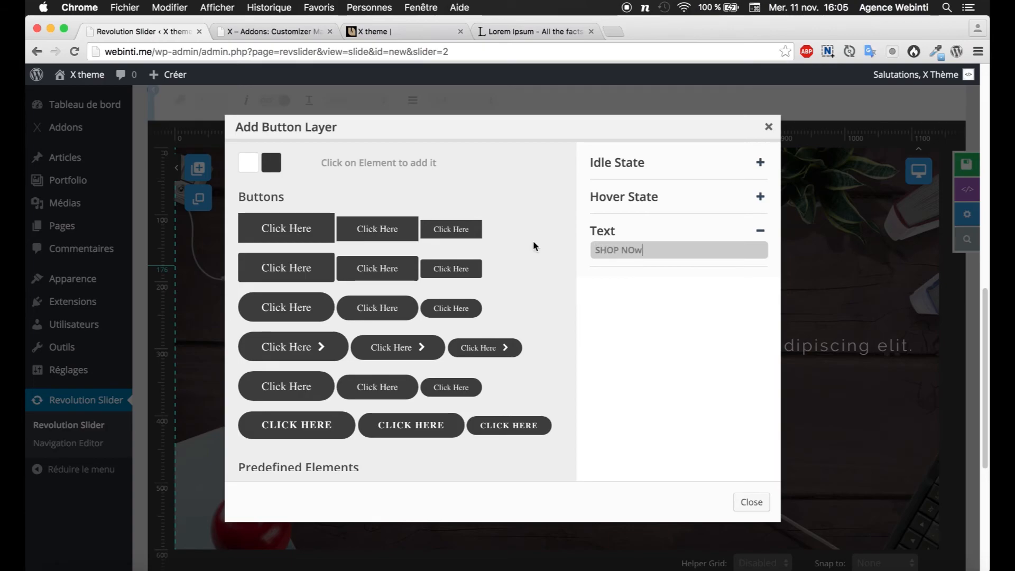
{"action": "left_click", "coordinate": [522, 292]}
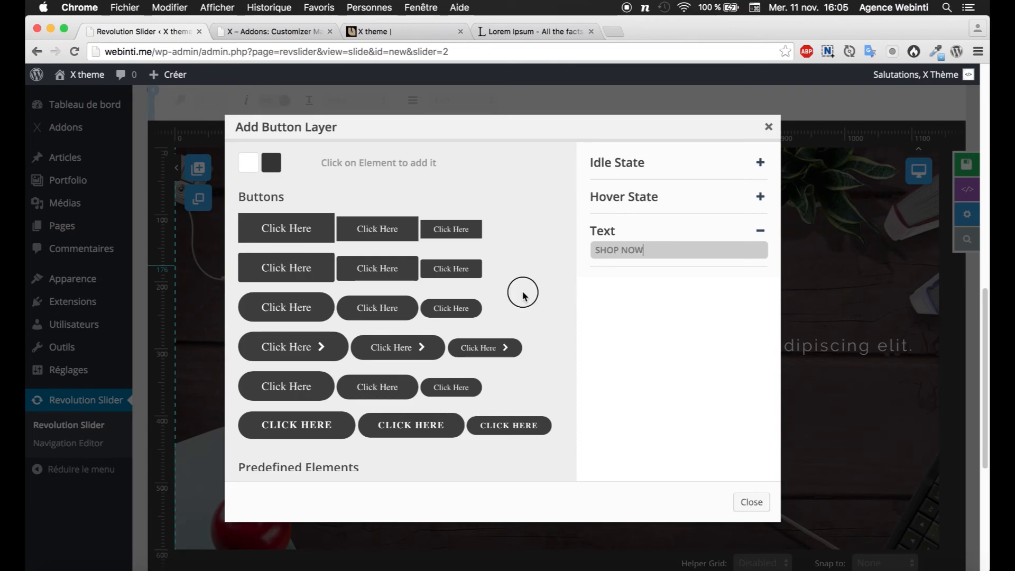
Step: Set the button's idle background color to white with an opacity of 0
{"action": "left_click", "coordinate": [380, 226]}
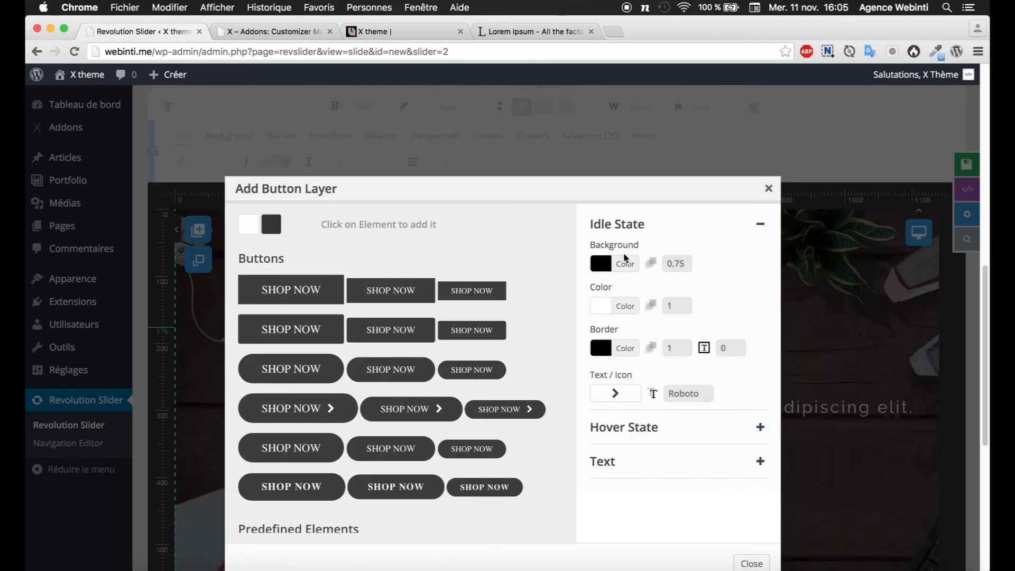
{"action": "left_click", "coordinate": [622, 264]}
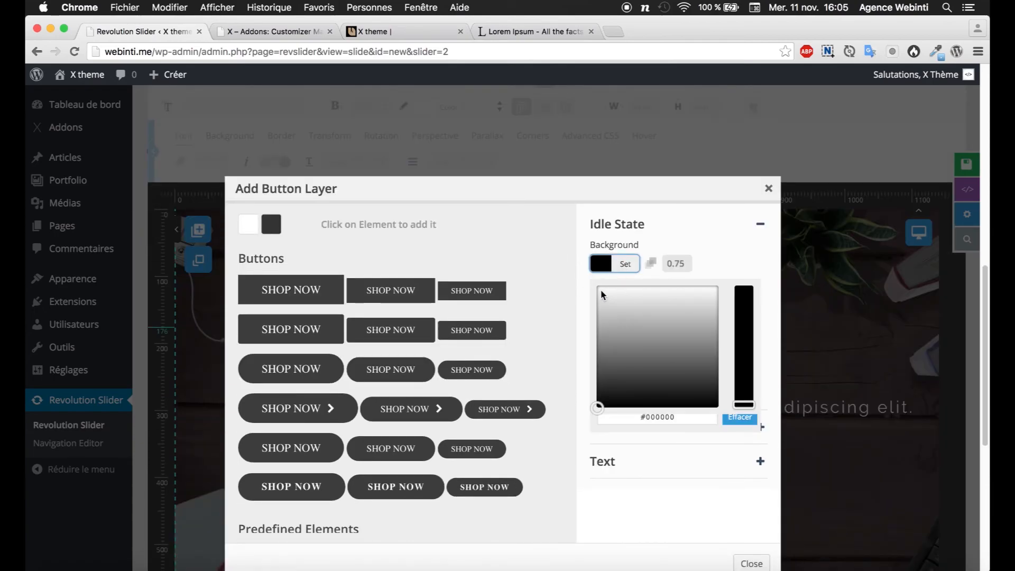
{"action": "left_click", "coordinate": [753, 259]}
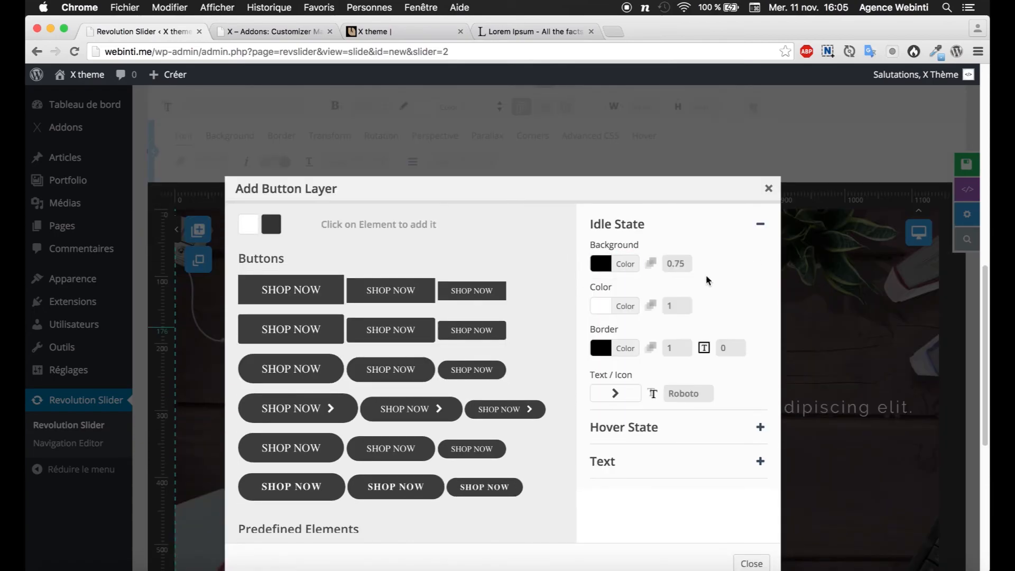
{"action": "left_click", "coordinate": [625, 265]}
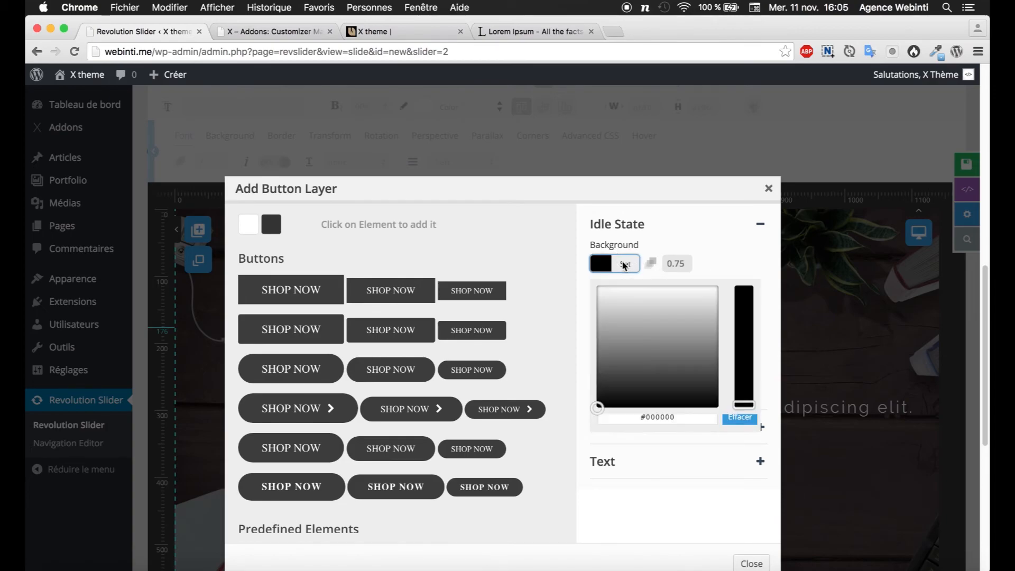
{"action": "left_click", "coordinate": [600, 288]}
{"action": "left_click", "coordinate": [709, 257]}
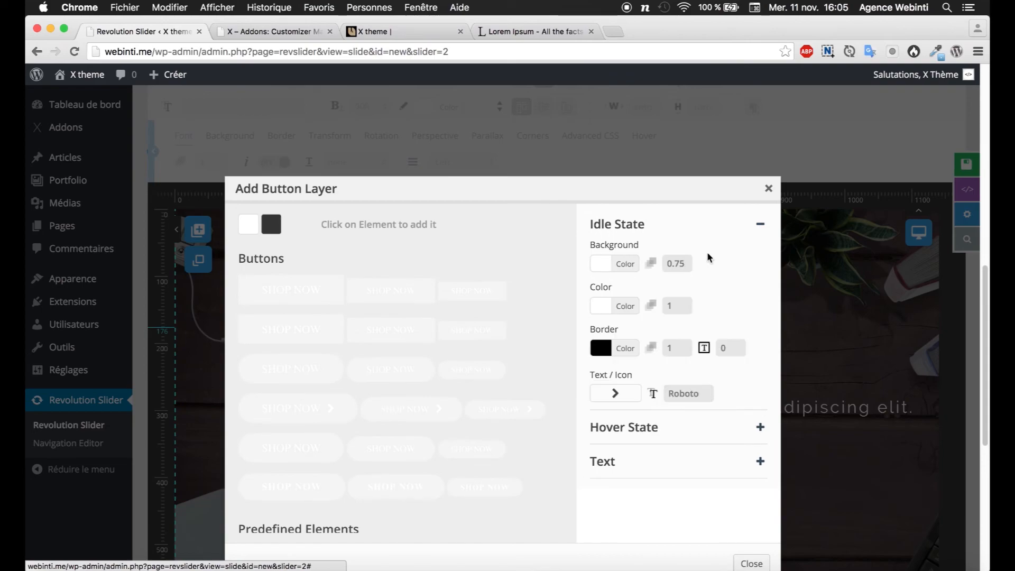
{"action": "left_click", "coordinate": [683, 264]}
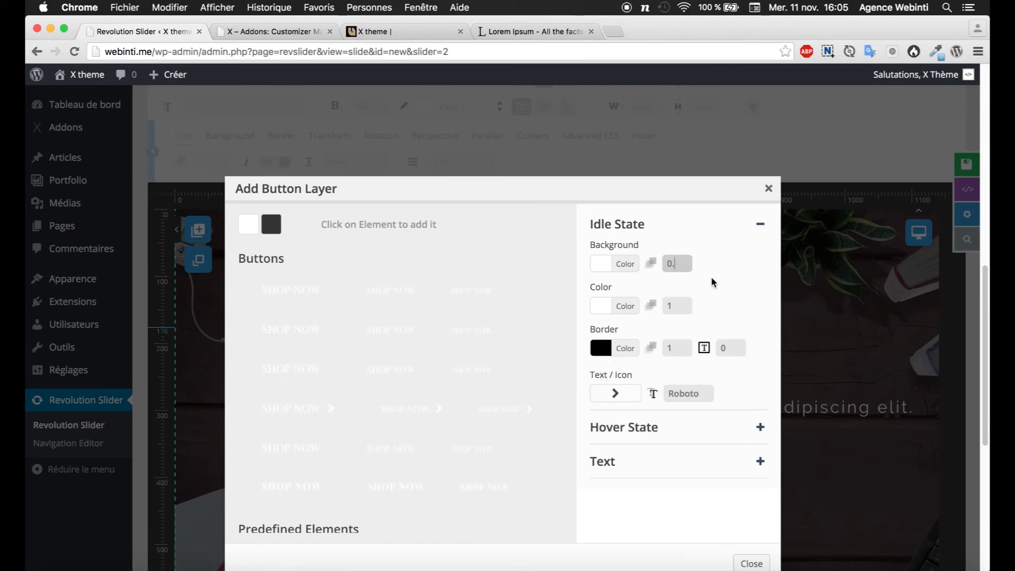
{"action": "left_click", "coordinate": [733, 292]}
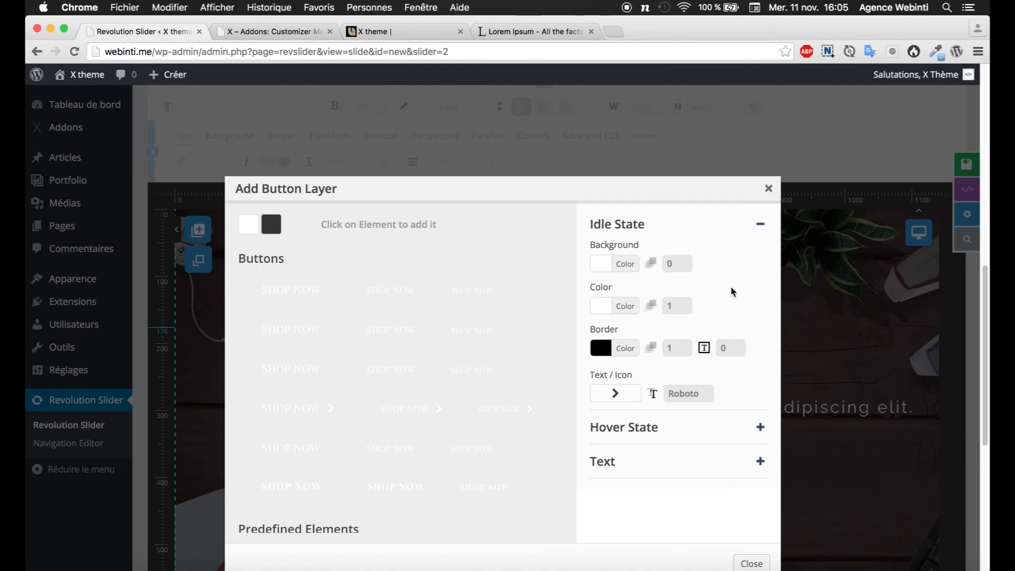
Step: Set the button's idle text color to dark grey #474747
{"action": "left_click", "coordinate": [625, 309]}
{"action": "left_click_drag", "start_coordinate": [596, 334], "coordinate": [595, 415]}
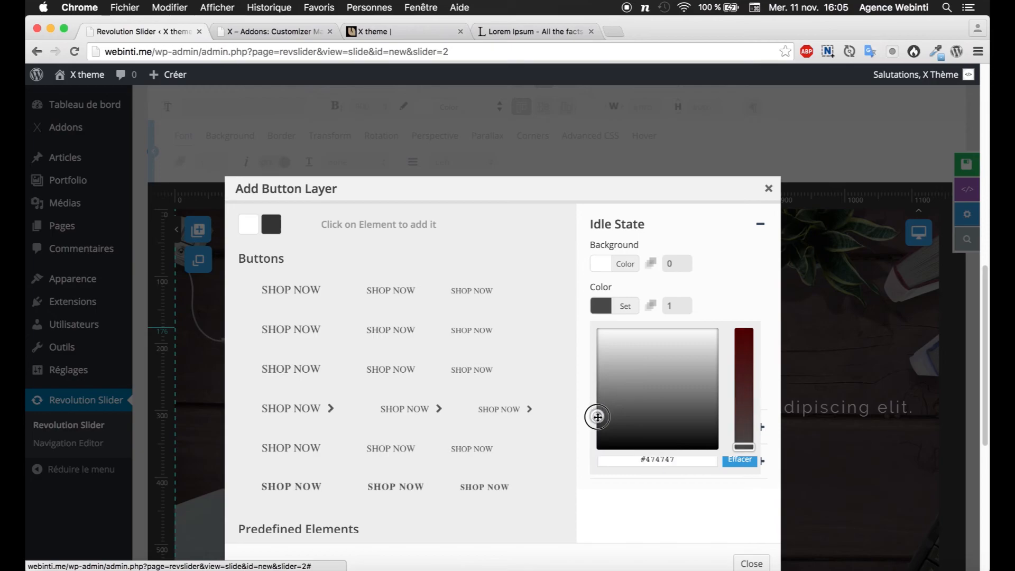
{"action": "left_click", "coordinate": [714, 302]}
Step: Give the button's idle state a white #ffffff border with a width of 1
{"action": "left_click", "coordinate": [632, 349]}
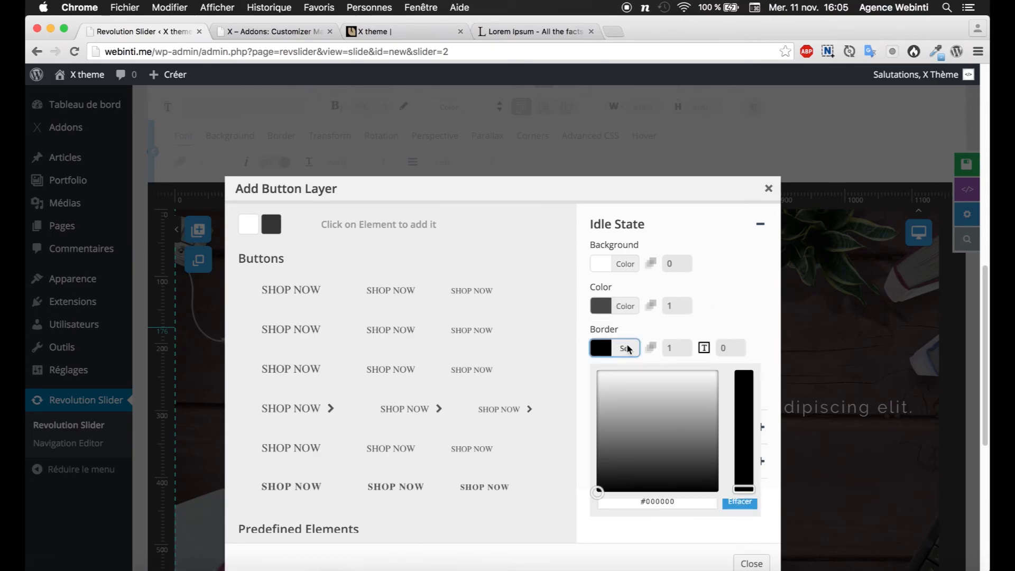
{"action": "left_click_drag", "start_coordinate": [597, 492], "coordinate": [582, 345]}
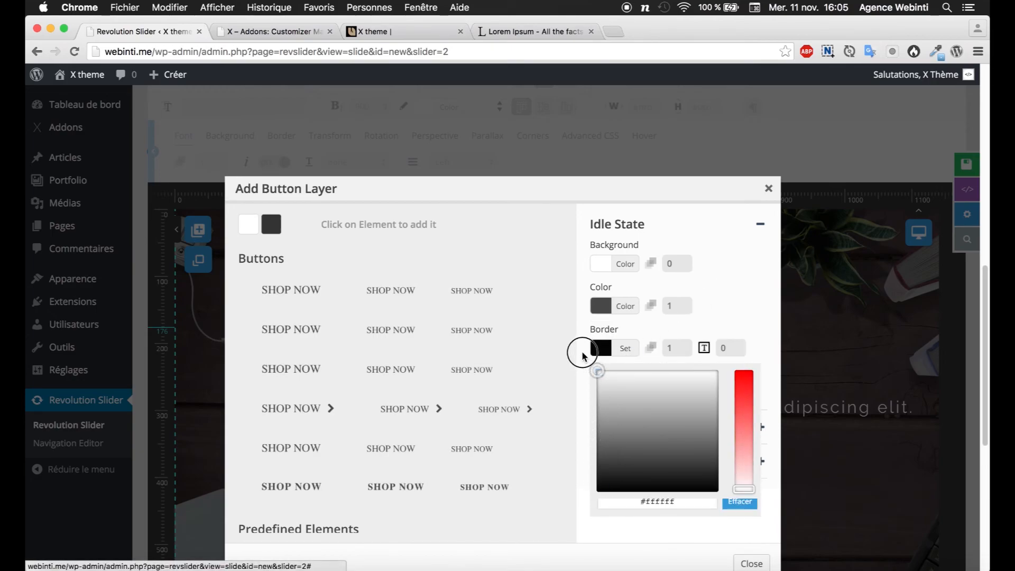
{"action": "left_click", "coordinate": [730, 314]}
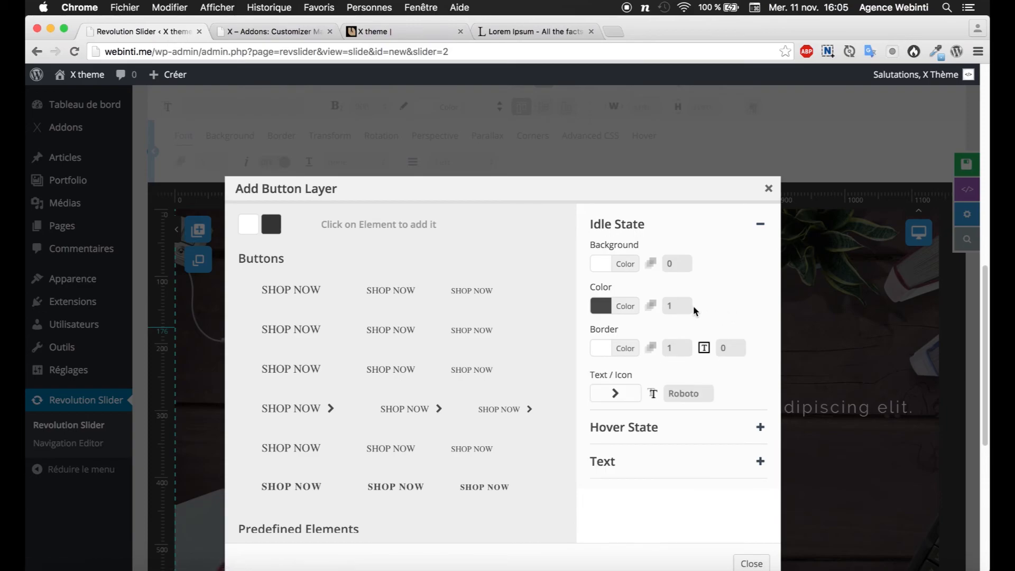
{"action": "left_click", "coordinate": [722, 349]}
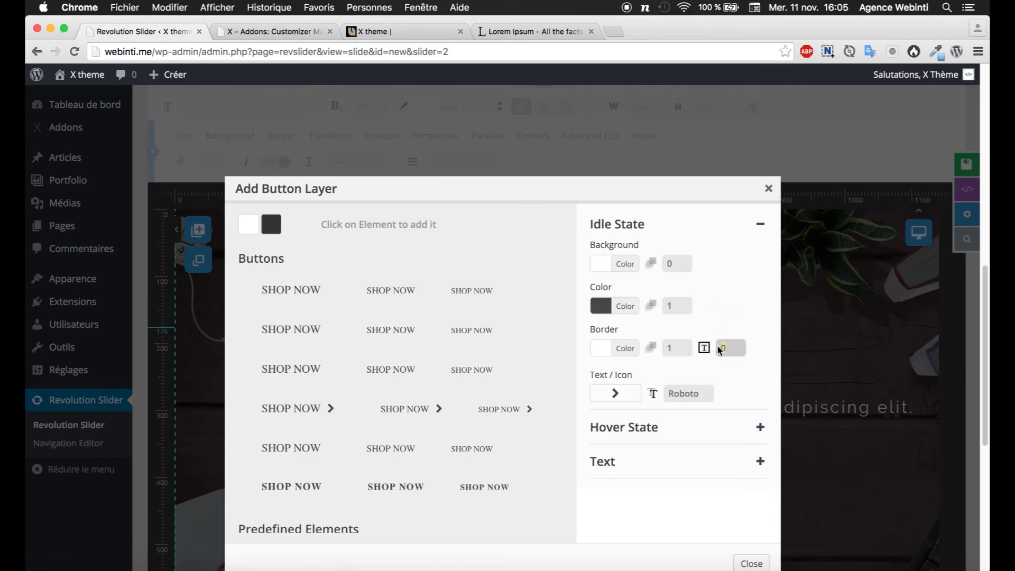
{"action": "left_click", "coordinate": [740, 310]}
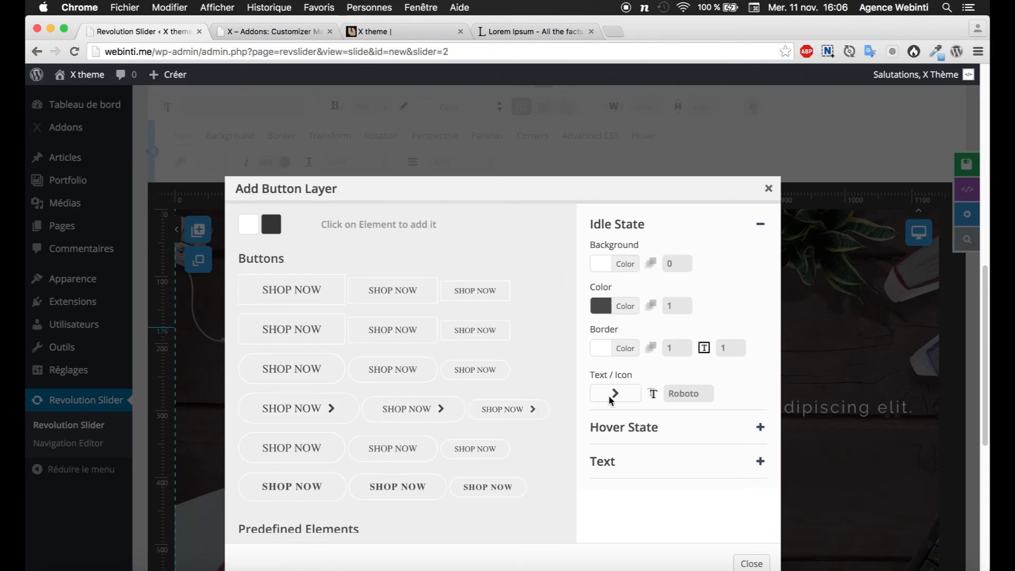
Step: Insert the large, slightly rounded SHOP NOW button and place it below the subtitle, over the computer mouse
{"action": "left_click", "coordinate": [325, 336]}
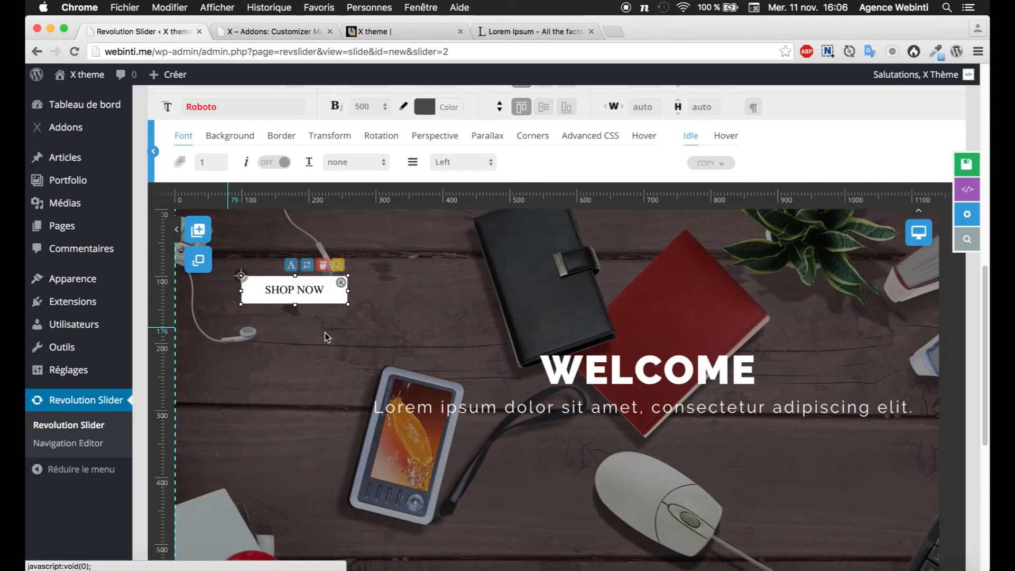
{"action": "left_click_drag", "start_coordinate": [351, 307], "coordinate": [714, 476]}
{"action": "left_click", "coordinate": [743, 468]}
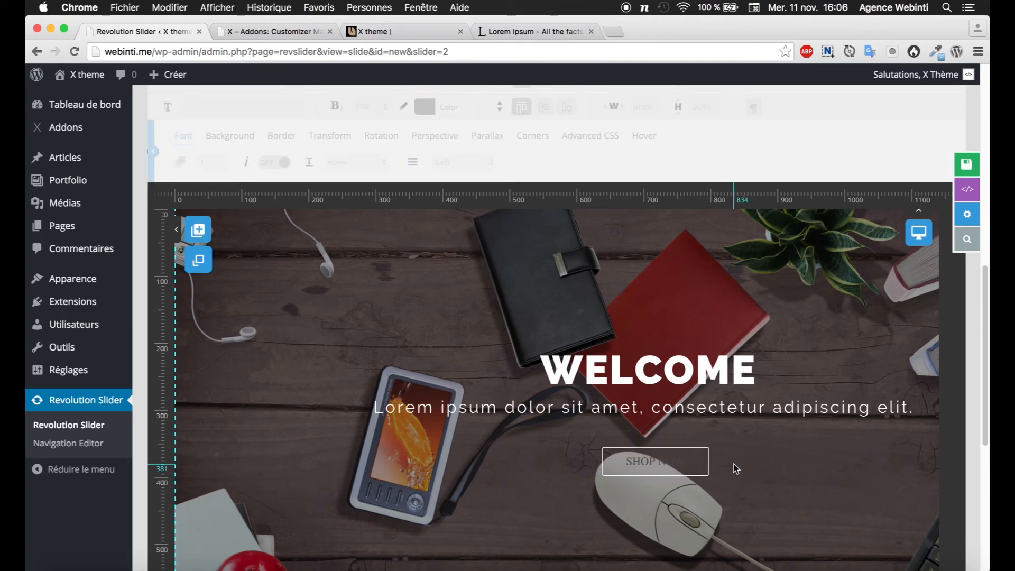
Step: Select the SHOP NOW button with the dark text on the slide and delete it
{"action": "left_click", "coordinate": [691, 468]}
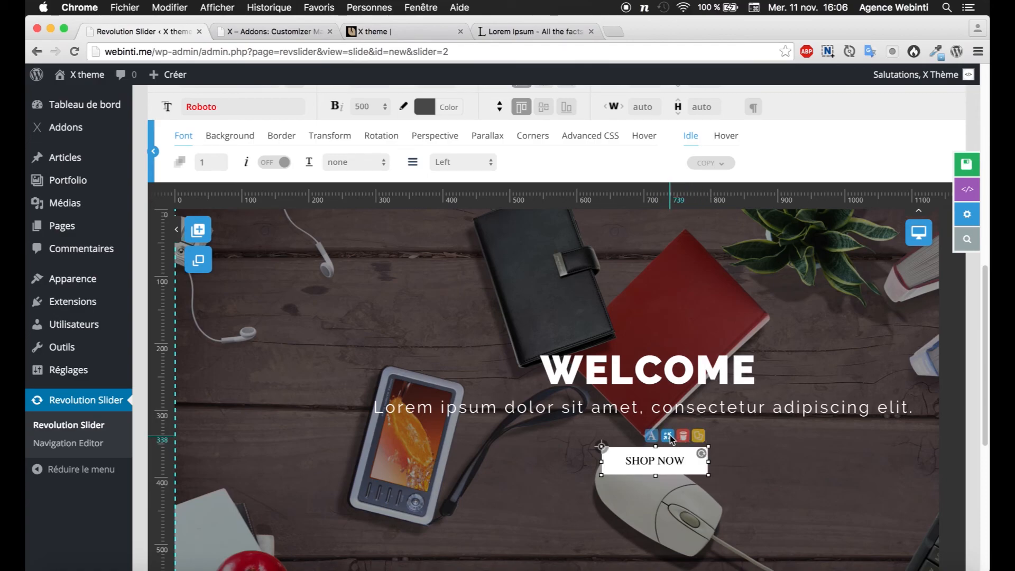
{"action": "left_click", "coordinate": [669, 435]}
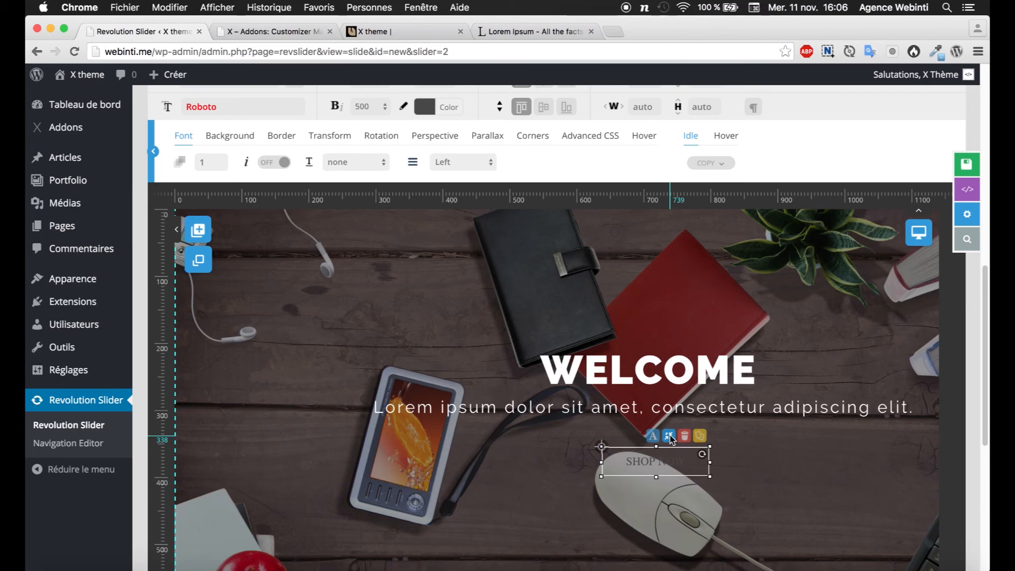
{"action": "left_click", "coordinate": [714, 462]}
{"action": "left_click", "coordinate": [695, 469]}
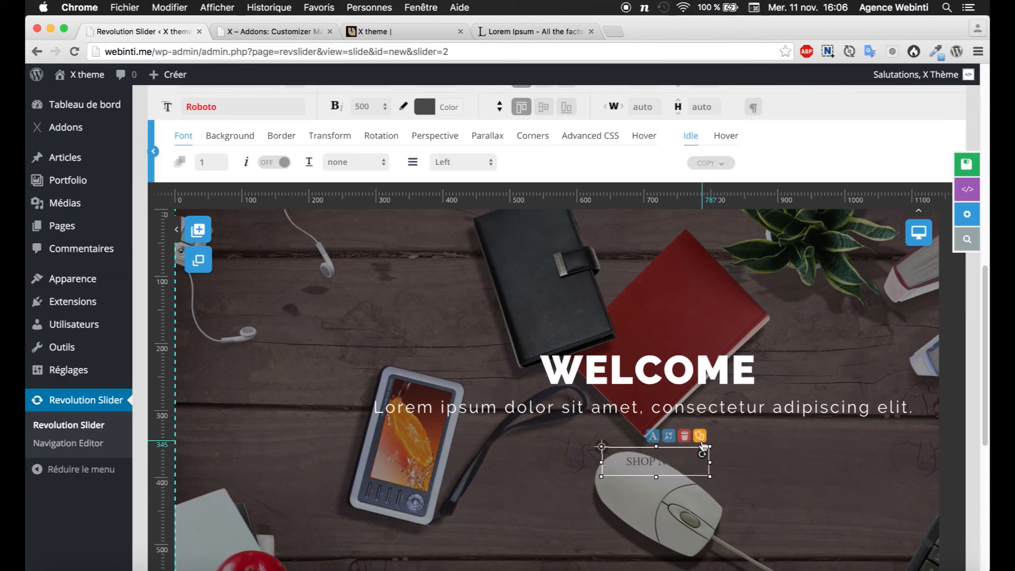
{"action": "left_click", "coordinate": [692, 443]}
{"action": "left_click", "coordinate": [692, 459]}
{"action": "left_click", "coordinate": [686, 437]}
Step: Start a new button layer and set its idle text color to white #ffffff
{"action": "mouse_move", "coordinate": [204, 225]}
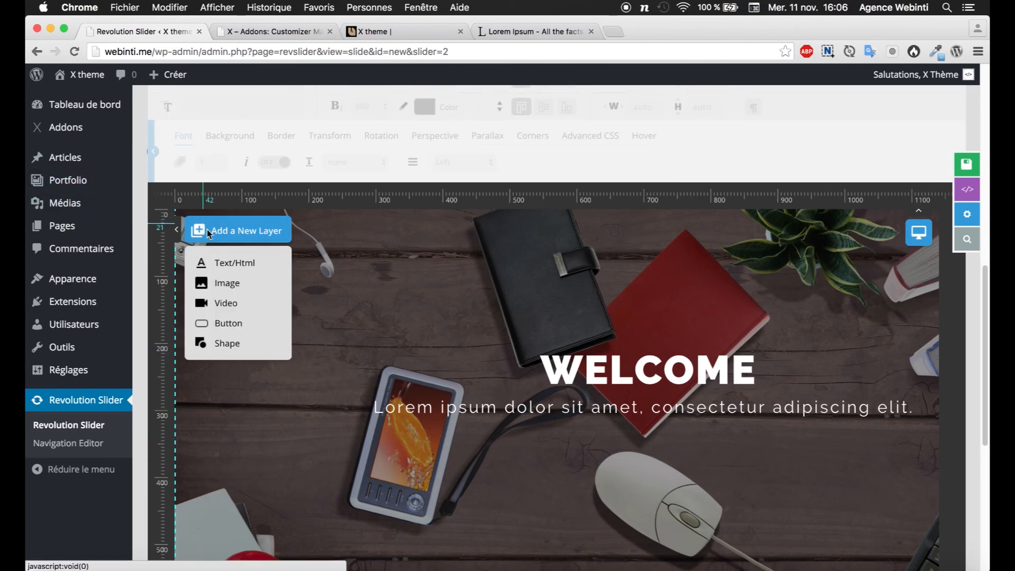
{"action": "left_click", "coordinate": [227, 322]}
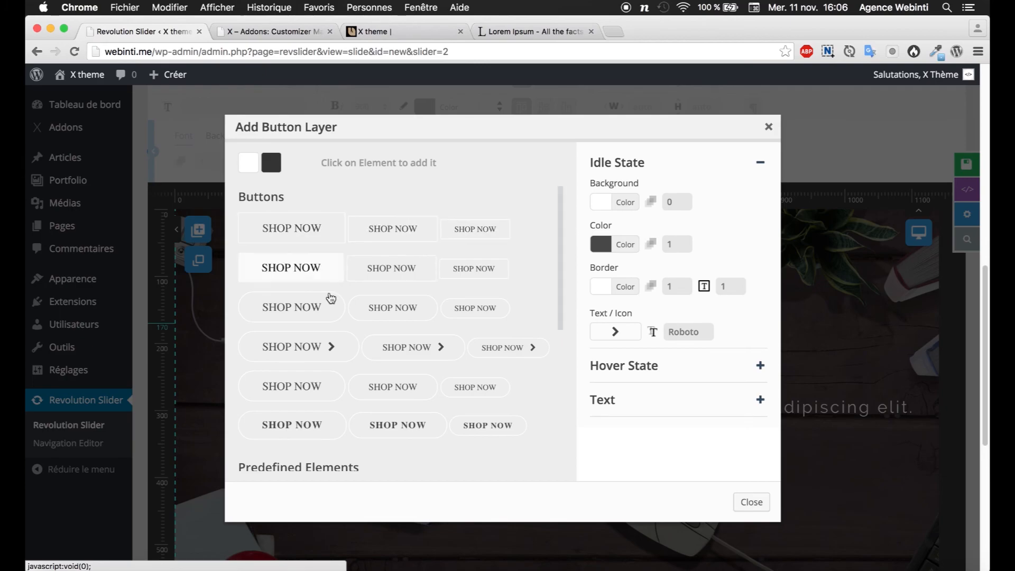
{"action": "left_click", "coordinate": [599, 245]}
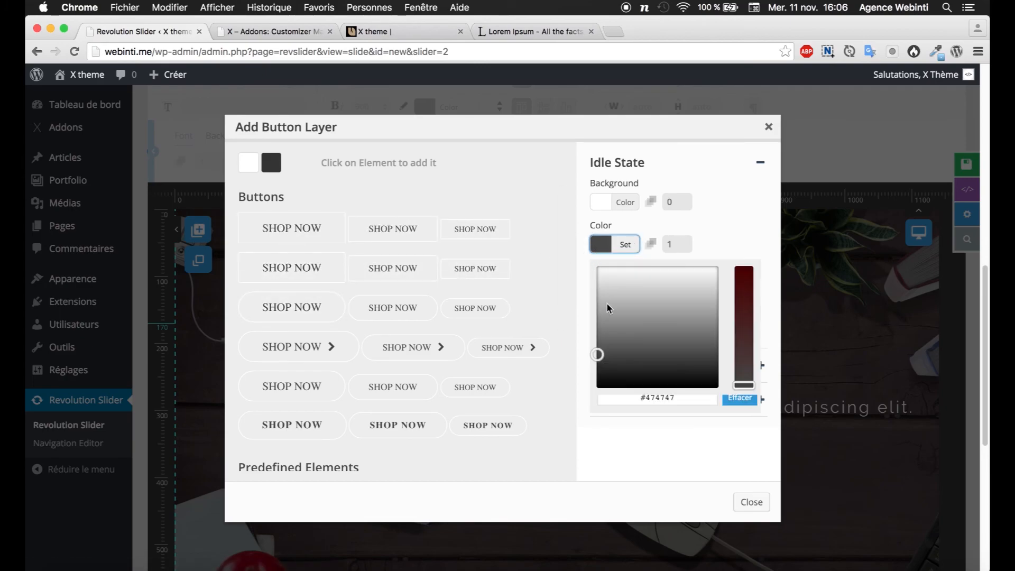
{"action": "left_click_drag", "start_coordinate": [599, 354], "coordinate": [594, 262]}
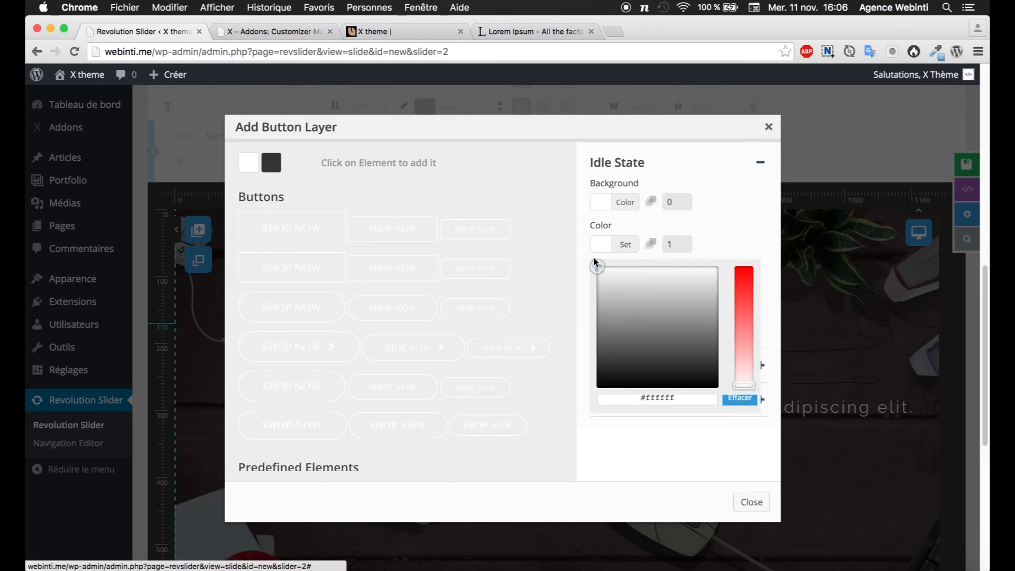
{"action": "left_click", "coordinate": [725, 239]}
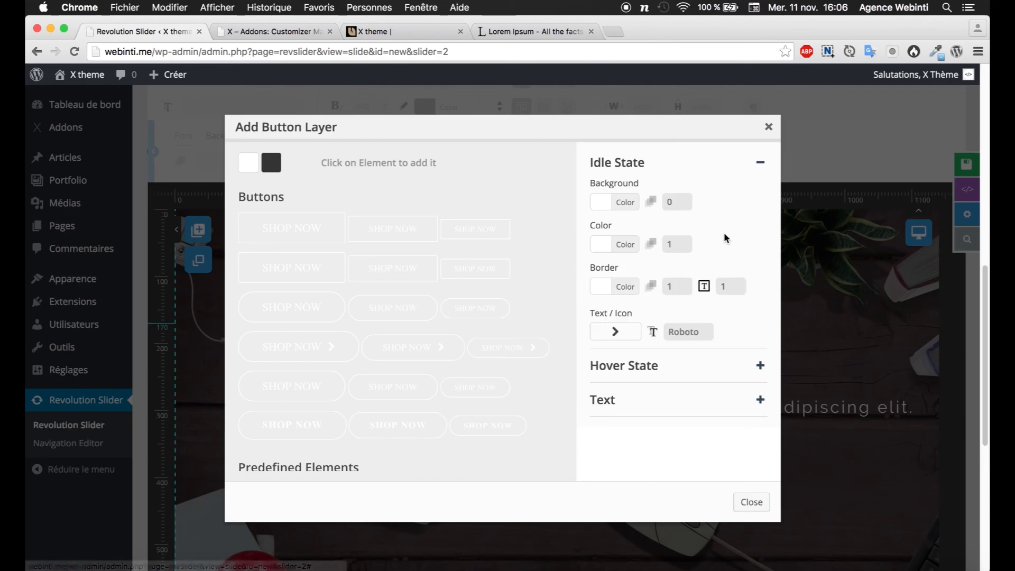
Step: Insert the large, slightly rounded SHOP NOW button below the subtitle at about Y 359 px and centre it horizontally
{"action": "left_click", "coordinate": [333, 281]}
{"action": "left_click_drag", "start_coordinate": [334, 299], "coordinate": [688, 474]}
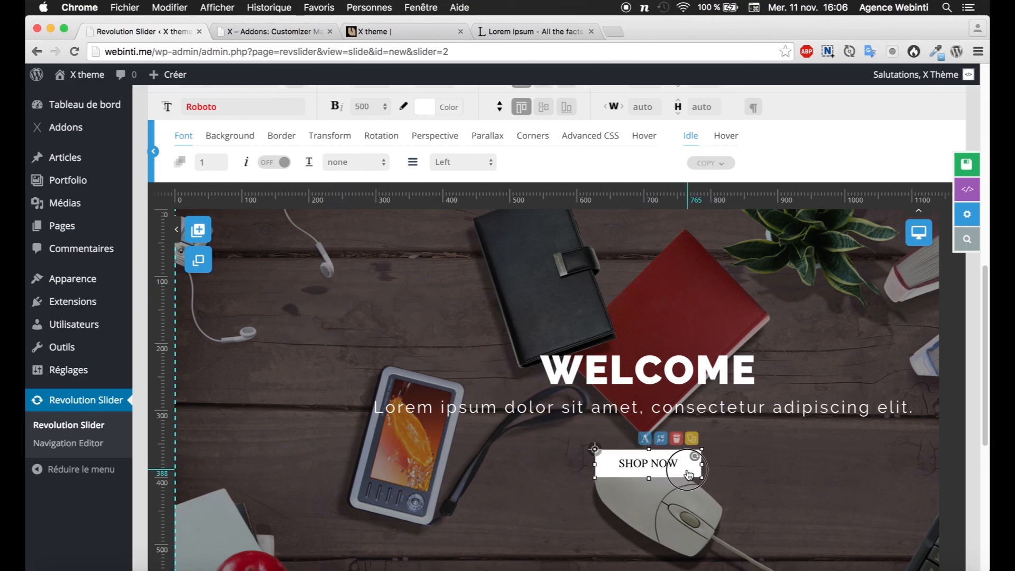
{"action": "scroll", "coordinate": [556, 127], "scroll_direction": "up", "scroll_amount": 1}
{"action": "left_click", "coordinate": [544, 122]}
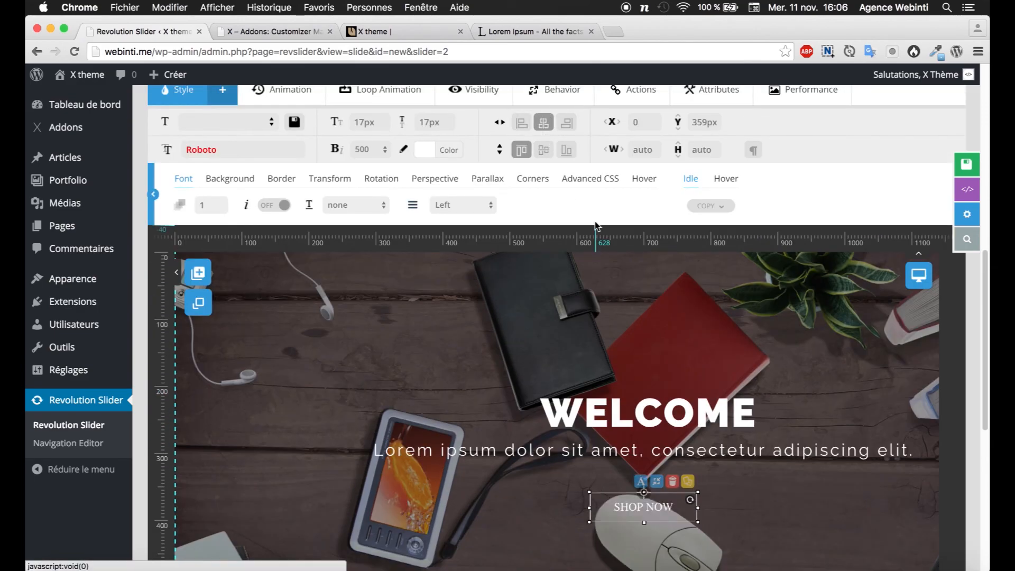
{"action": "left_click", "coordinate": [653, 349]}
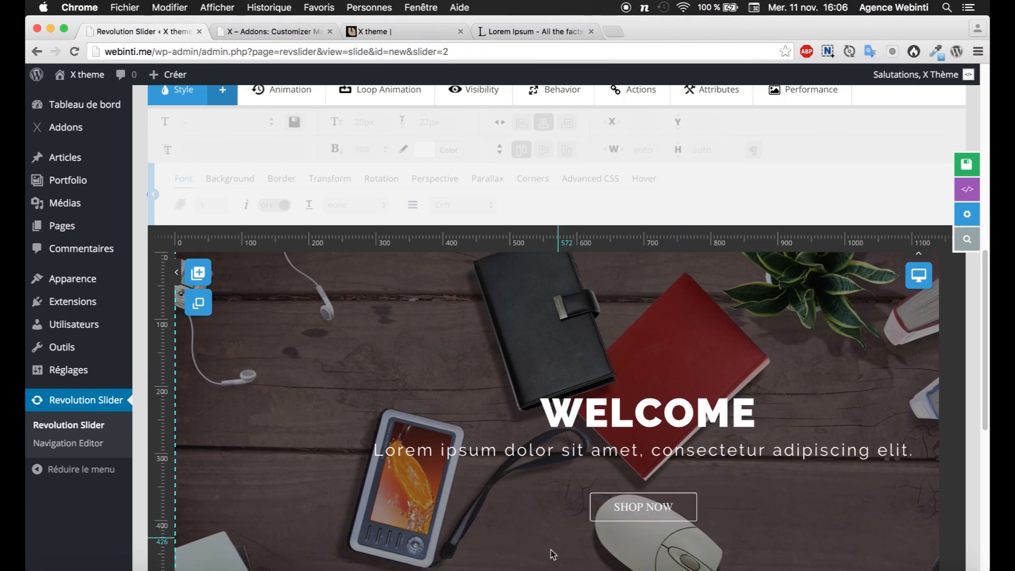
Step: Check the SHOP NOW button in the Photoshop mockup, and set the slide button's font family to Raleway in Chrome
{"action": "left_click", "coordinate": [464, 552]}
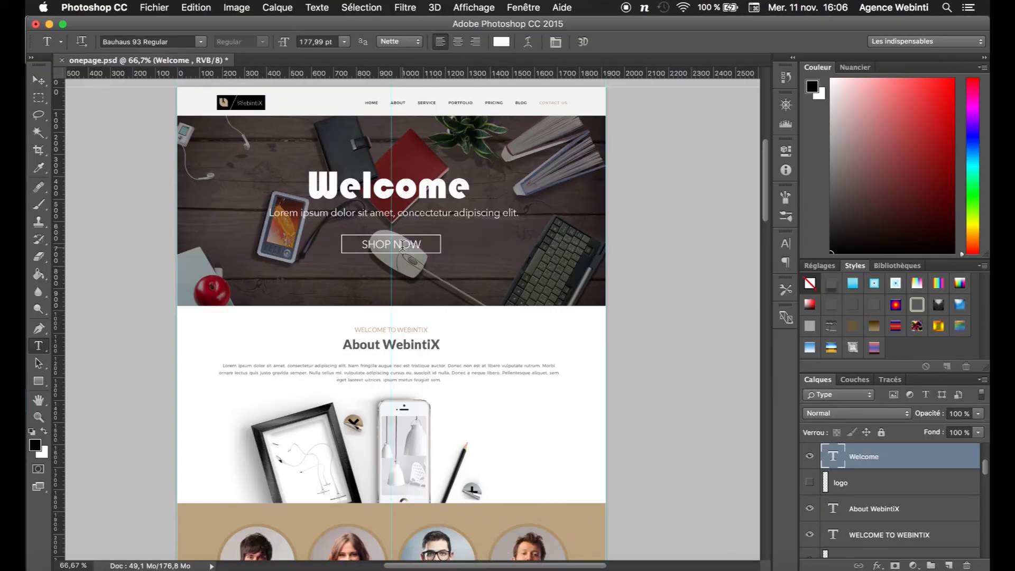
{"action": "left_click", "coordinate": [118, 552]}
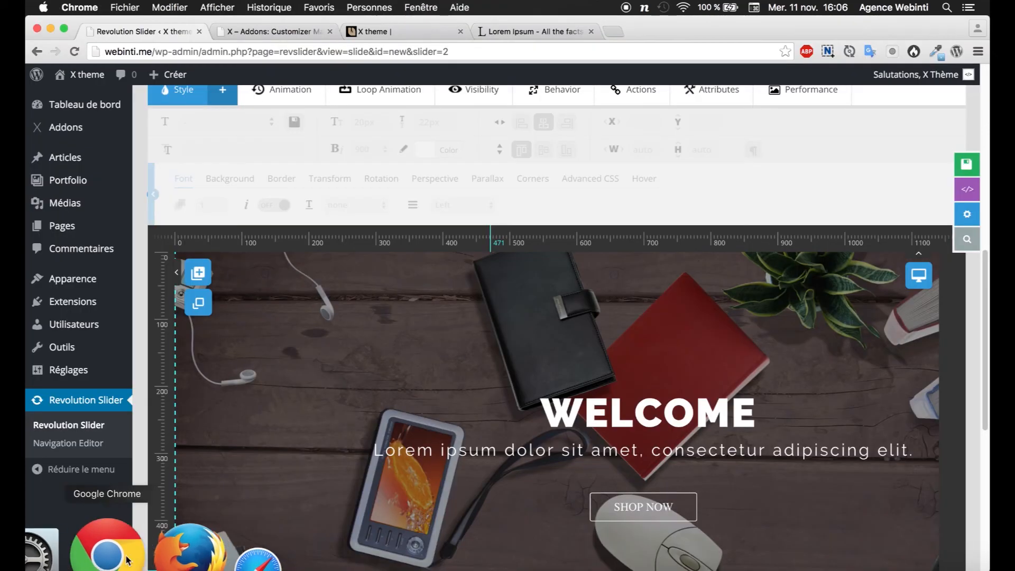
{"action": "left_click", "coordinate": [638, 506]}
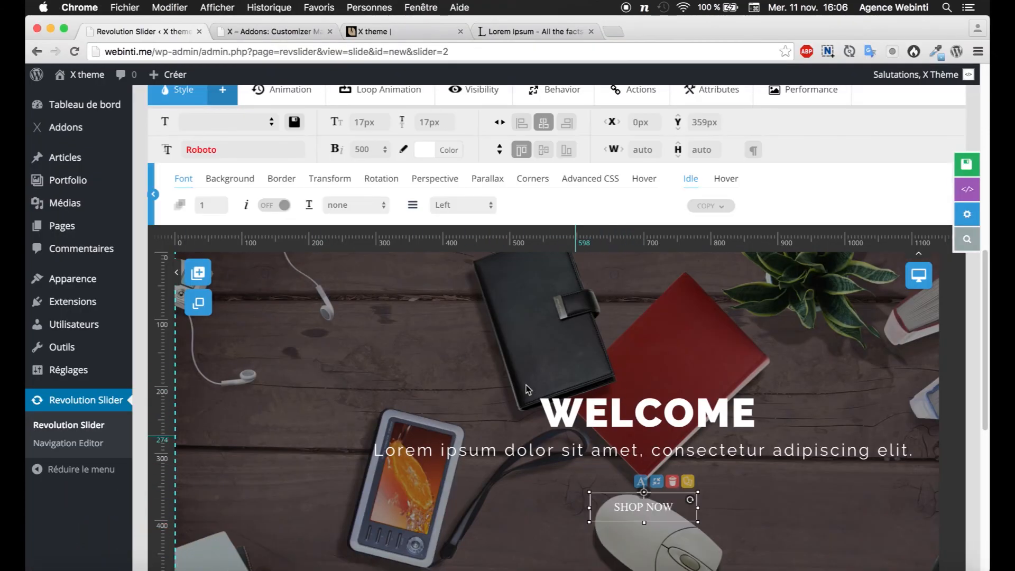
{"action": "left_click_drag", "start_coordinate": [246, 147], "coordinate": [178, 149]}
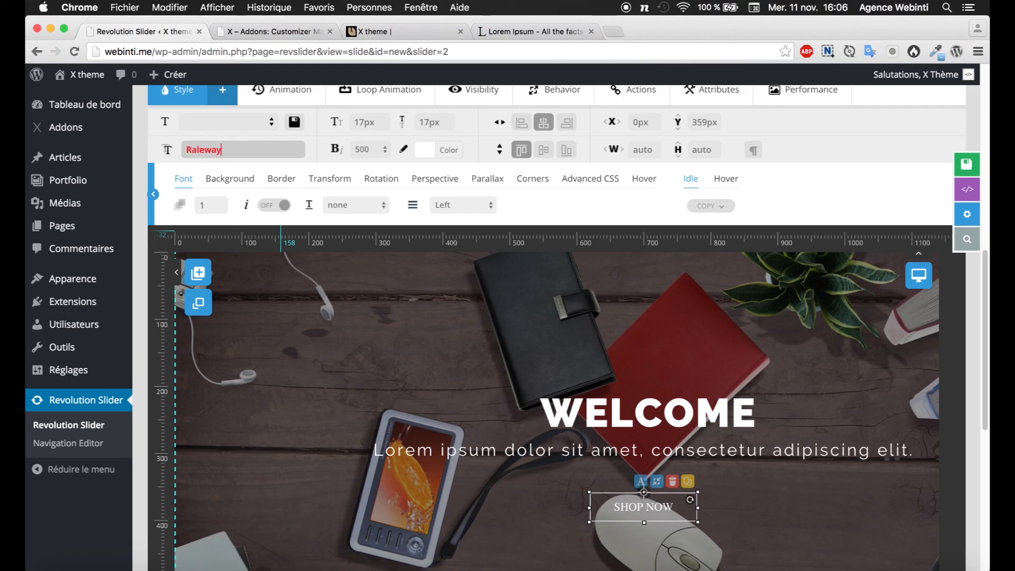
{"action": "key", "text": "Return"}
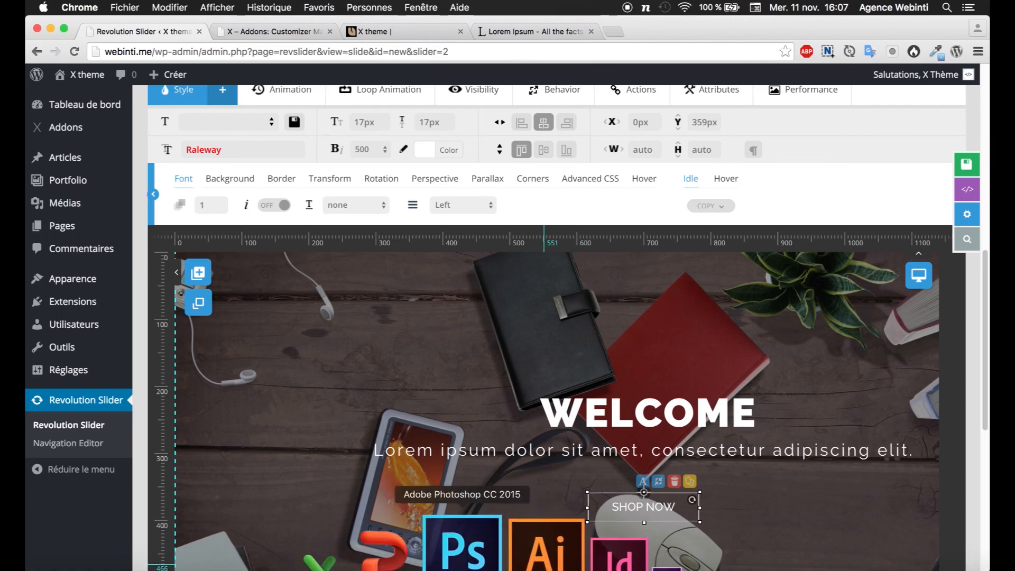
Step: Inspect the SHOP NOW text's font in the Photoshop mockup and set the slide button's font family to Avenir in Chrome
{"action": "left_click", "coordinate": [489, 550]}
{"action": "left_click", "coordinate": [409, 247]}
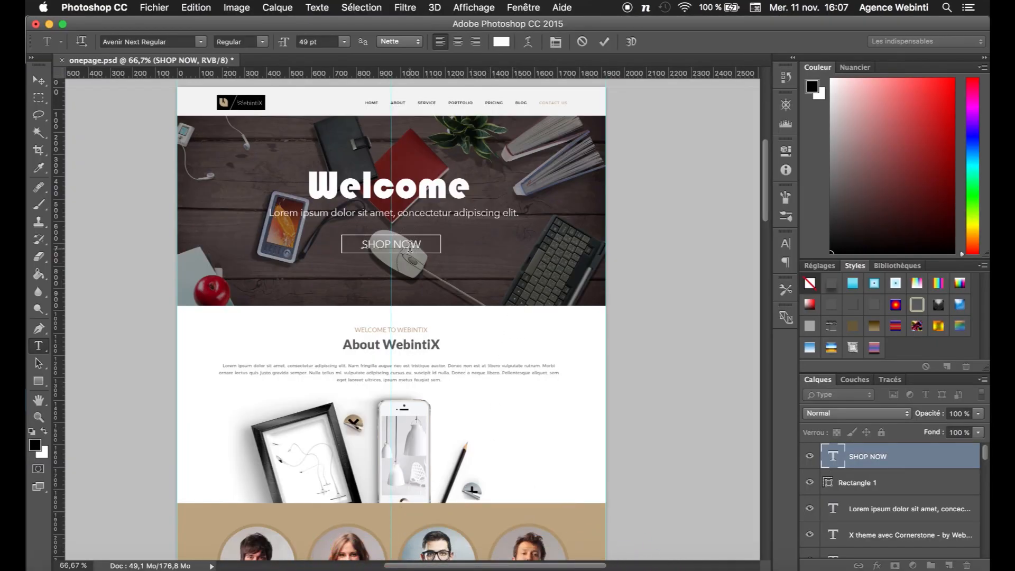
{"action": "left_click", "coordinate": [124, 544]}
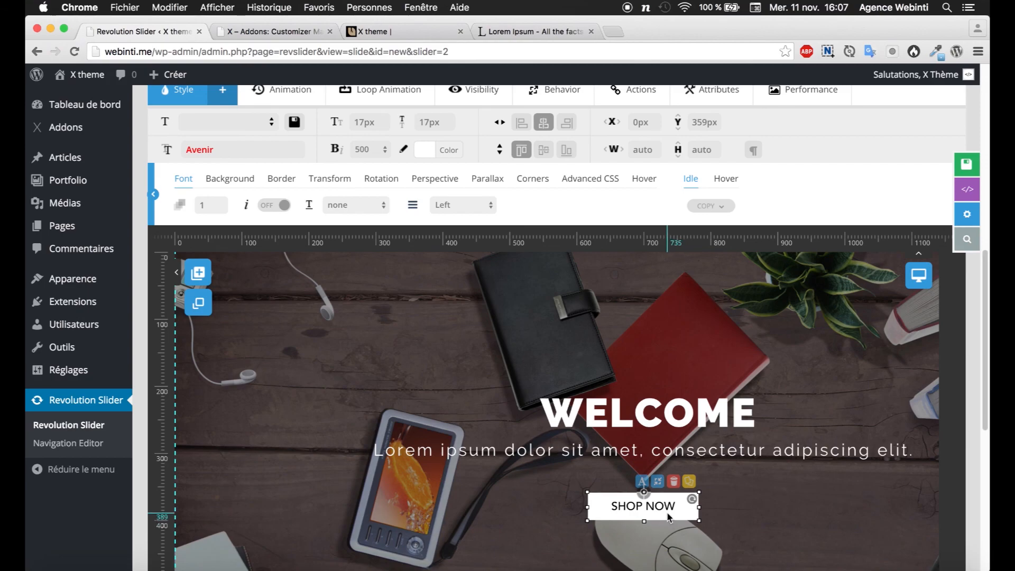
Step: Copy the Welcome headline's font name from the Photoshop mockup and enter Bauhaus 93 Regular as the SHOP NOW button's font family in Chrome
{"action": "left_click", "coordinate": [465, 550]}
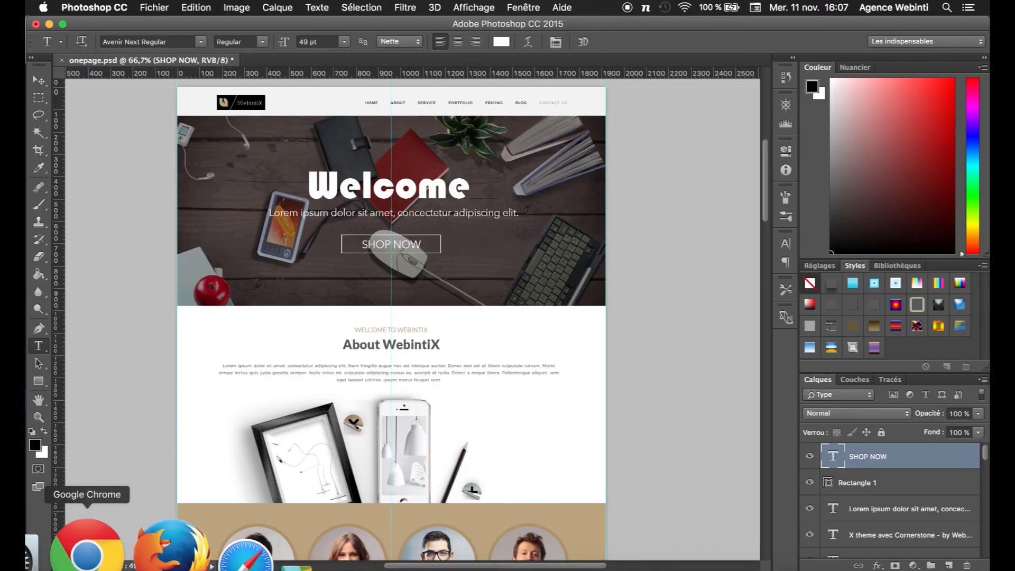
{"action": "left_click", "coordinate": [350, 180]}
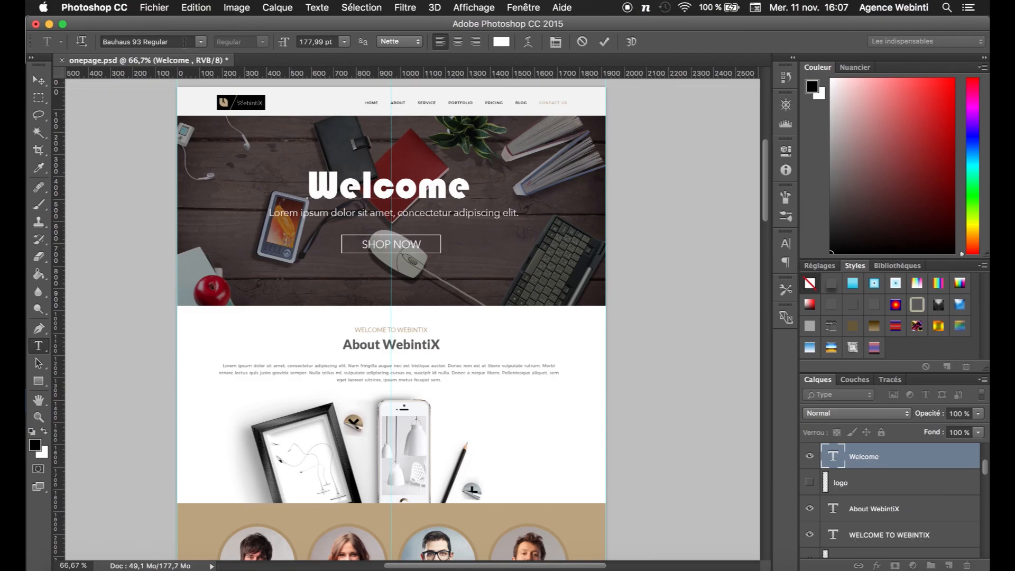
{"action": "left_click_drag", "start_coordinate": [184, 43], "coordinate": [27, 10]}
{"action": "key", "text": "super+c"}
{"action": "left_click", "coordinate": [111, 554]}
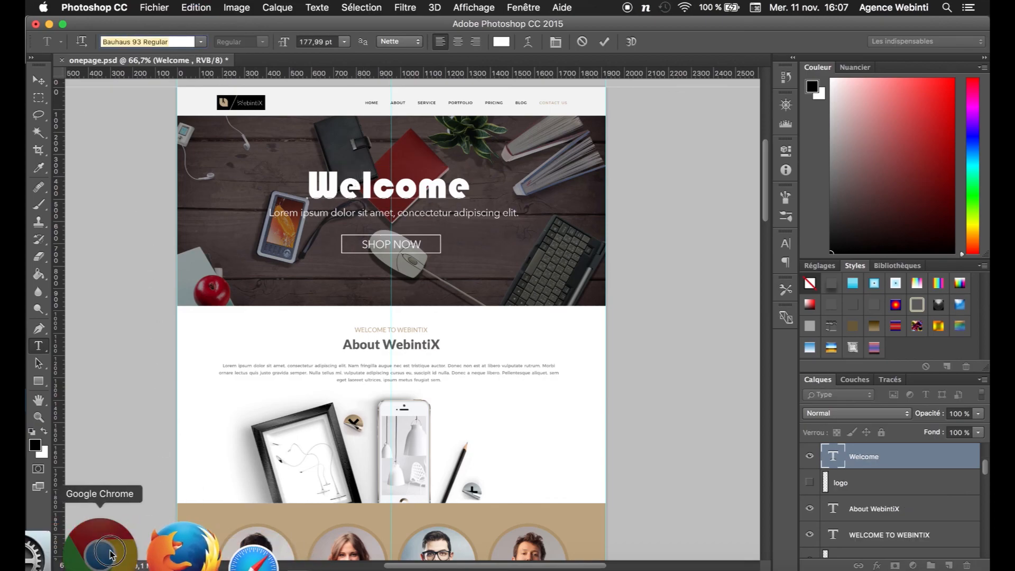
{"action": "triple_click", "coordinate": [194, 153]}
{"action": "key", "text": "super+v"}
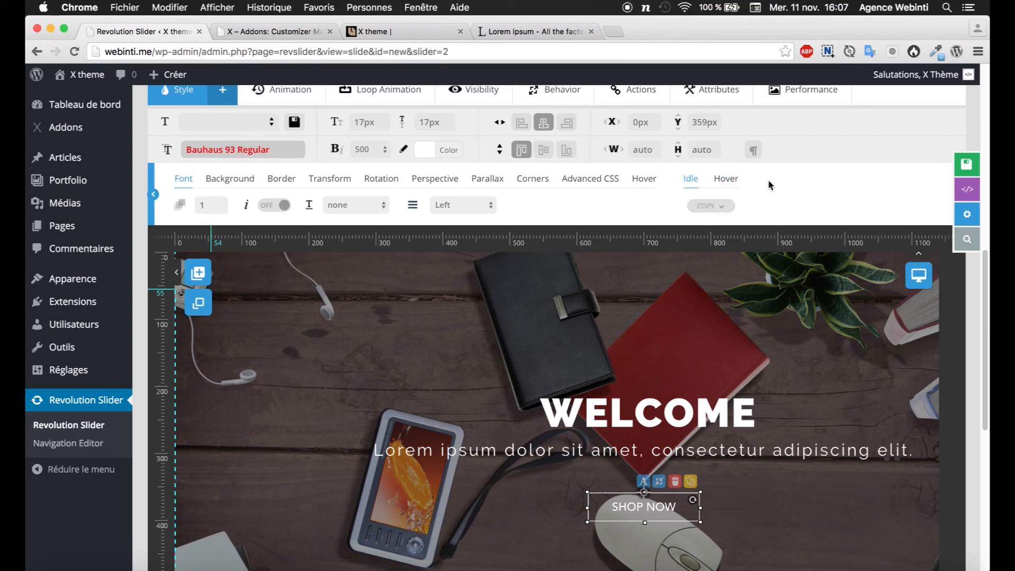